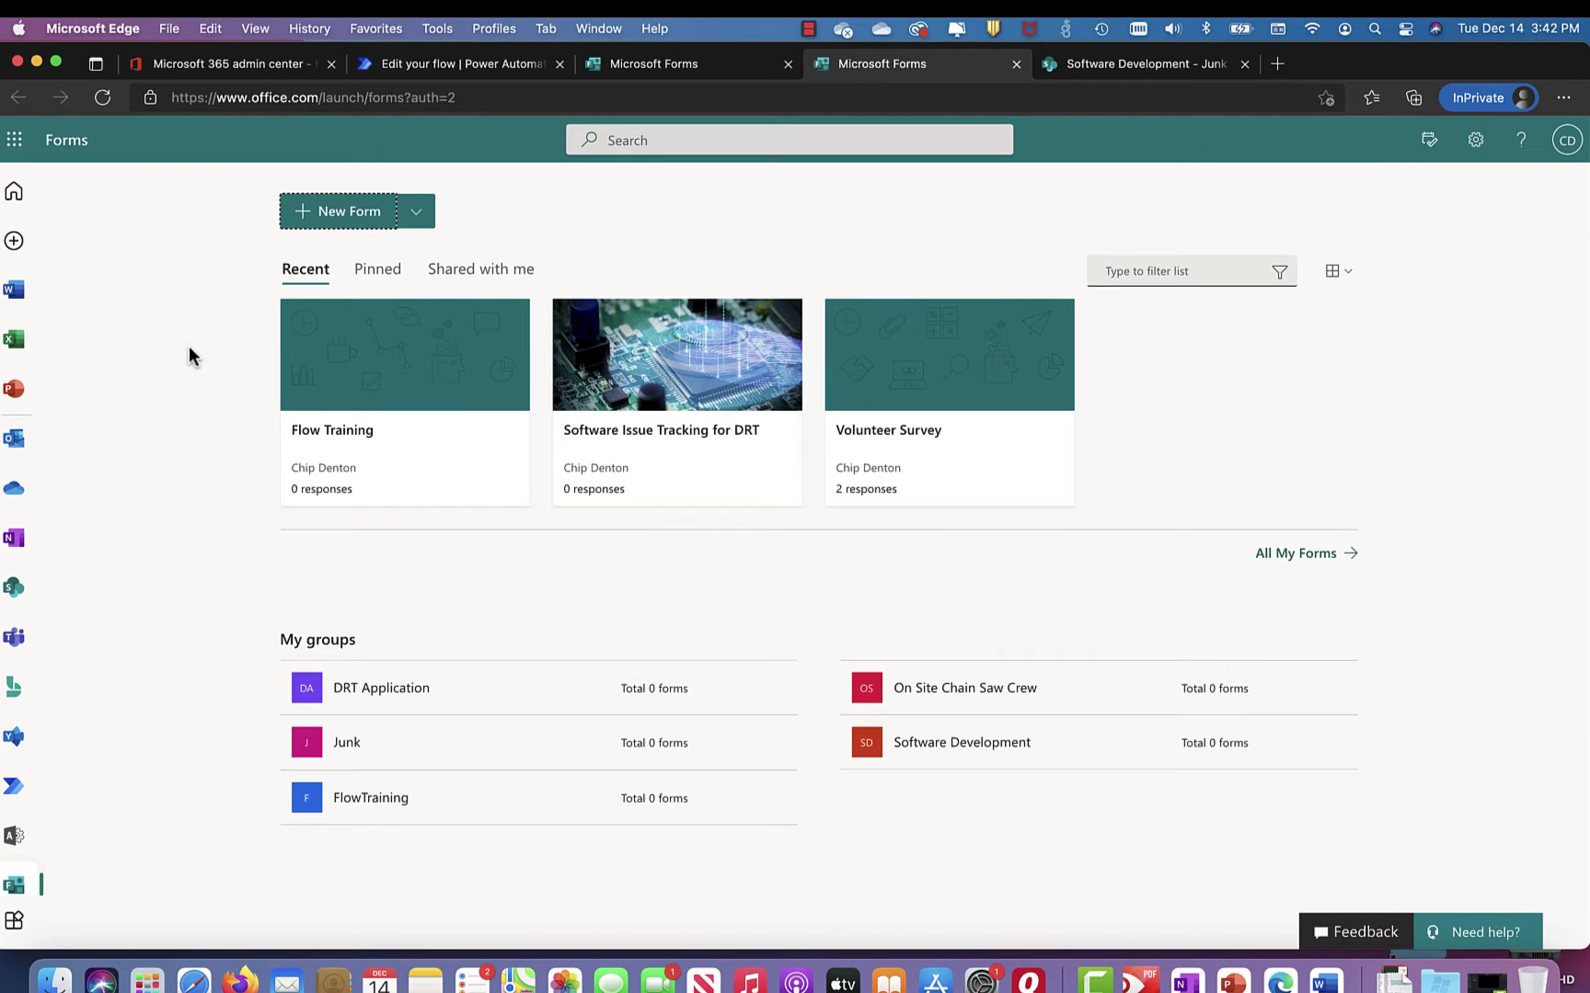
# Step: Open the Microsoft 365 app launcher from the Forms home page
pyautogui.click(19, 150)
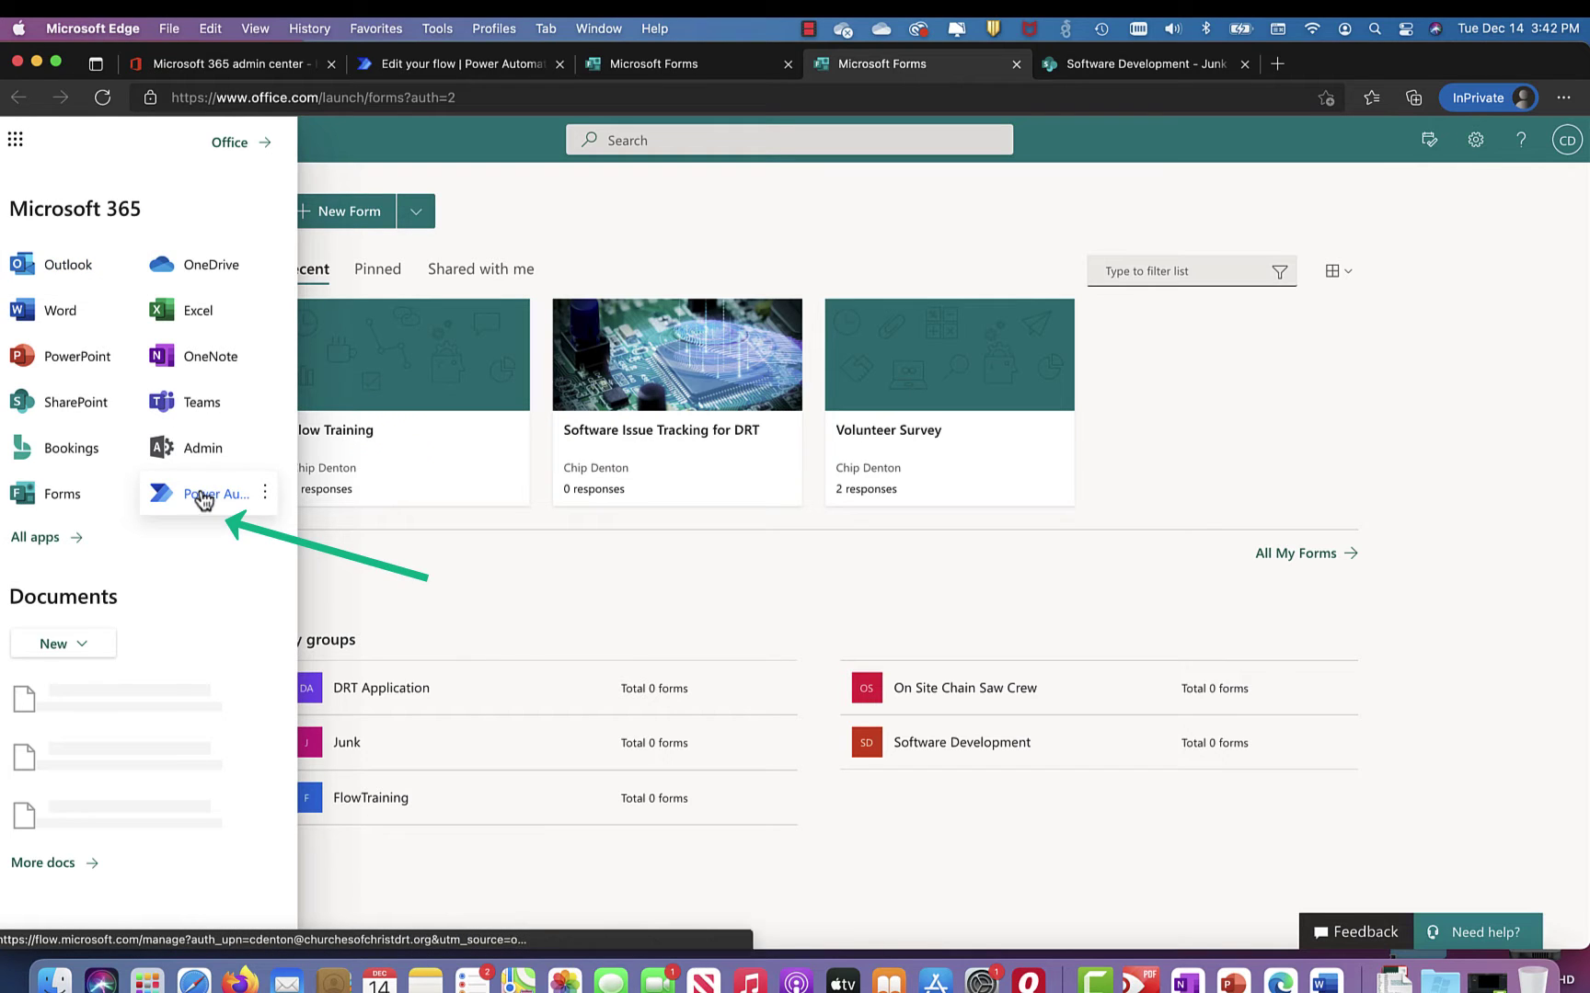
# Step: Close the app launcher and go to the 'Software Development - Junk' SharePoint list
pyautogui.click(366, 559)
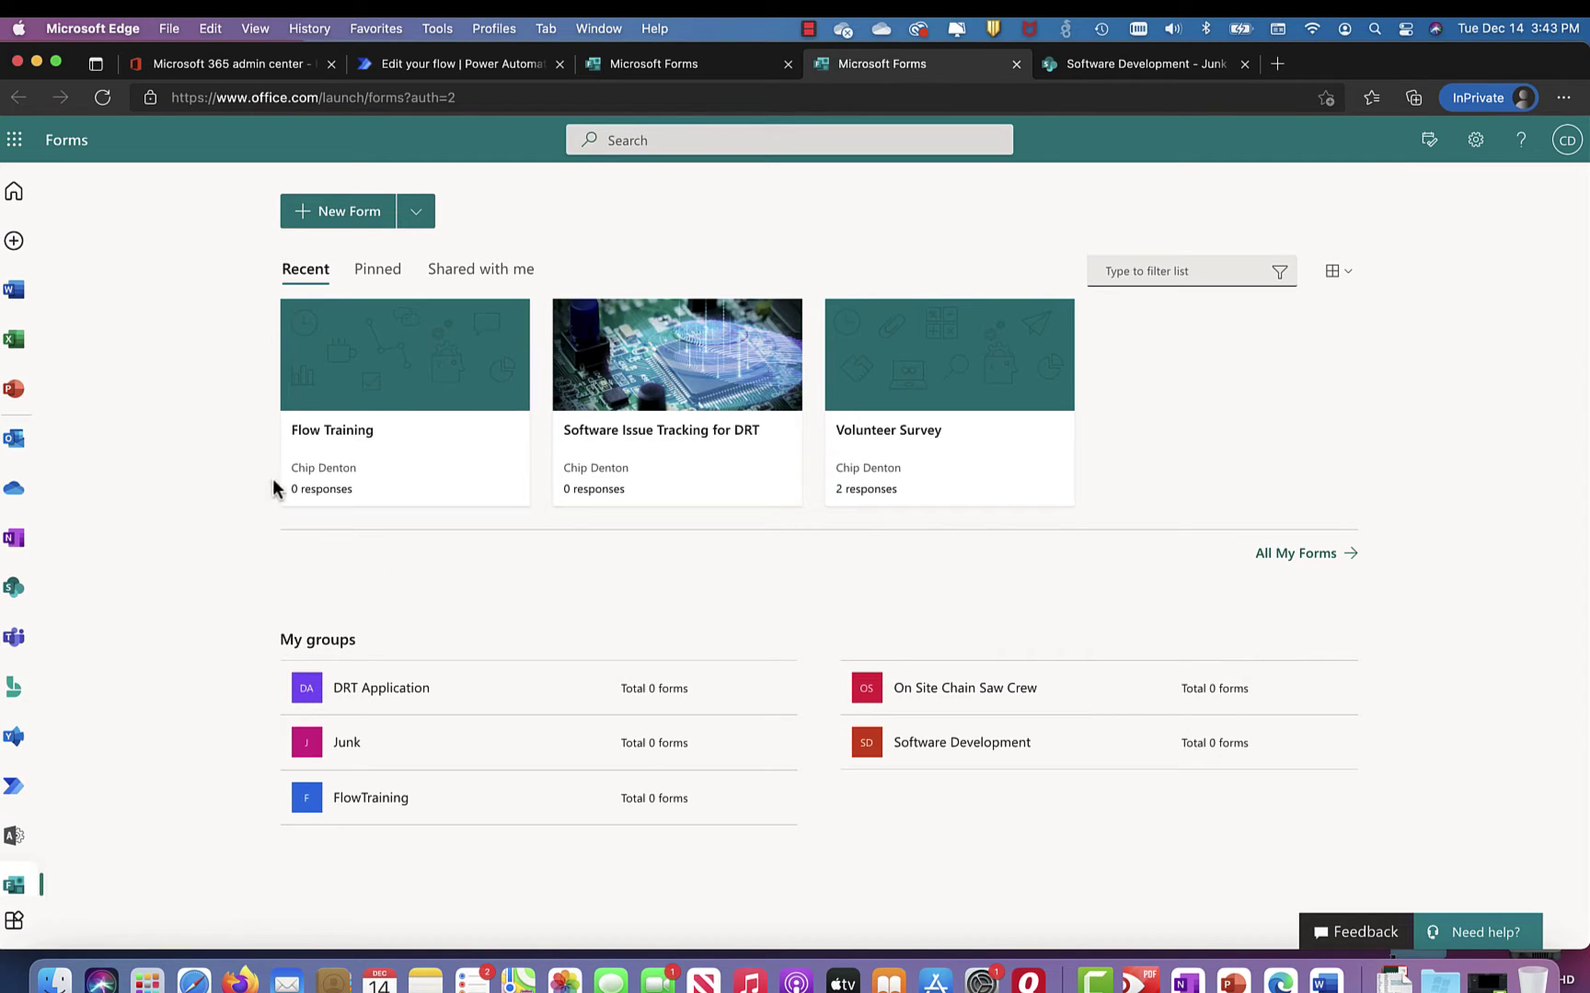
pyautogui.click(1125, 68)
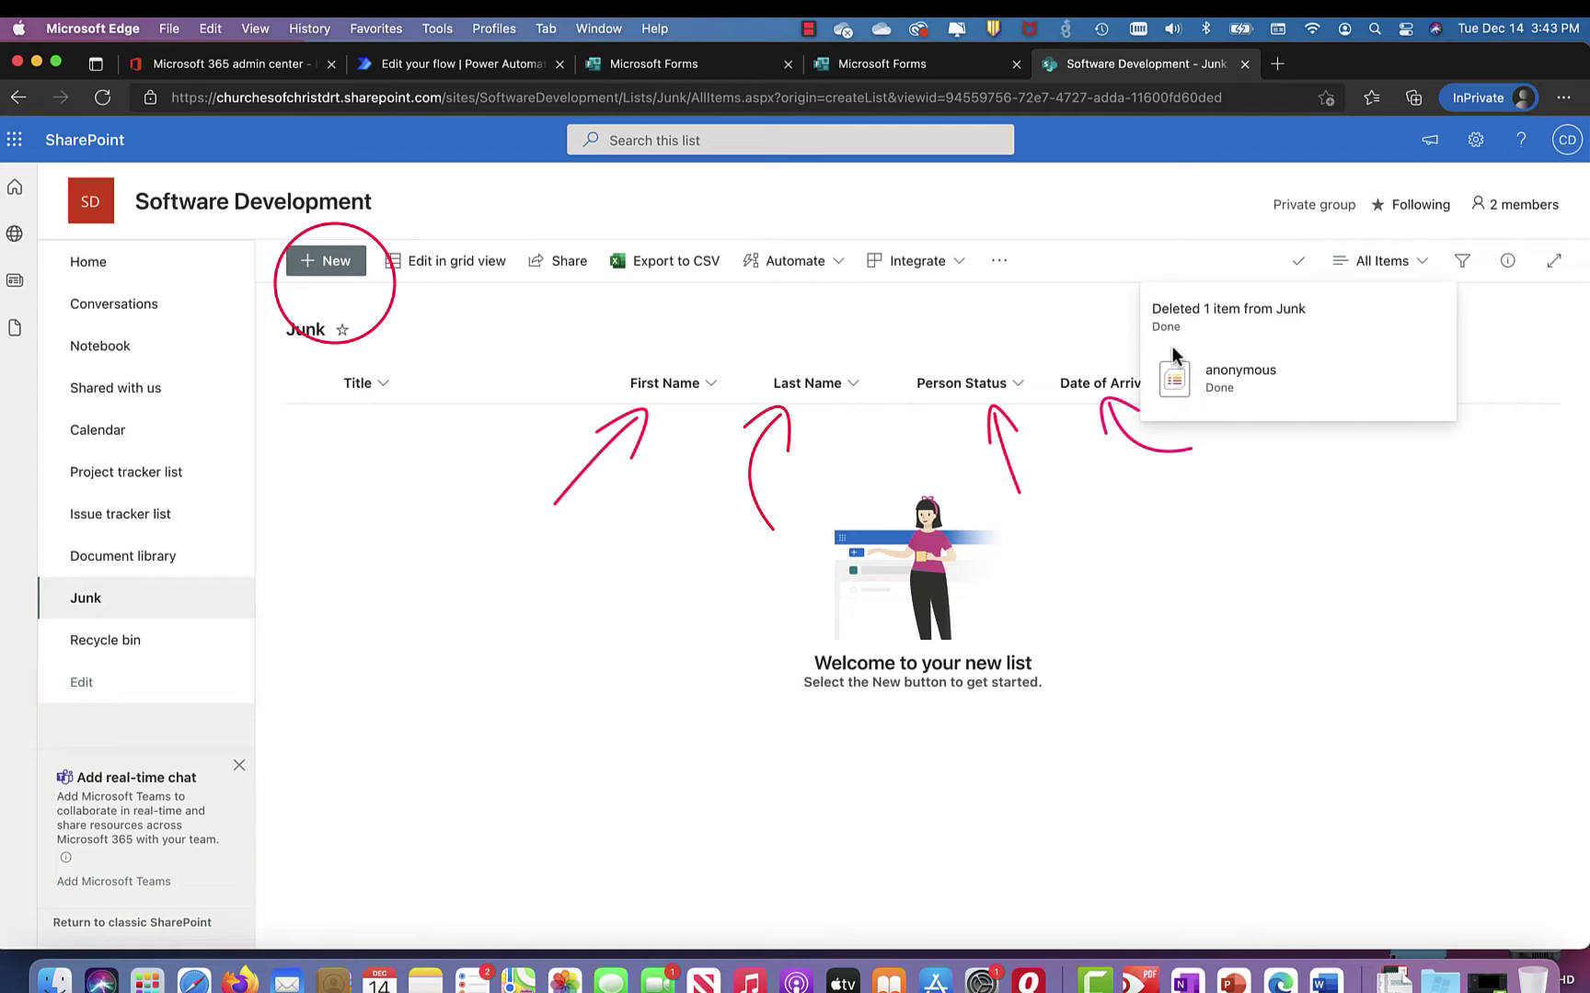
# Step: Dismiss the 'Deleted 1 item from Junk' notice and return to the Microsoft Forms home page
pyautogui.click(1212, 443)
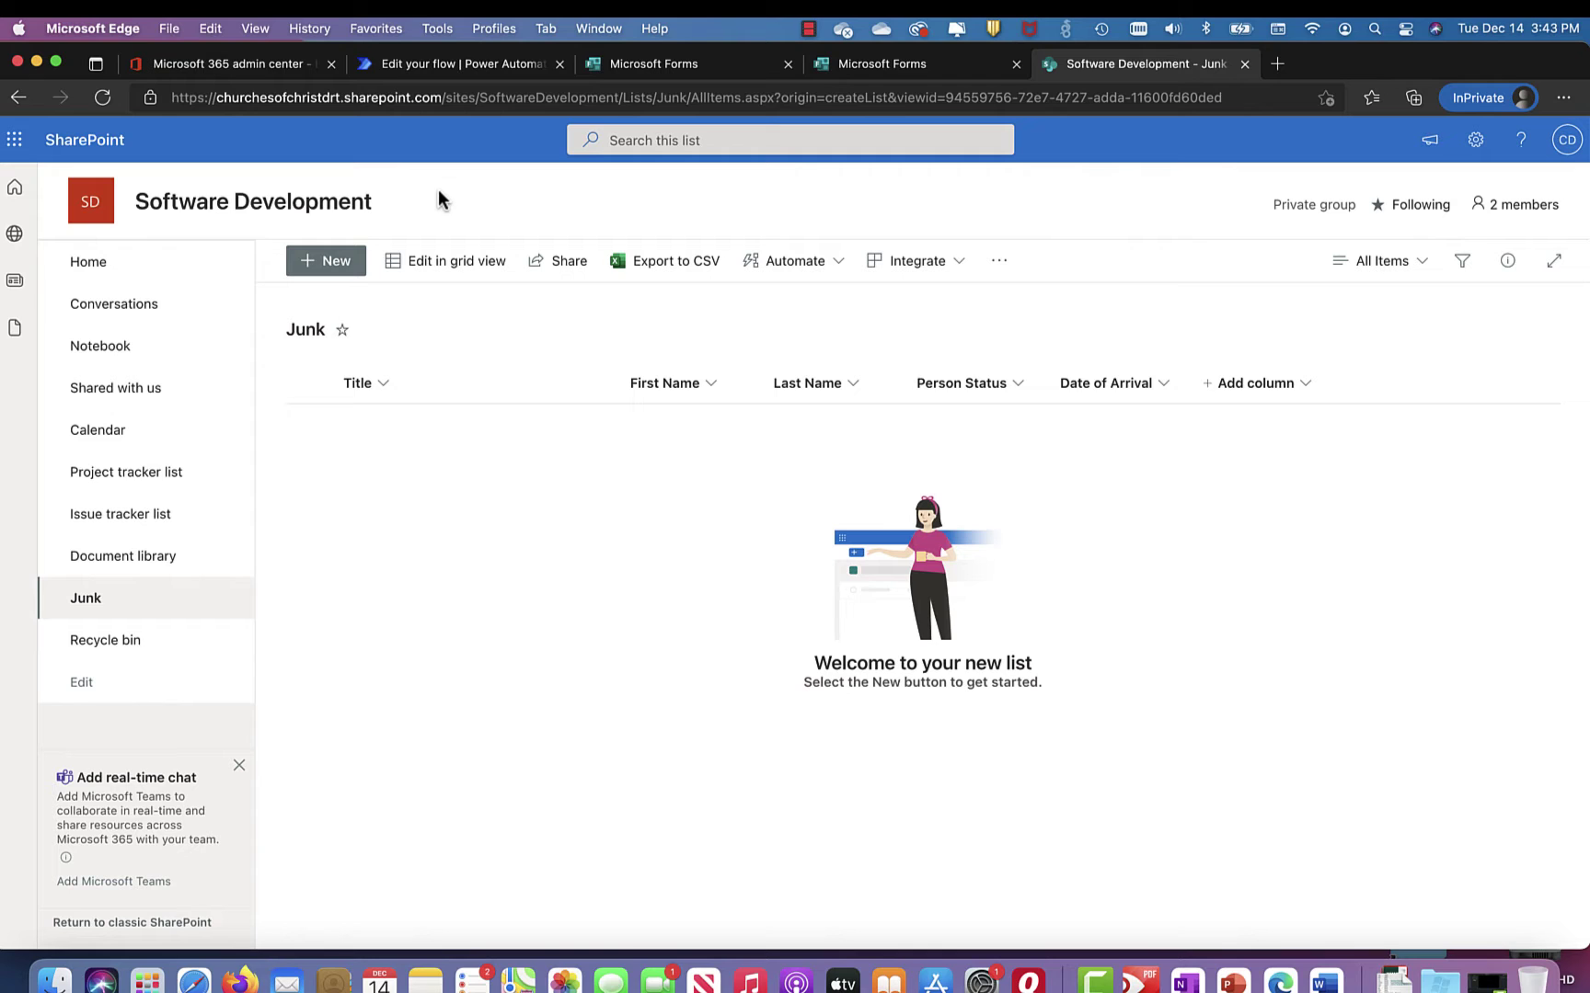
pyautogui.click(903, 66)
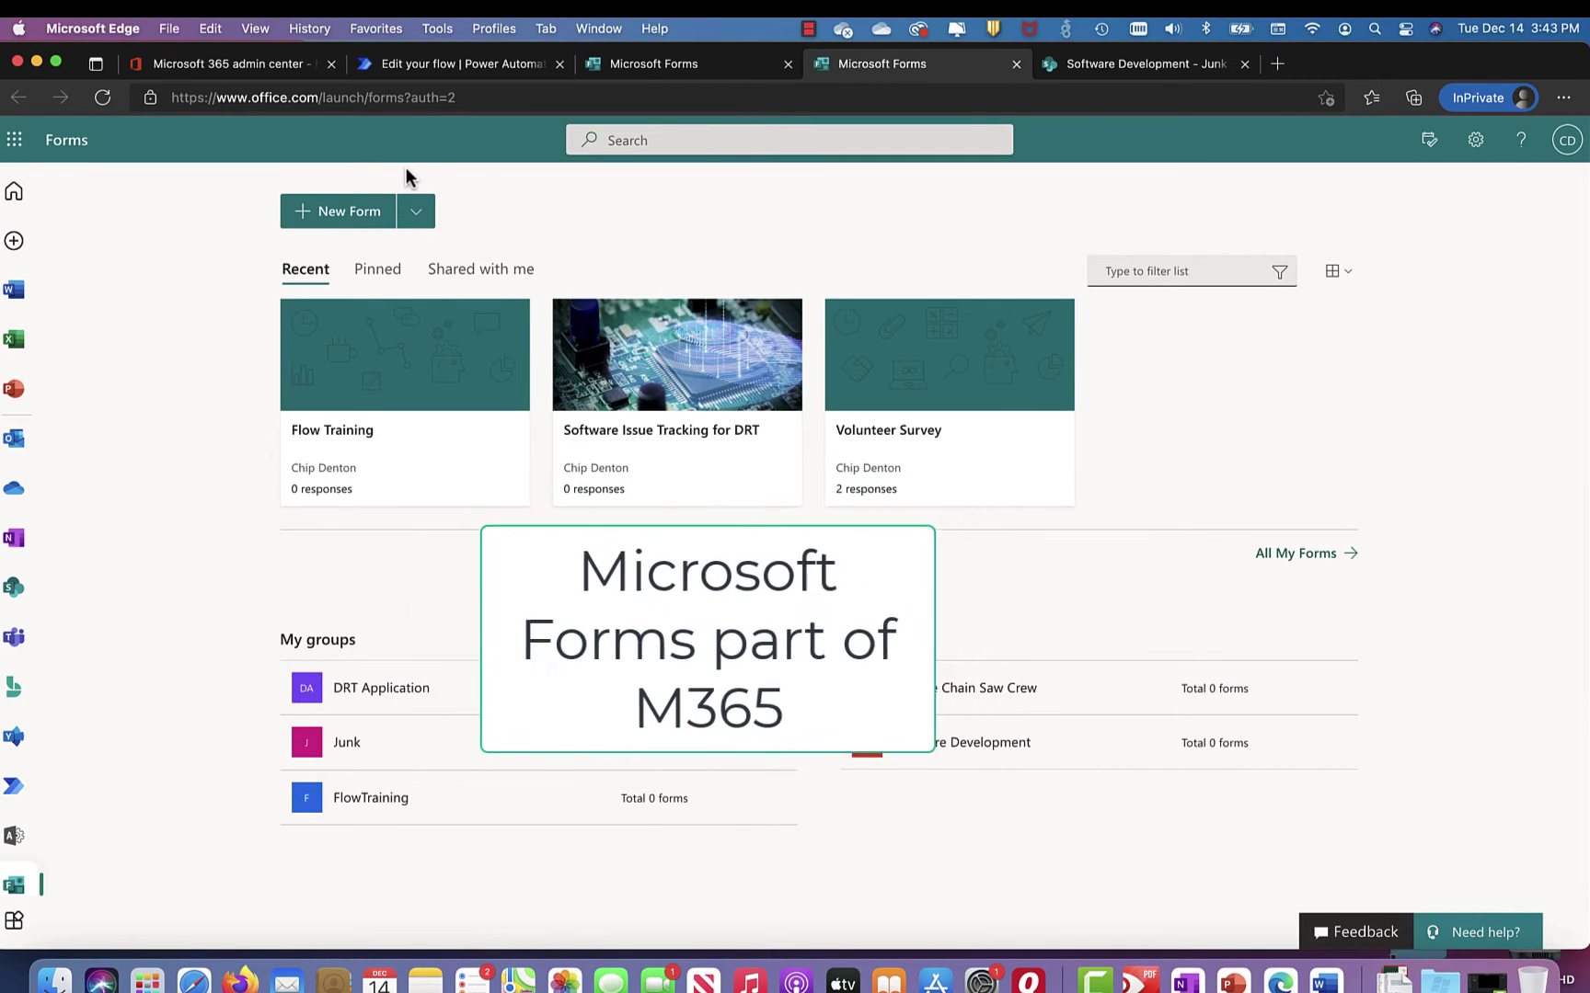
# Step: Start a blank form titled 'Junk Form Collector' with description 'Demo for form collection'
pyautogui.click(362, 210)
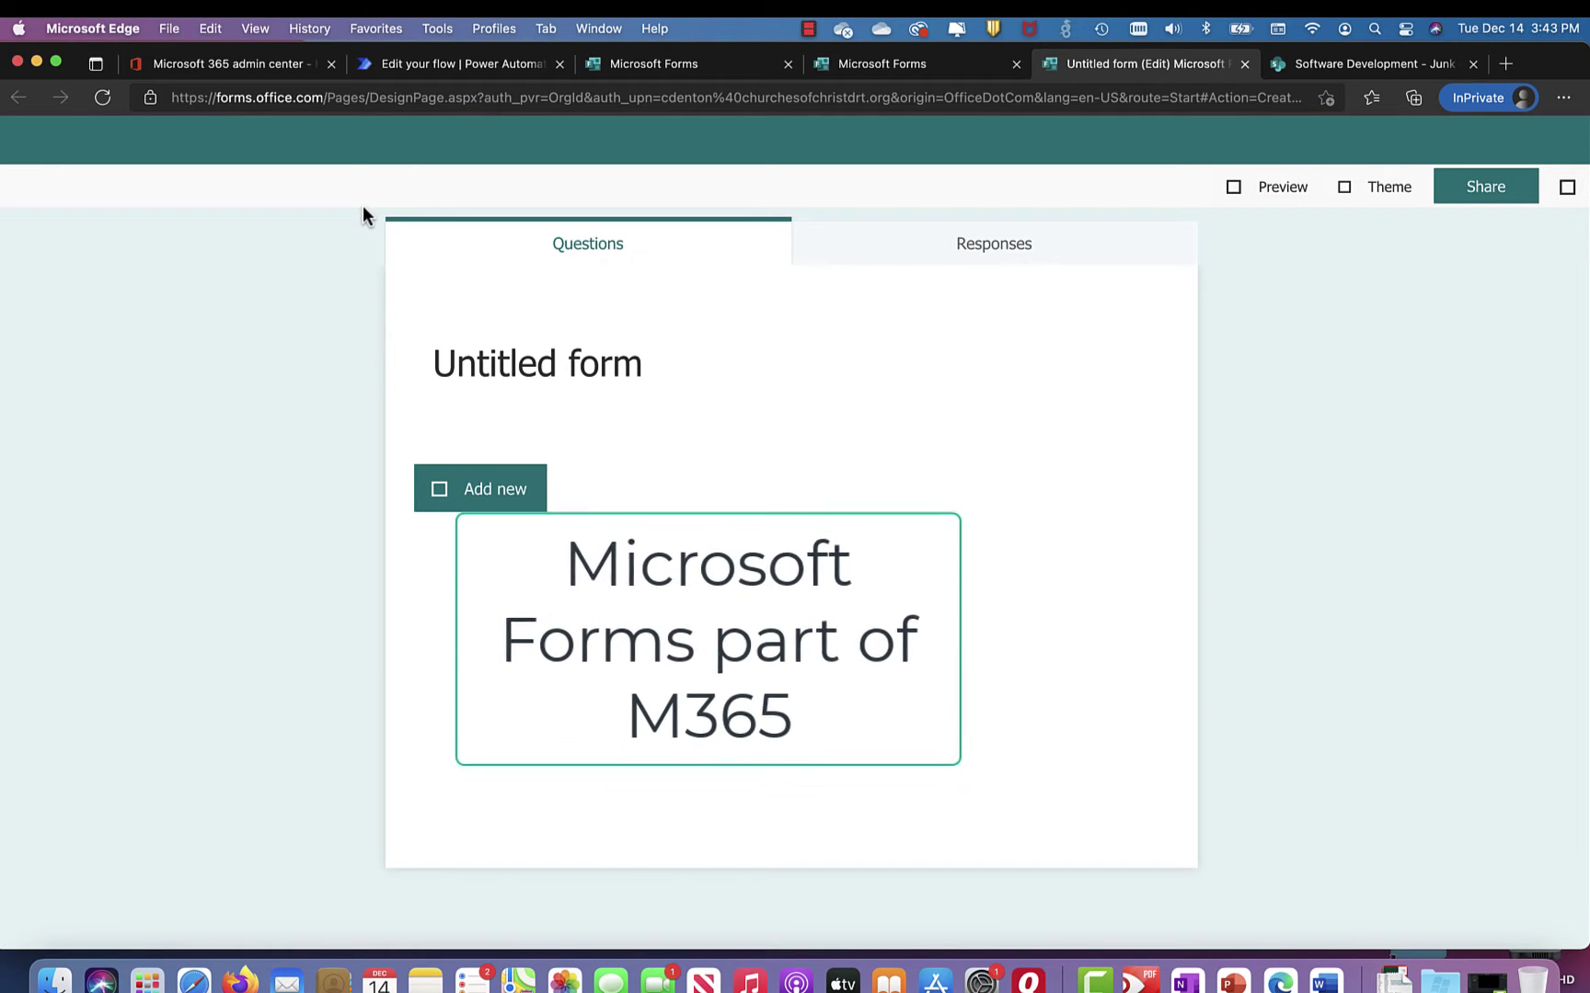
pyautogui.click(479, 361)
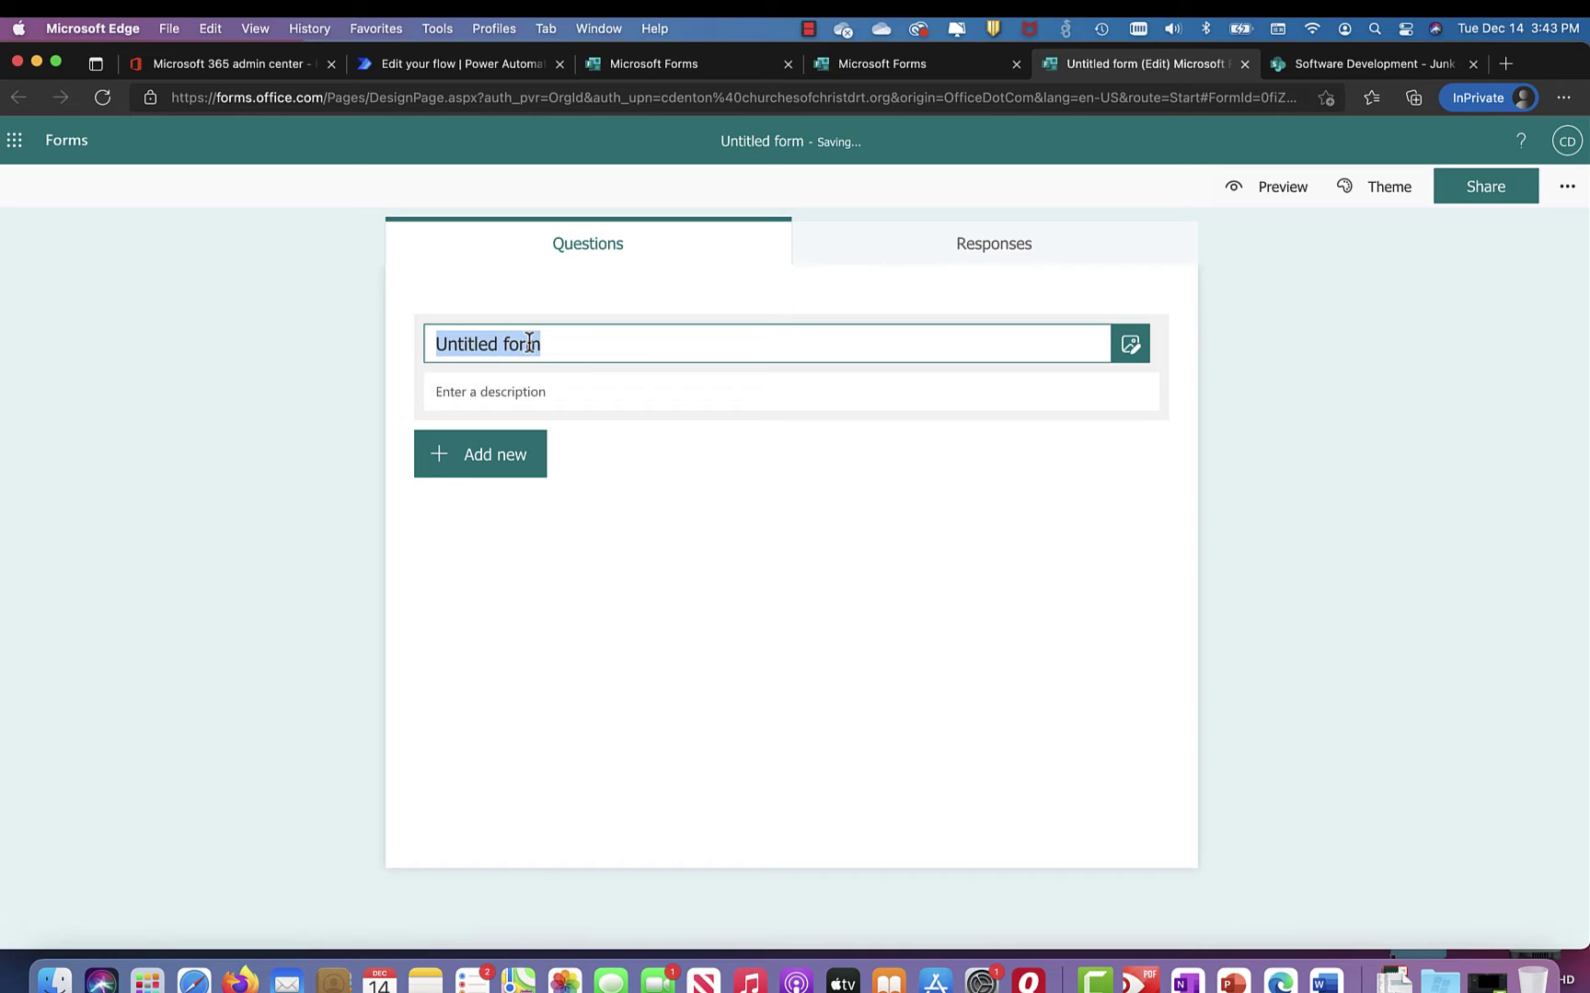
pyautogui.write('Junk')
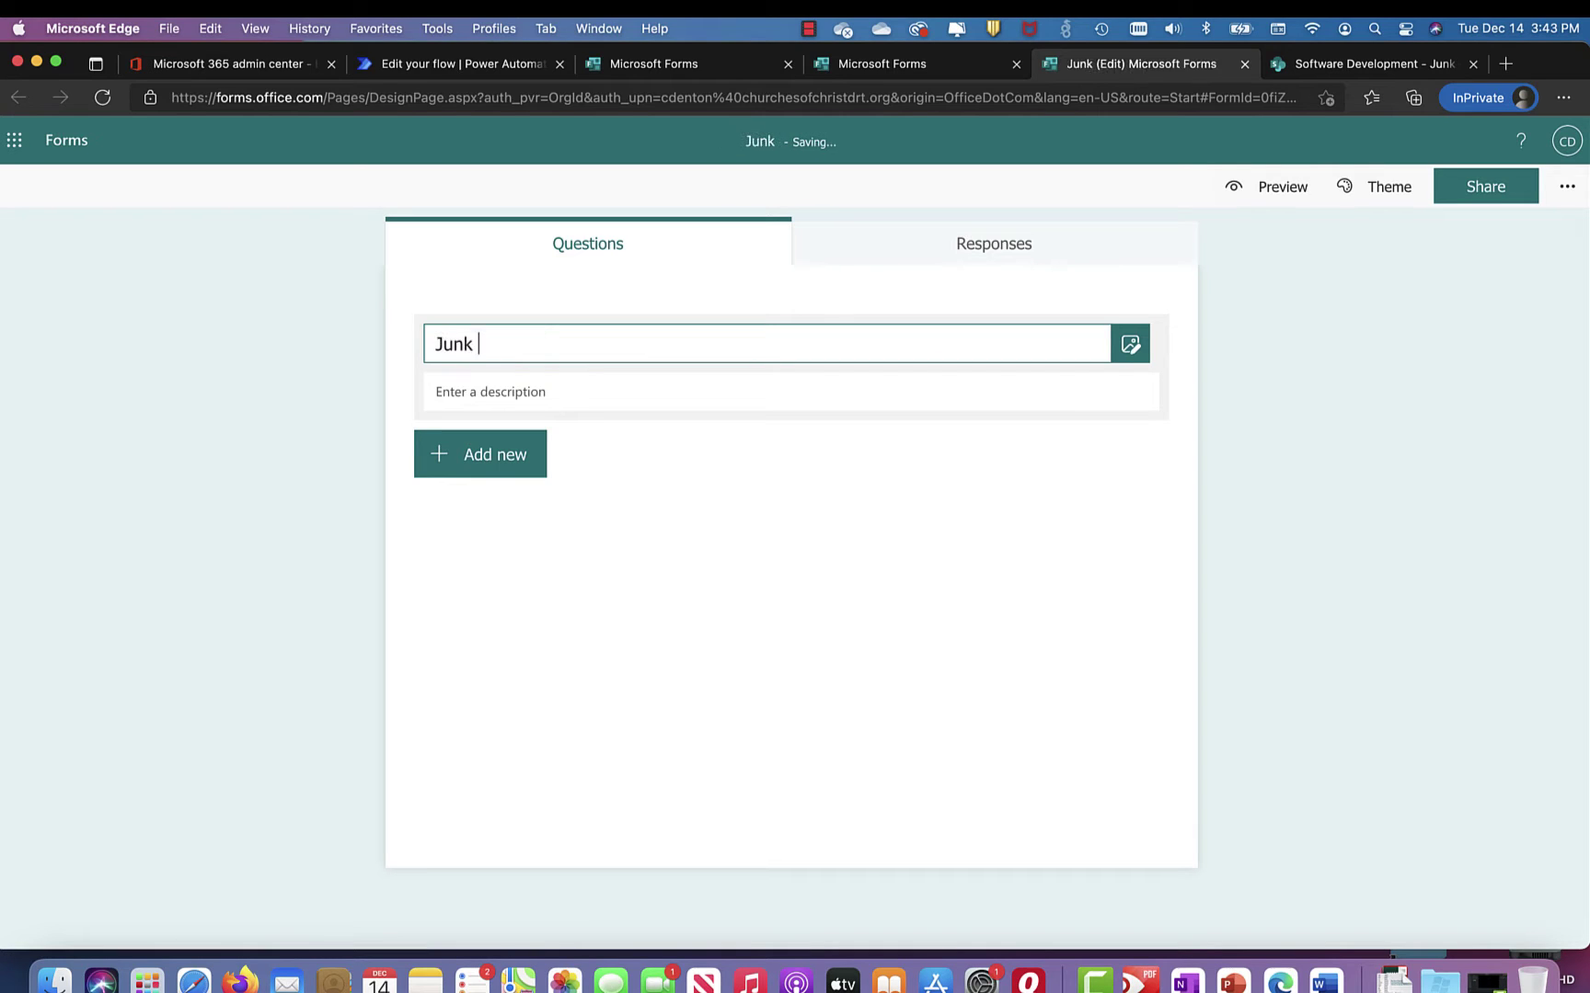
pyautogui.write(' Form')
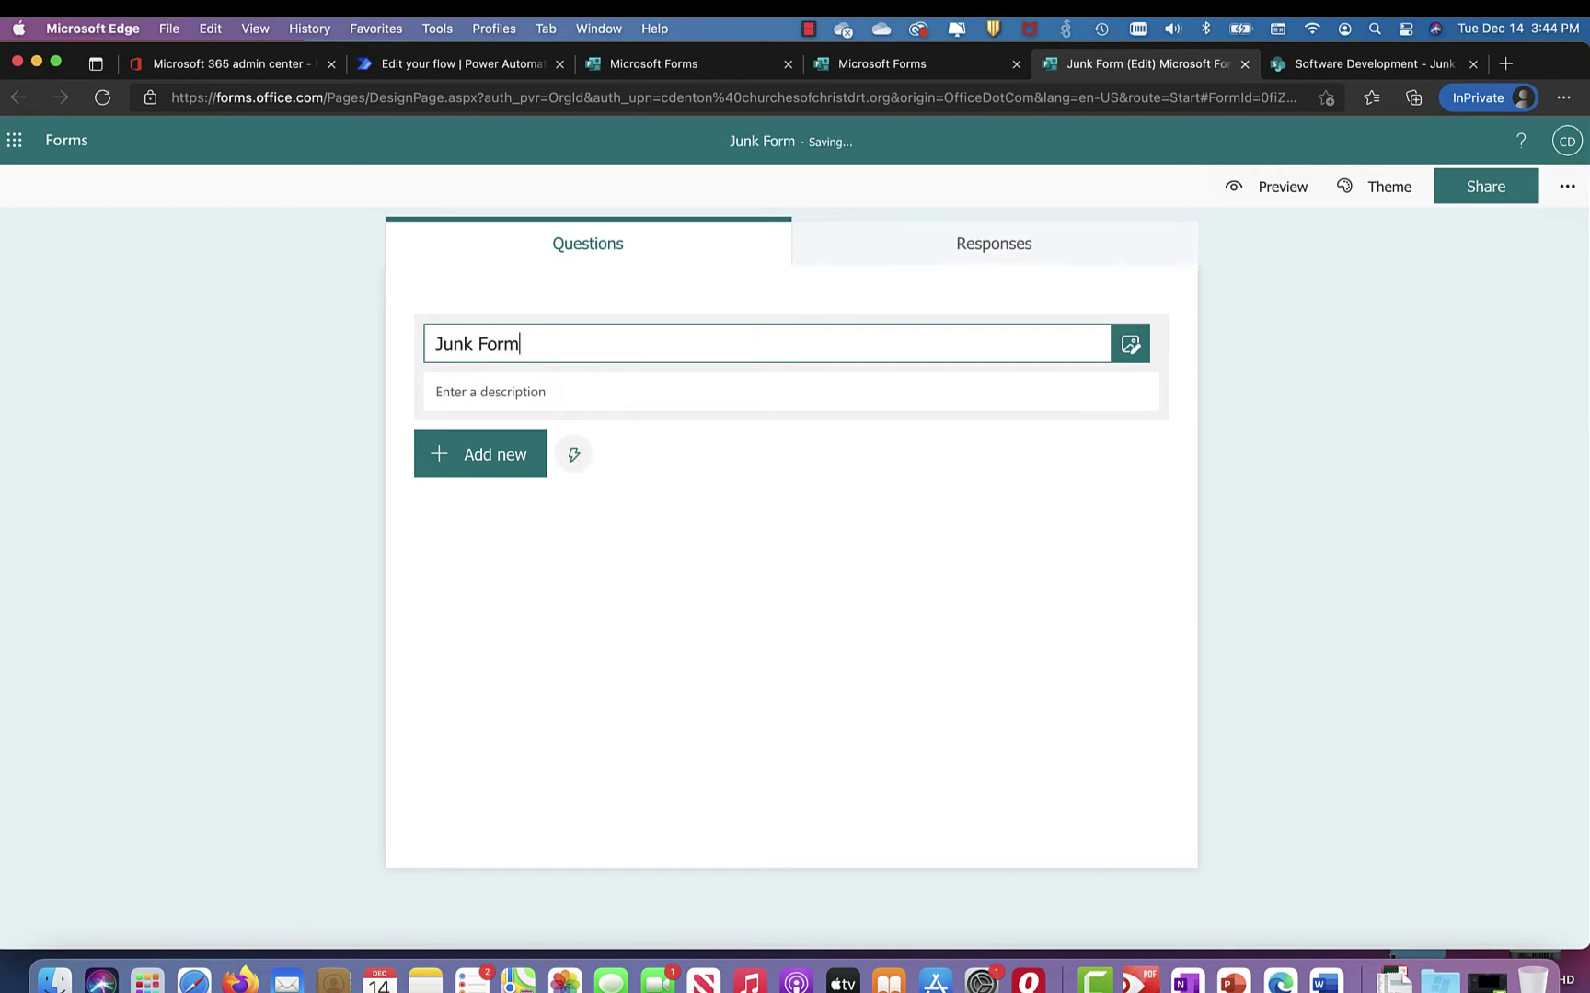
pyautogui.write(' Collector')
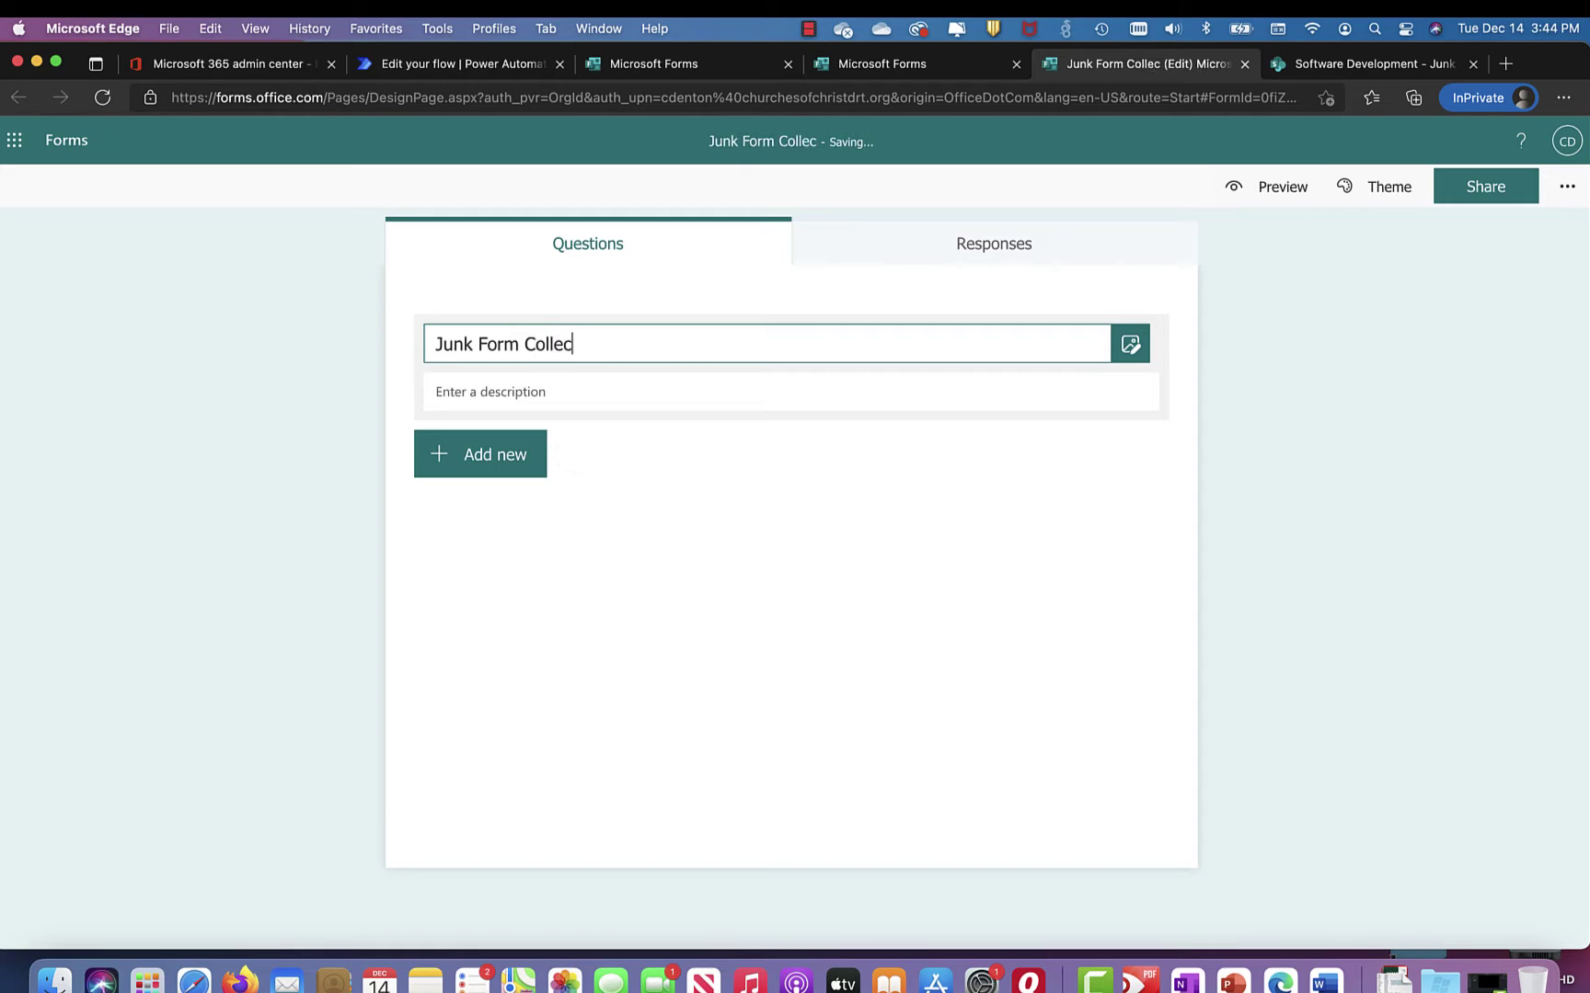
pyautogui.click(510, 390)
pyautogui.write('Dem')
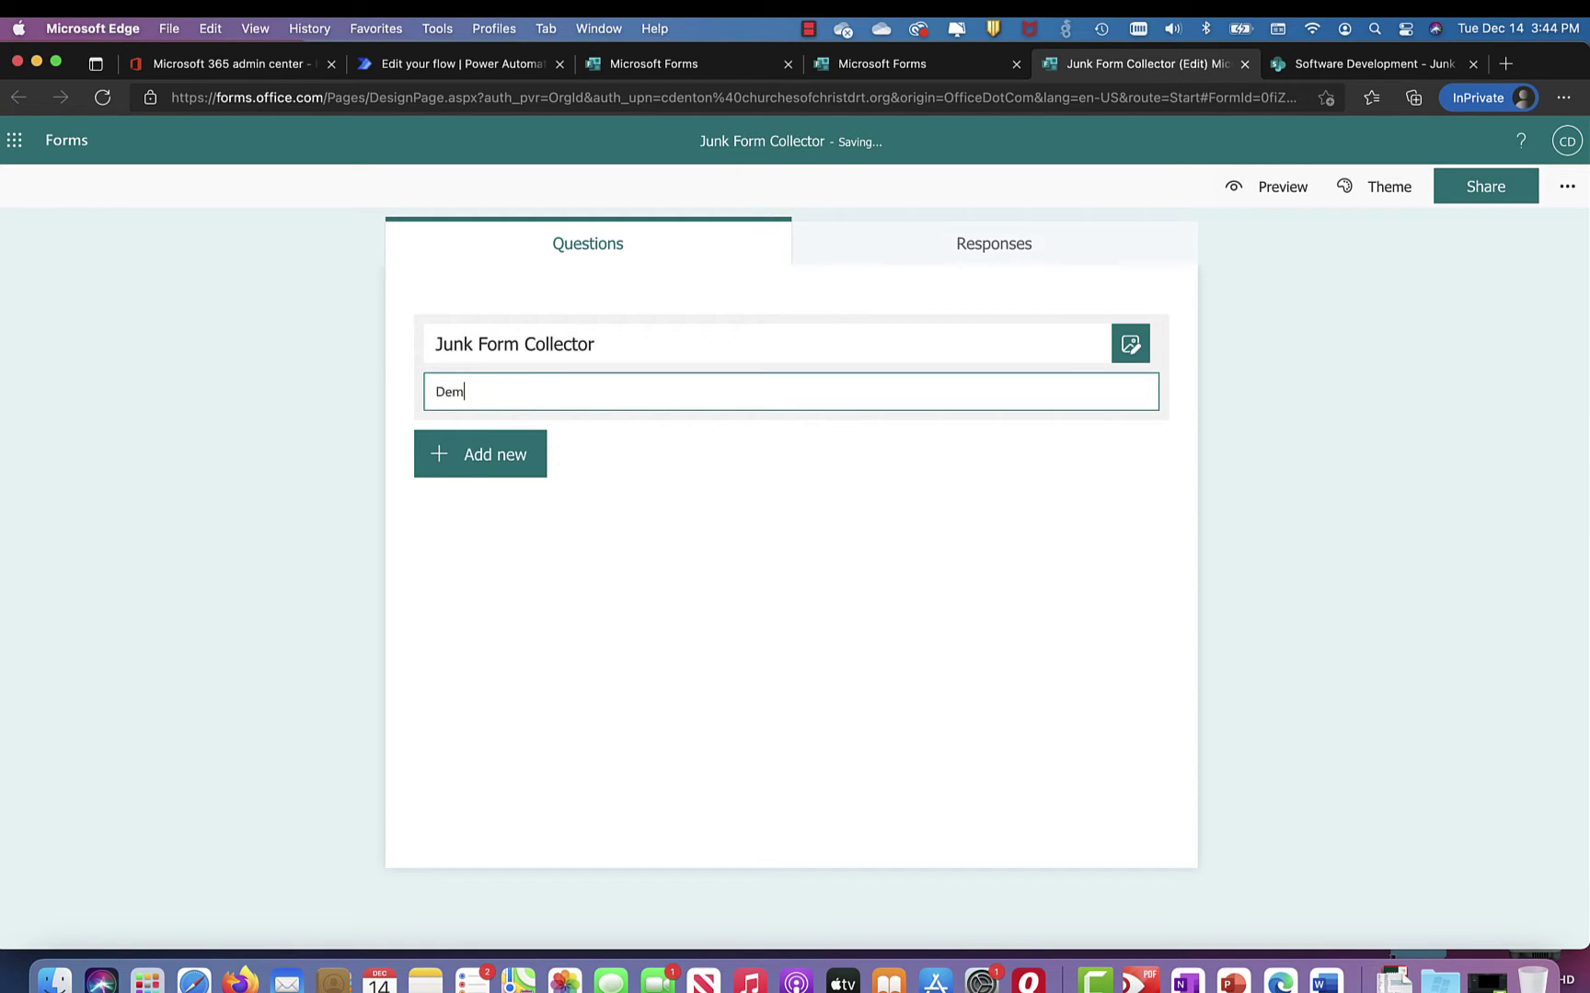
pyautogui.write('o for form collection')
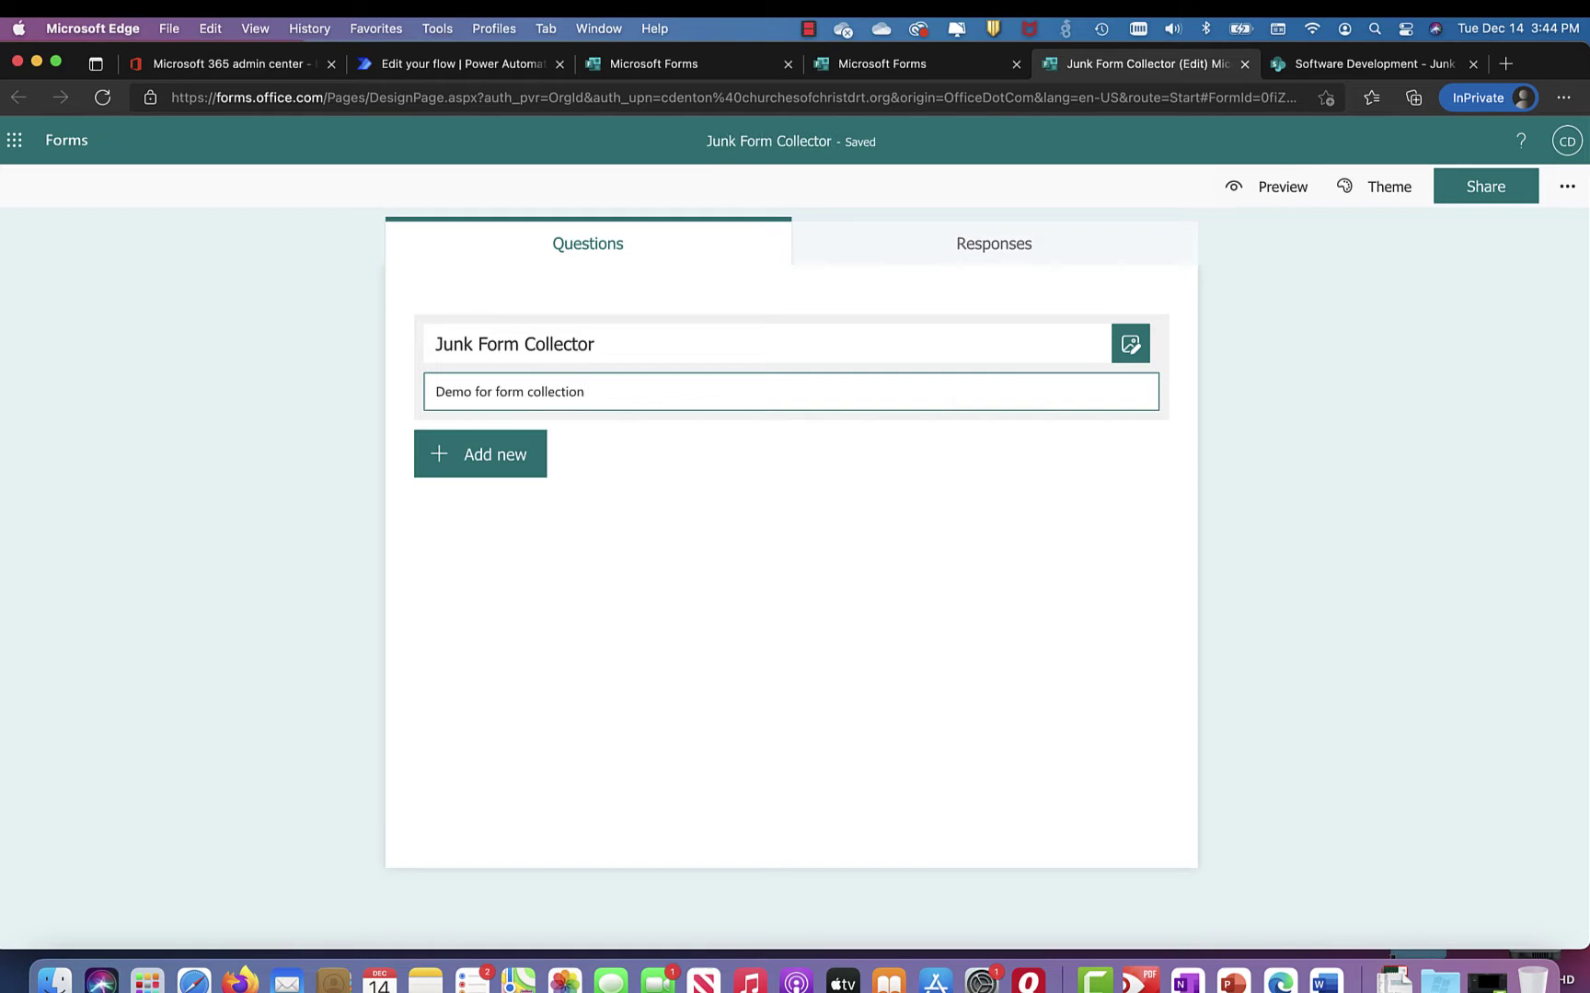
pyautogui.click(500, 462)
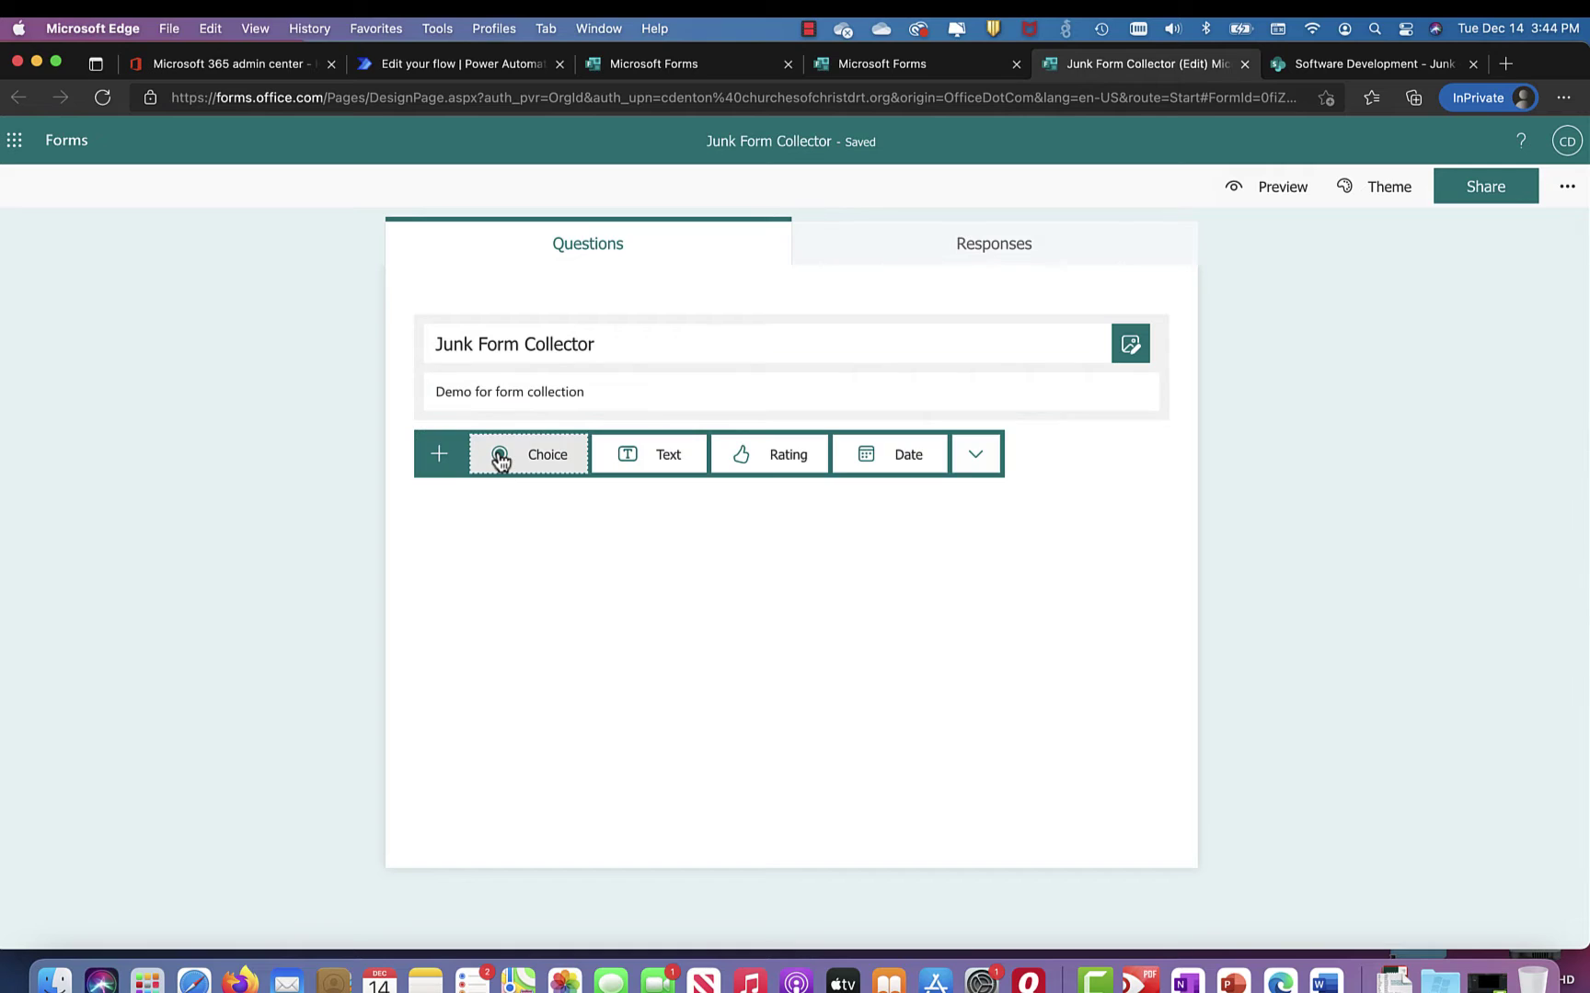
# Step: Add two text questions, making the first required and retitling it from 'First Name' to 'Last Name'
pyautogui.click(670, 463)
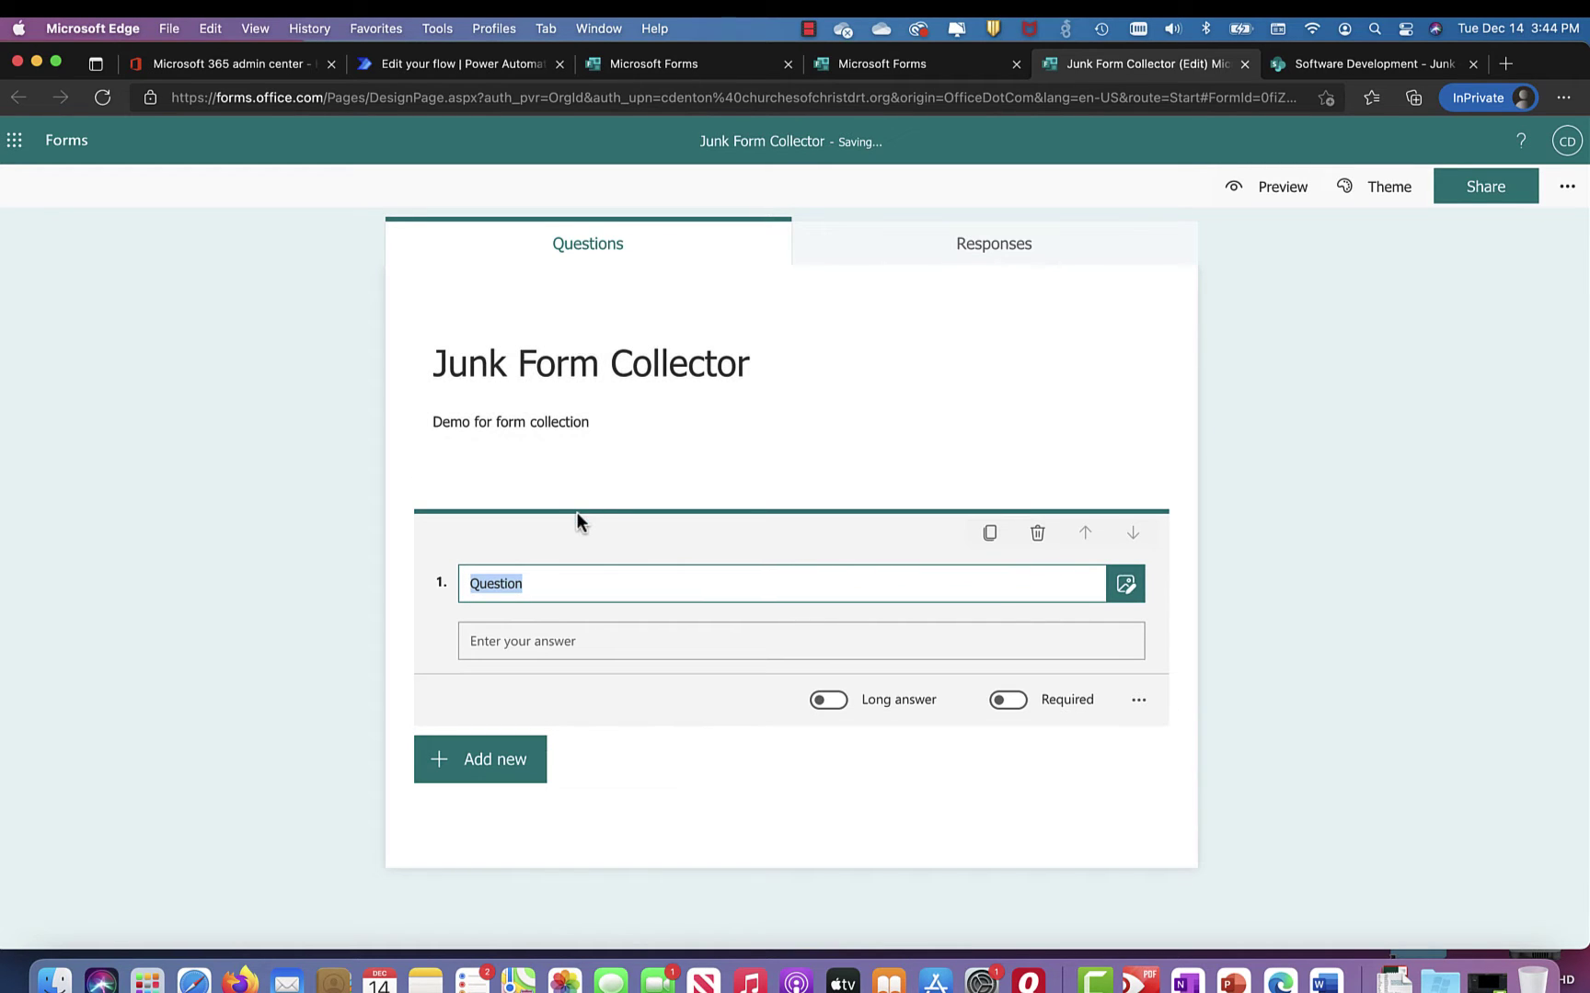
pyautogui.write('First Name')
pyautogui.click(1012, 701)
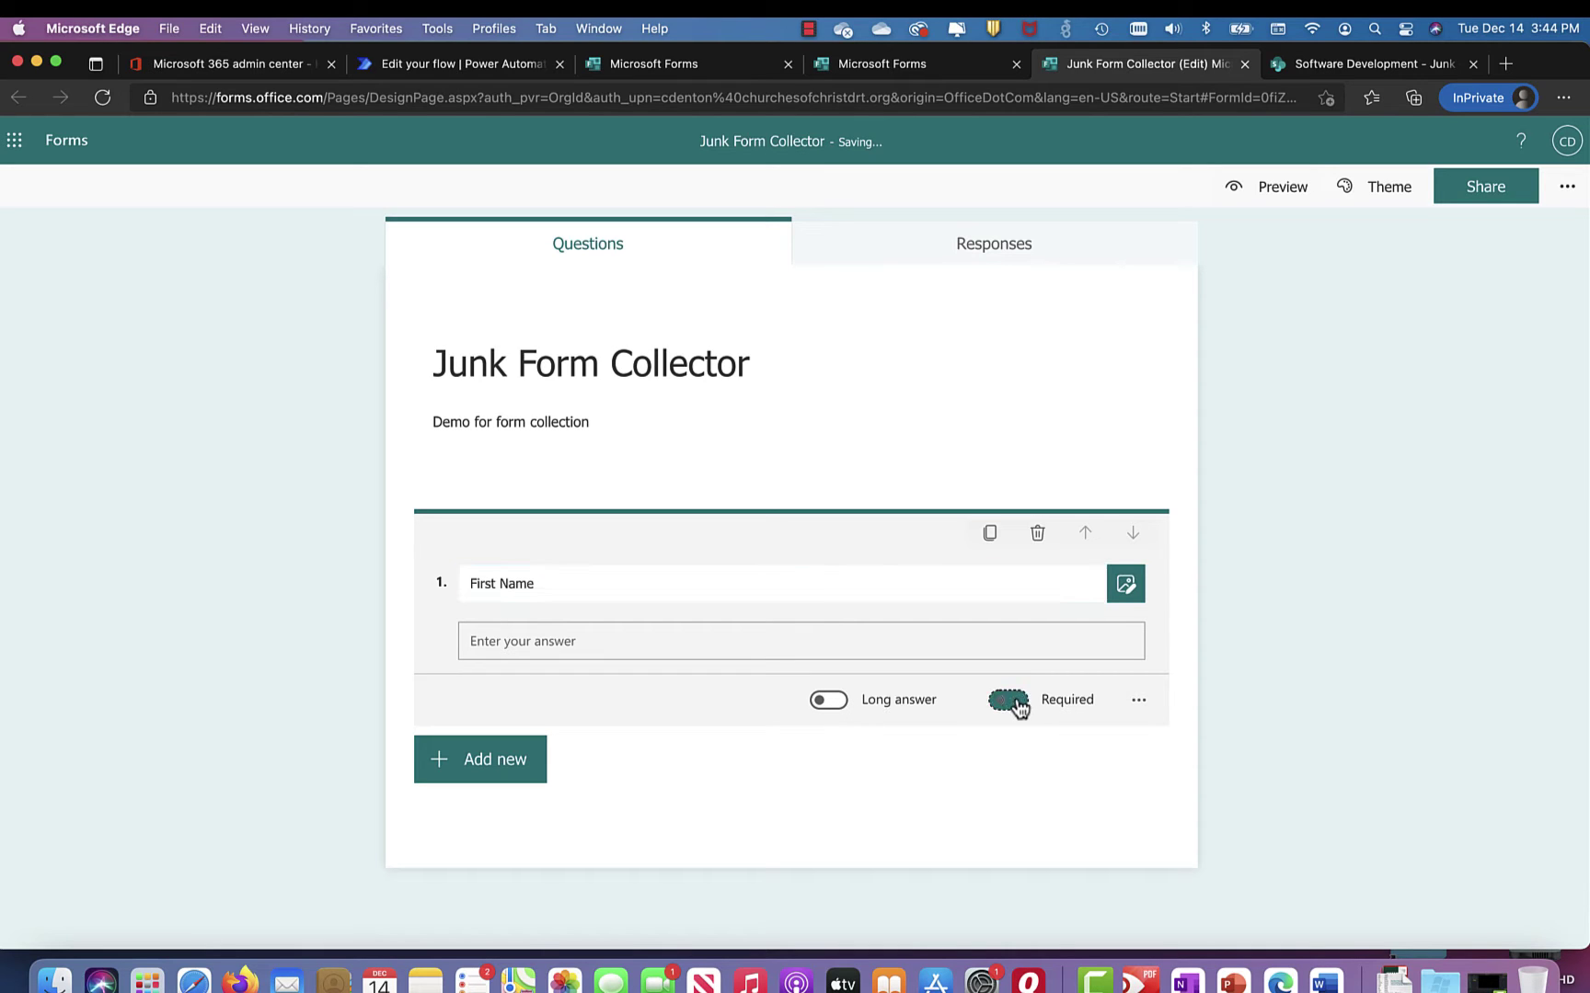
pyautogui.click(490, 760)
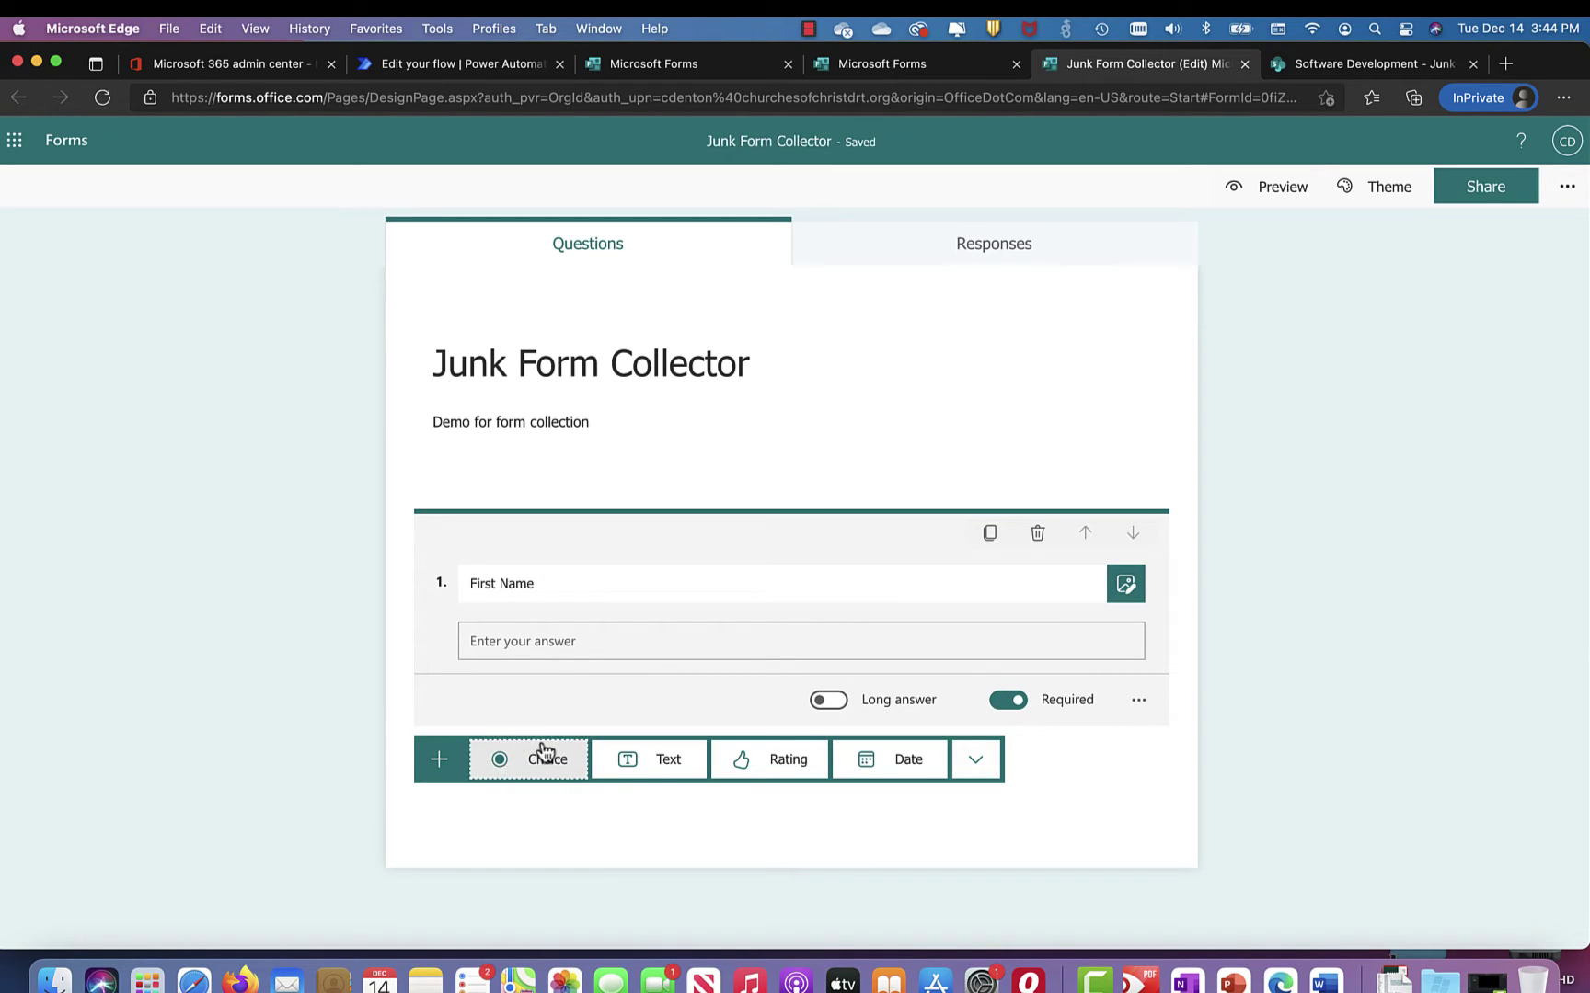
pyautogui.click(669, 760)
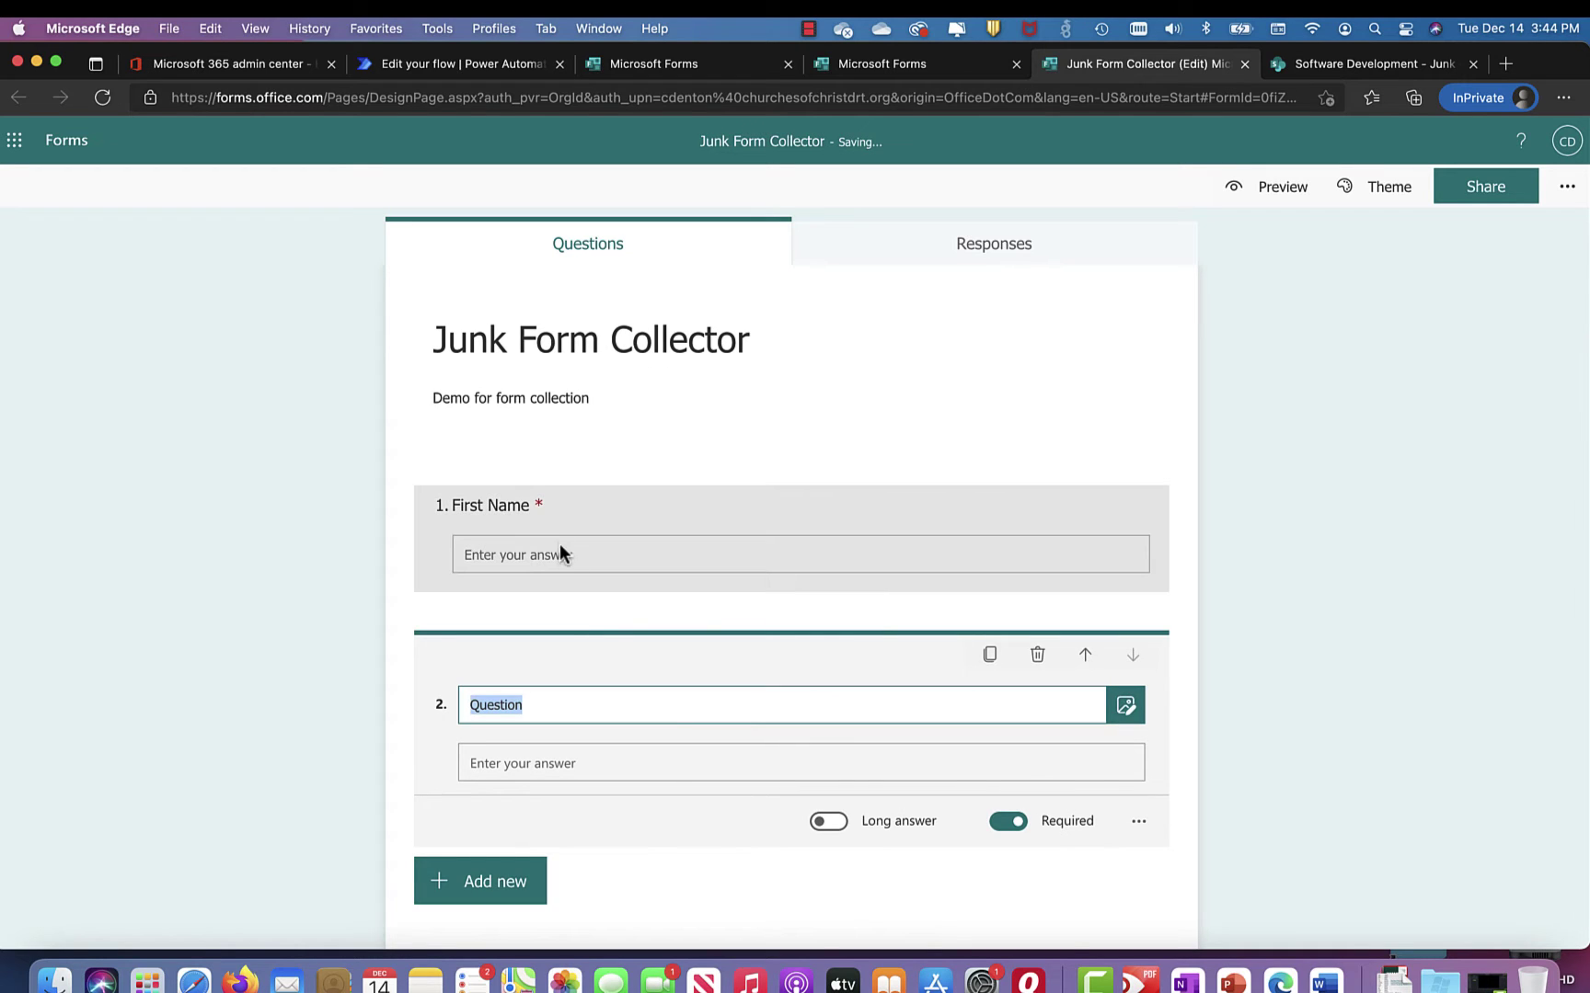
pyautogui.click(560, 552)
pyautogui.write('Last ')
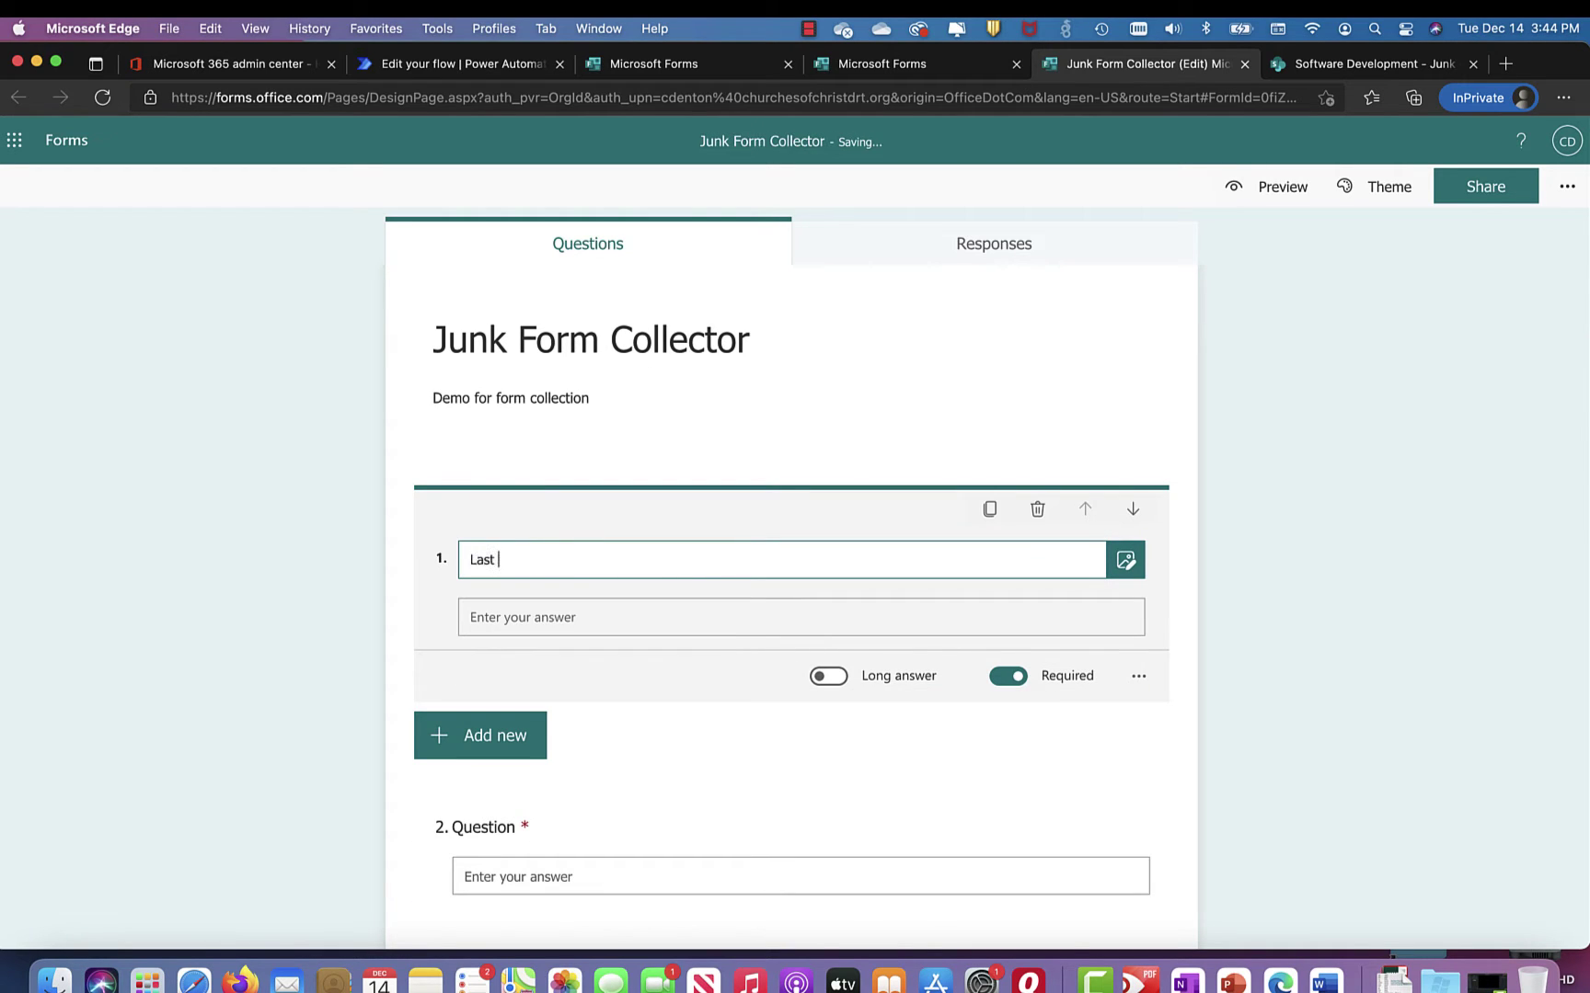
pyautogui.write('Name')
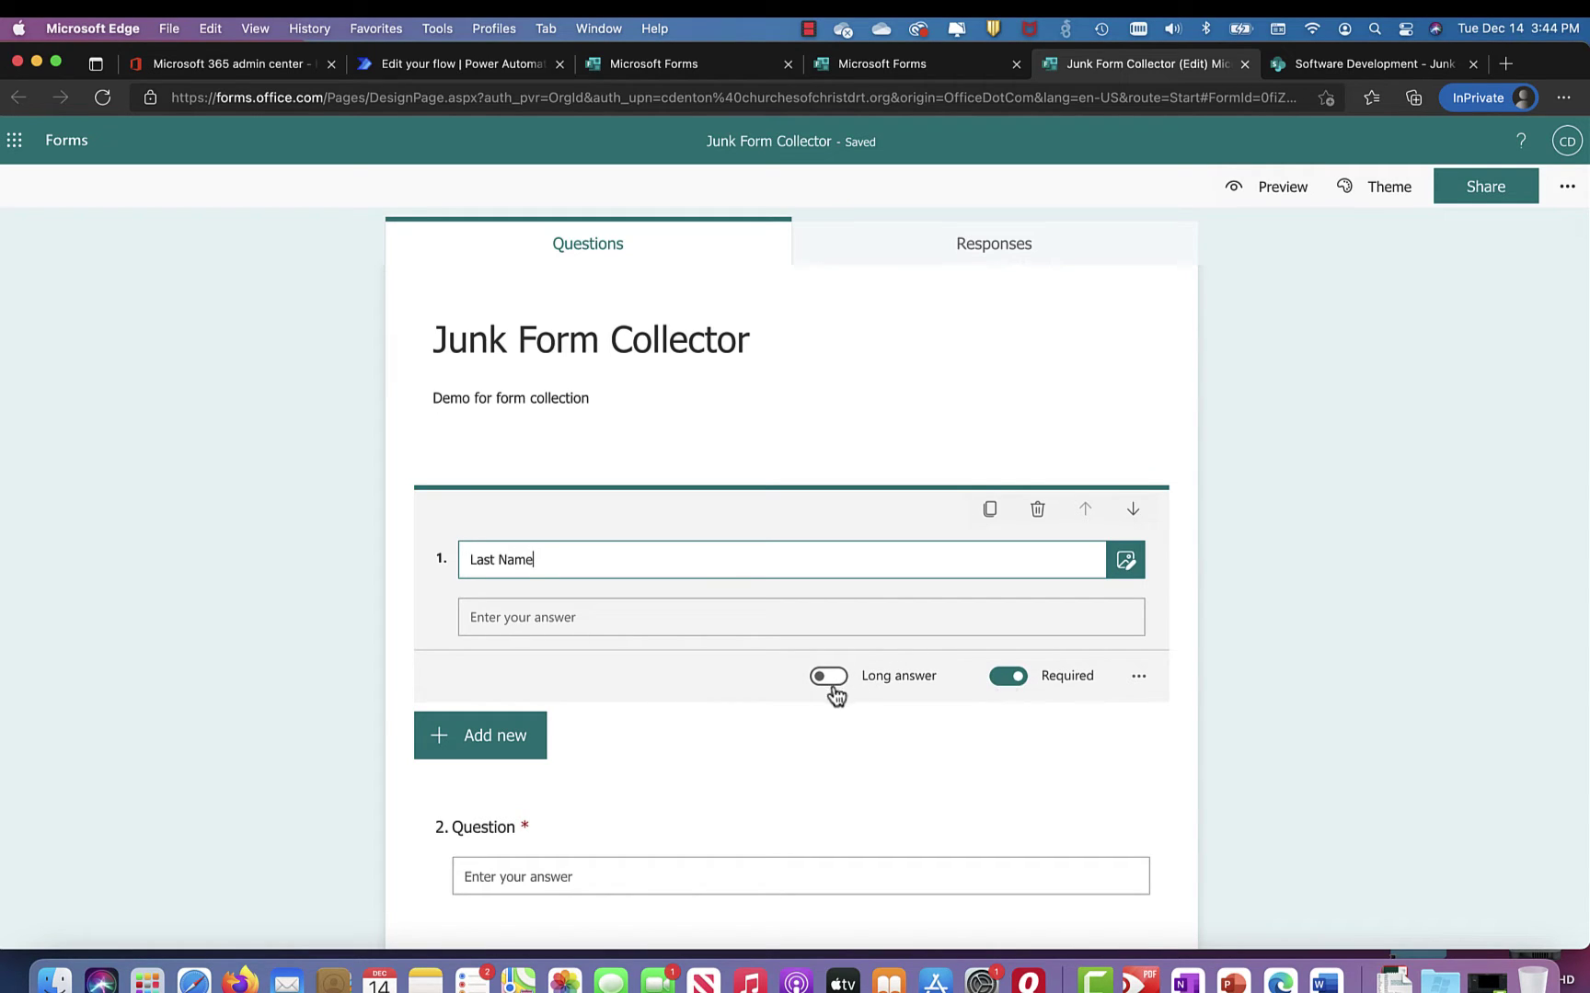
pyautogui.click(496, 736)
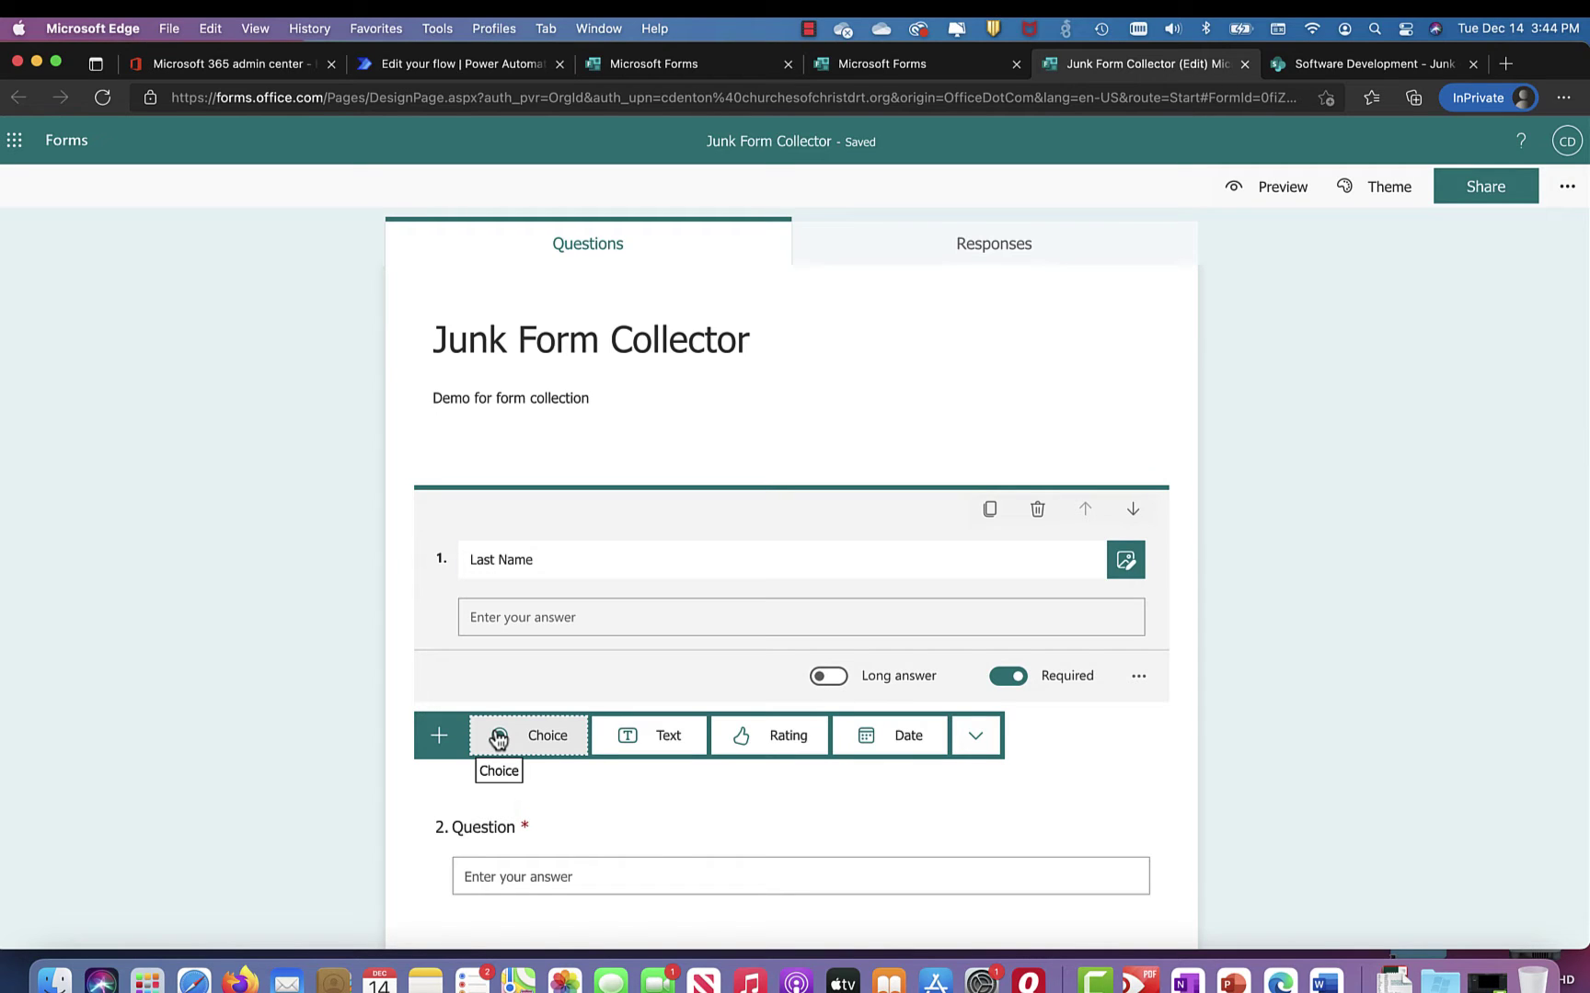
# Step: Add a choice question 'Are you a volunteer or a full time employee', correcting 'emplyee'
pyautogui.click(548, 741)
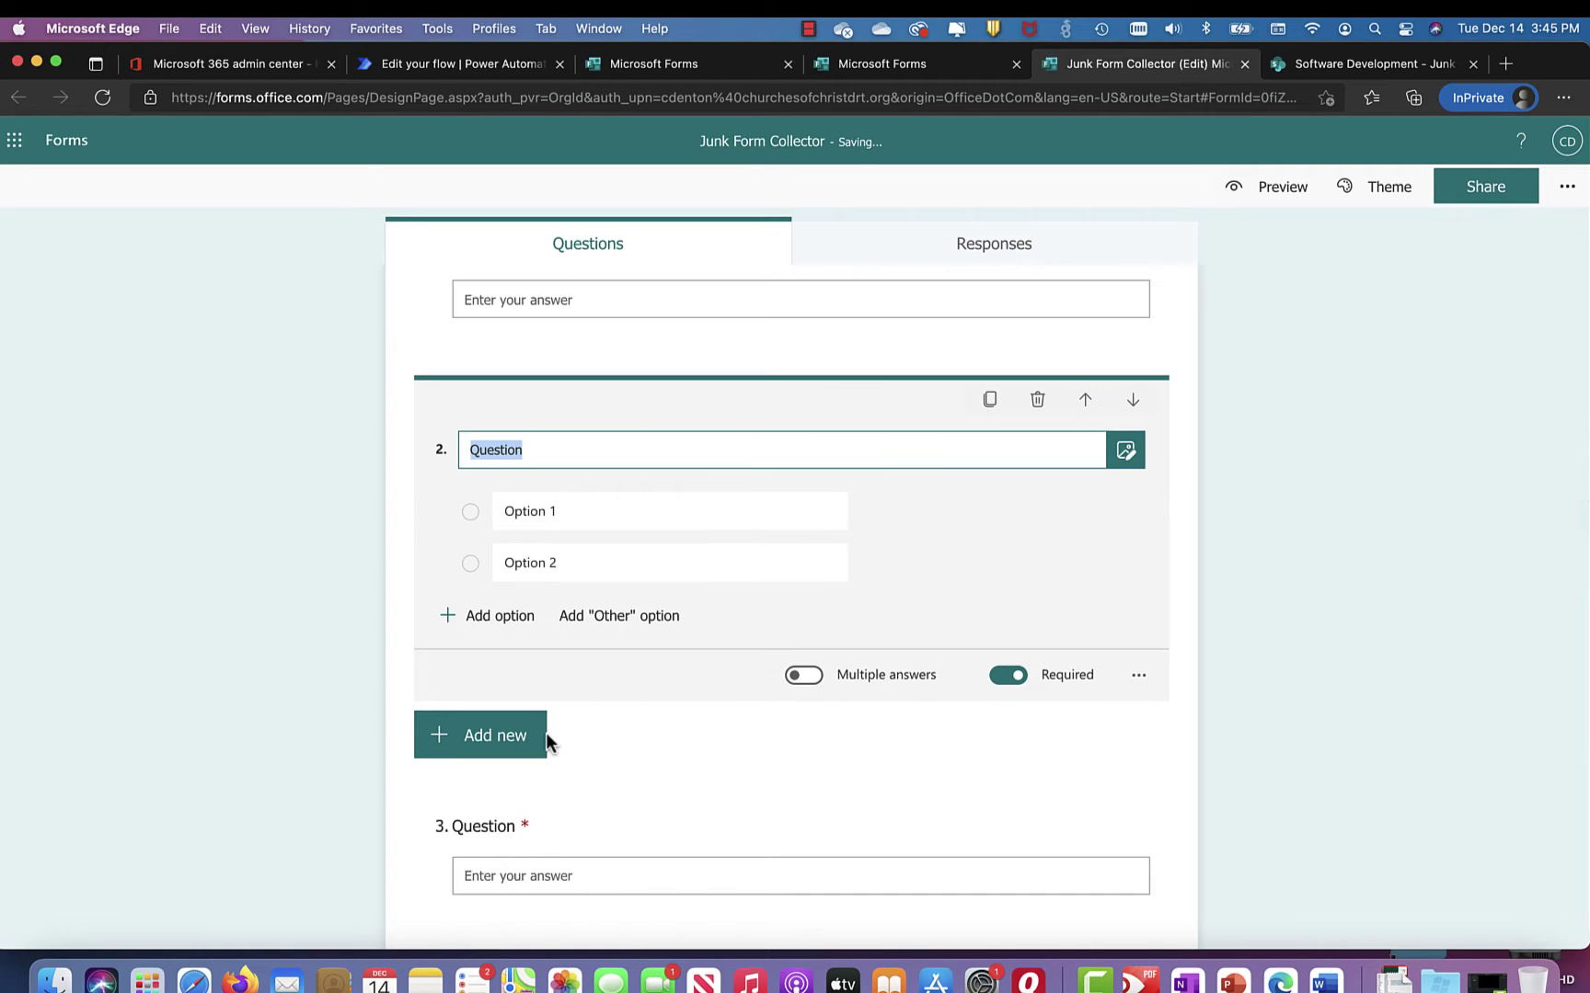
pyautogui.write('Are you a volune')
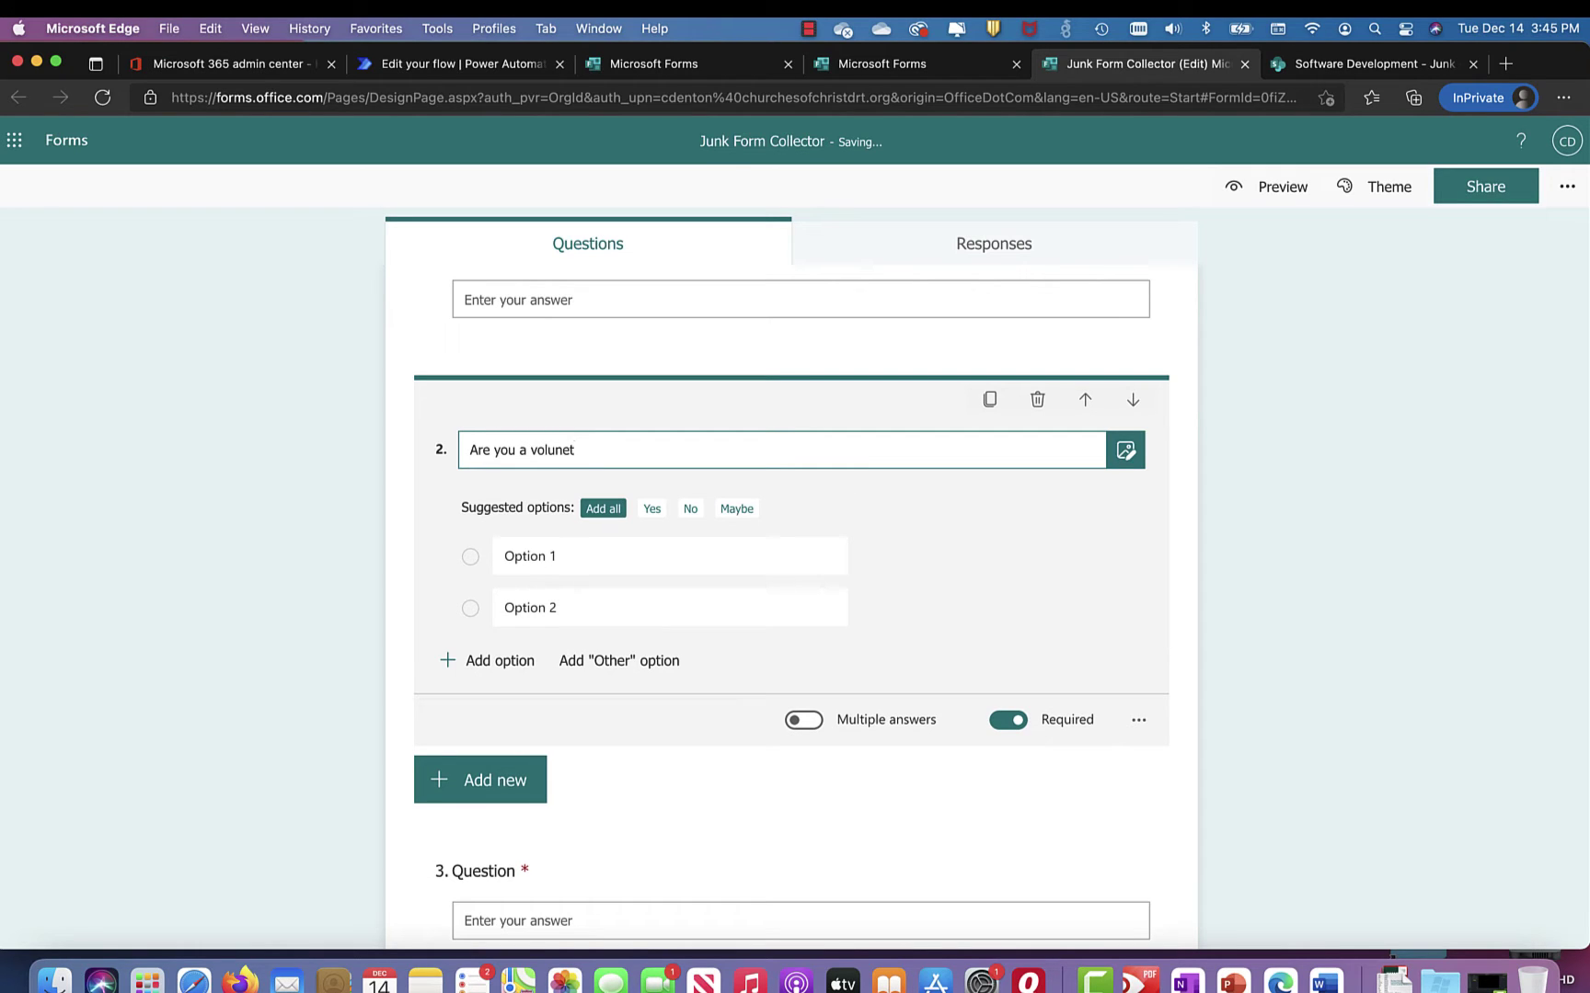
pyautogui.press('BackSpace')
pyautogui.write('teer or a full time emplyee')
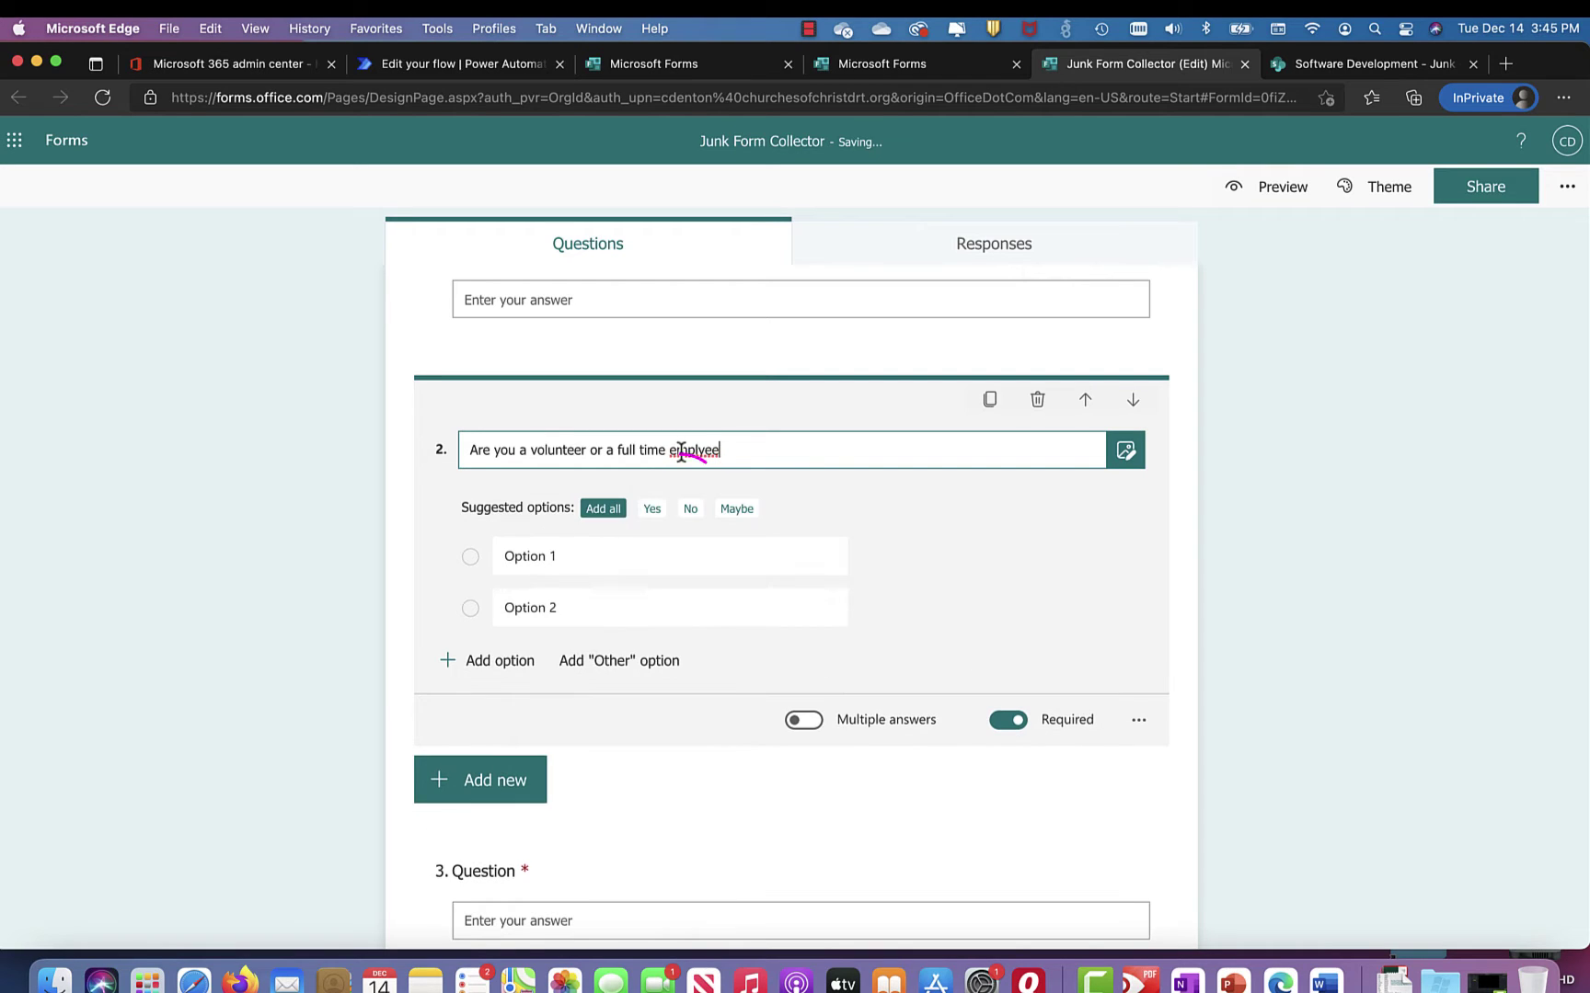
pyautogui.click(680, 496)
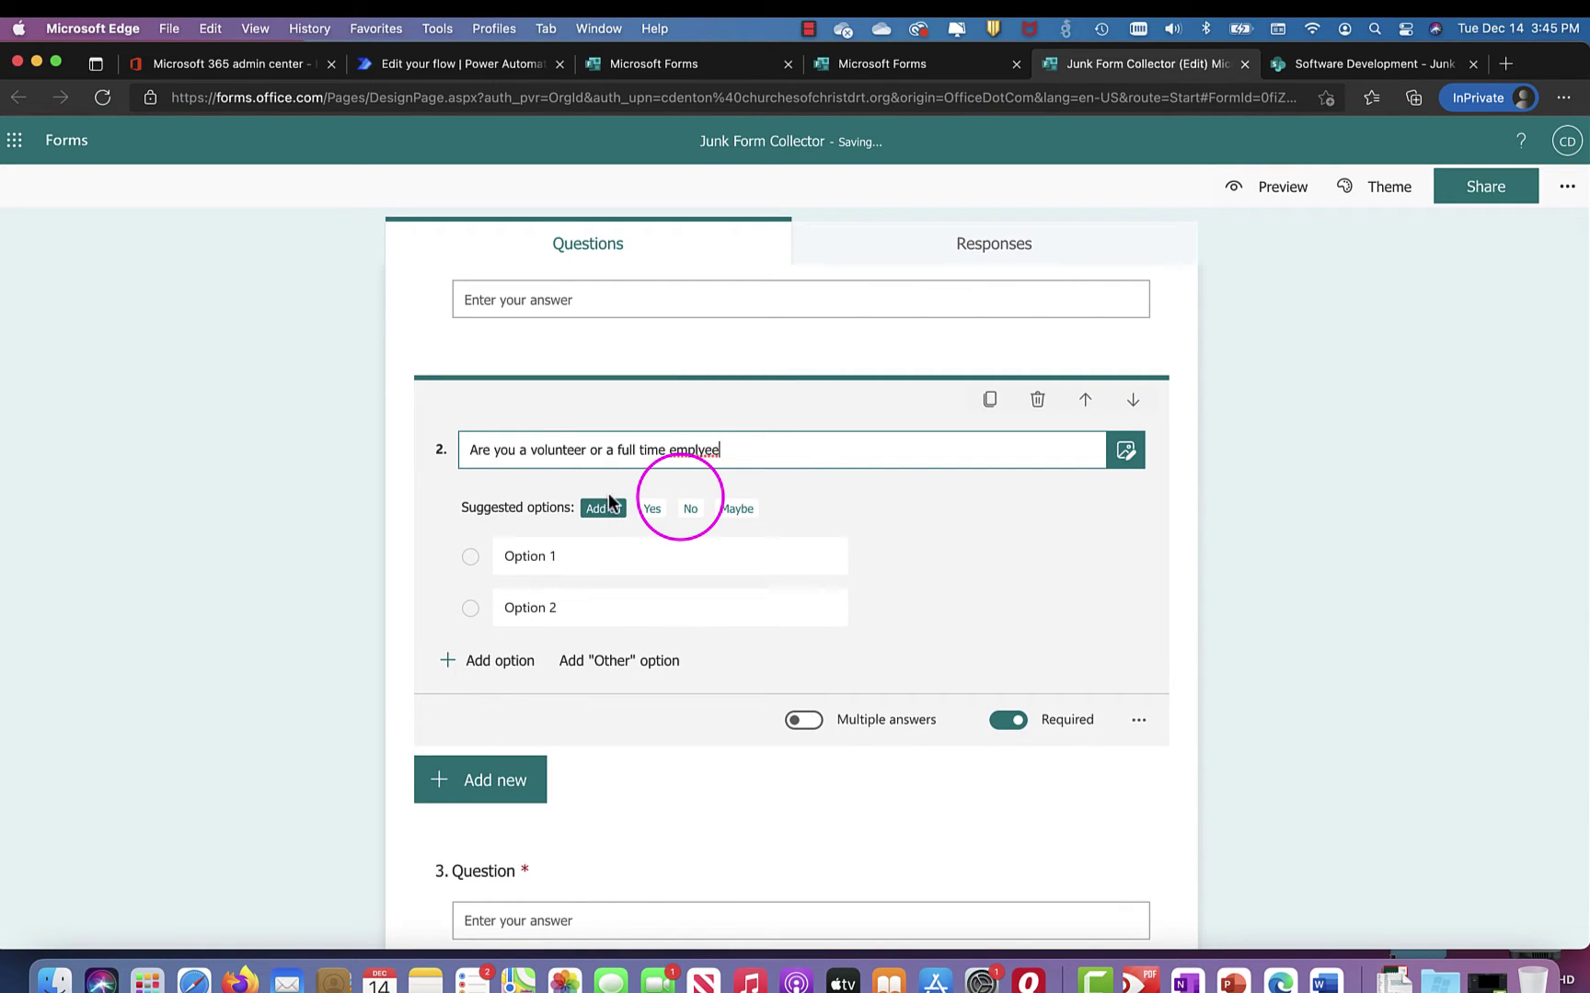
pyautogui.rightClick(696, 458)
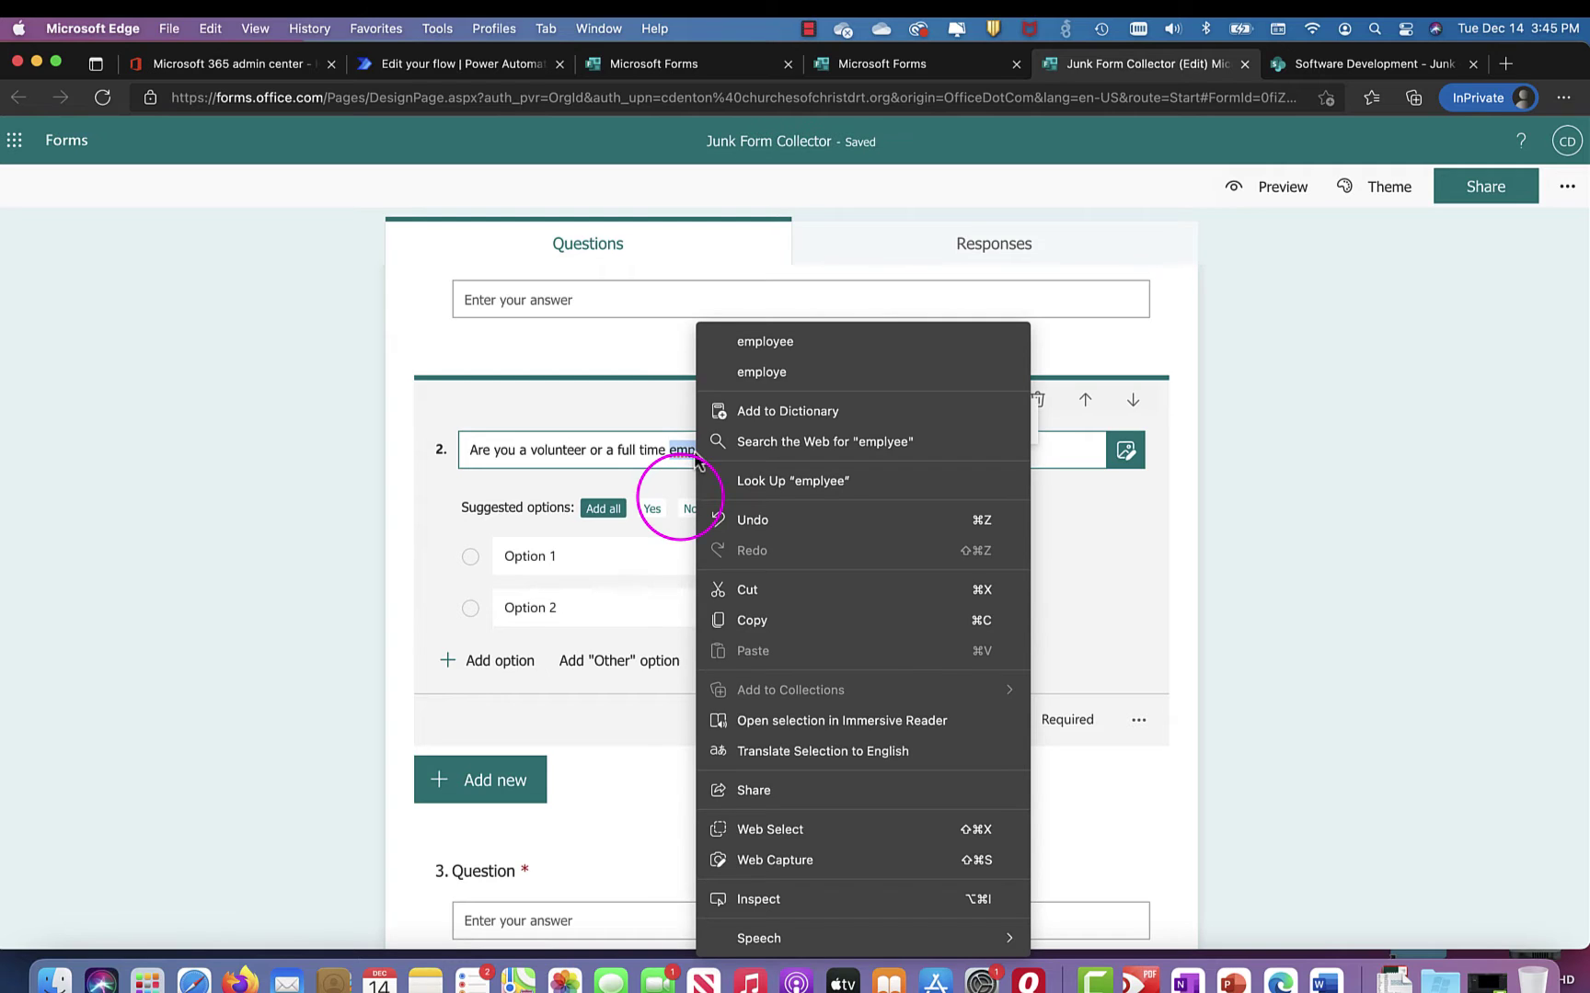
pyautogui.click(770, 342)
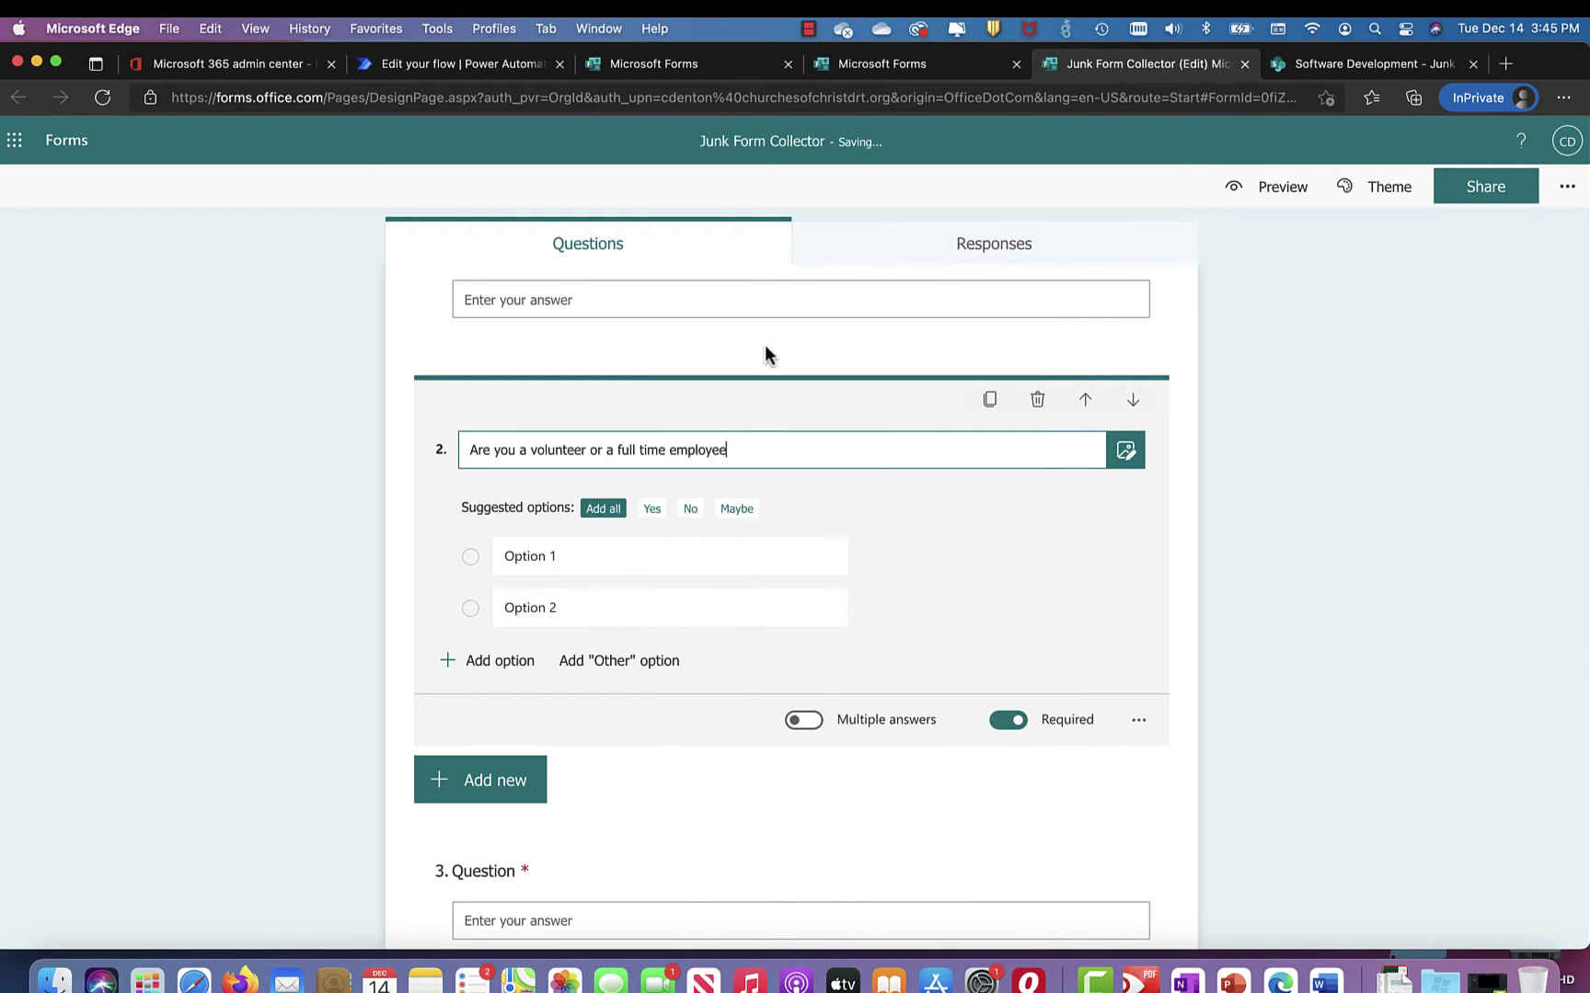
# Step: Set the choice options to 'Volunteer' and 'FTE'
pyautogui.click(587, 557)
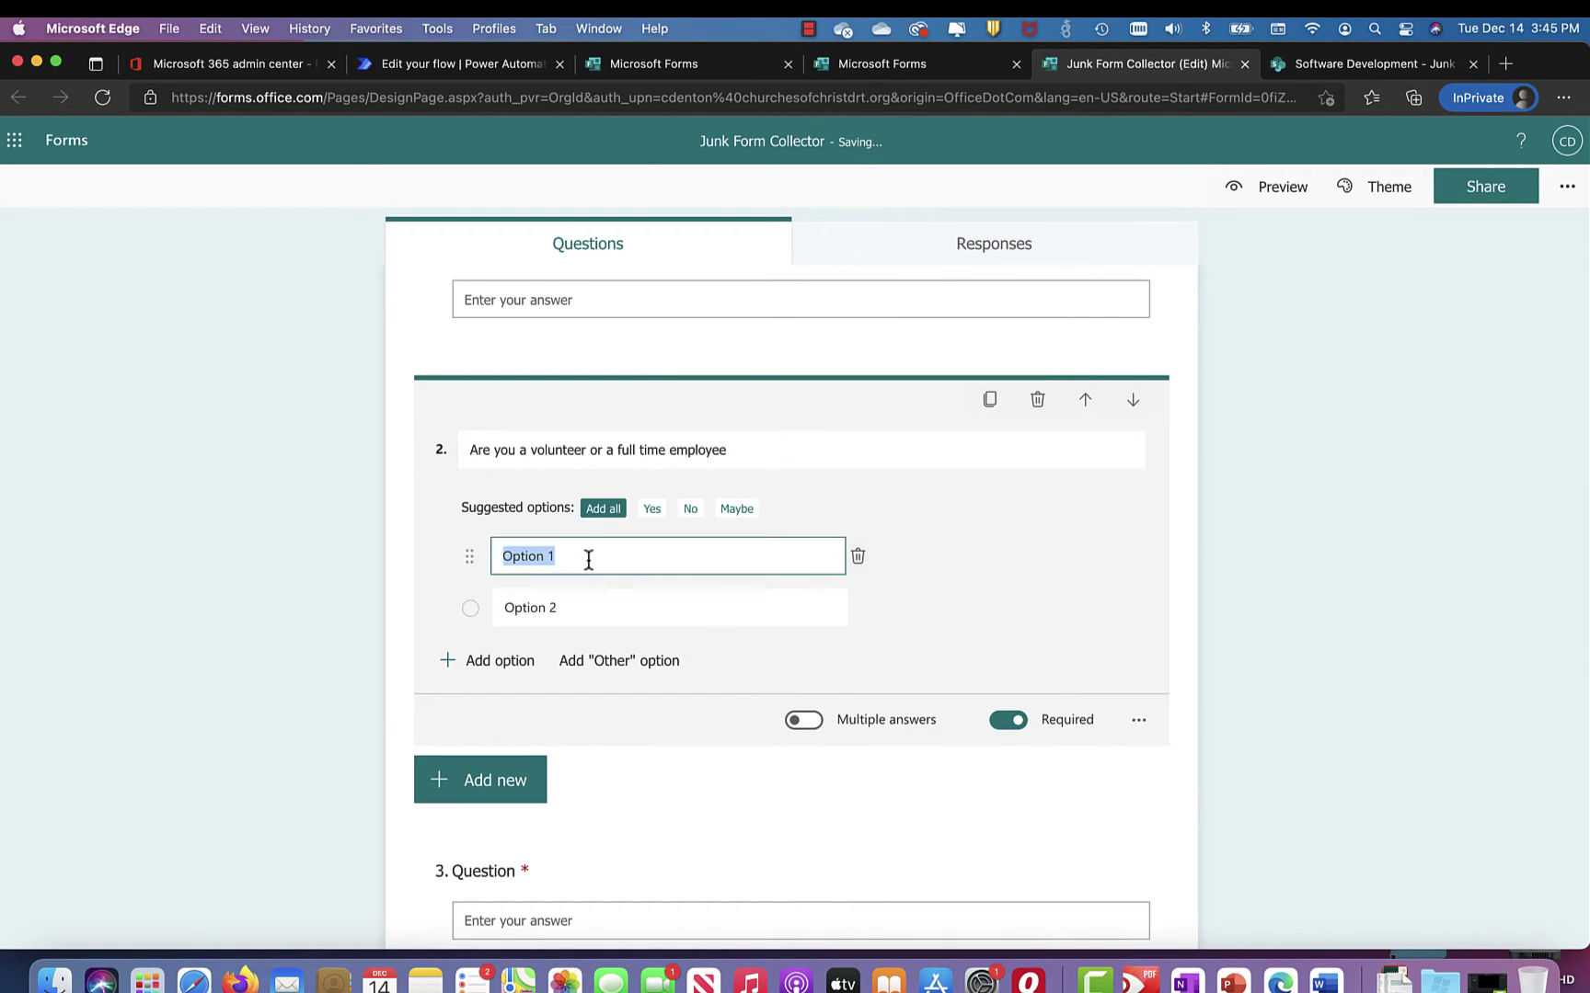
pyautogui.write('Volunteer')
pyautogui.click(581, 609)
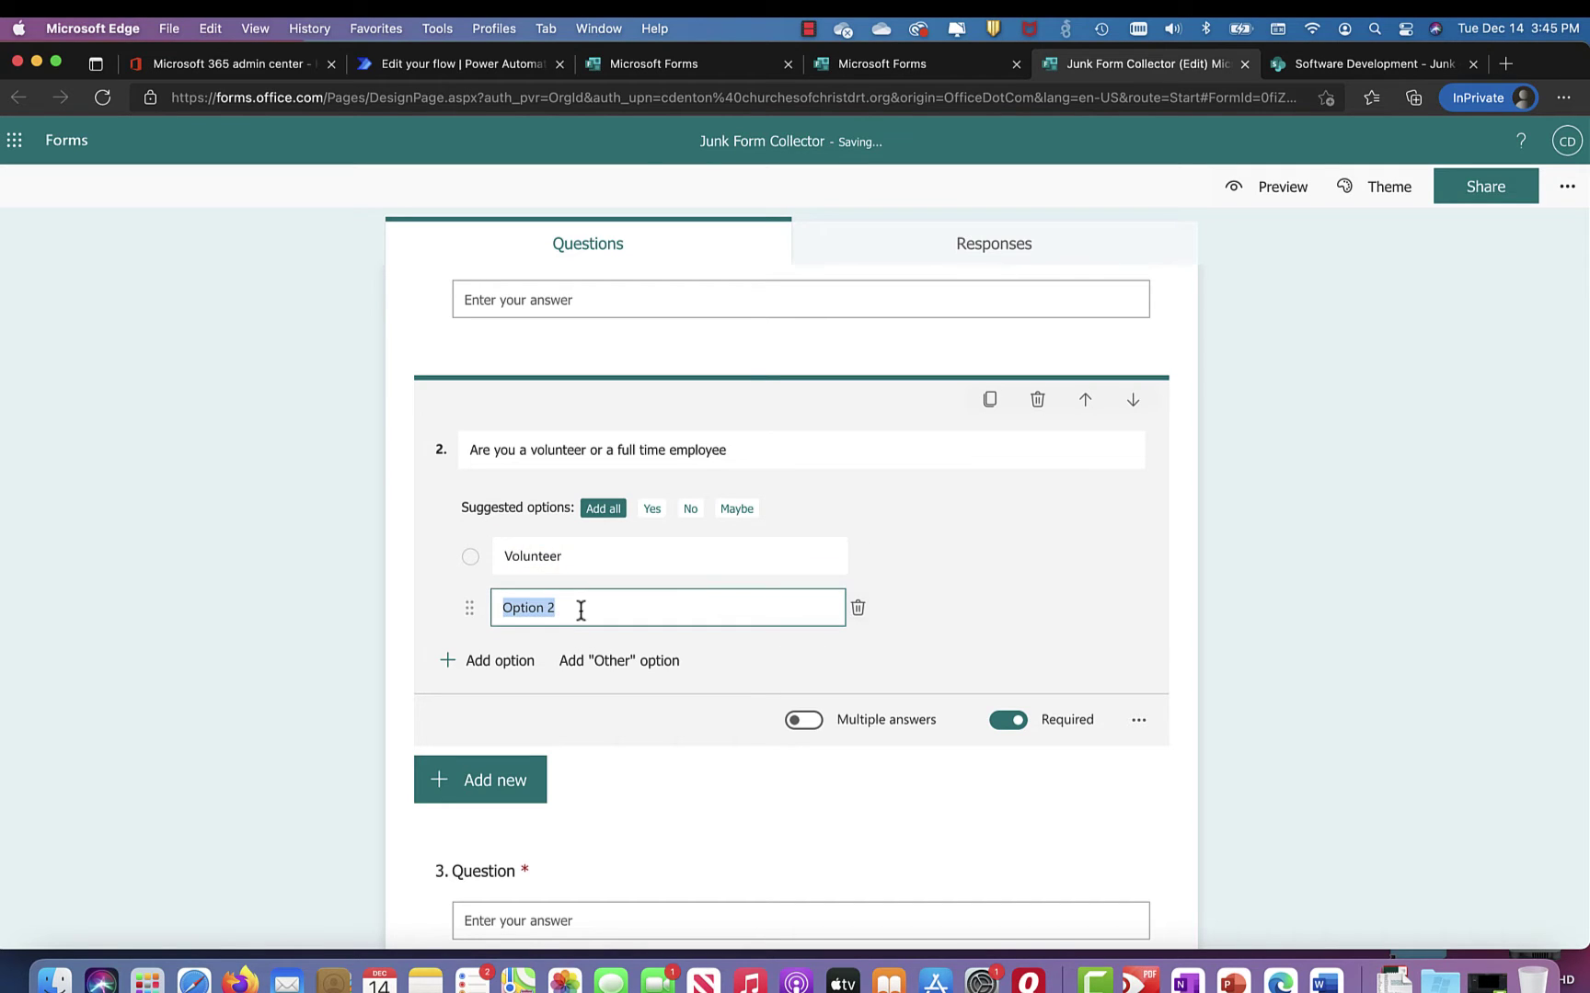
pyautogui.write('FTE')
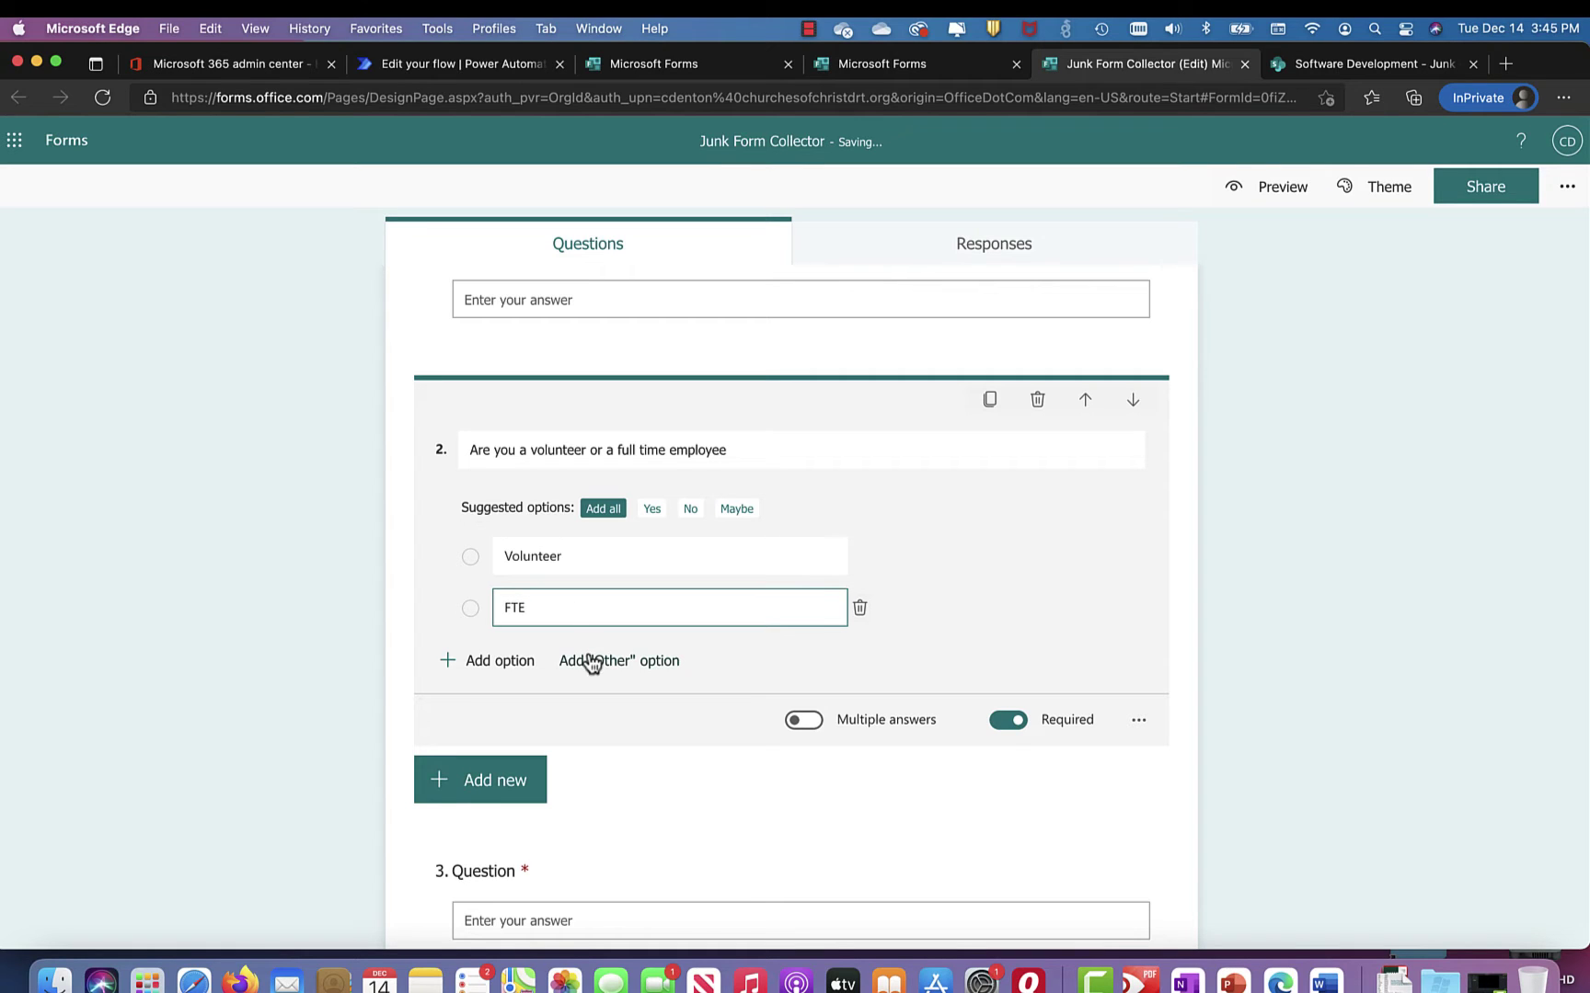
pyautogui.scroll(-2, 601, 769)
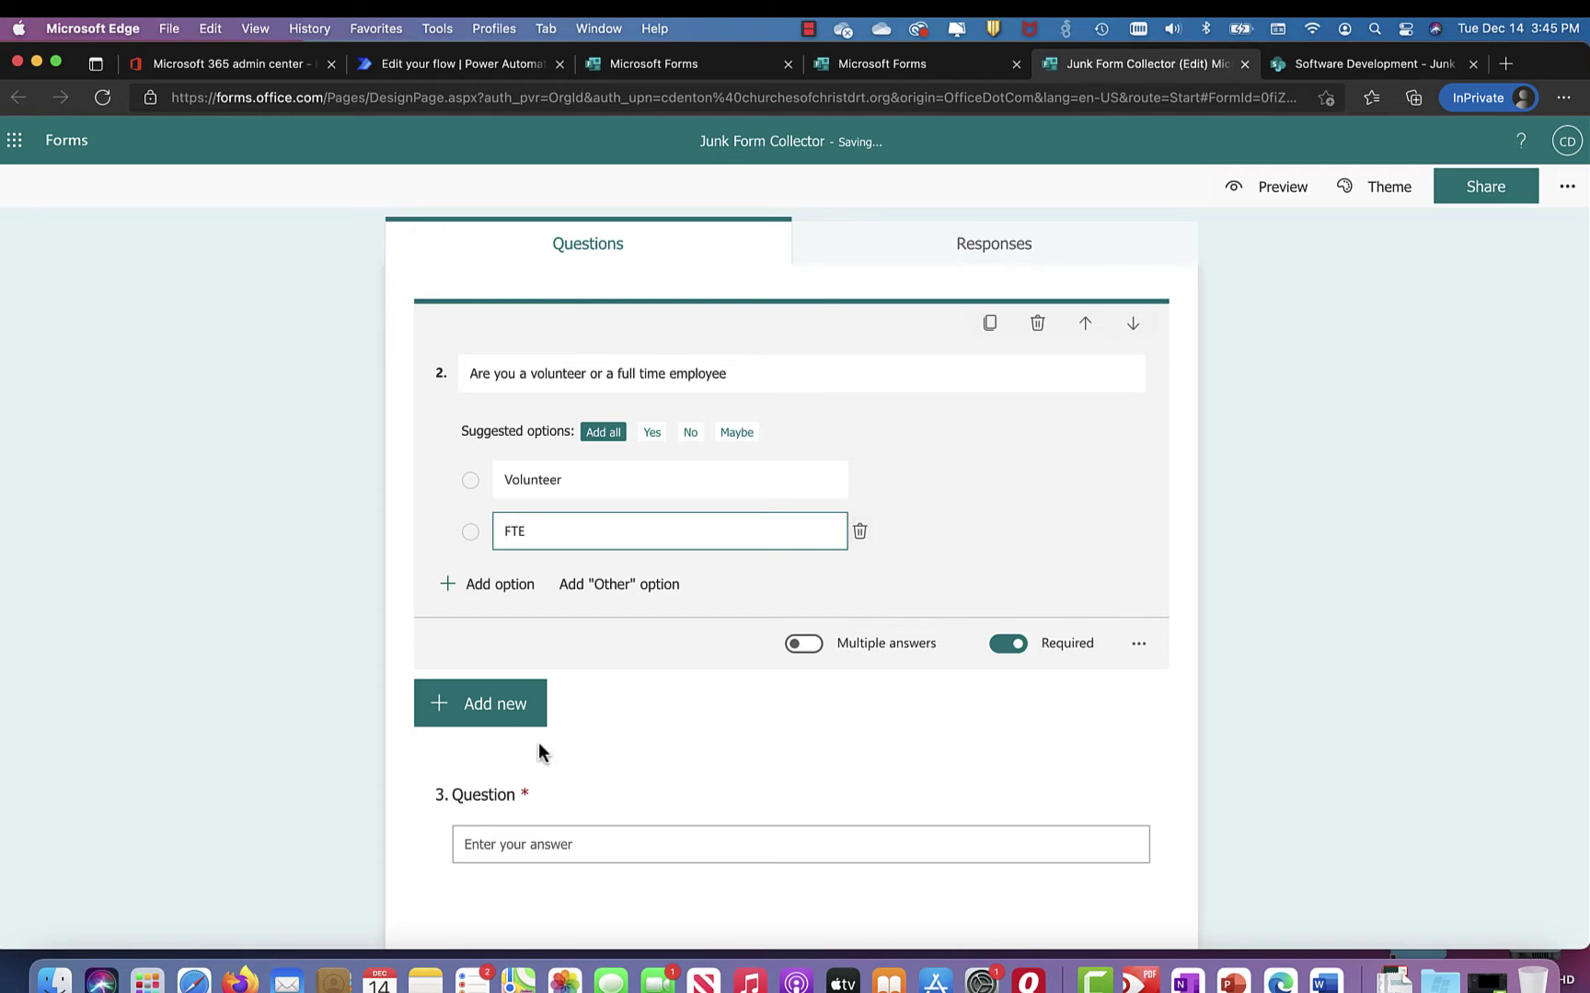
# Step: Insert a date question as question 3, right after the volunteer-or-employee choice
pyautogui.click(495, 710)
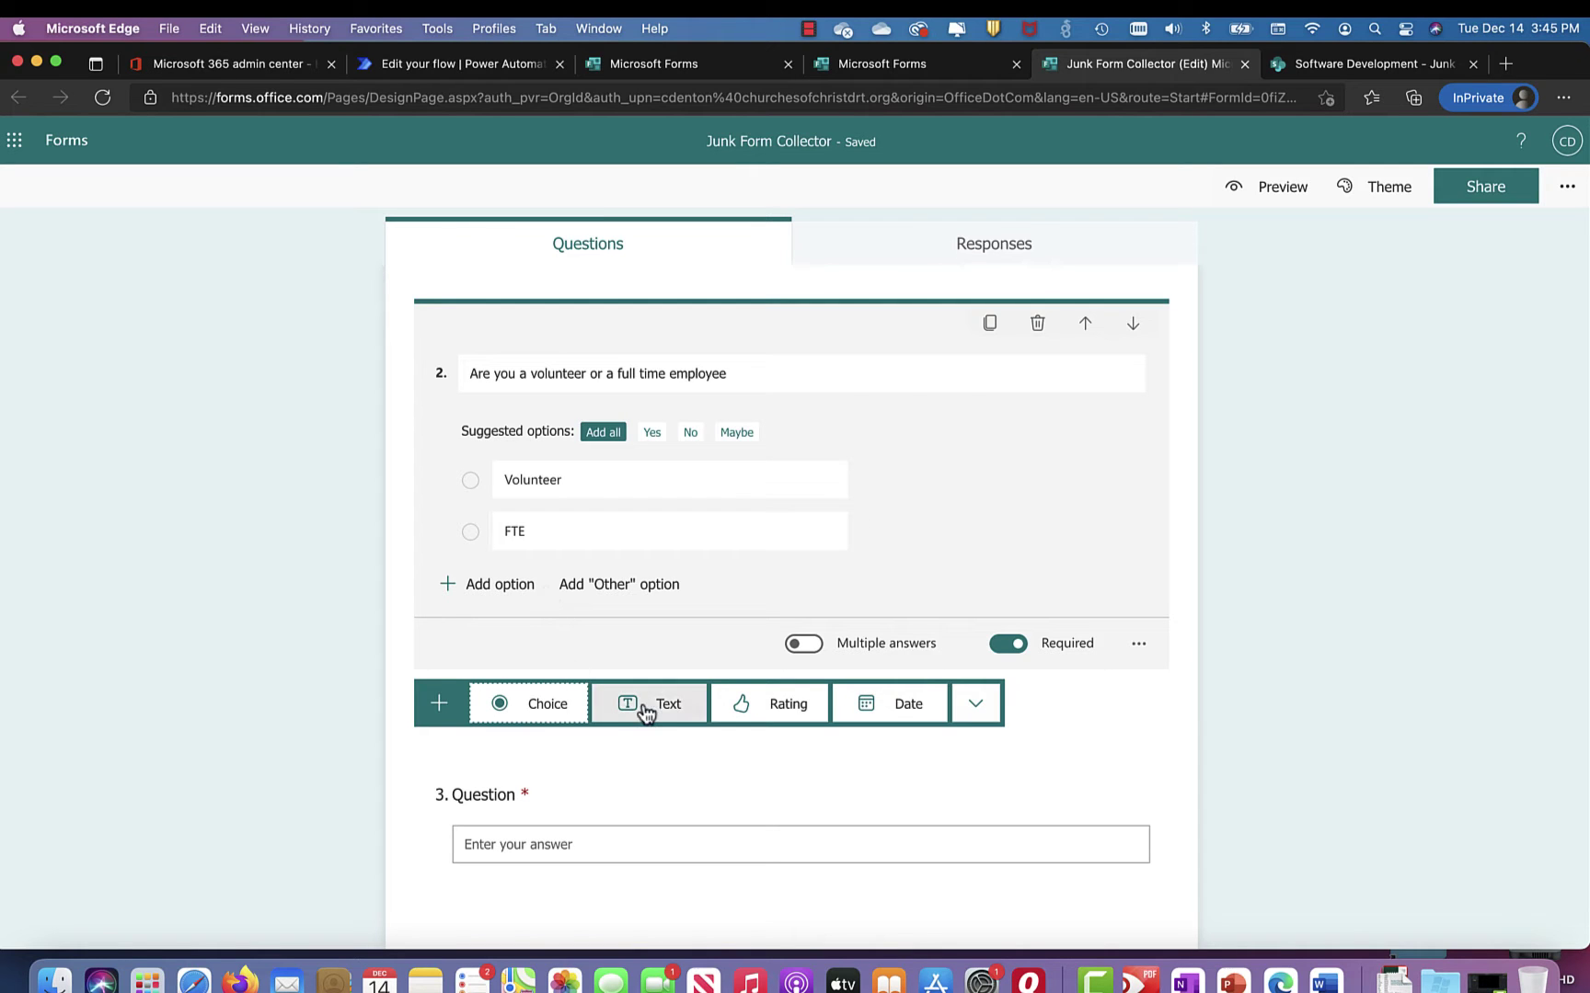
pyautogui.scroll(5, 647, 713)
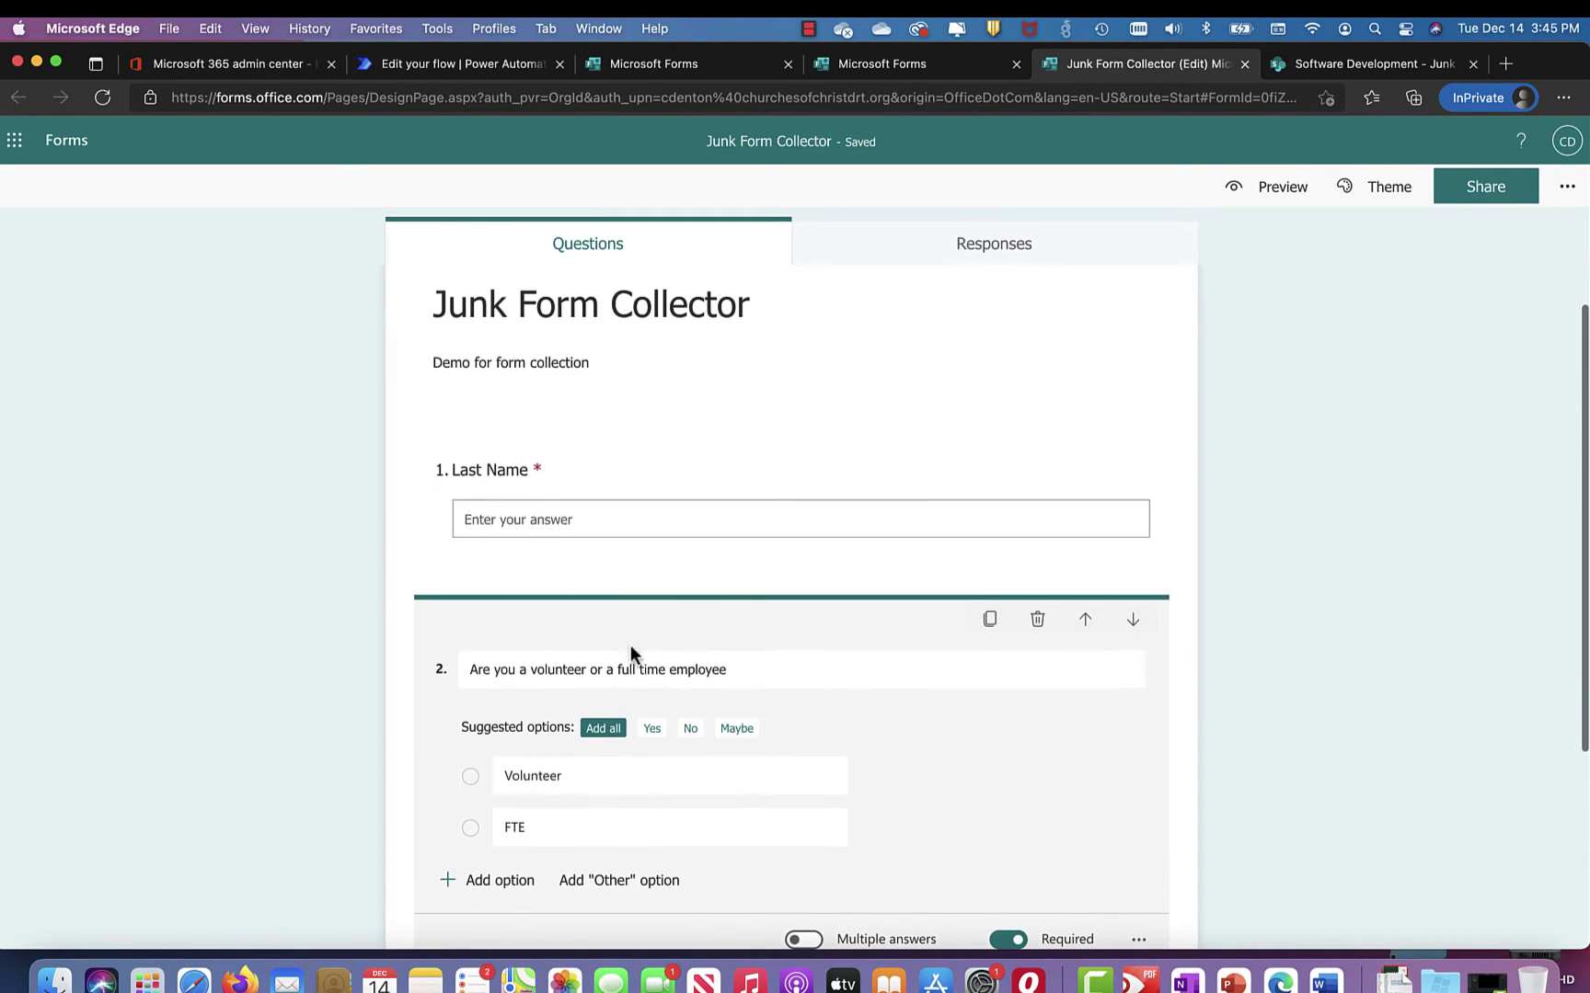
pyautogui.scroll(-5, 617, 523)
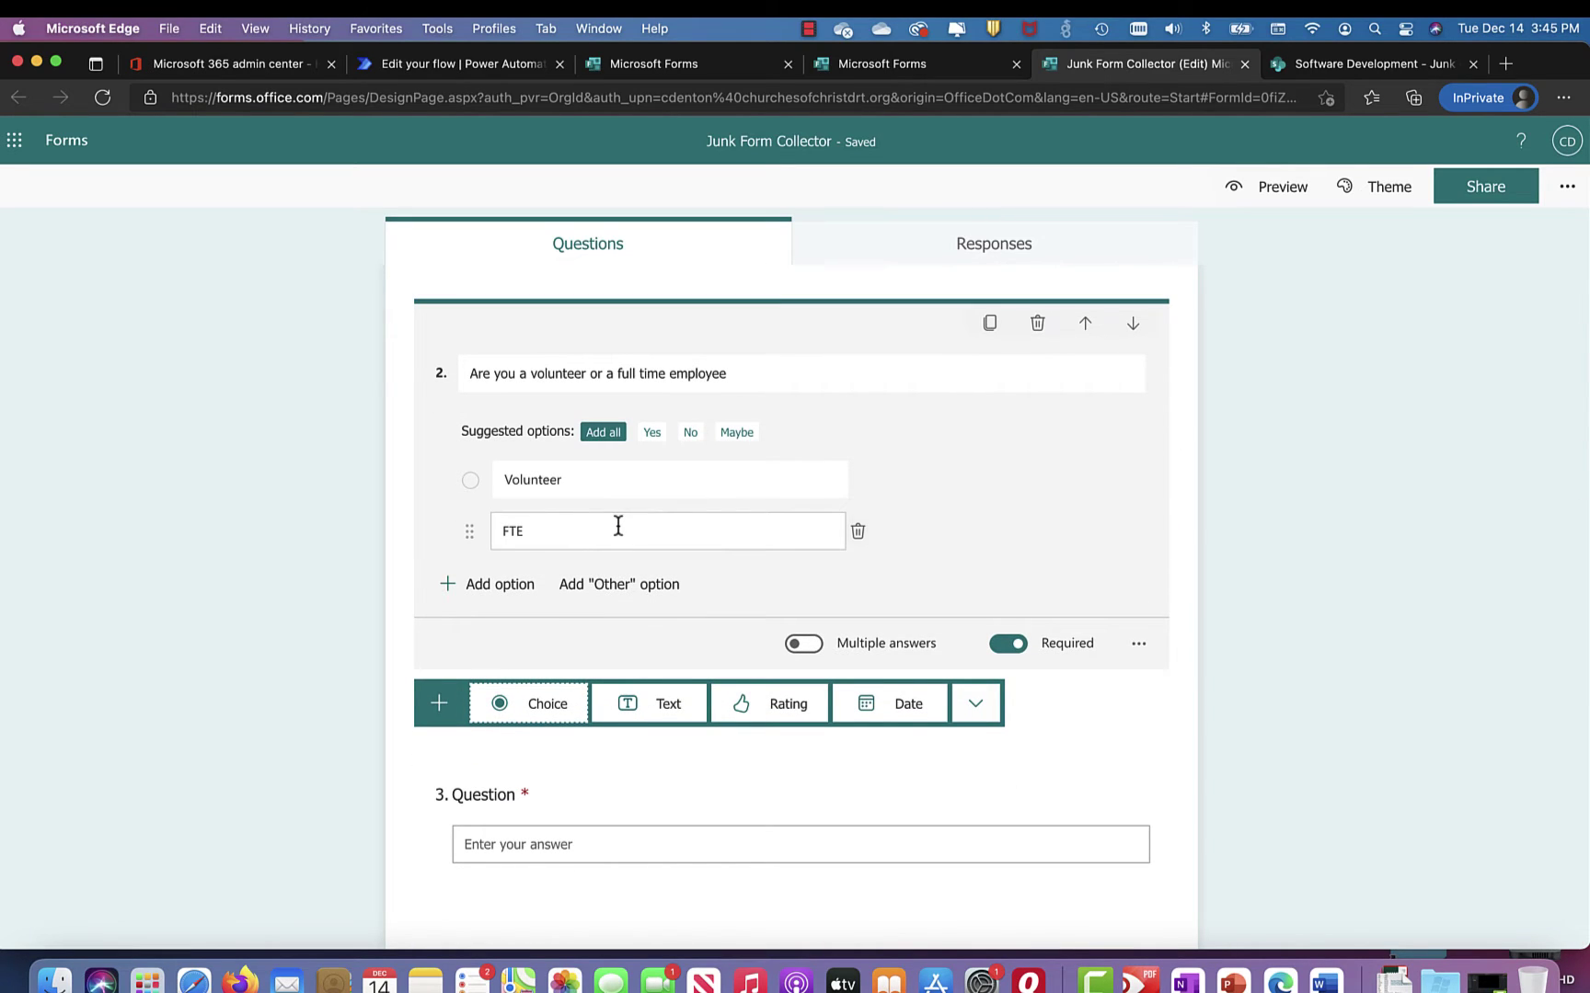
pyautogui.scroll(5, 618, 526)
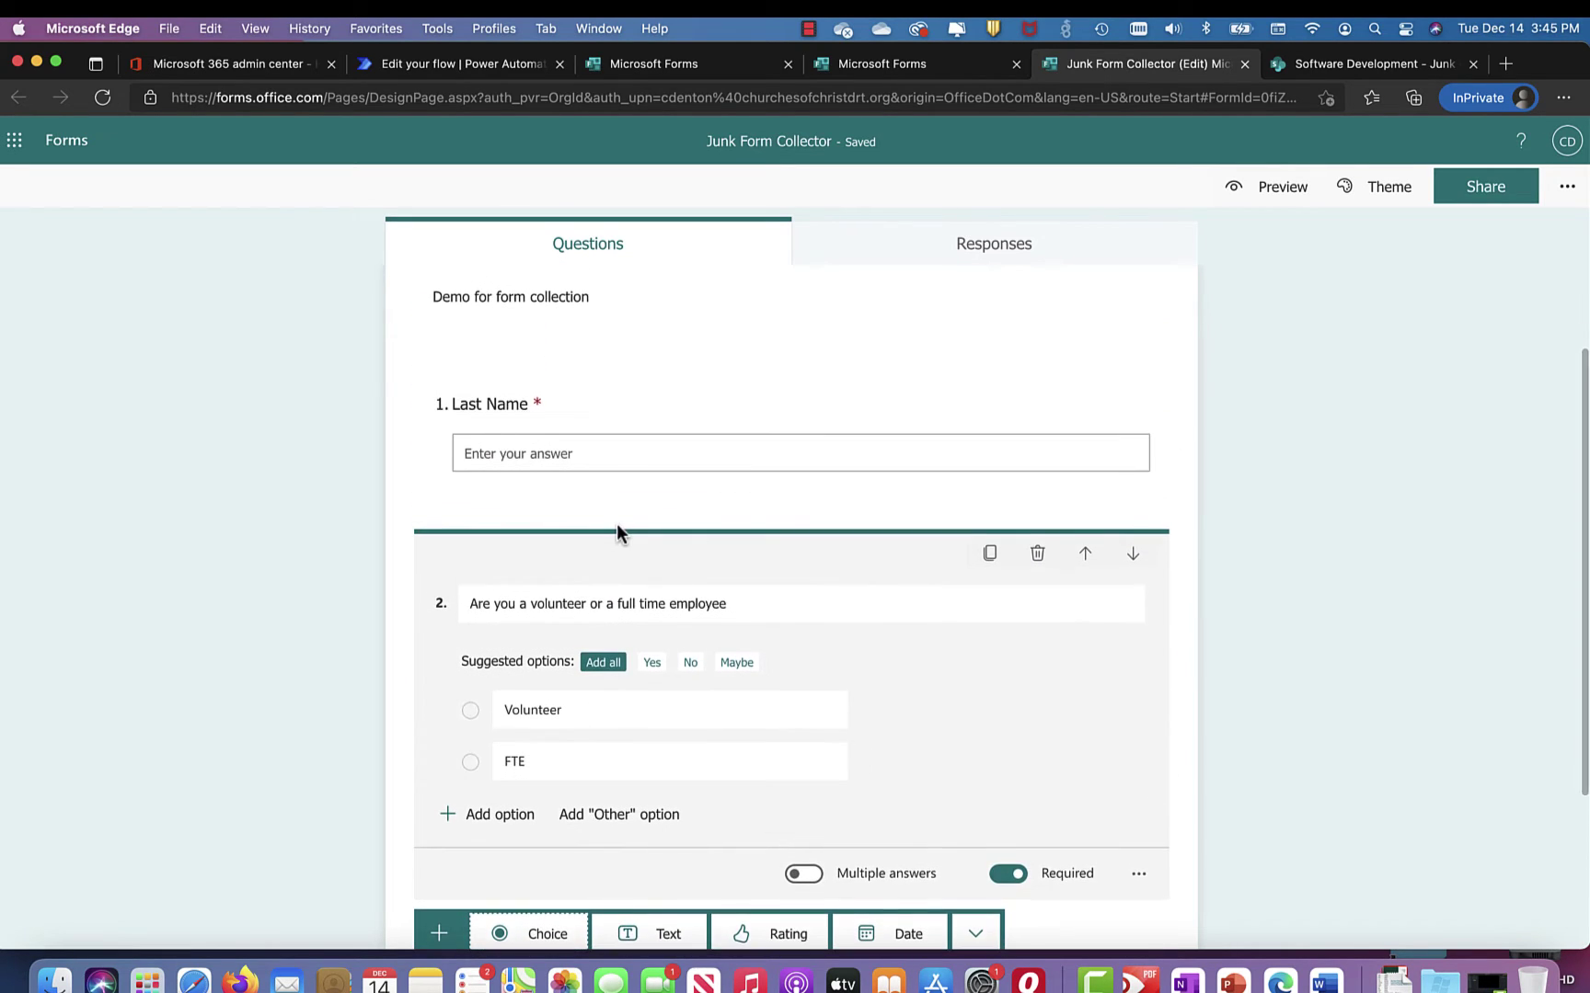
pyautogui.scroll(3, 617, 522)
pyautogui.scroll(-4, 617, 523)
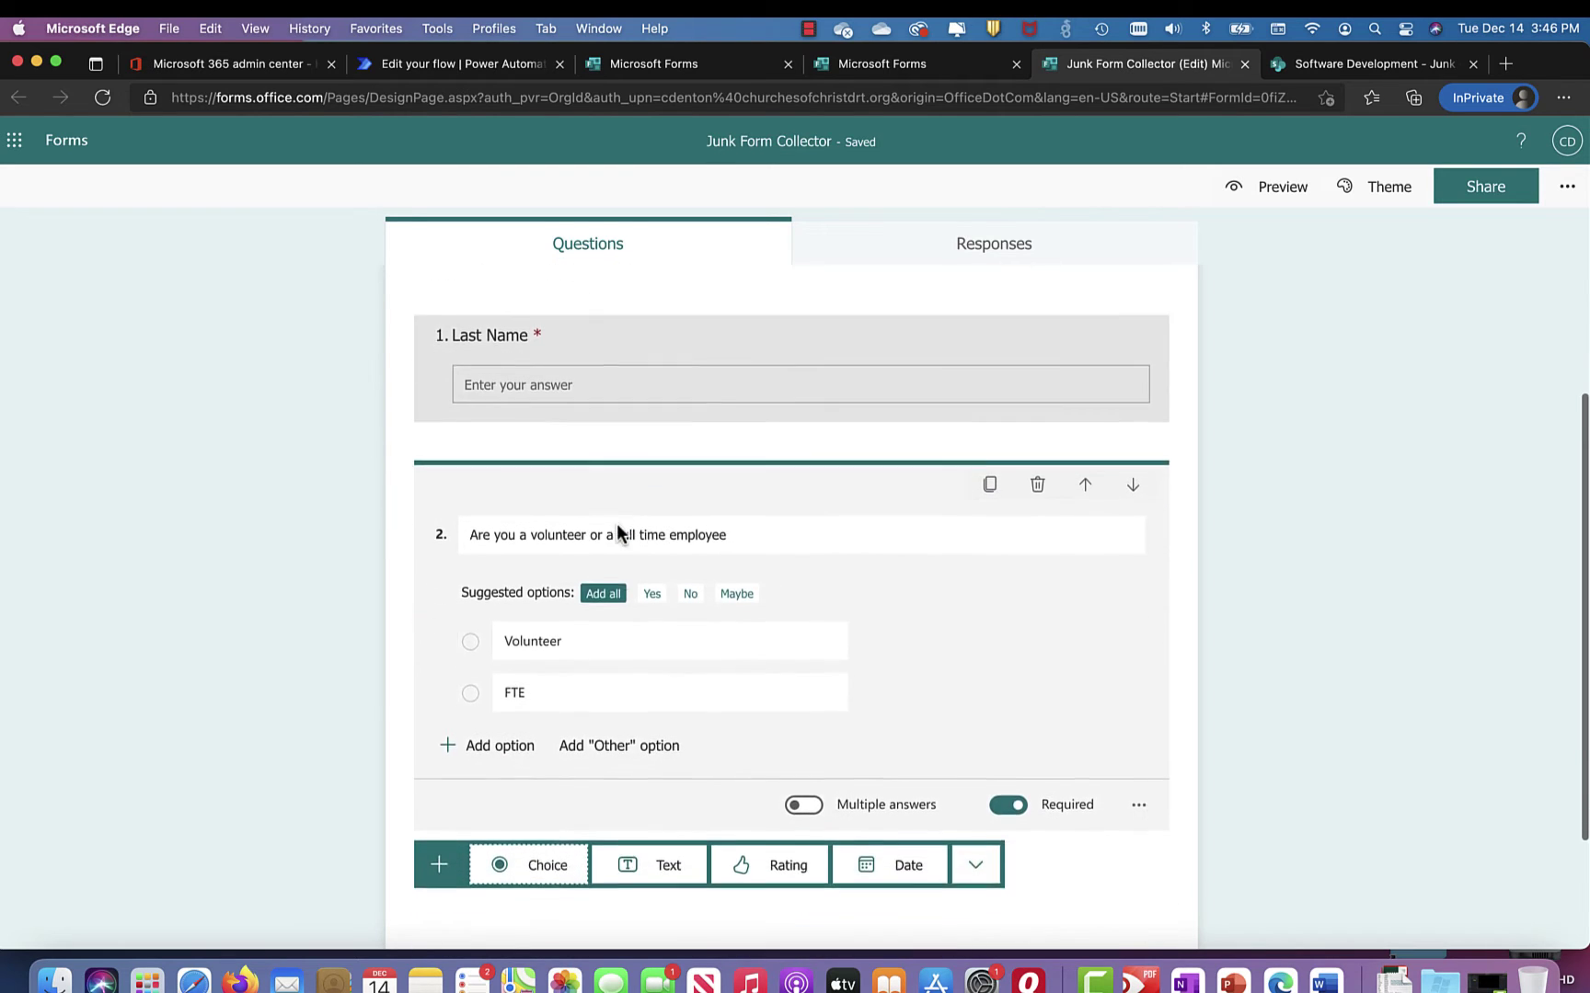
pyautogui.scroll(-4, 616, 522)
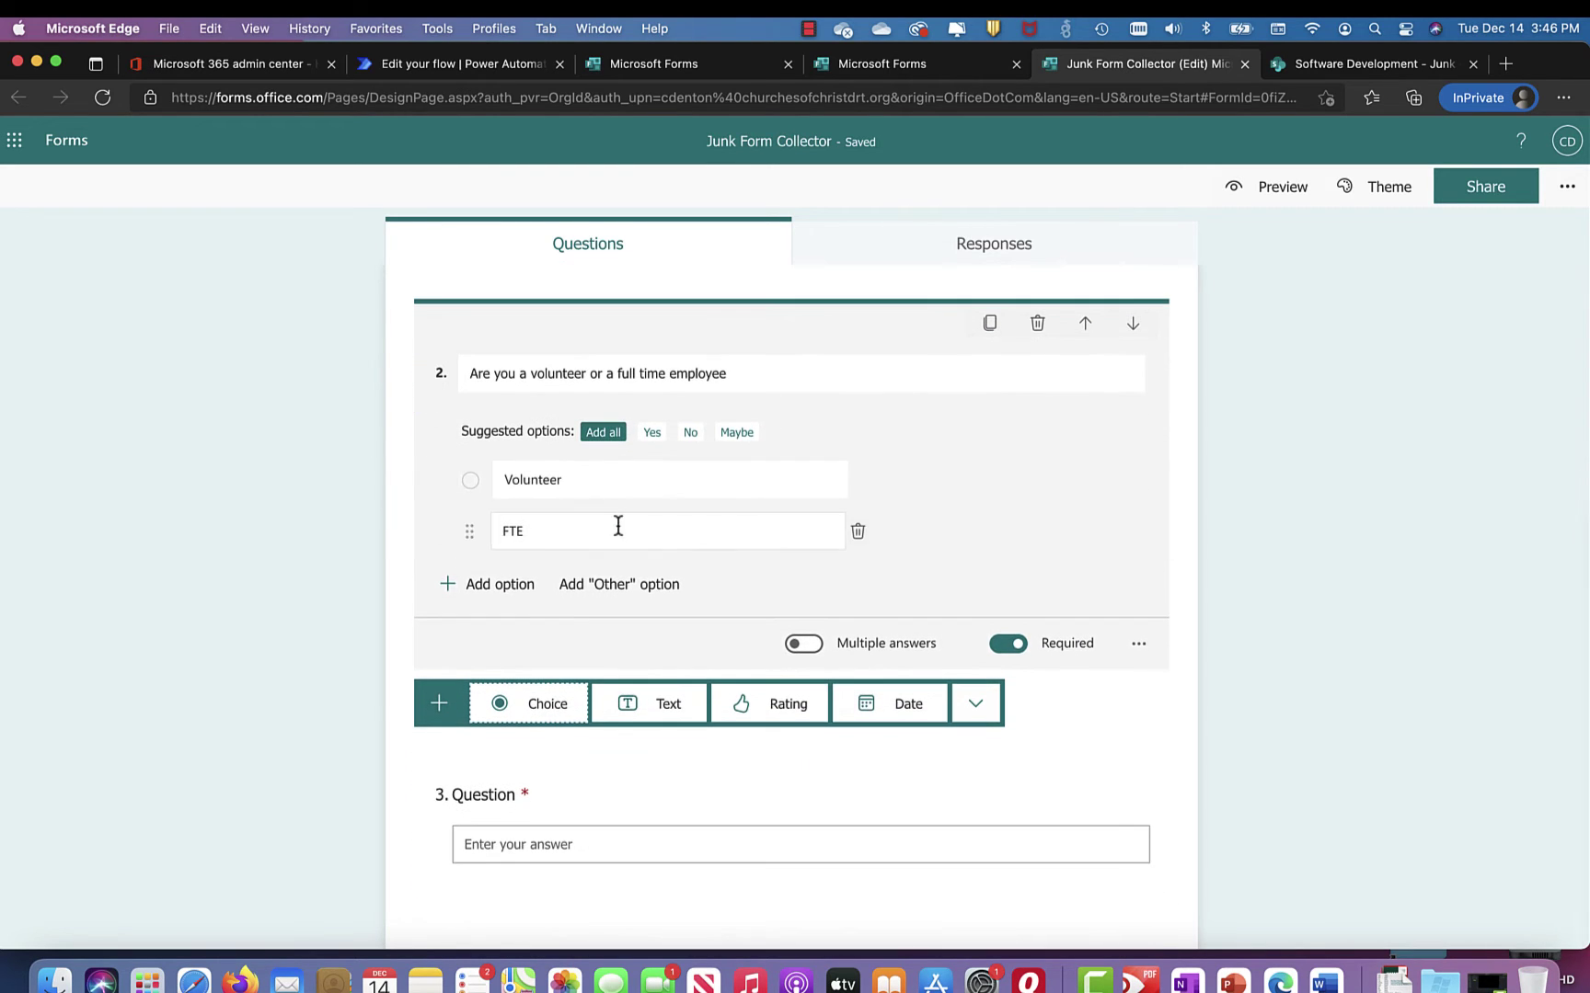
pyautogui.scroll(6, 618, 526)
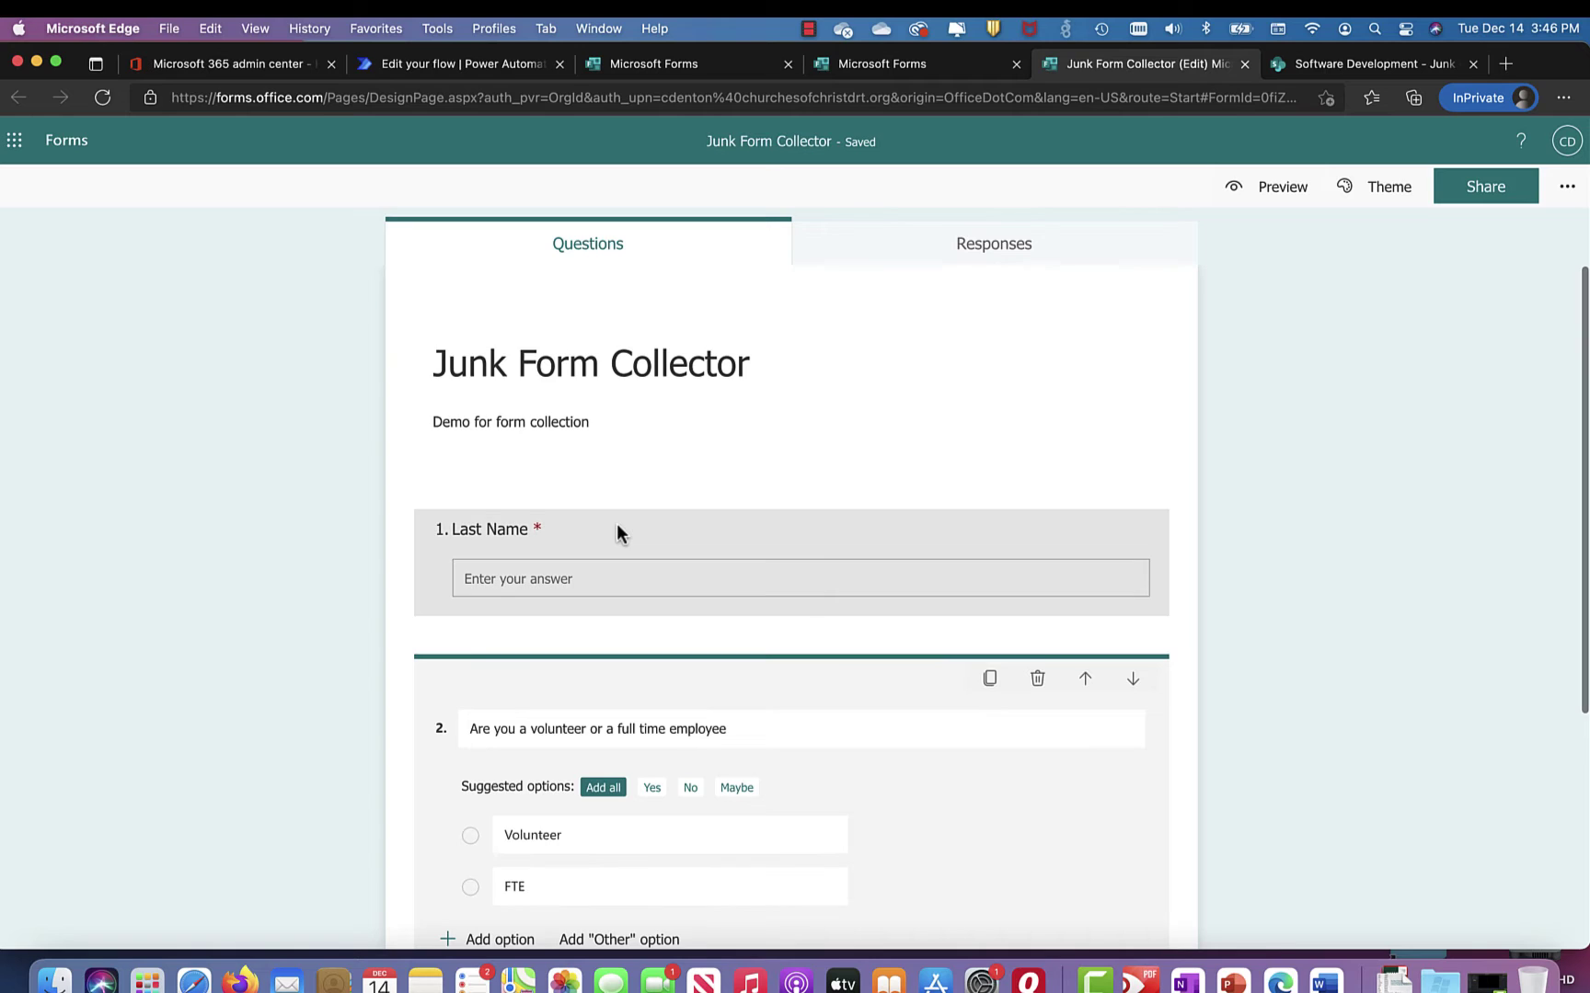
pyautogui.scroll(-6, 616, 522)
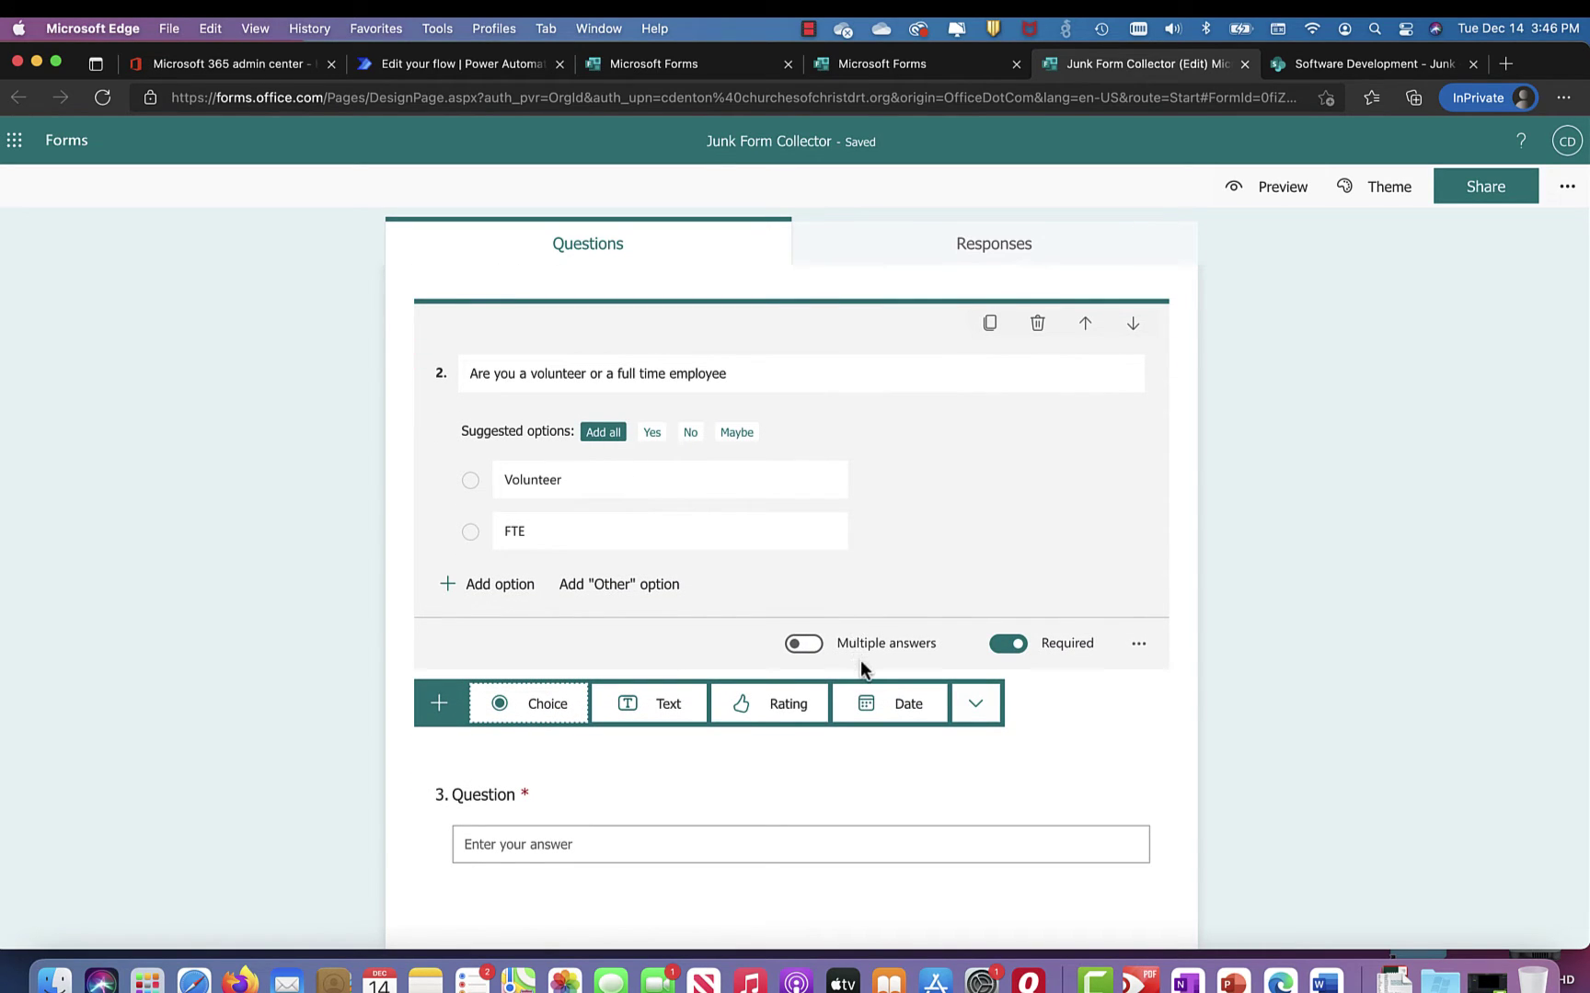
pyautogui.click(897, 703)
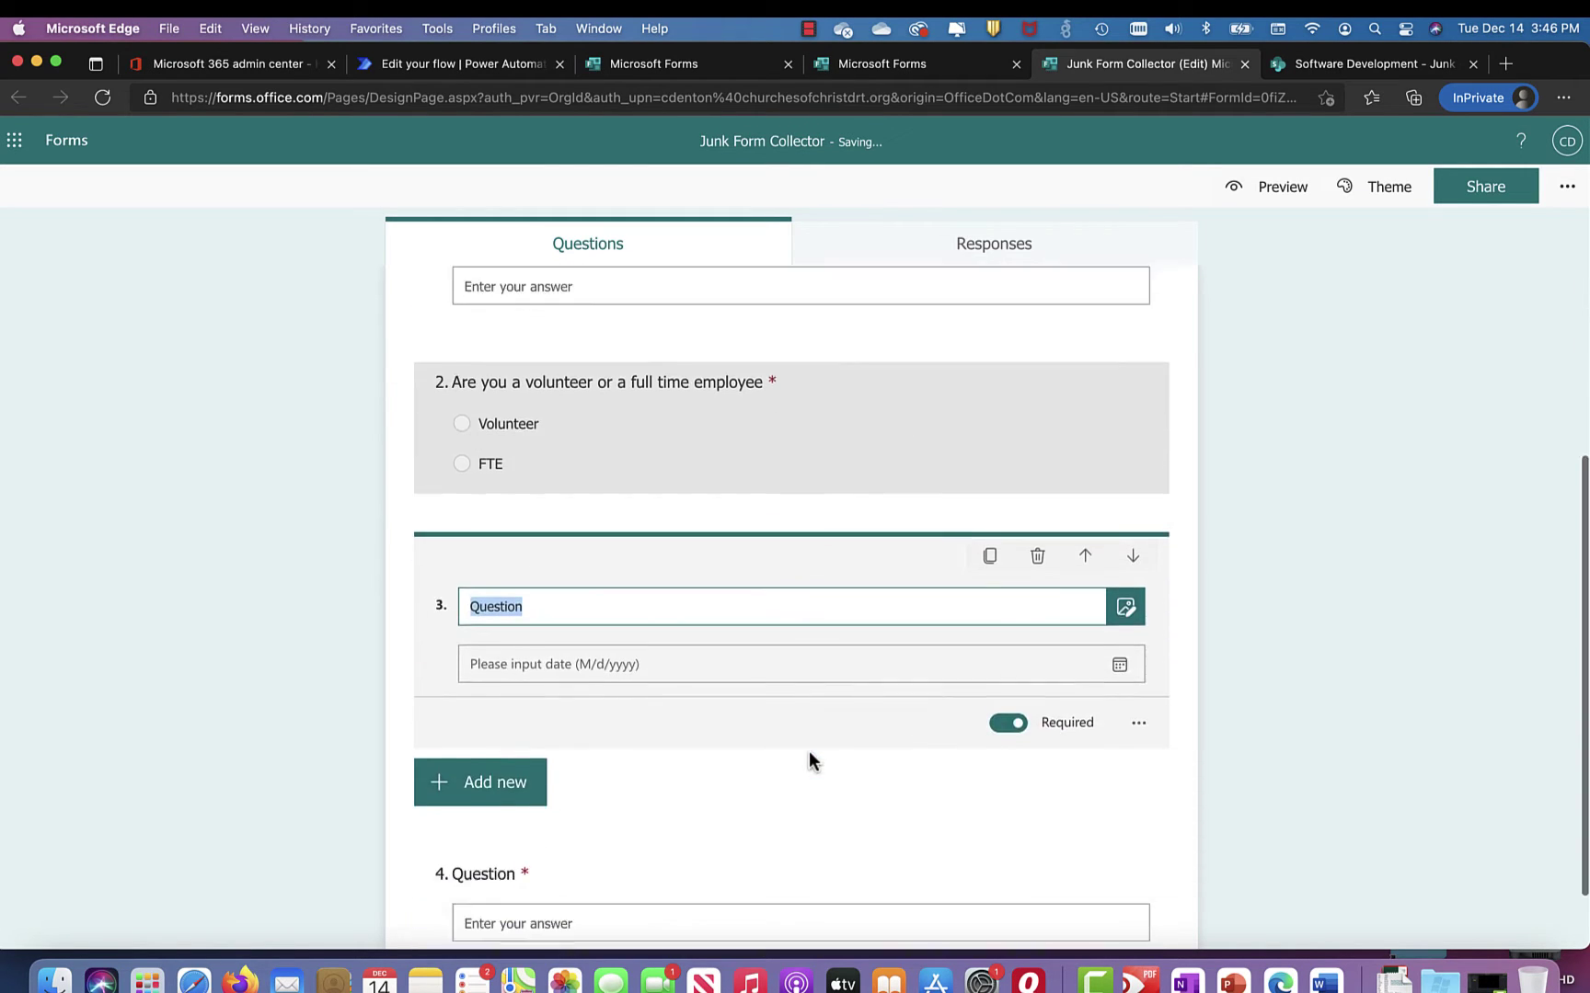
# Step: Title the date question 'What date do you plan to arrive'
pyautogui.write('What ')
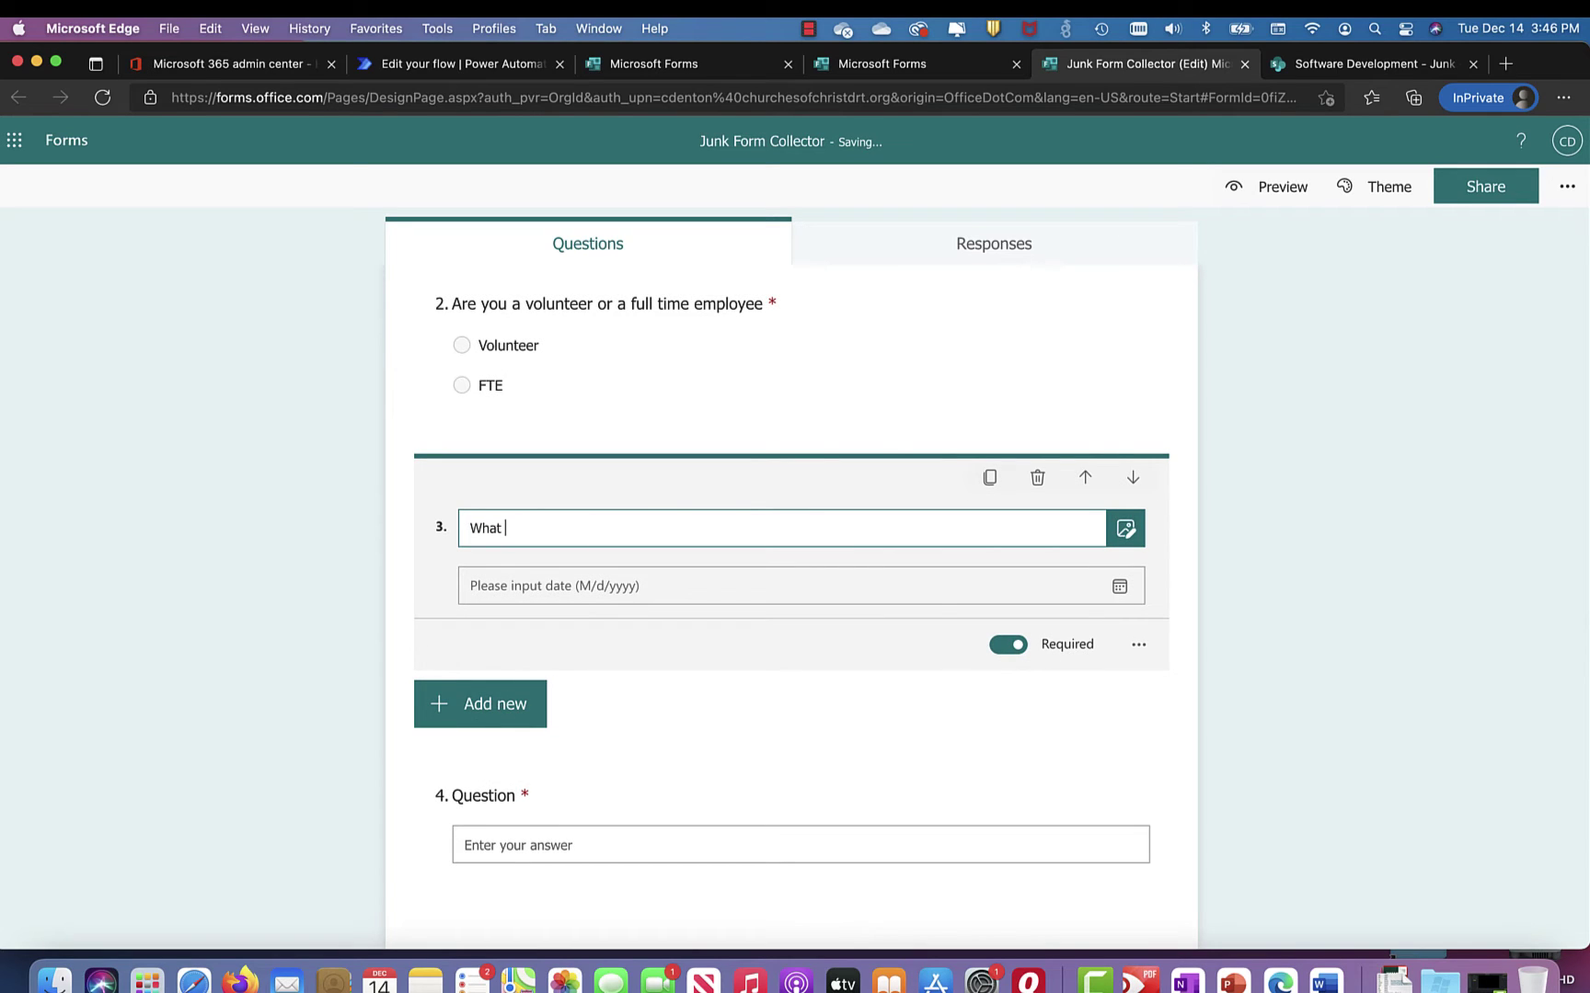
pyautogui.write('date do you plan to arrive')
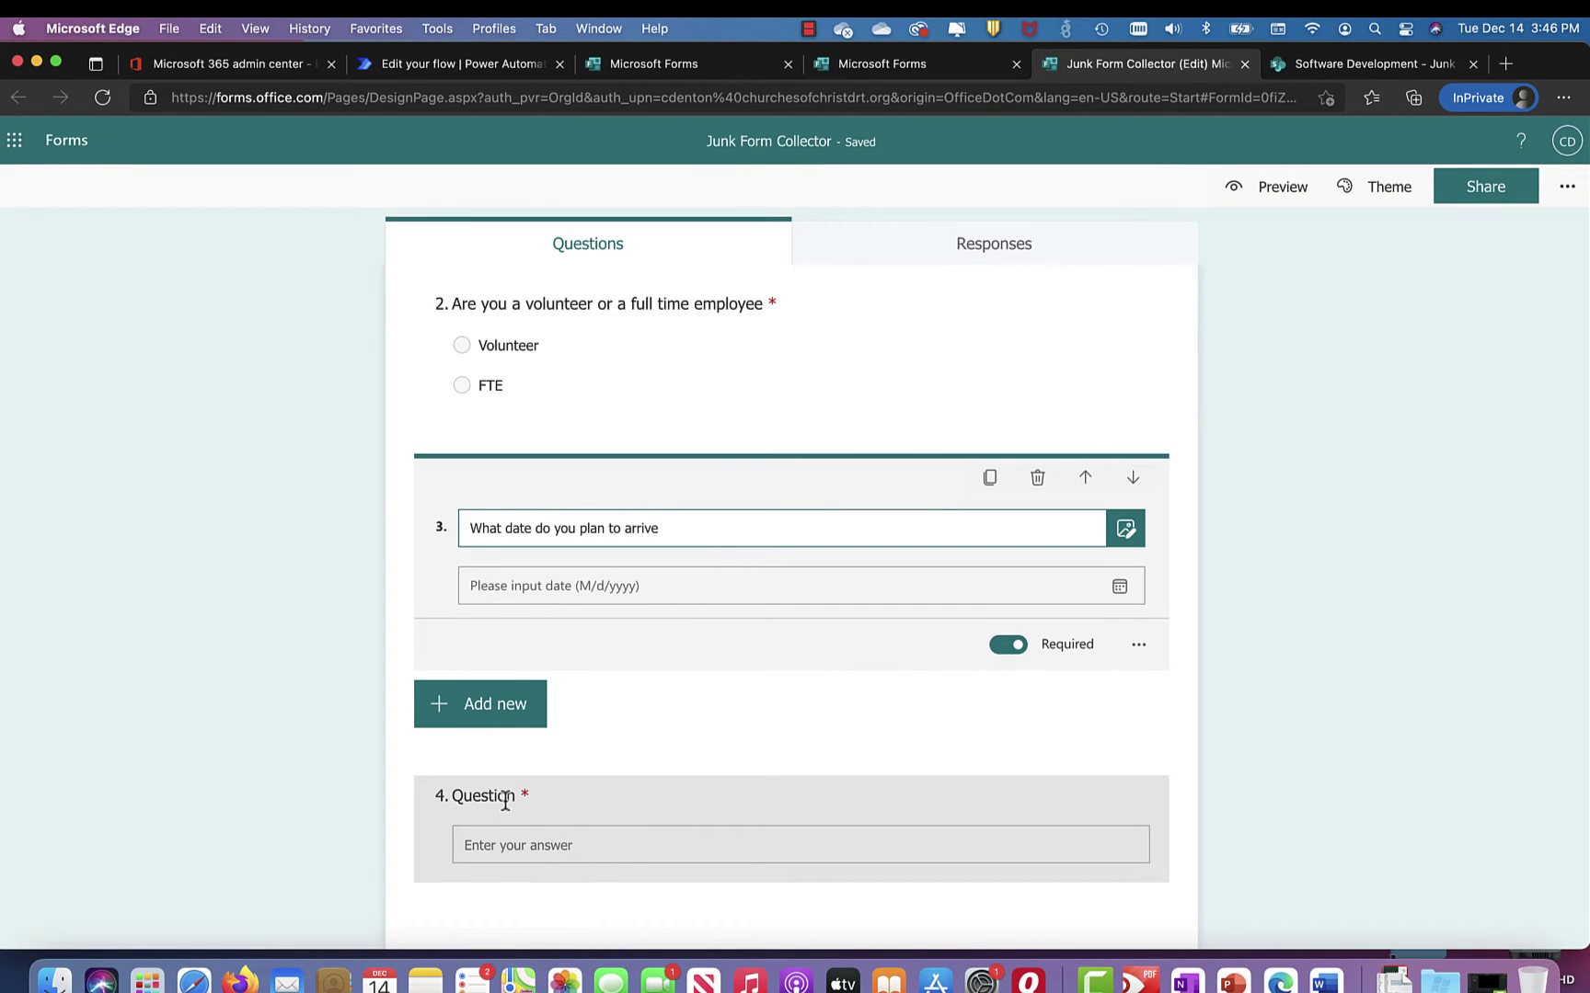
pyautogui.scroll(2, 513, 799)
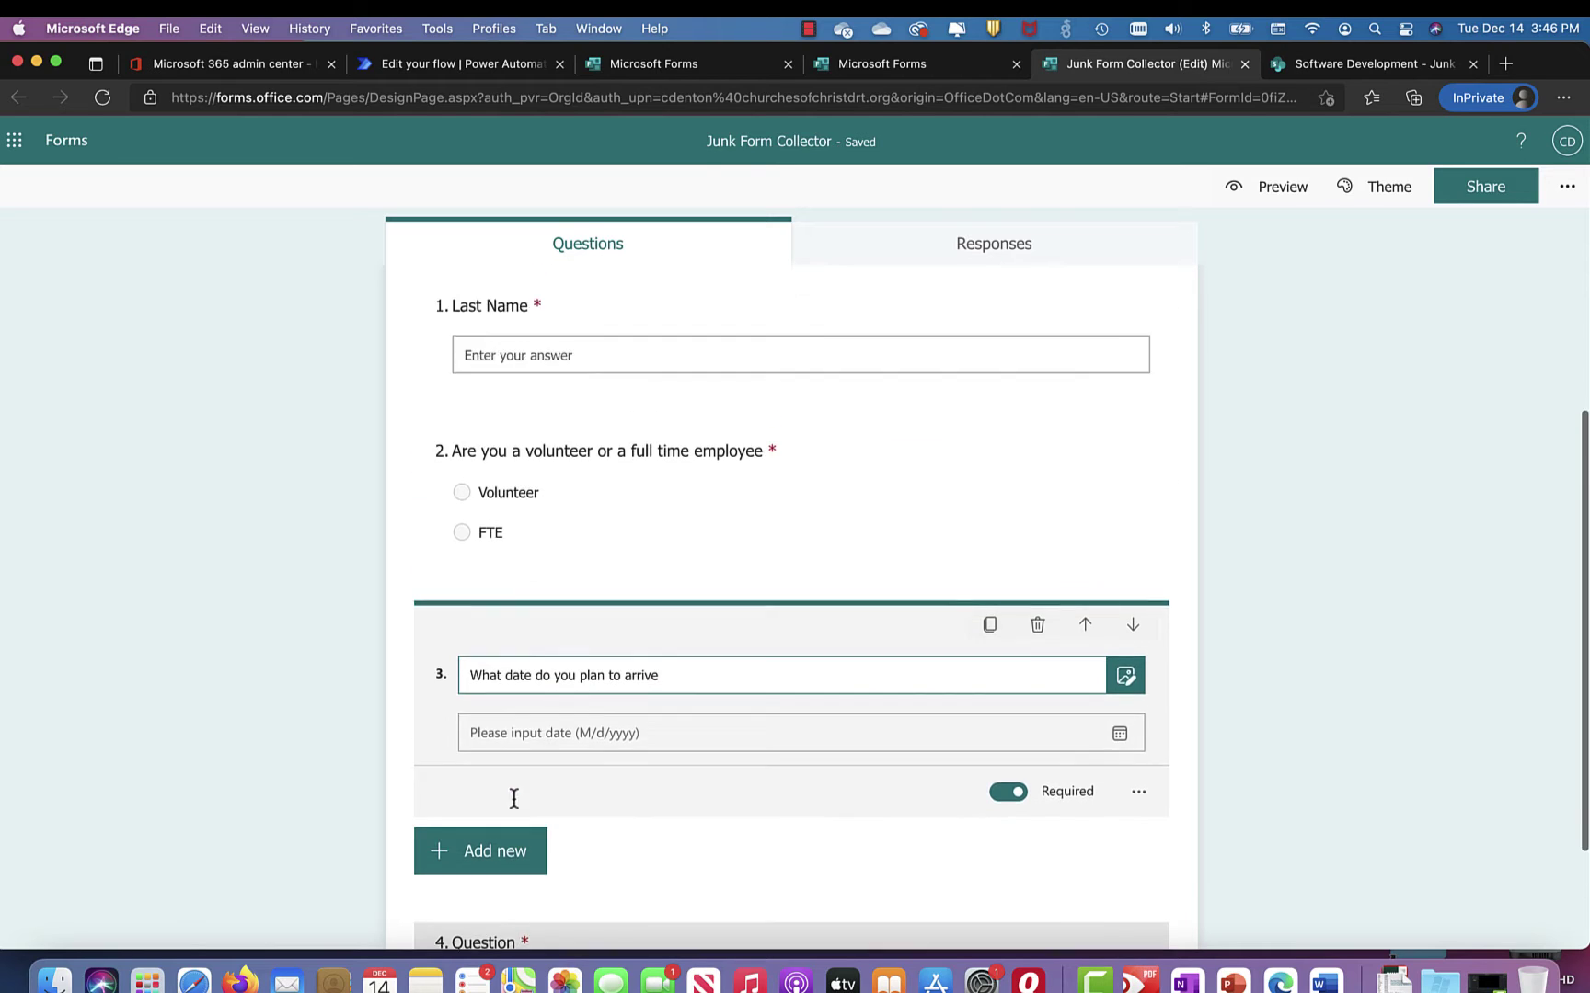
pyautogui.scroll(3, 513, 798)
pyautogui.scroll(-5, 513, 799)
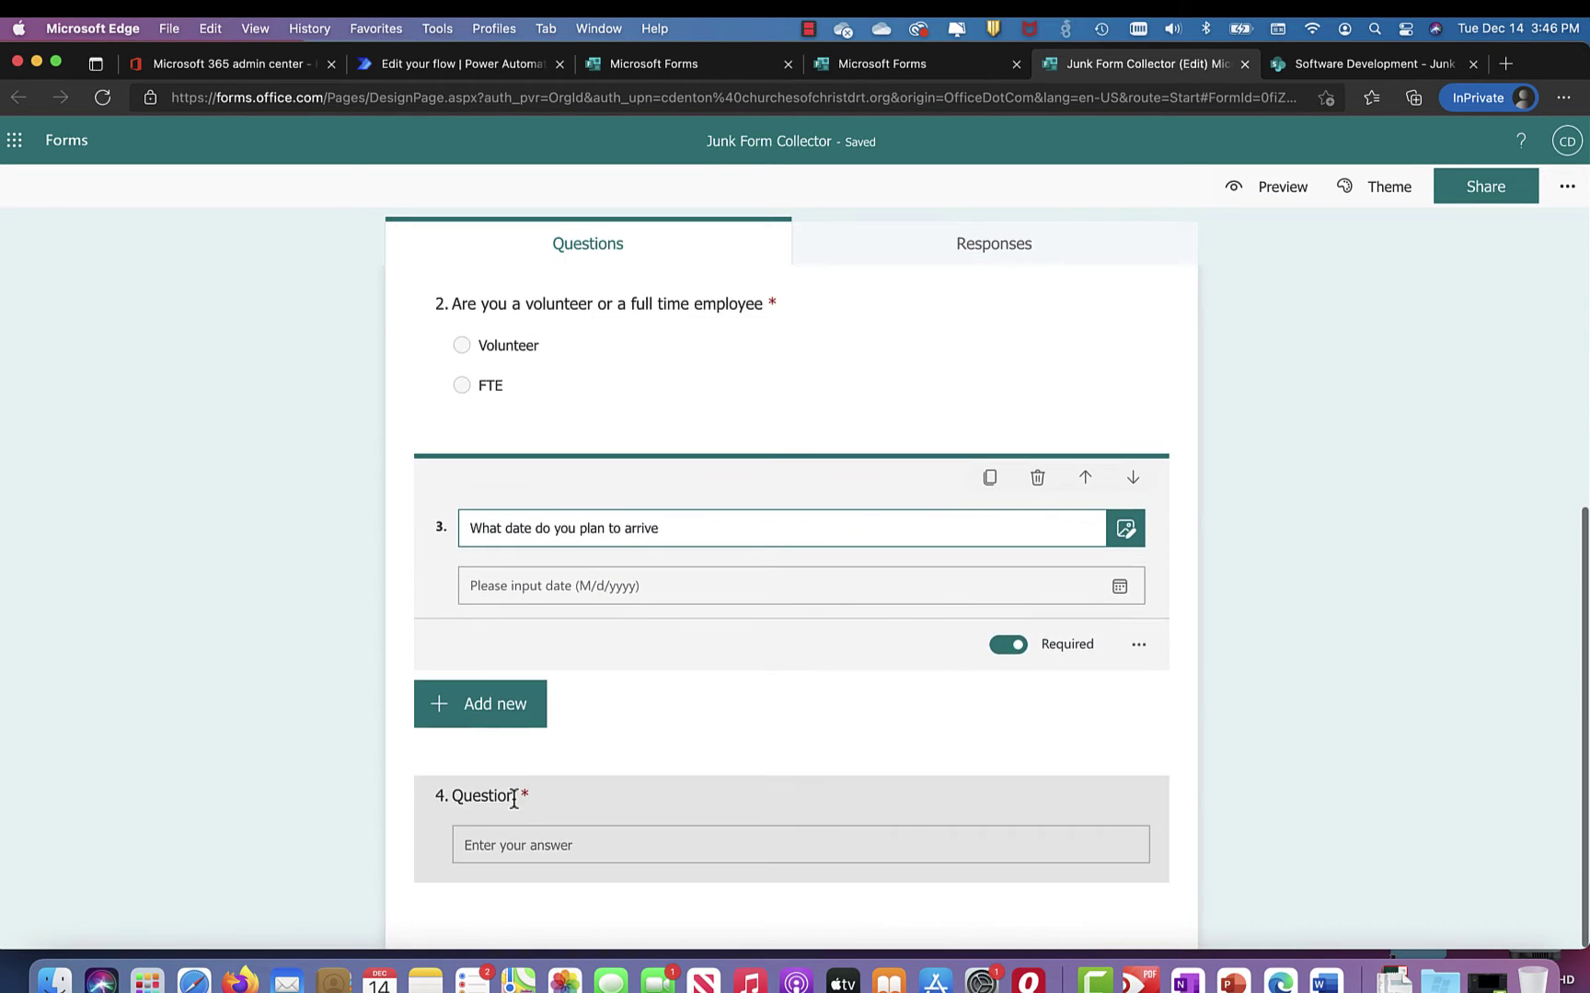
# Step: Name the fourth question 'First Name'
pyautogui.click(514, 797)
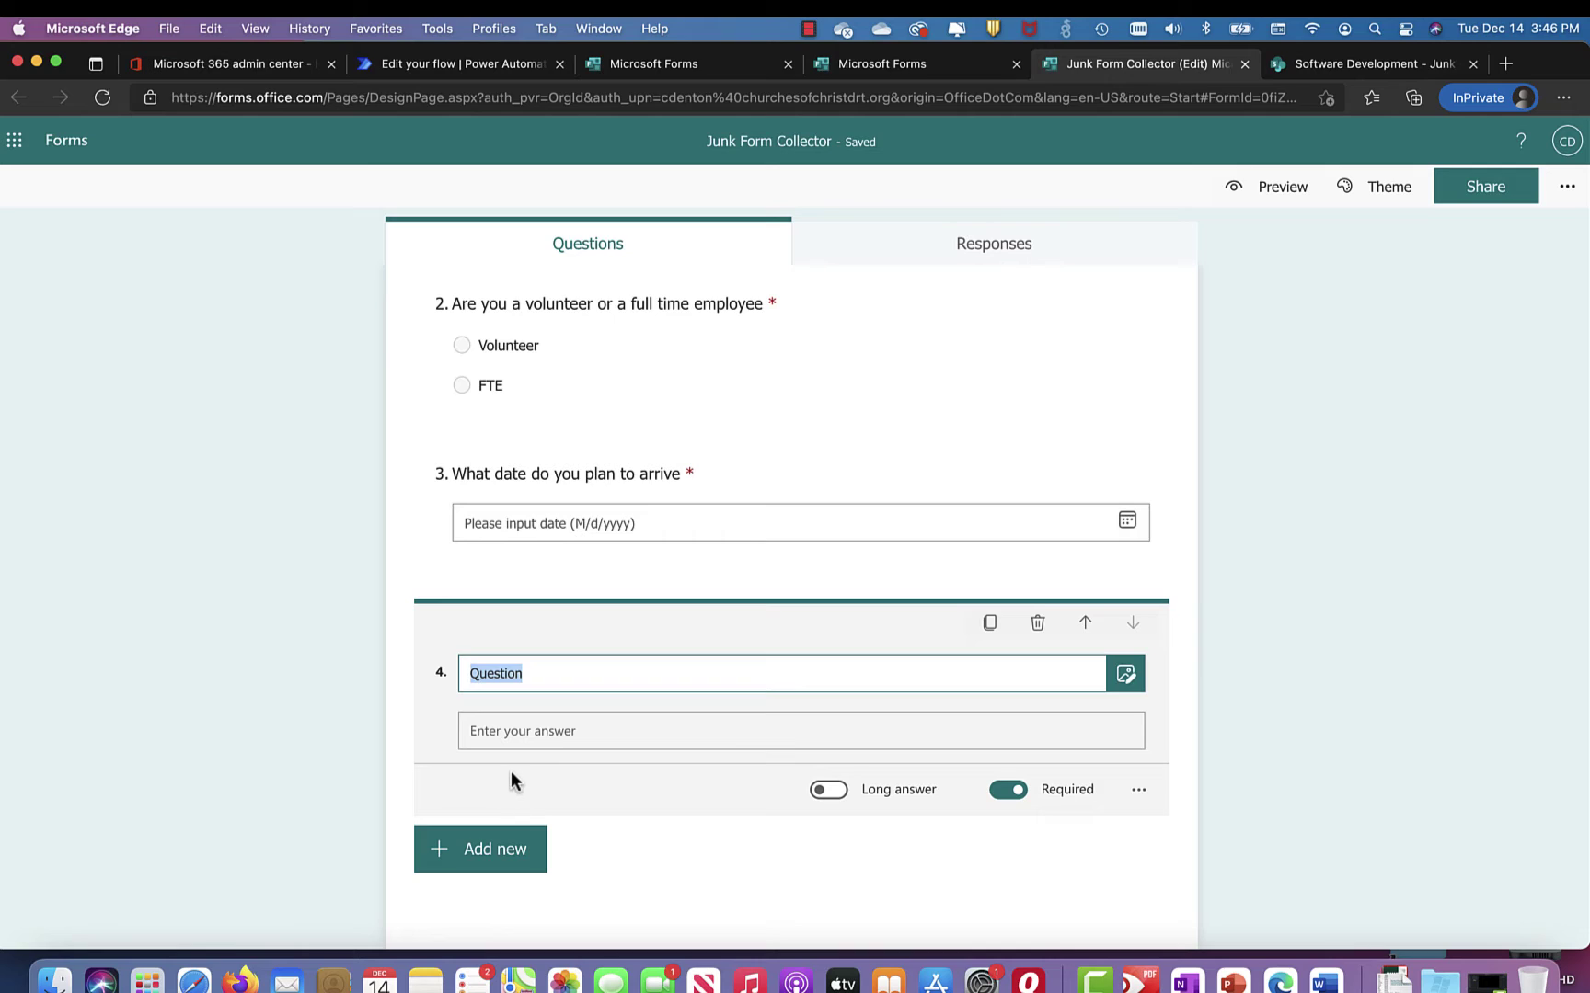
pyautogui.write('First Name')
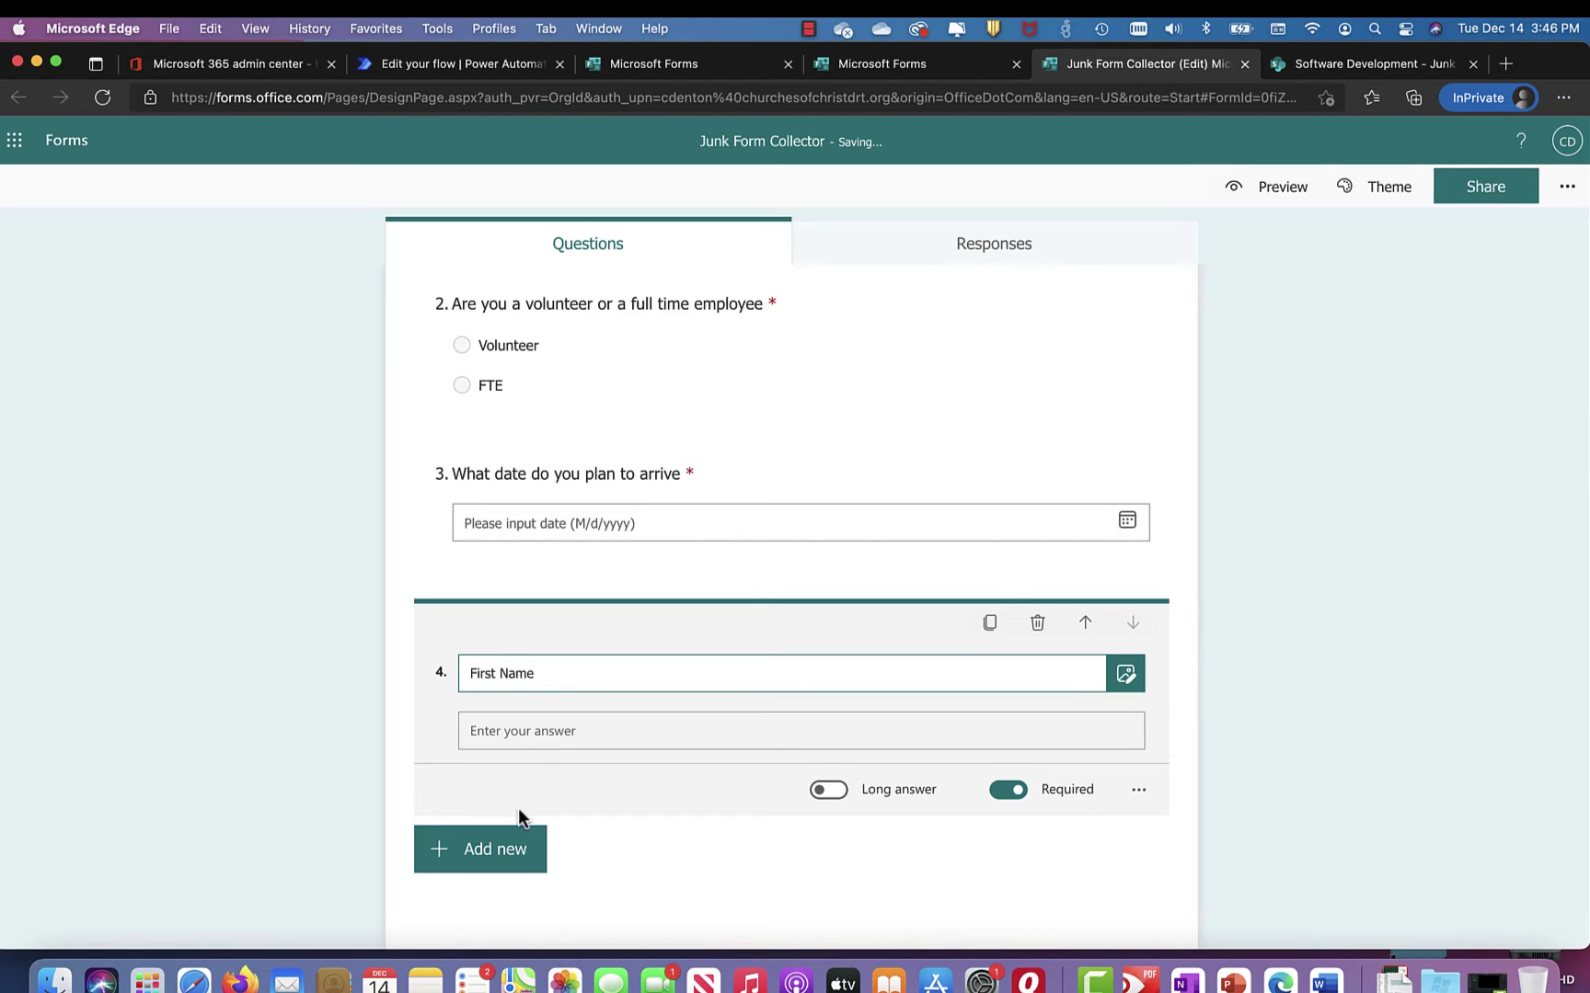
pyautogui.click(493, 731)
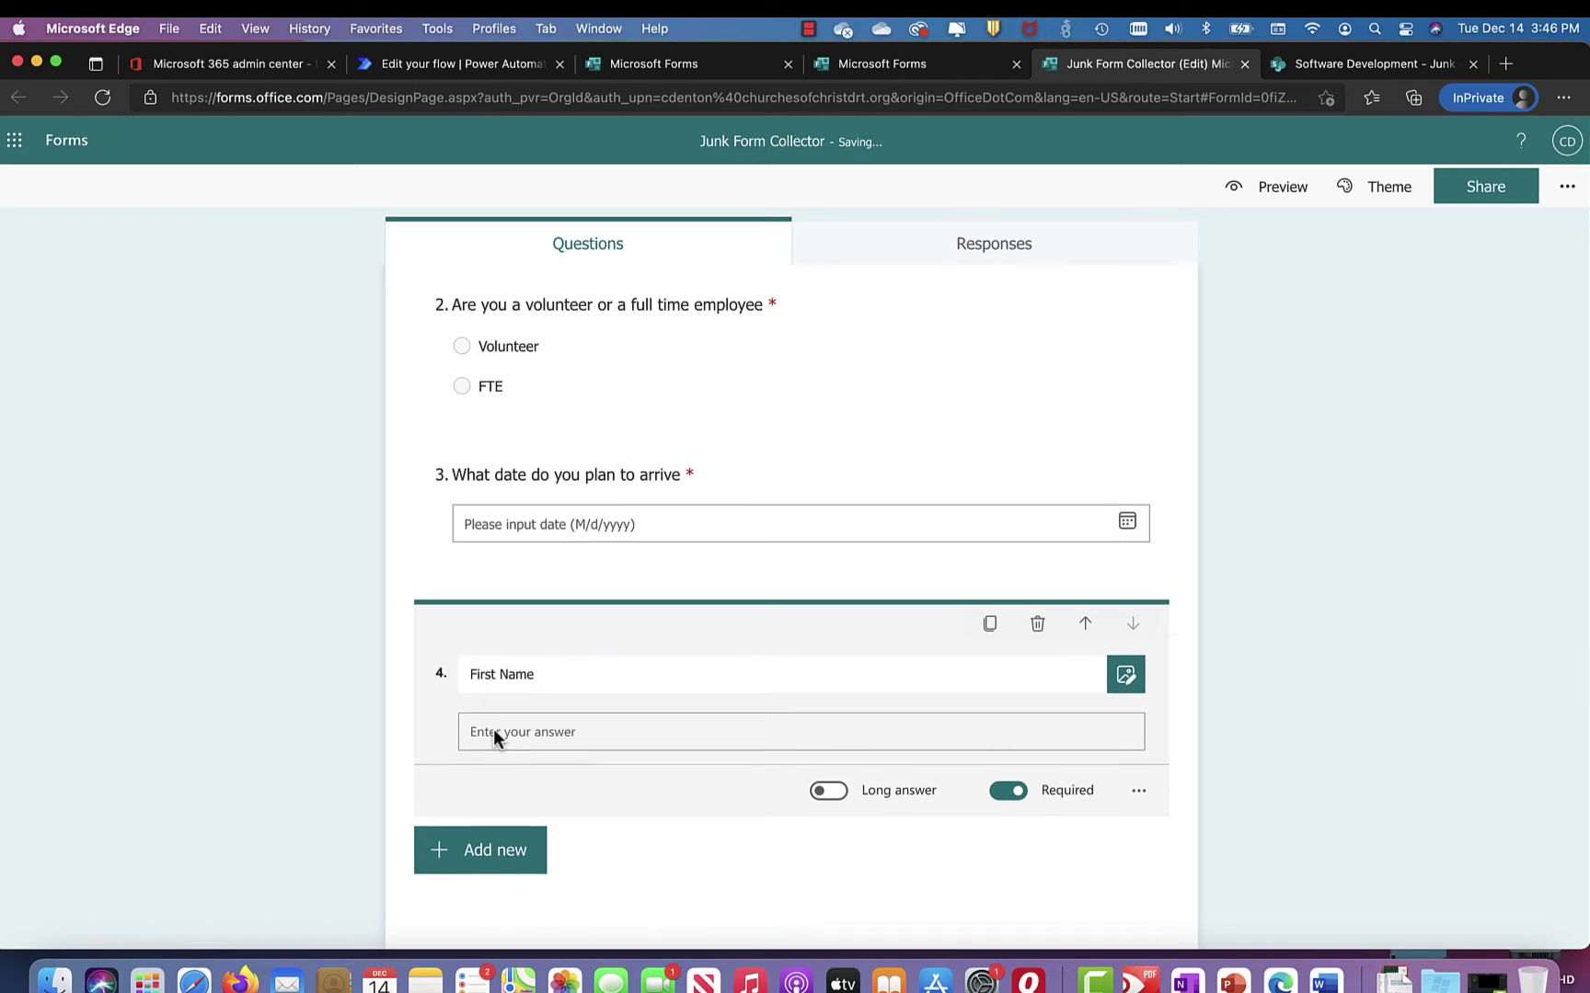
pyautogui.scroll(5, 493, 731)
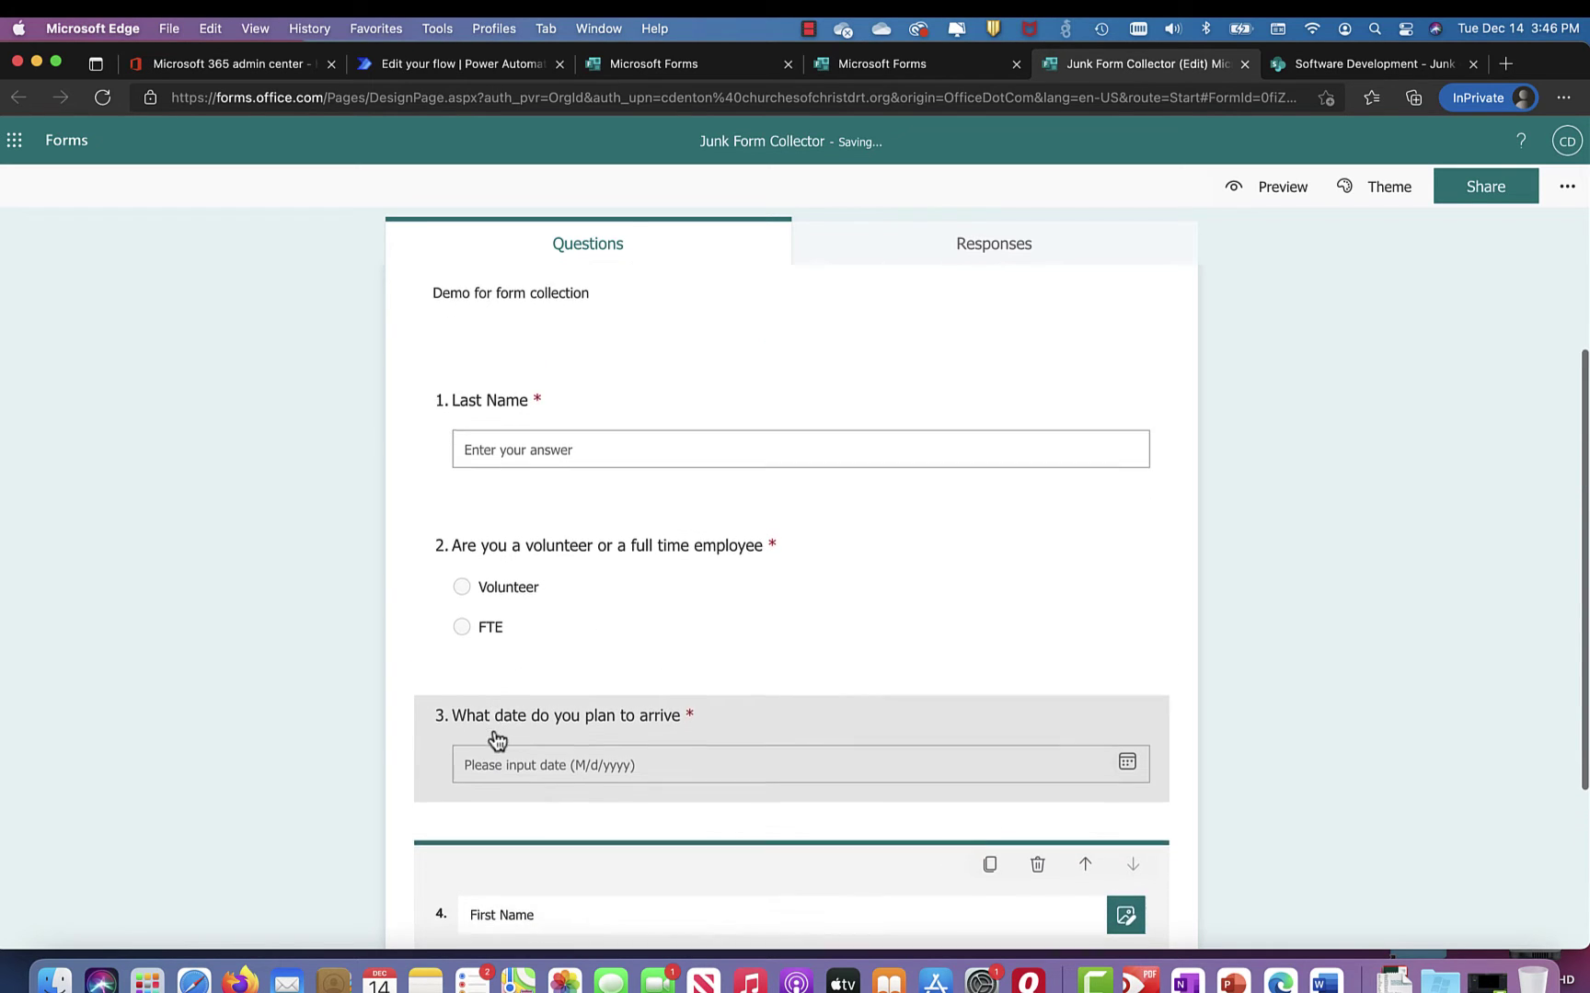
pyautogui.scroll(1, 495, 736)
pyautogui.scroll(-5, 495, 731)
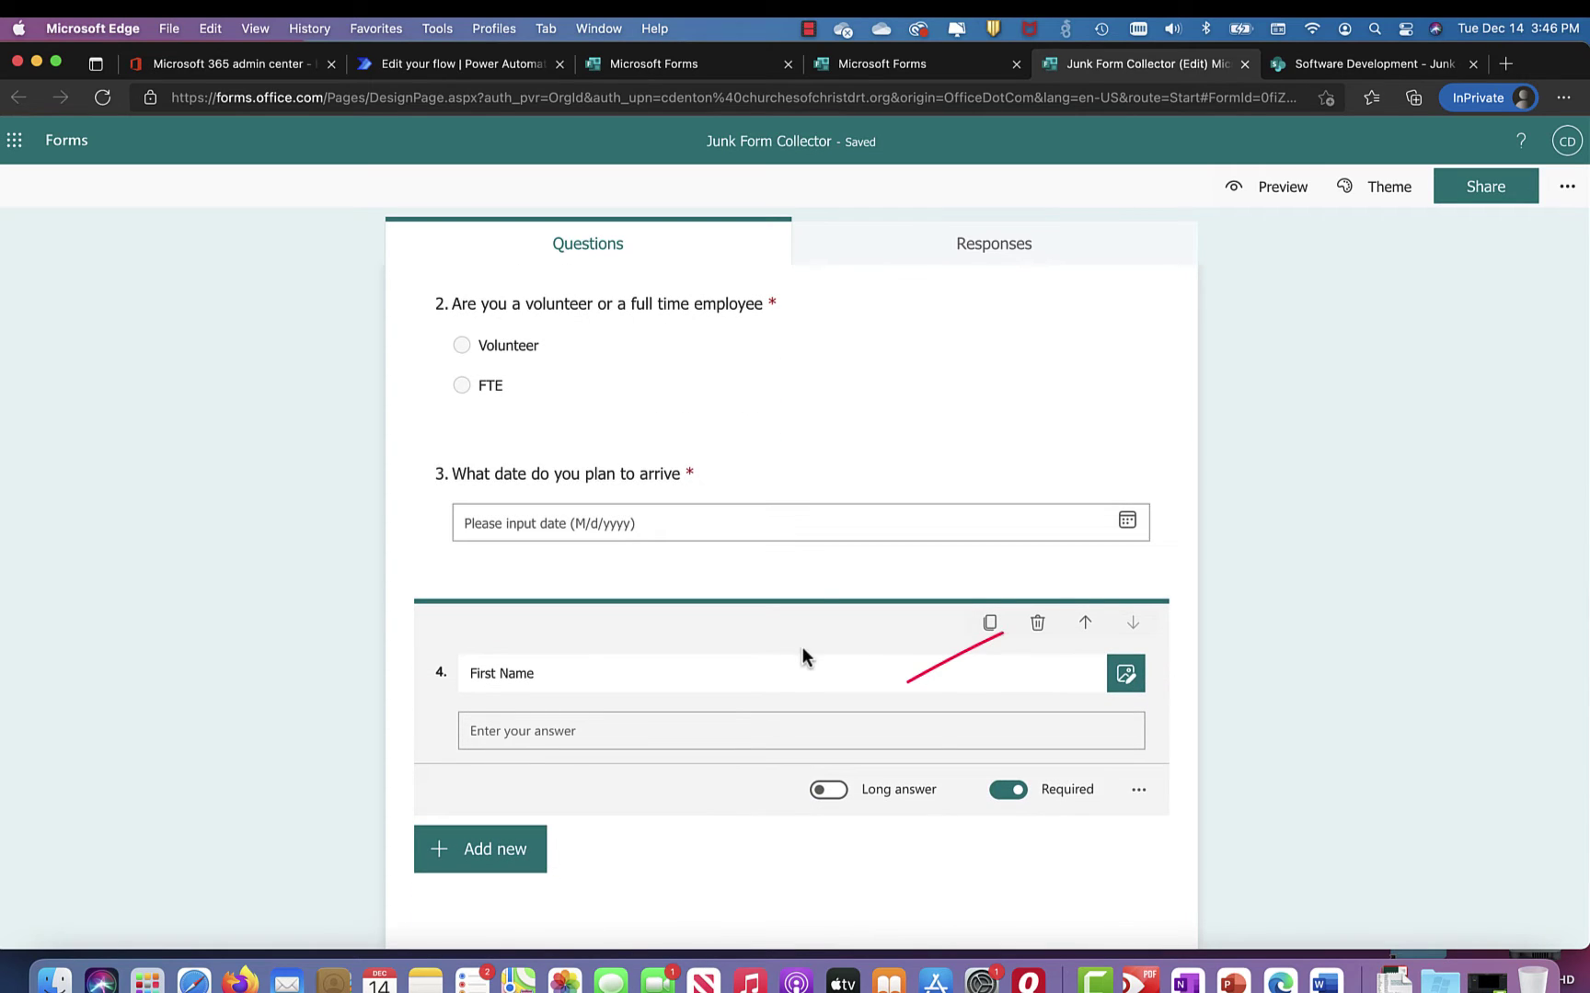
# Step: Move the First Name question up three places so it comes first
pyautogui.click(1085, 623)
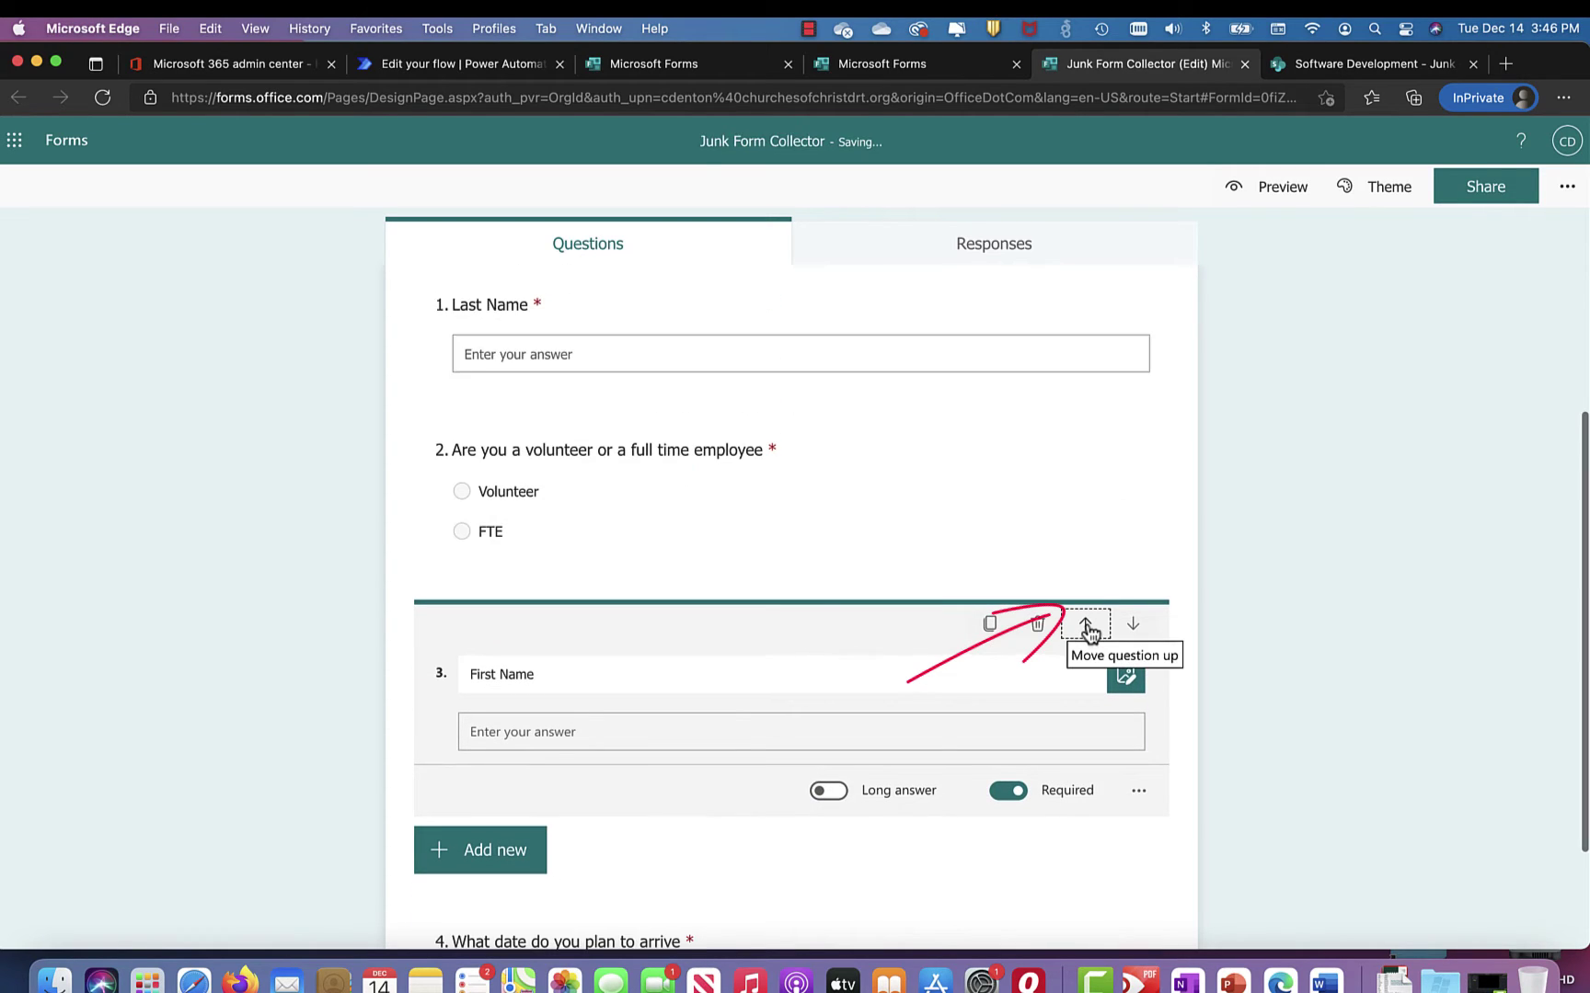
pyautogui.click(1085, 624)
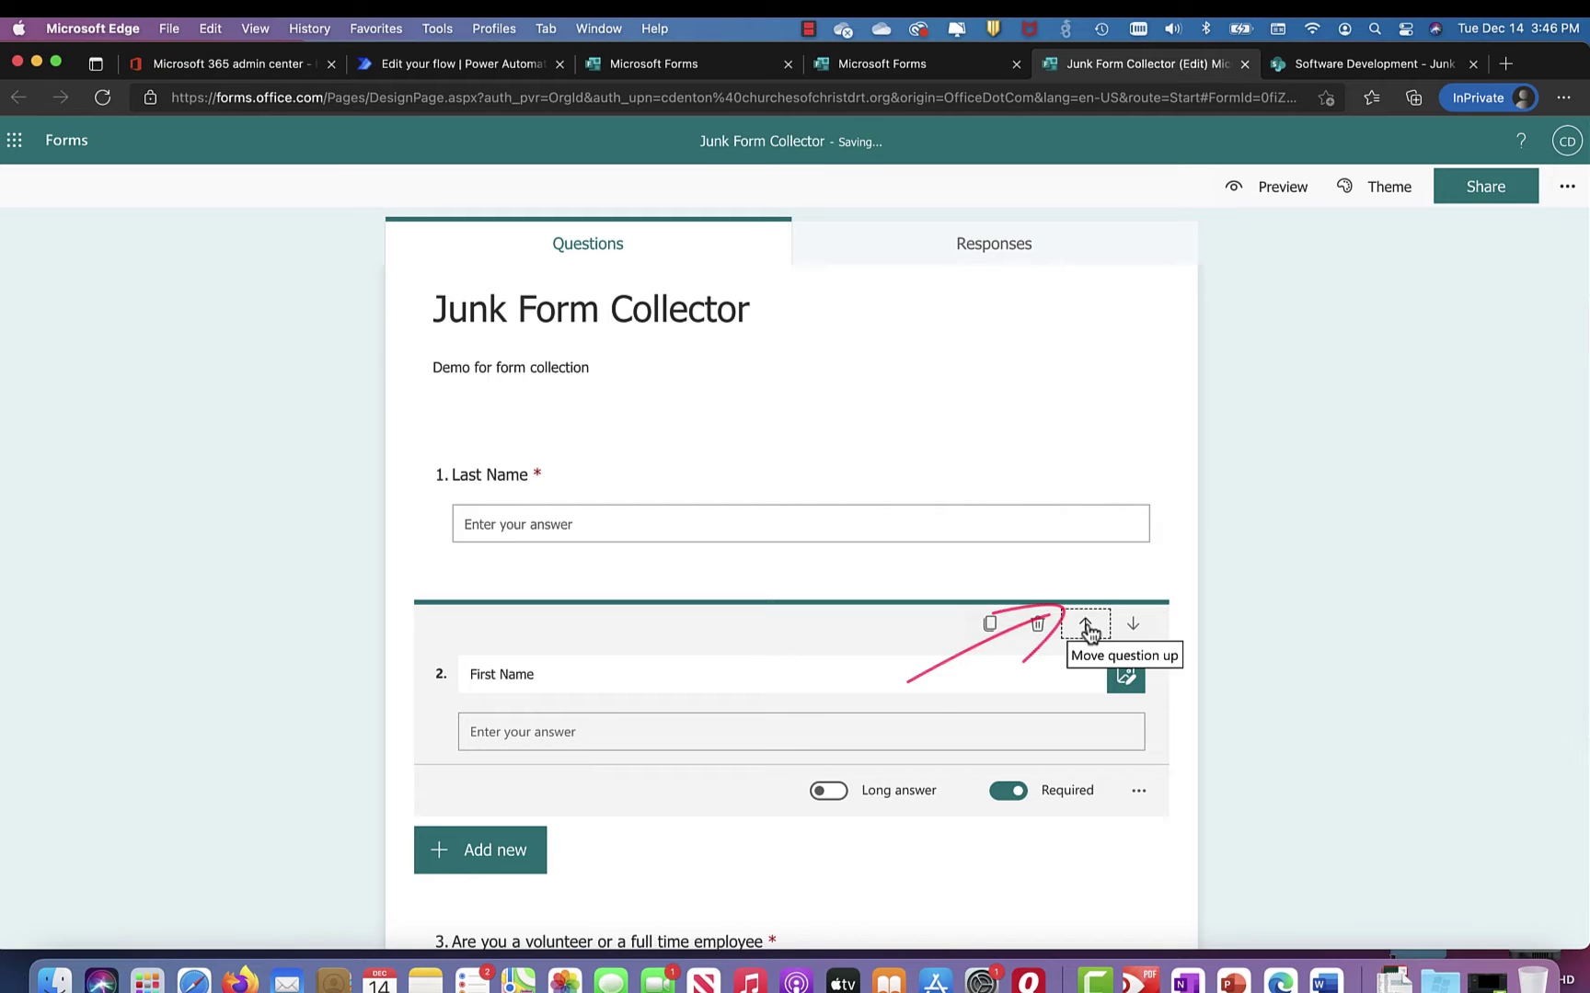
pyautogui.click(1086, 624)
pyautogui.scroll(-4, 849, 679)
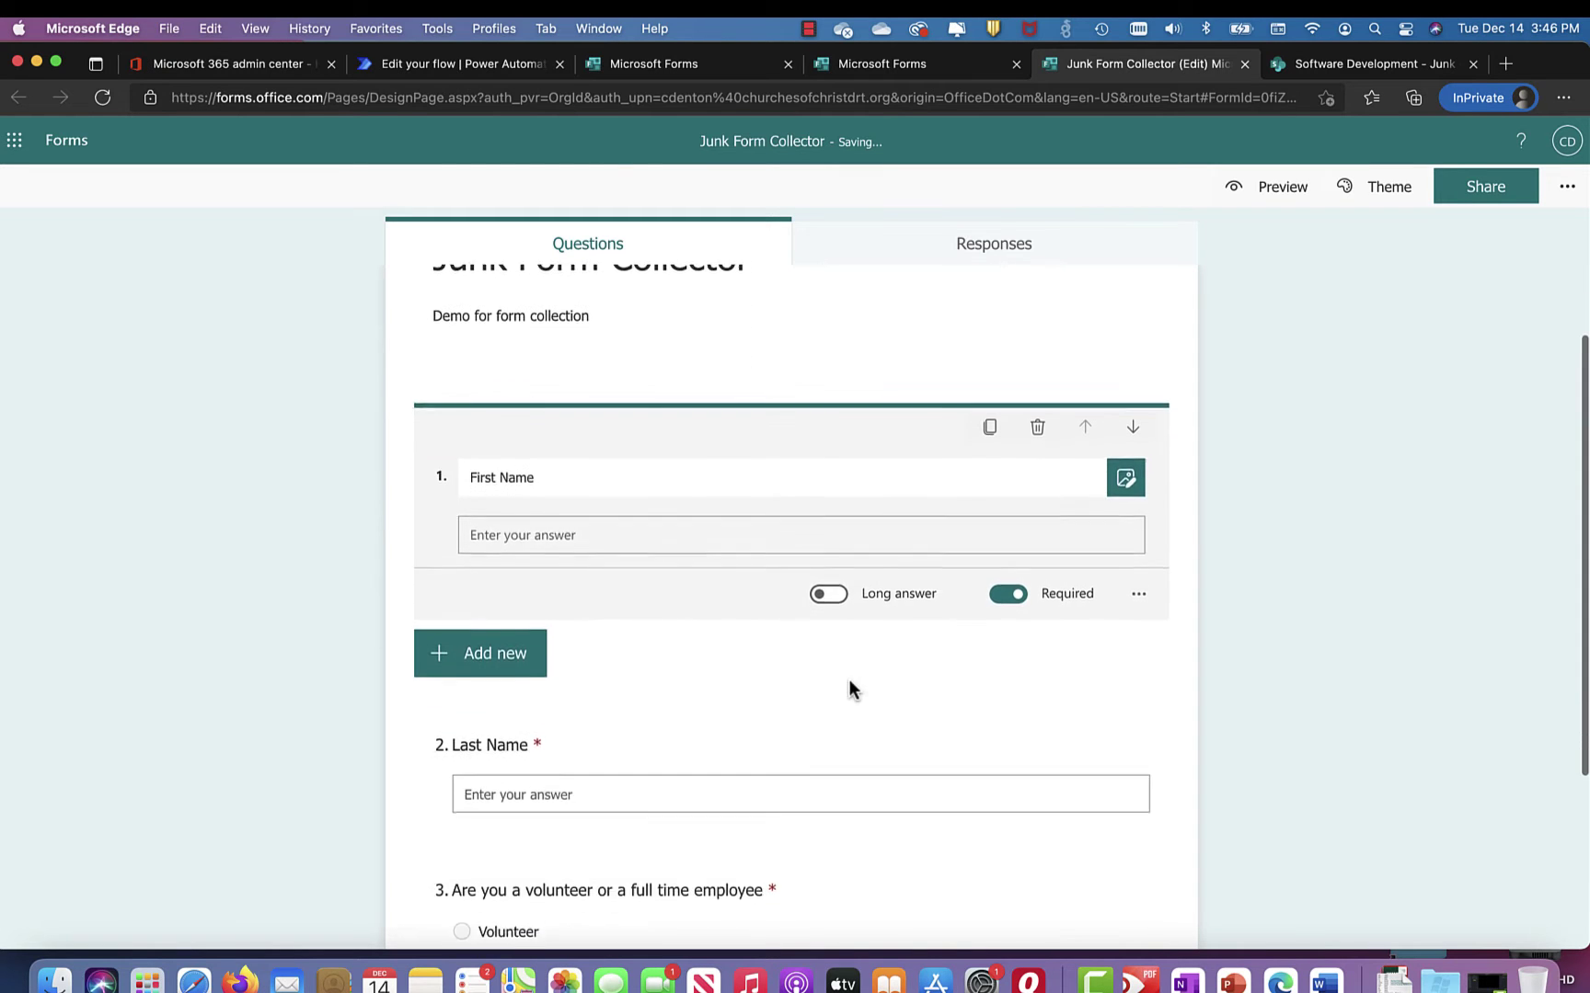
pyautogui.scroll(-3, 848, 688)
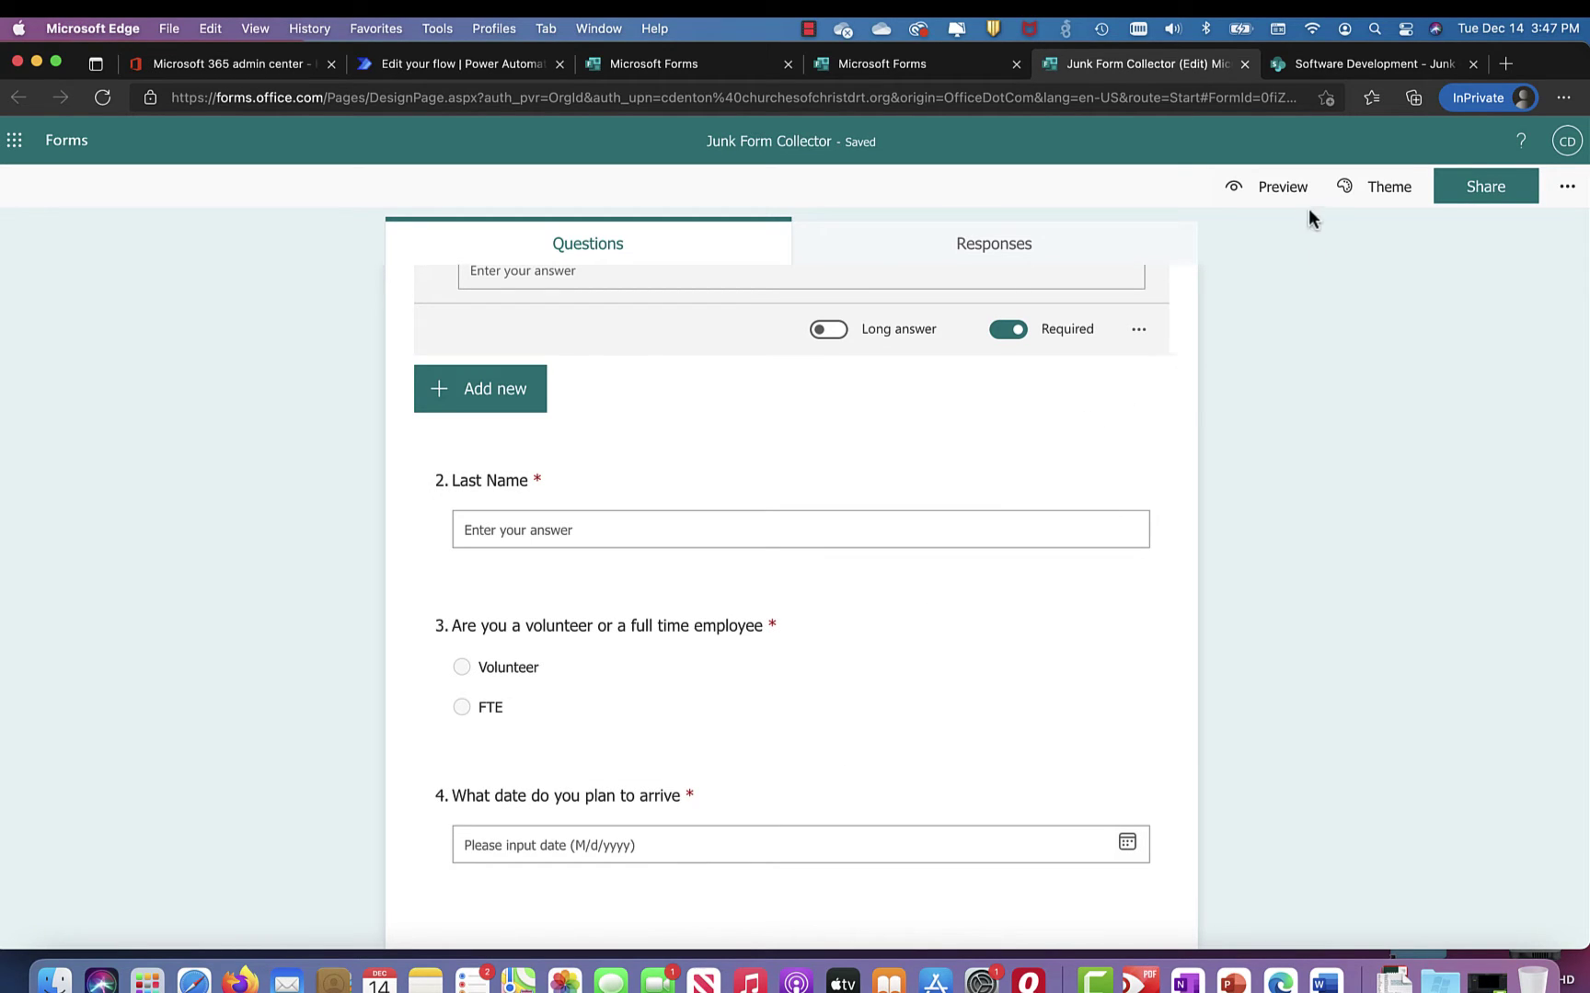
# Step: Apply the office-scene picture theme and preview the form
pyautogui.click(1387, 195)
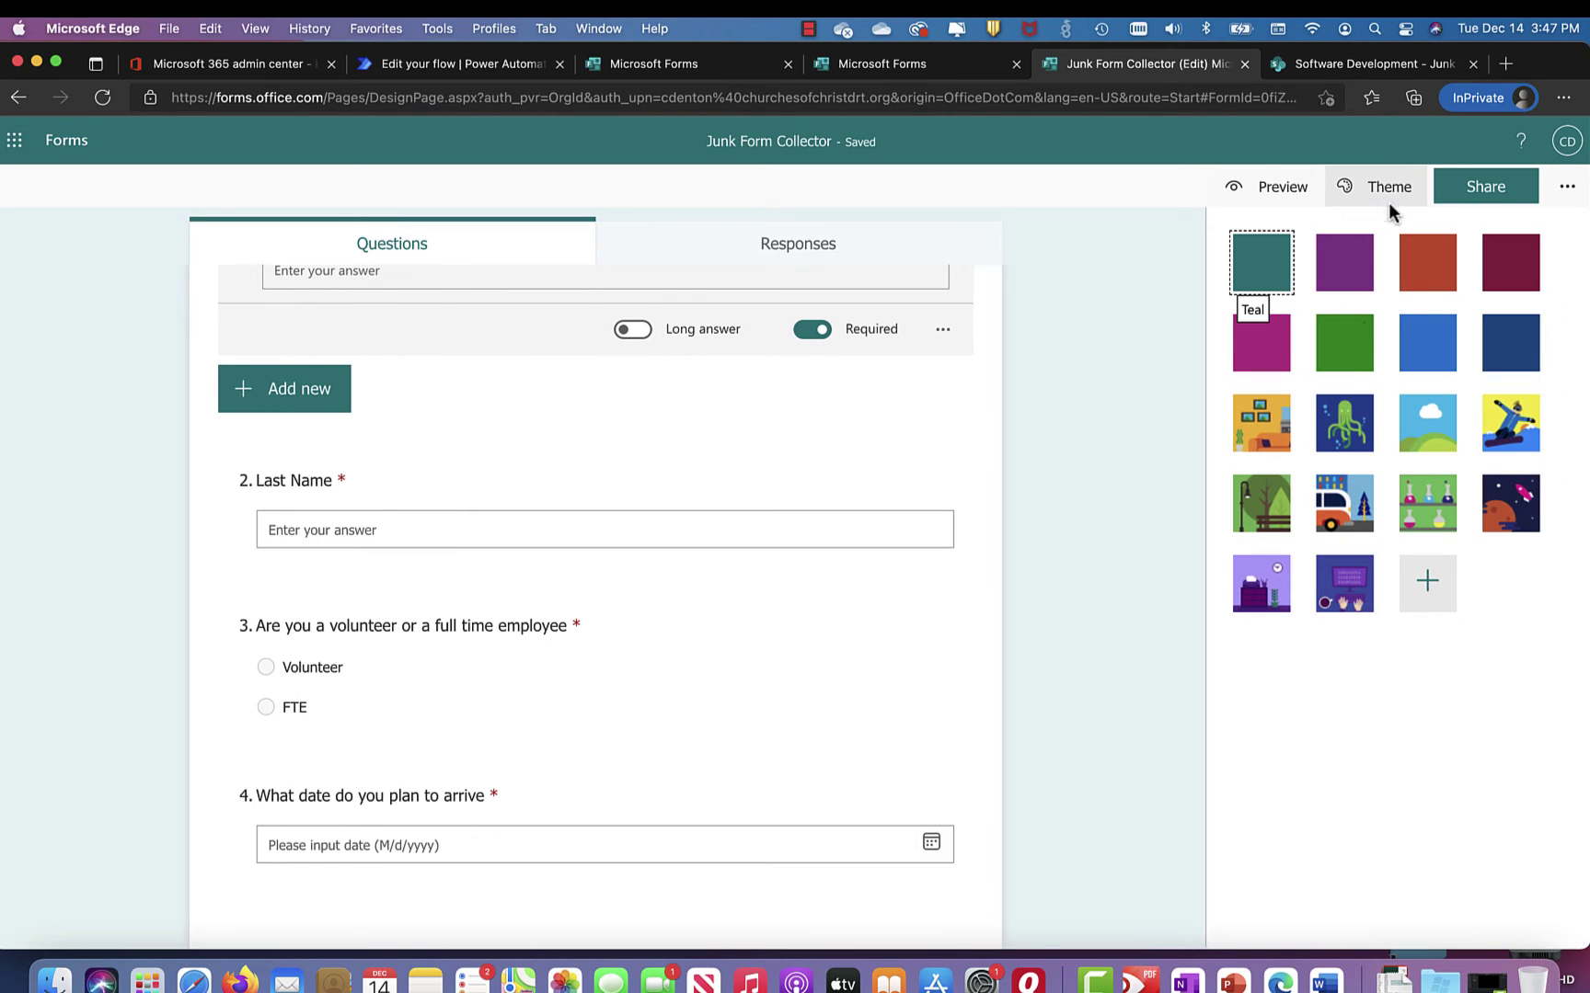
pyautogui.click(1266, 426)
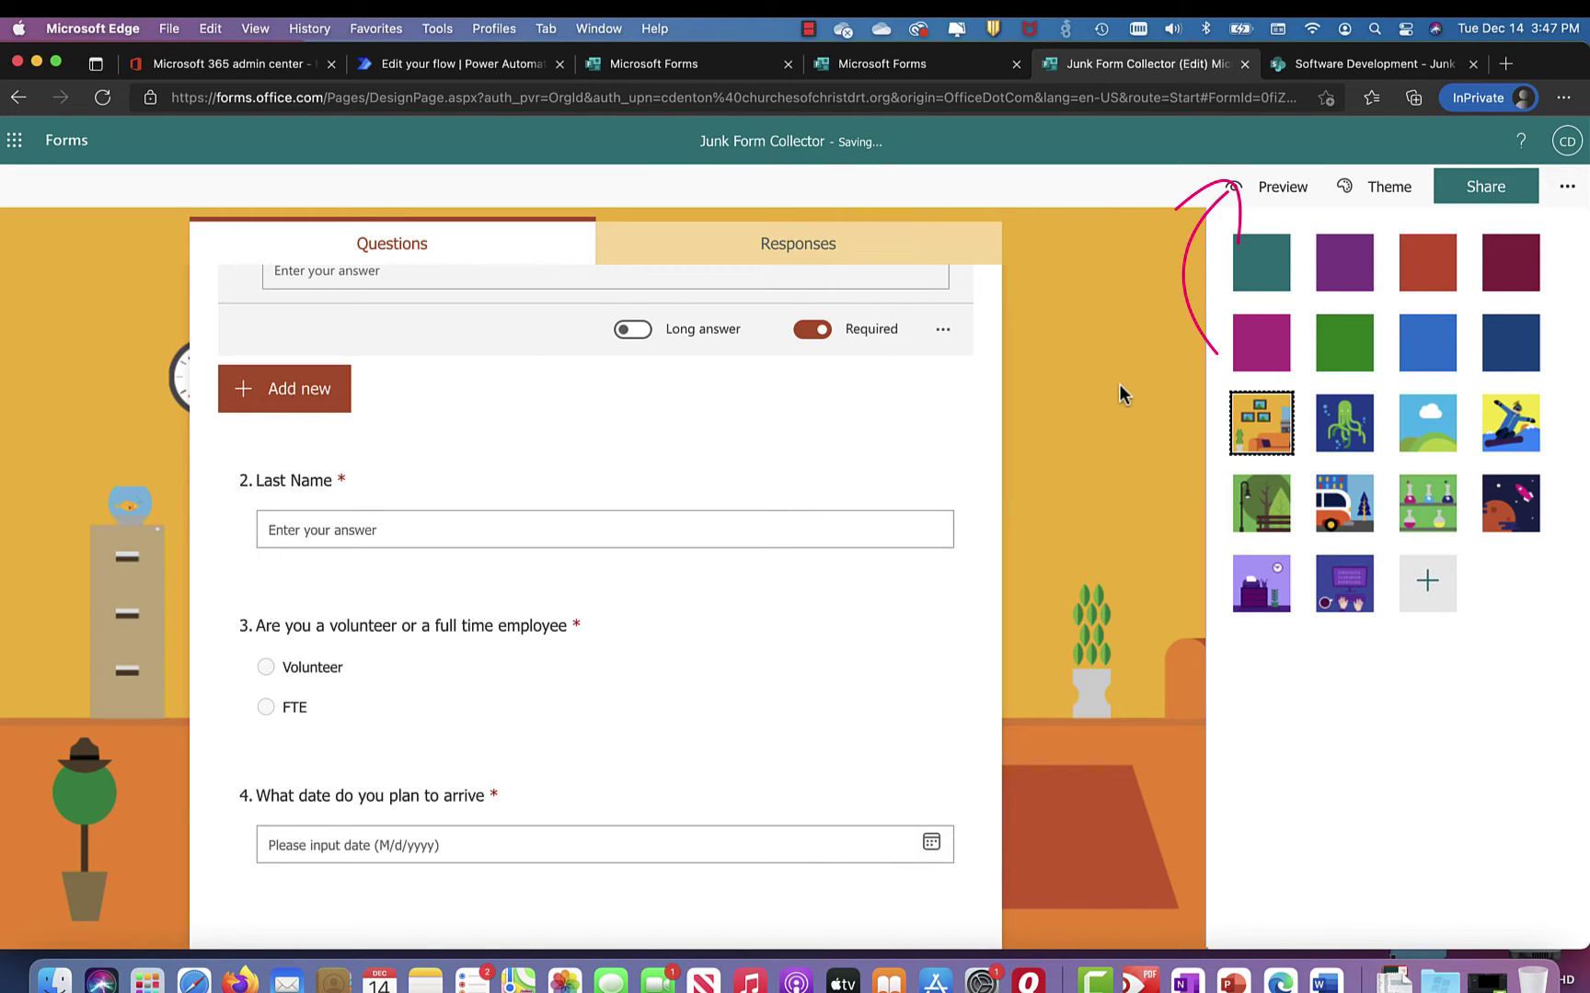
pyautogui.click(1279, 187)
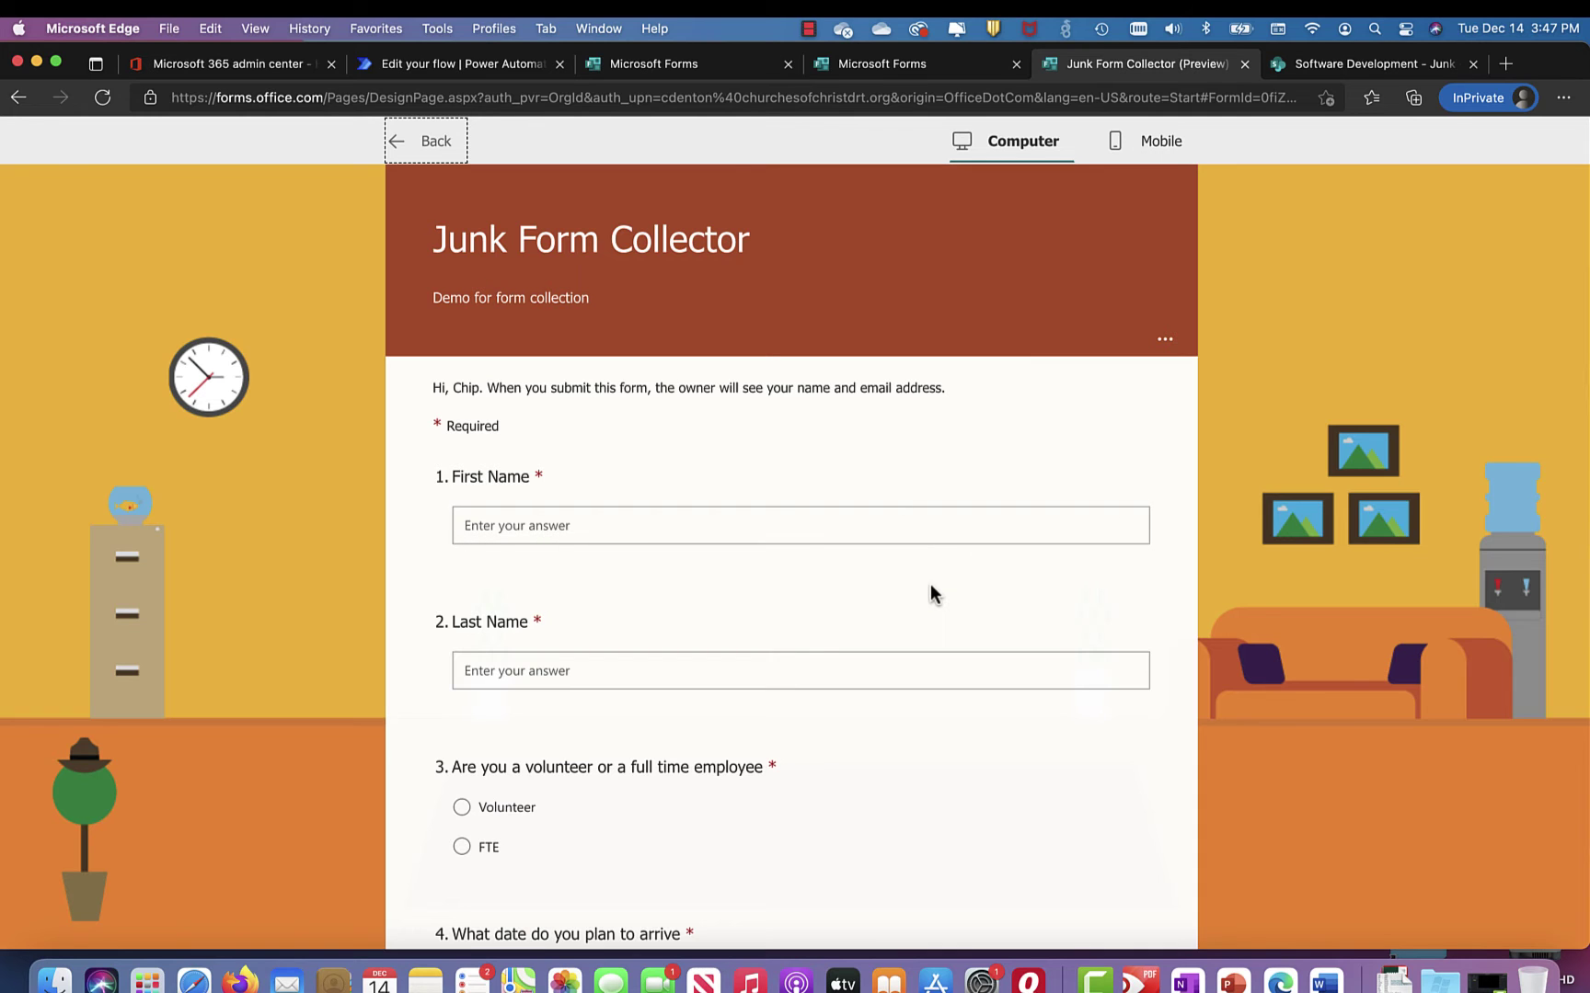
# Step: Scroll the themed preview down to Submit, then switch to the SharePoint Junk list
pyautogui.scroll(-3, 930, 585)
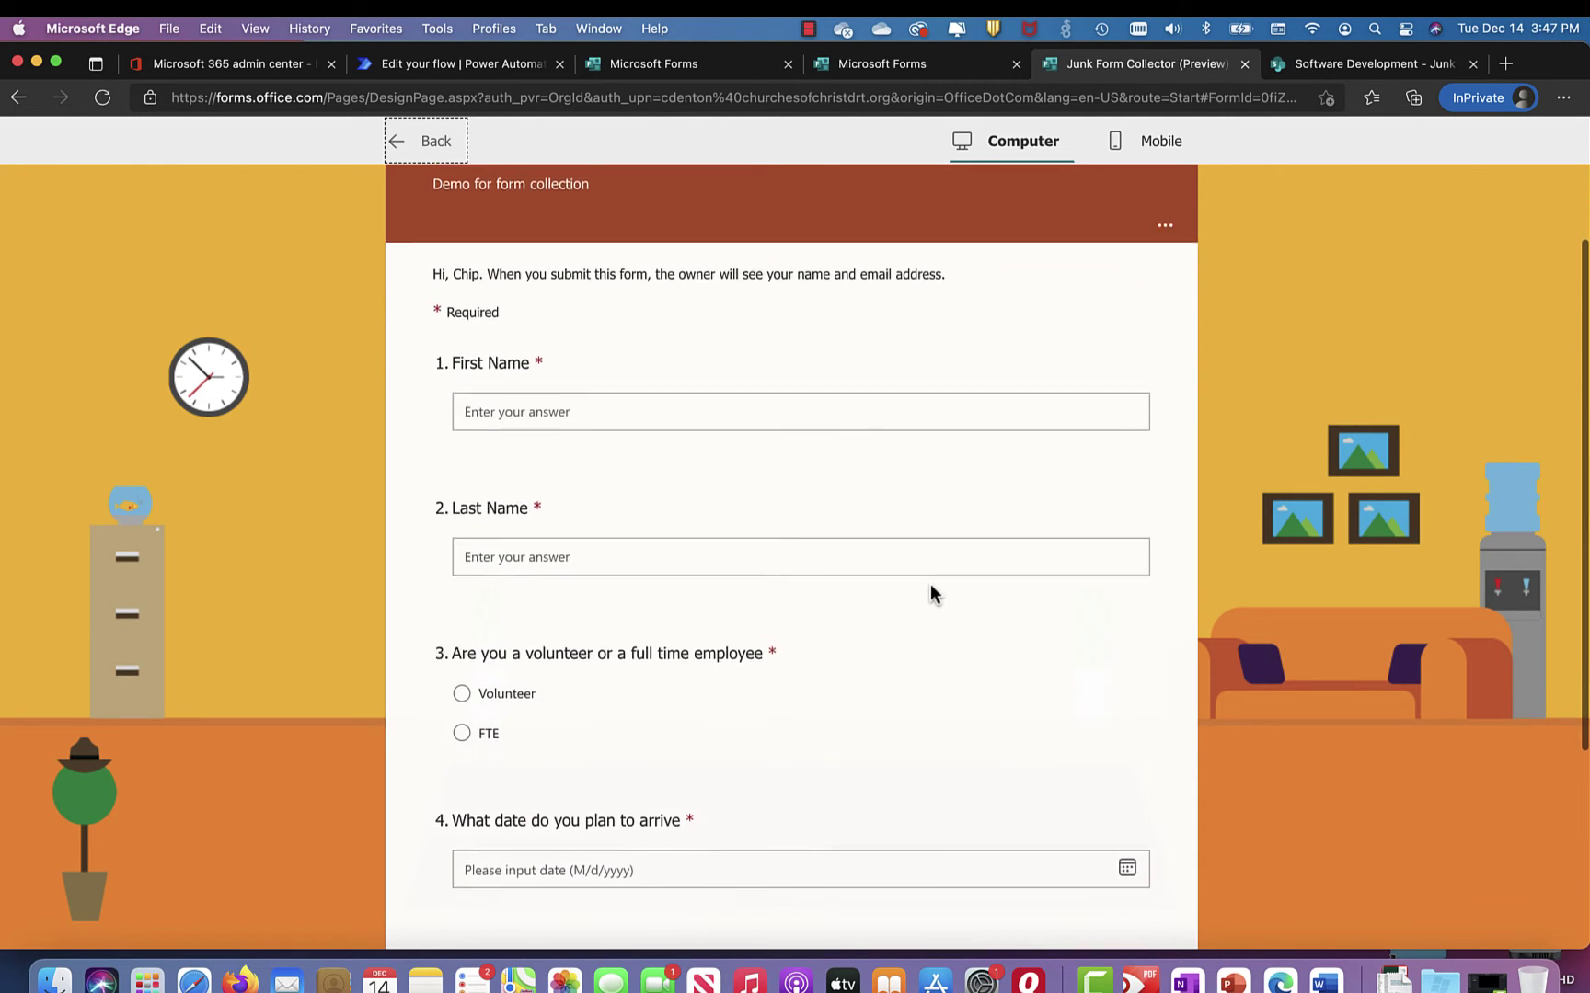
pyautogui.scroll(-3, 930, 584)
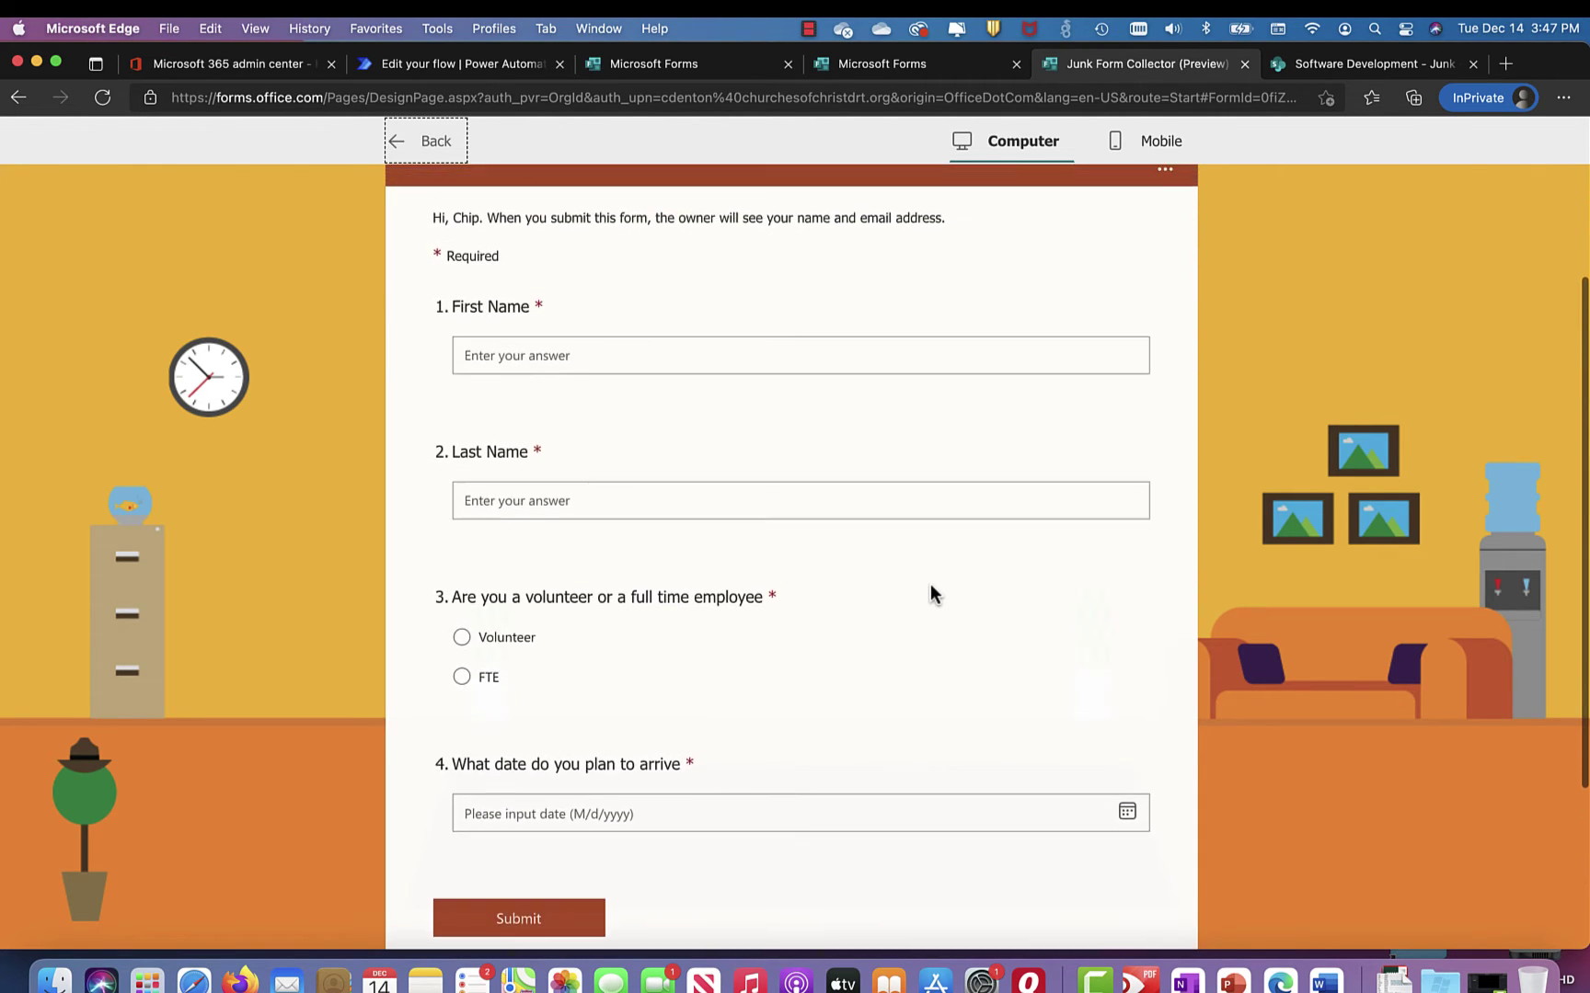
pyautogui.scroll(-5, 930, 583)
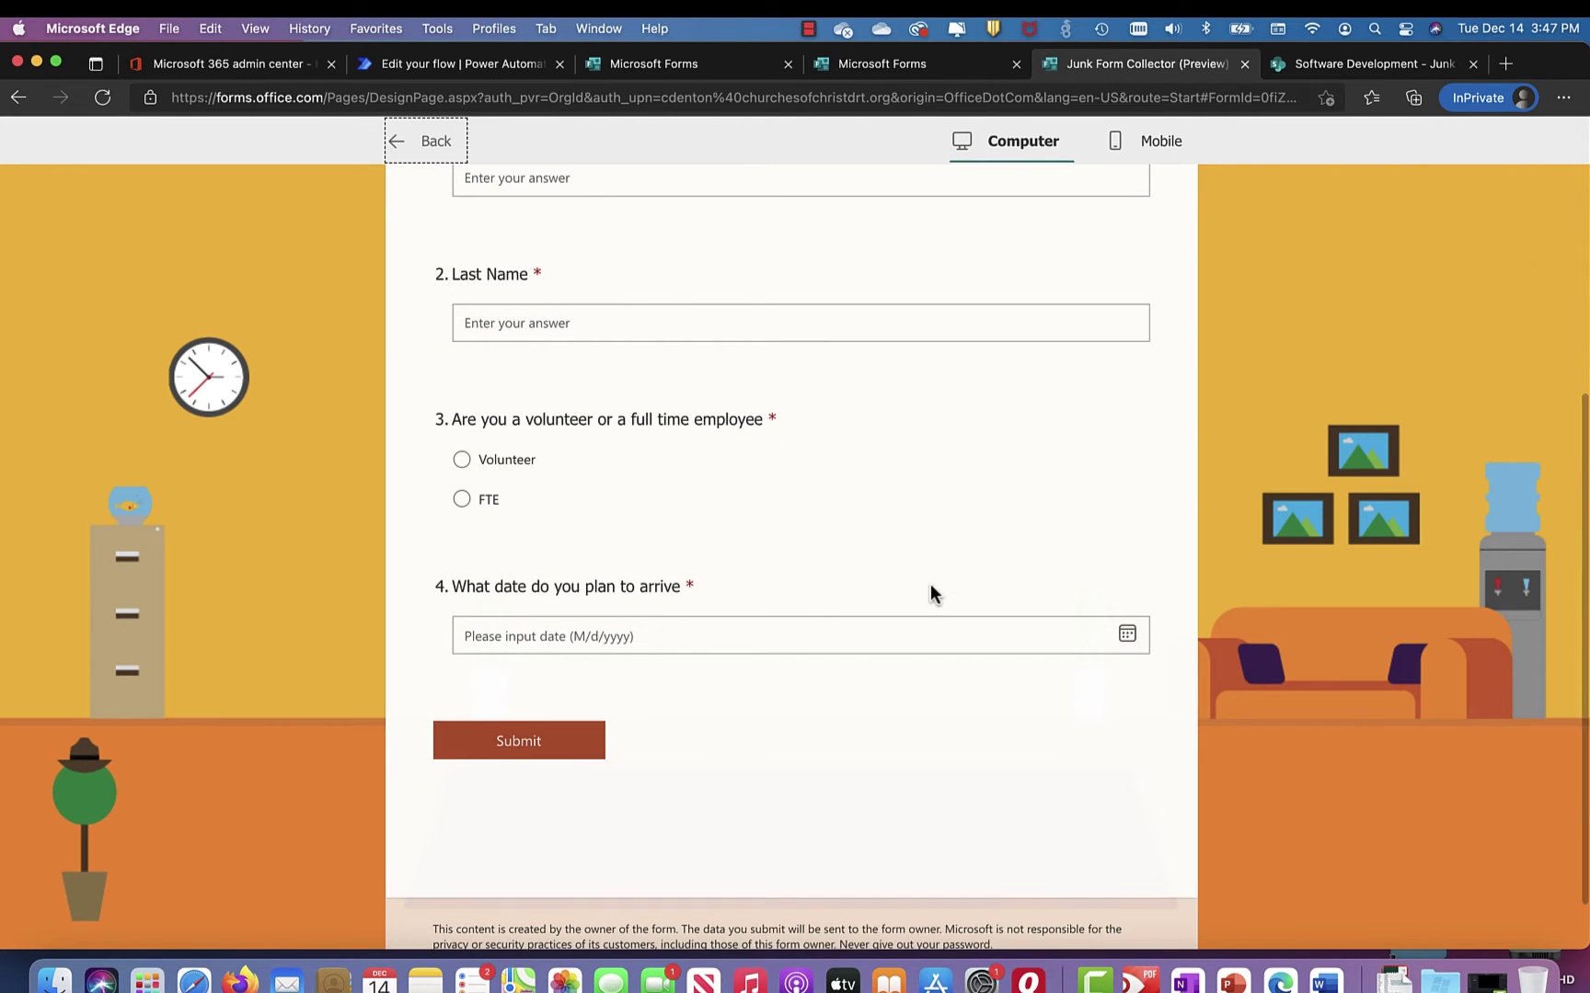
pyautogui.scroll(-2, 930, 585)
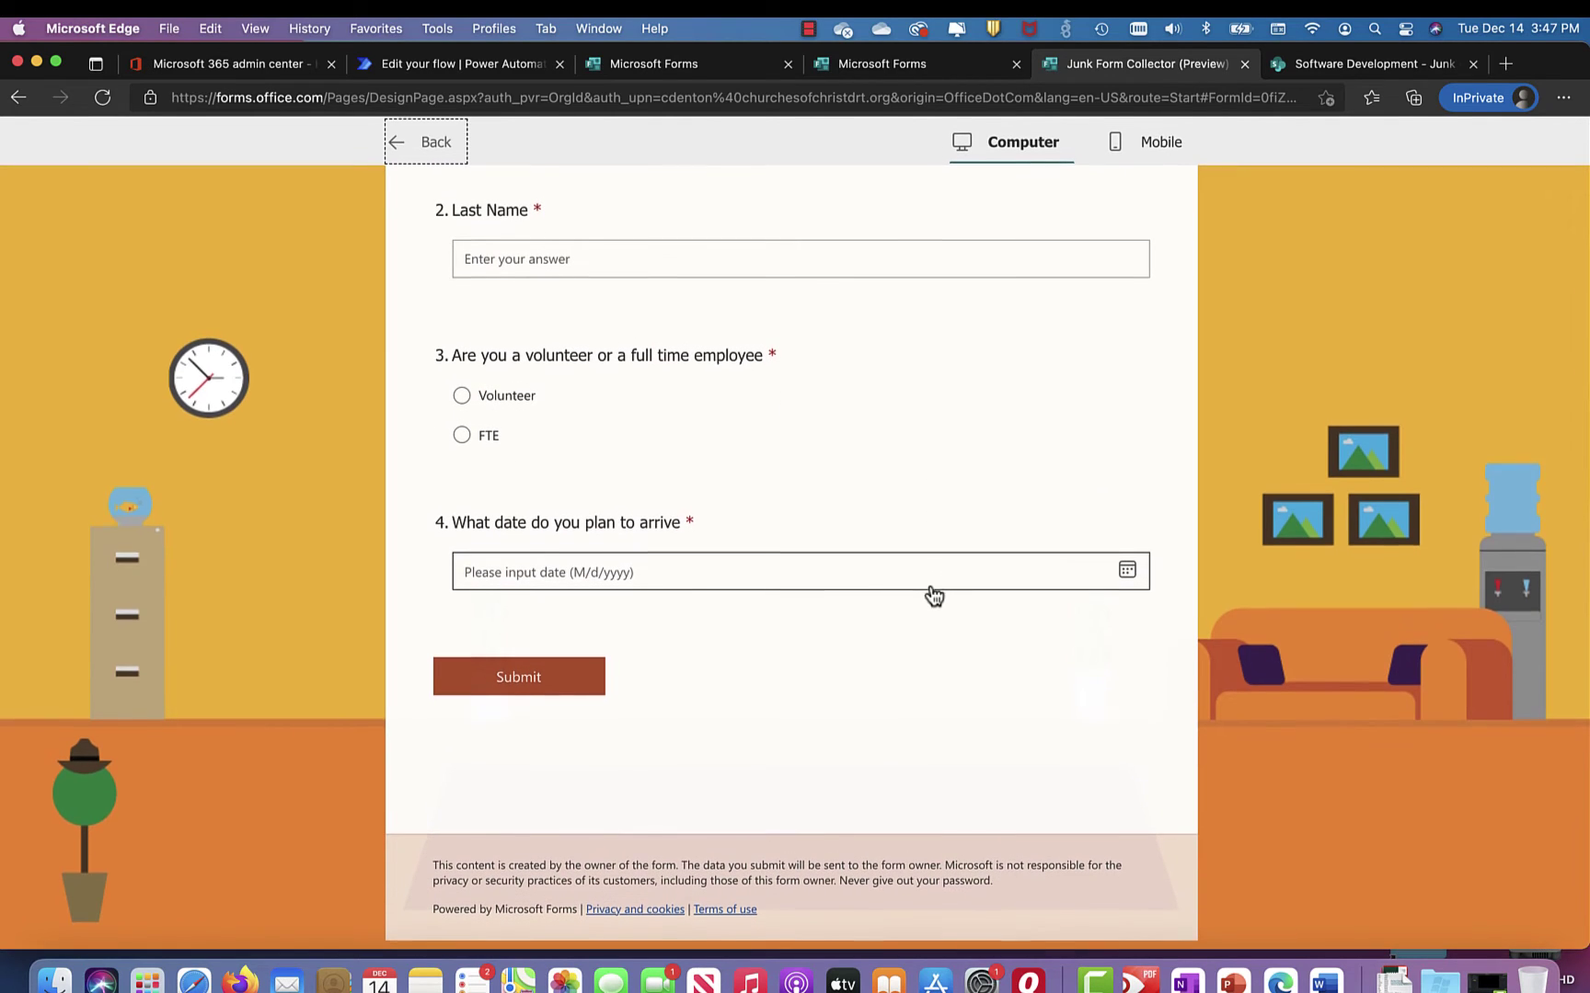
pyautogui.click(1348, 66)
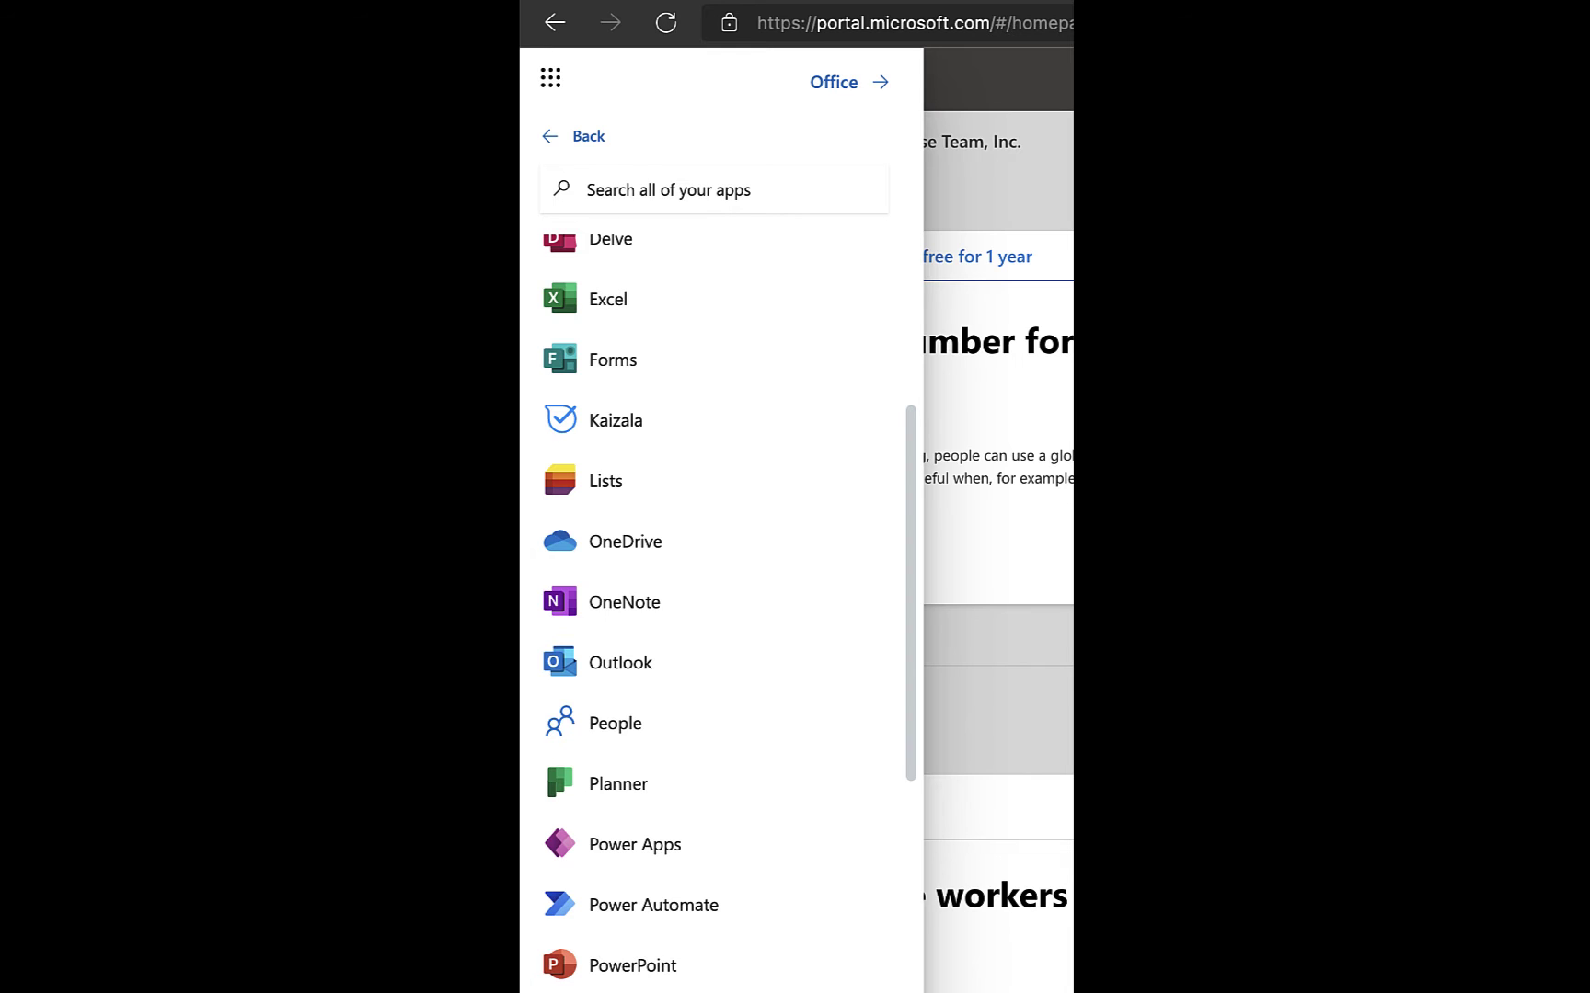
# Step: Bring up Power Automate's home page in a new tab from the Microsoft 365 app list
pyautogui.moveTo(992, 820); pyautogui.dragTo(752, 519)
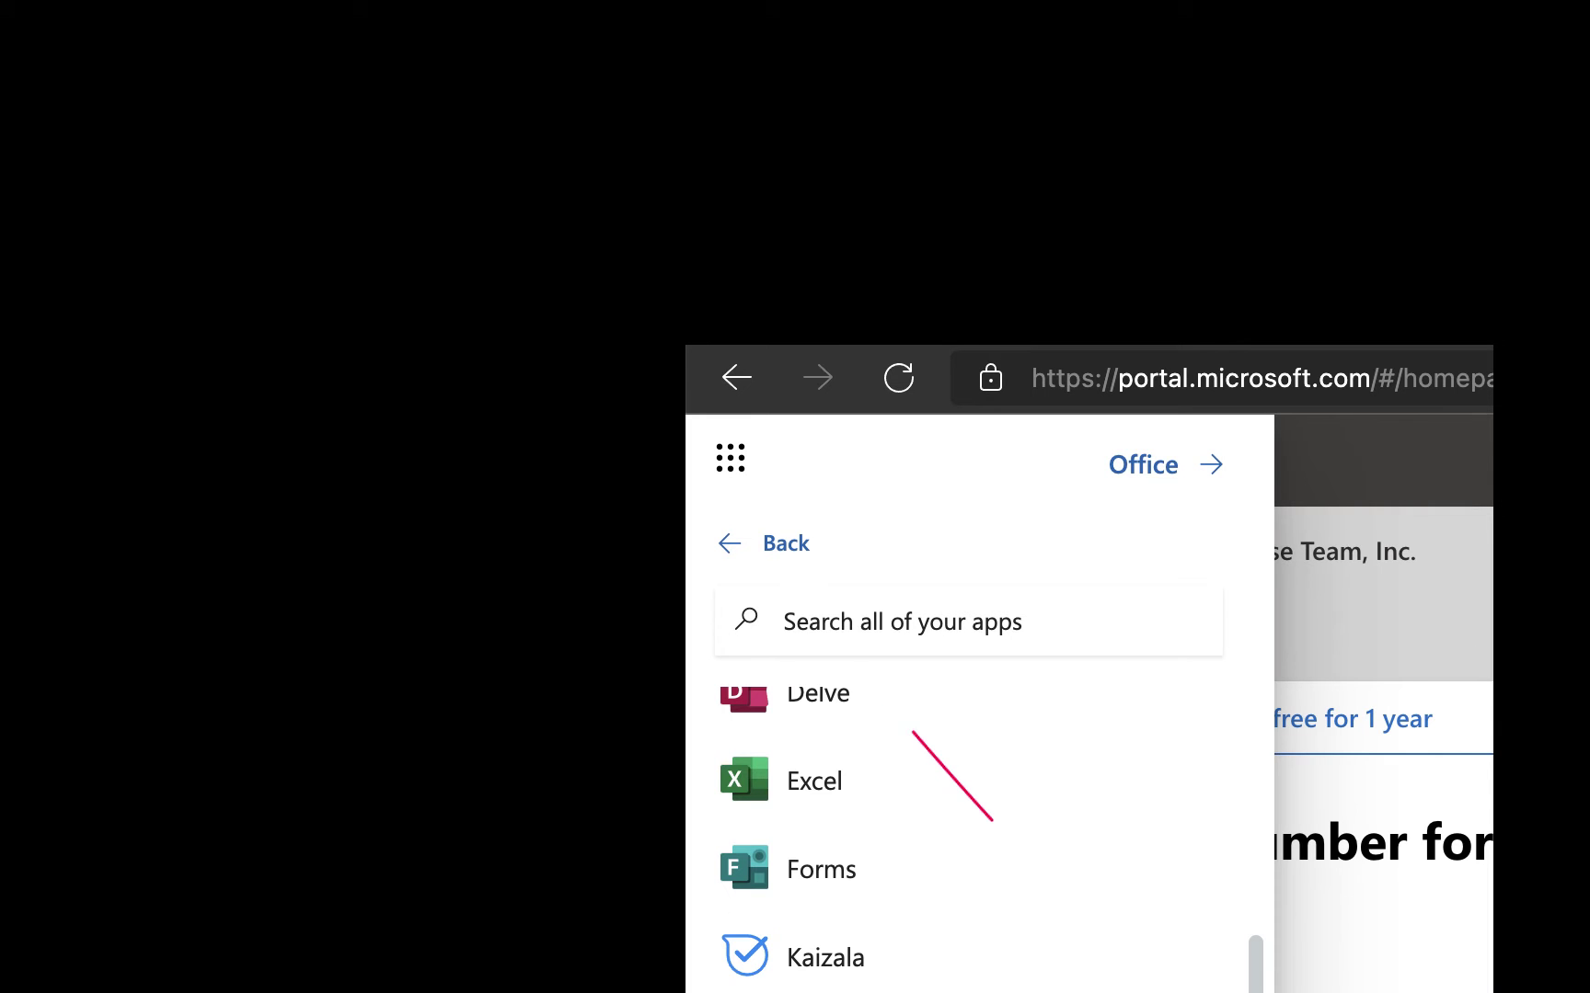
pyautogui.moveTo(779, 656)
pyautogui.mouseDown()
pyautogui.moveTo(741, 568)
pyautogui.moveTo(881, 554)
pyautogui.mouseUp()
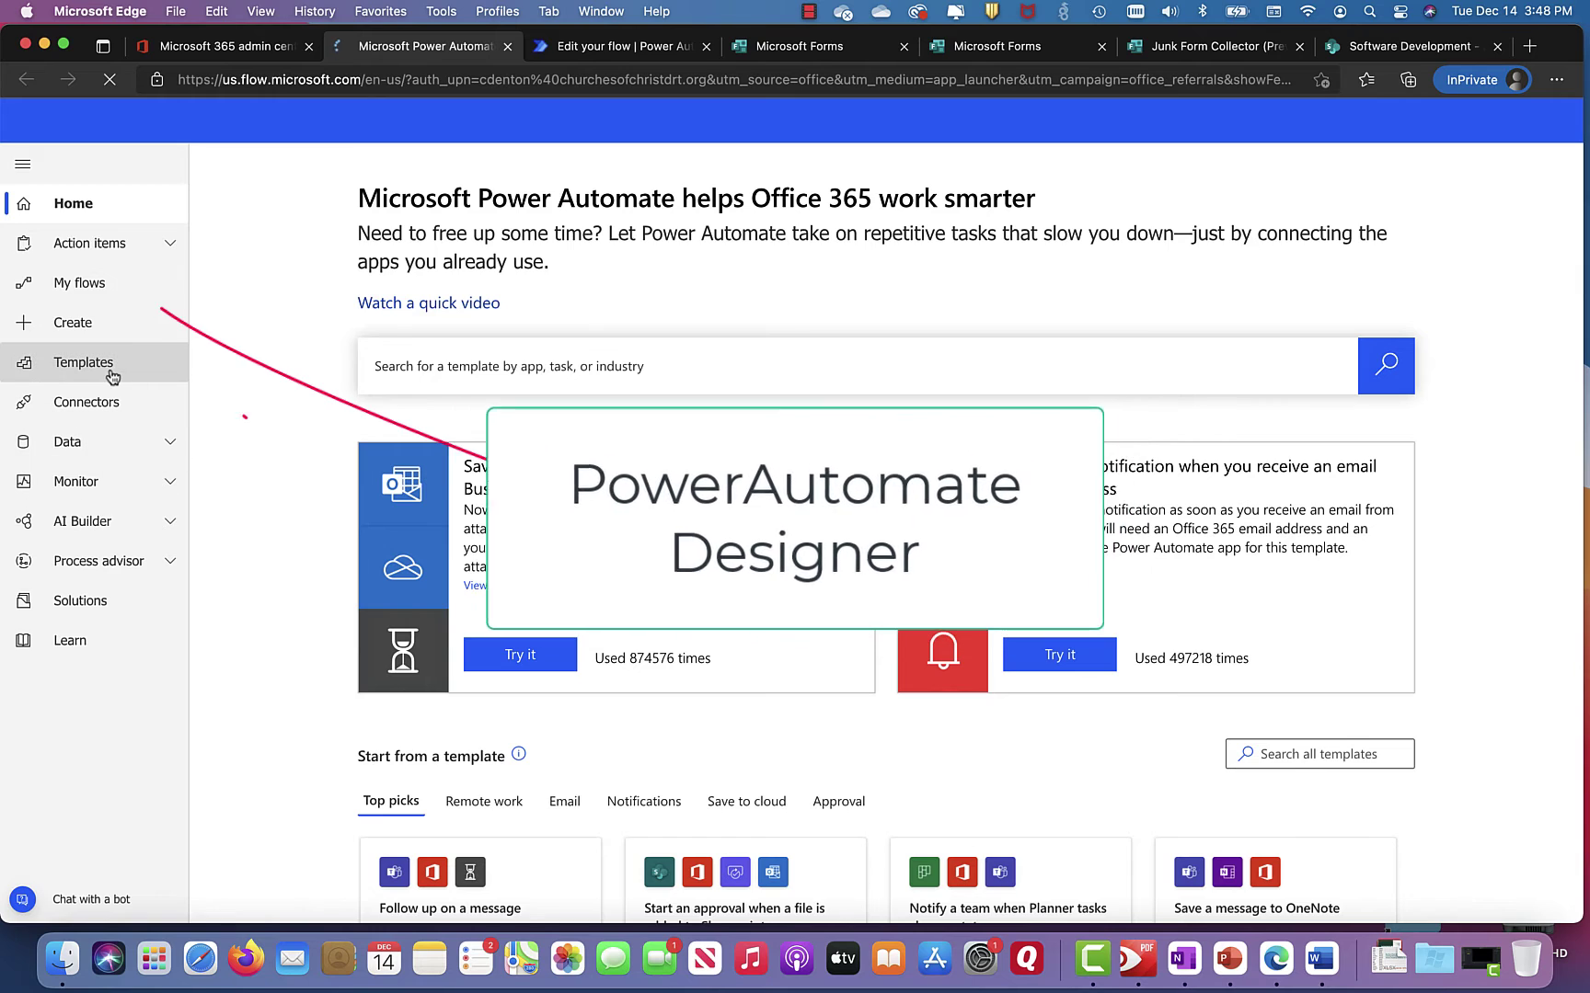
# Step: Check and reload My flows, then move to the Create page for a new flow
pyautogui.click(92, 289)
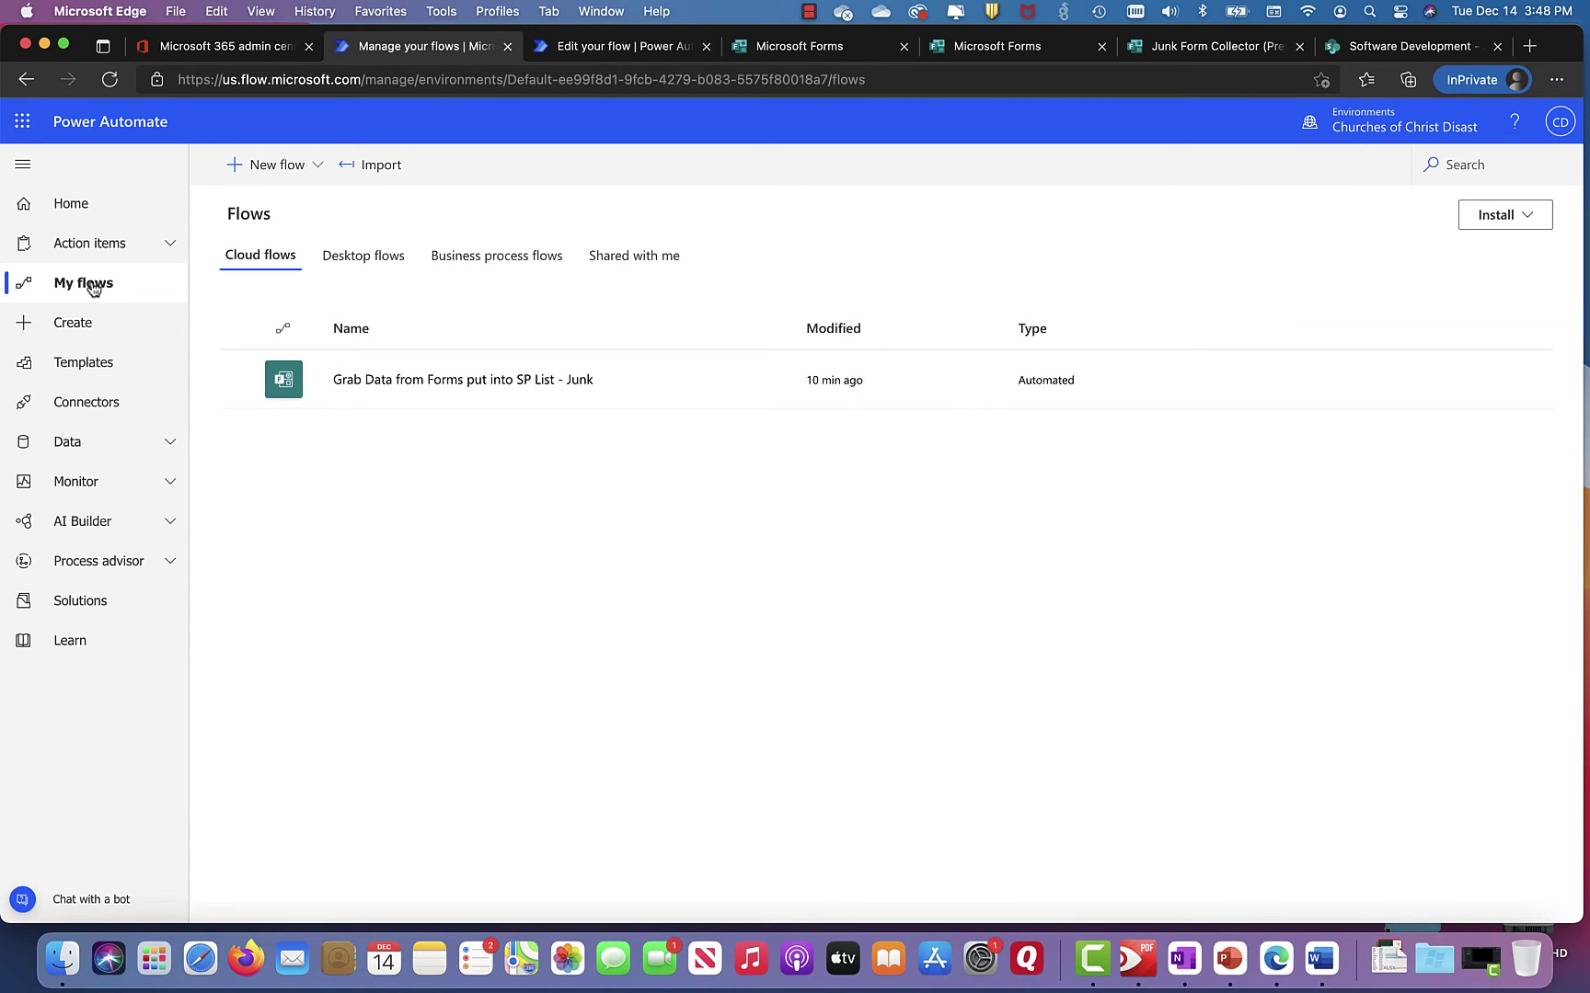
pyautogui.click(380, 380)
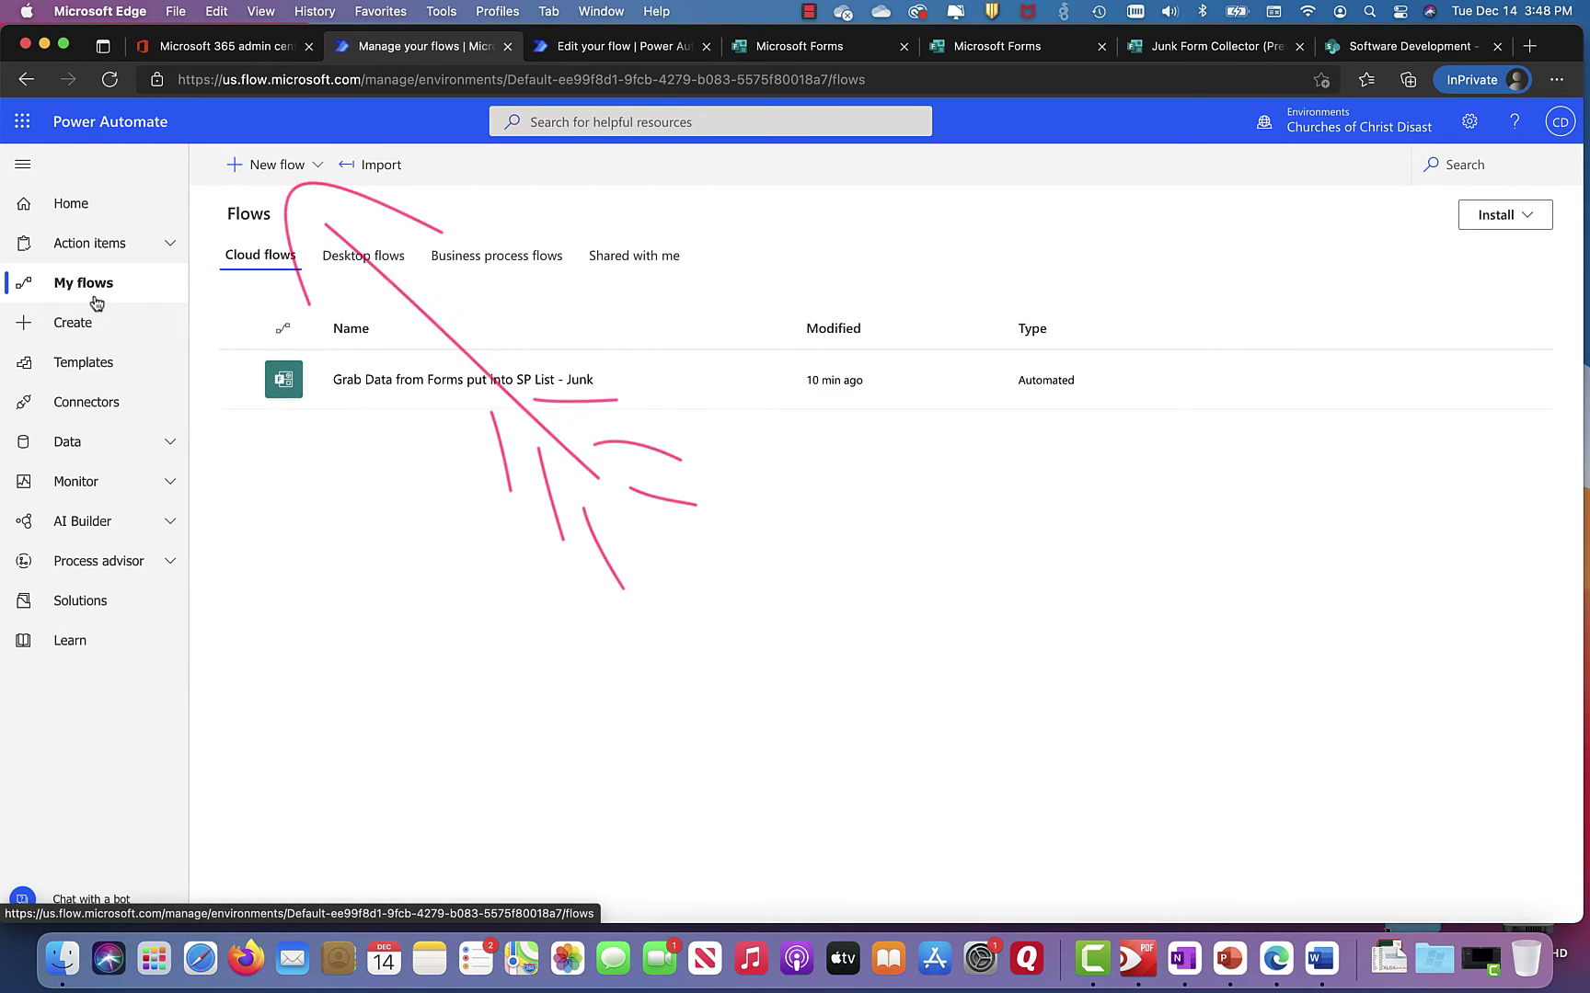
pyautogui.click(74, 328)
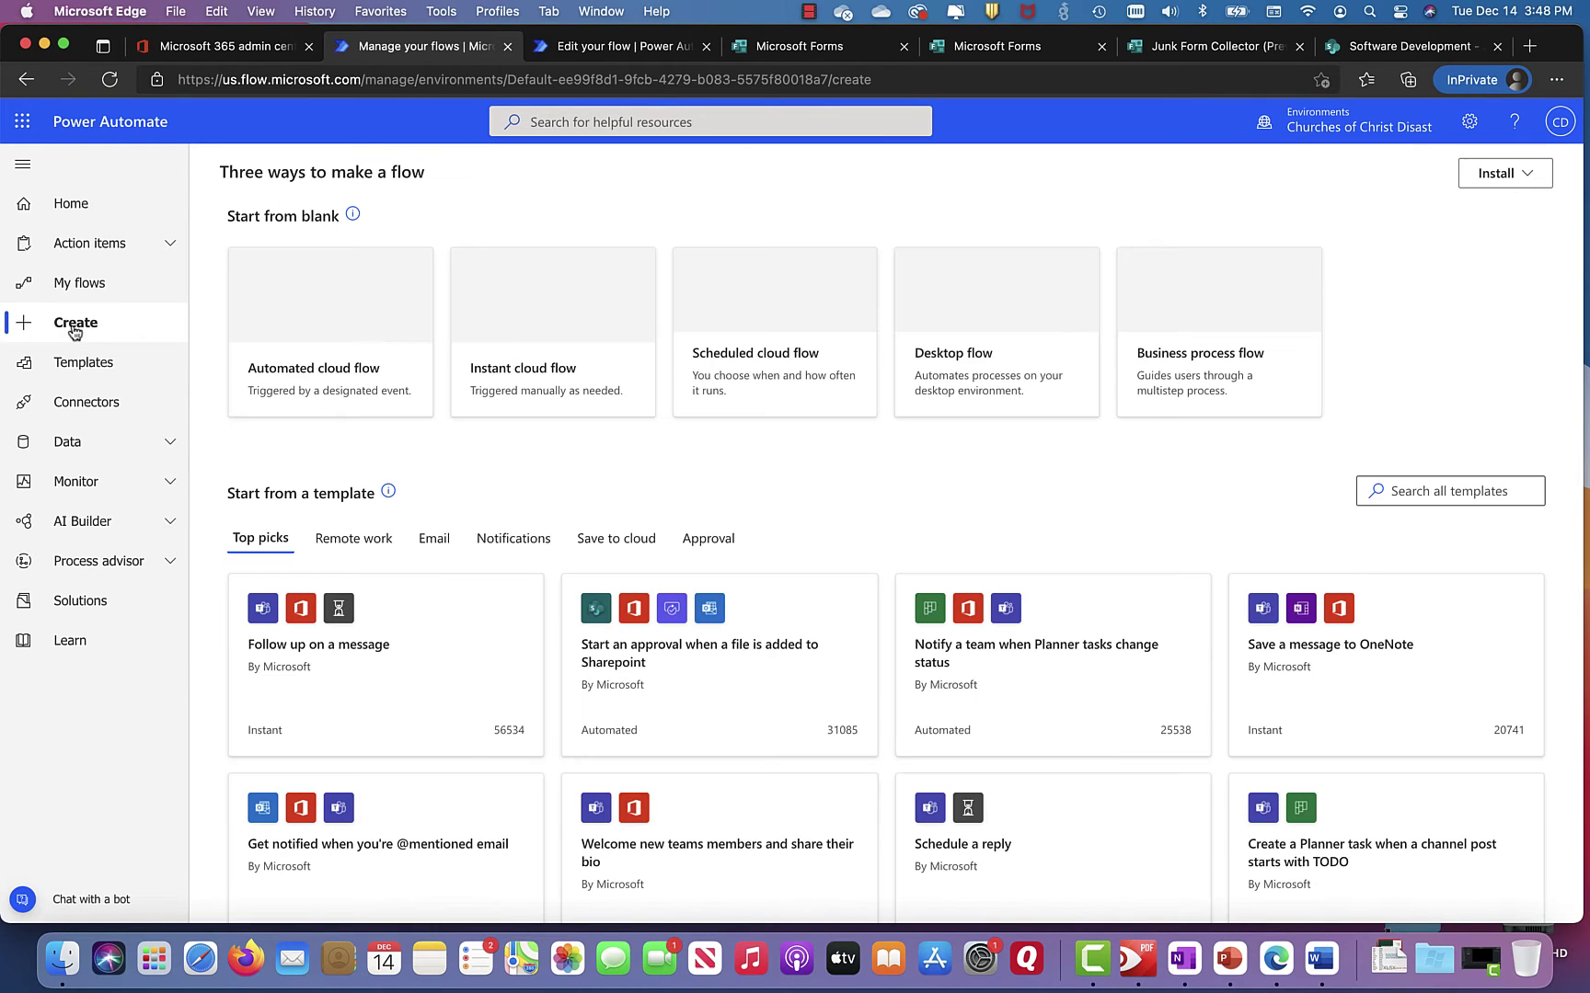
# Step: Start an automated cloud flow named '2nd Grab from Forms to SP - Junk'
pyautogui.click(320, 323)
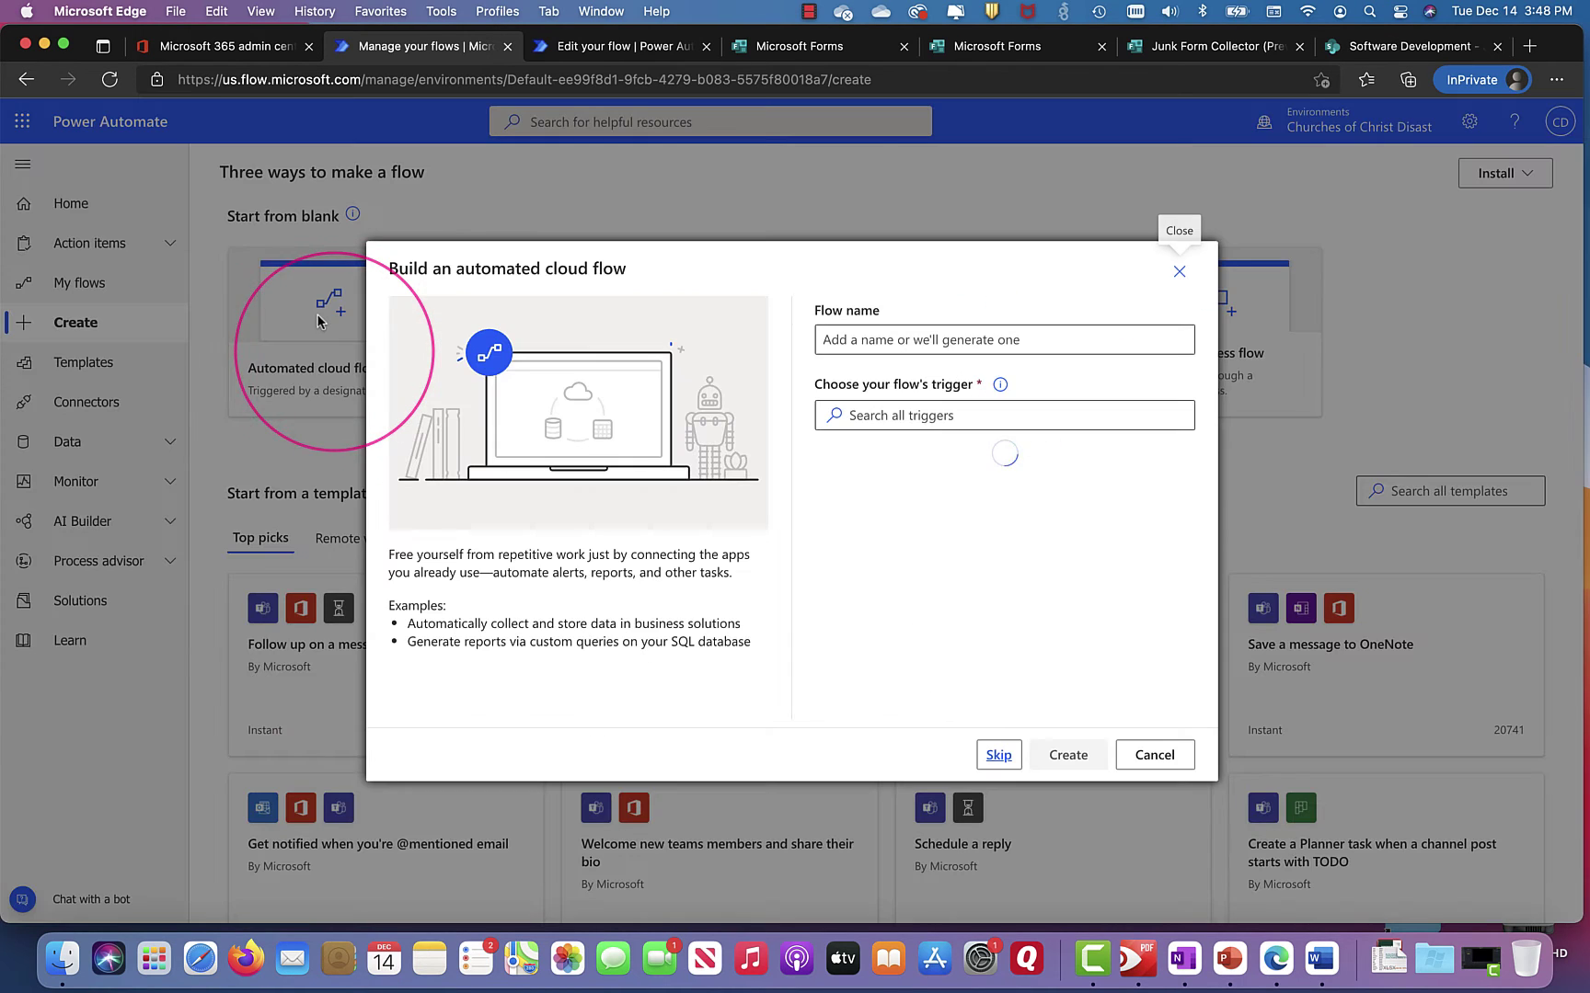
pyautogui.click(841, 342)
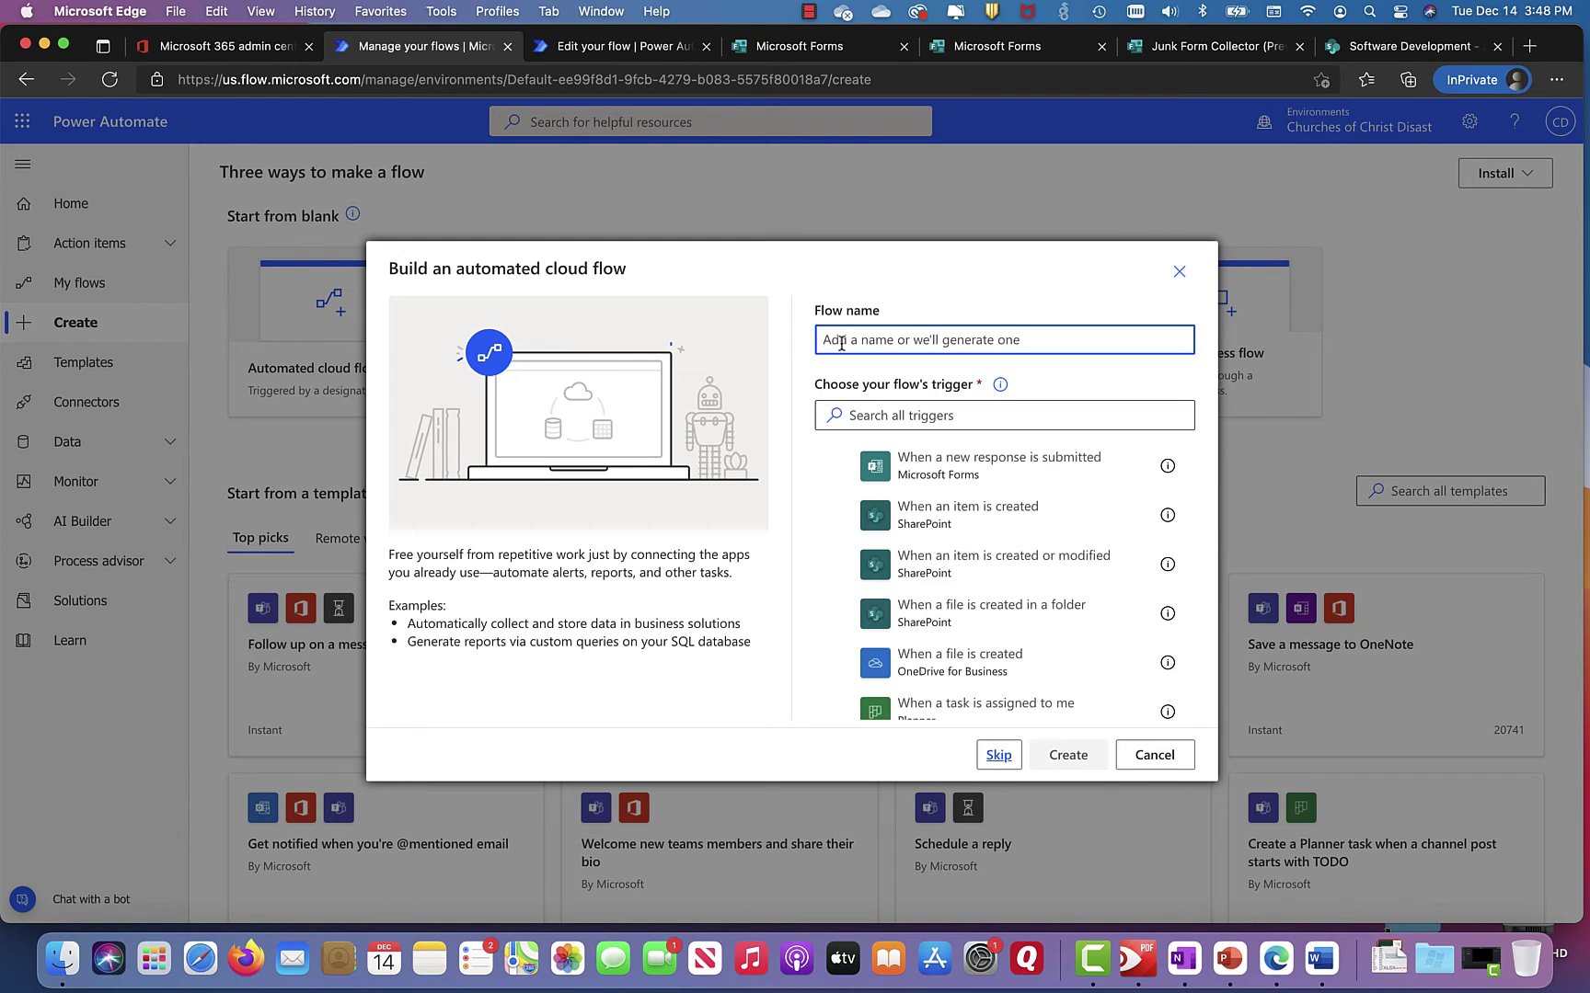
pyautogui.write('2nd Grab')
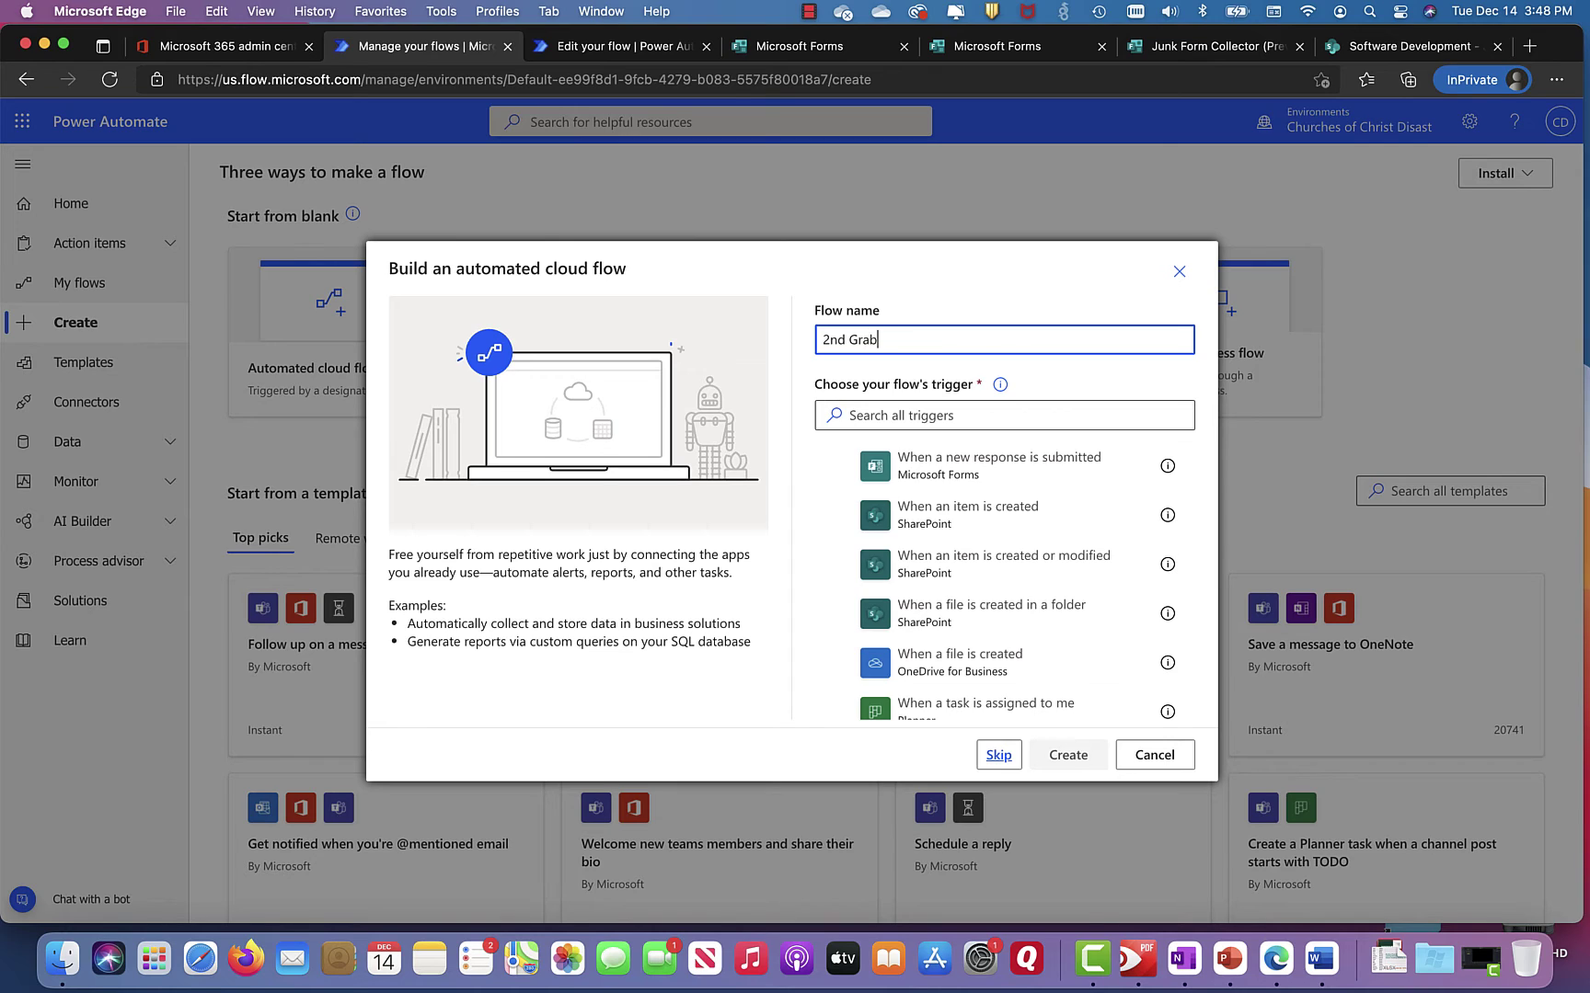
pyautogui.write(' from Forms to SP - Junk')
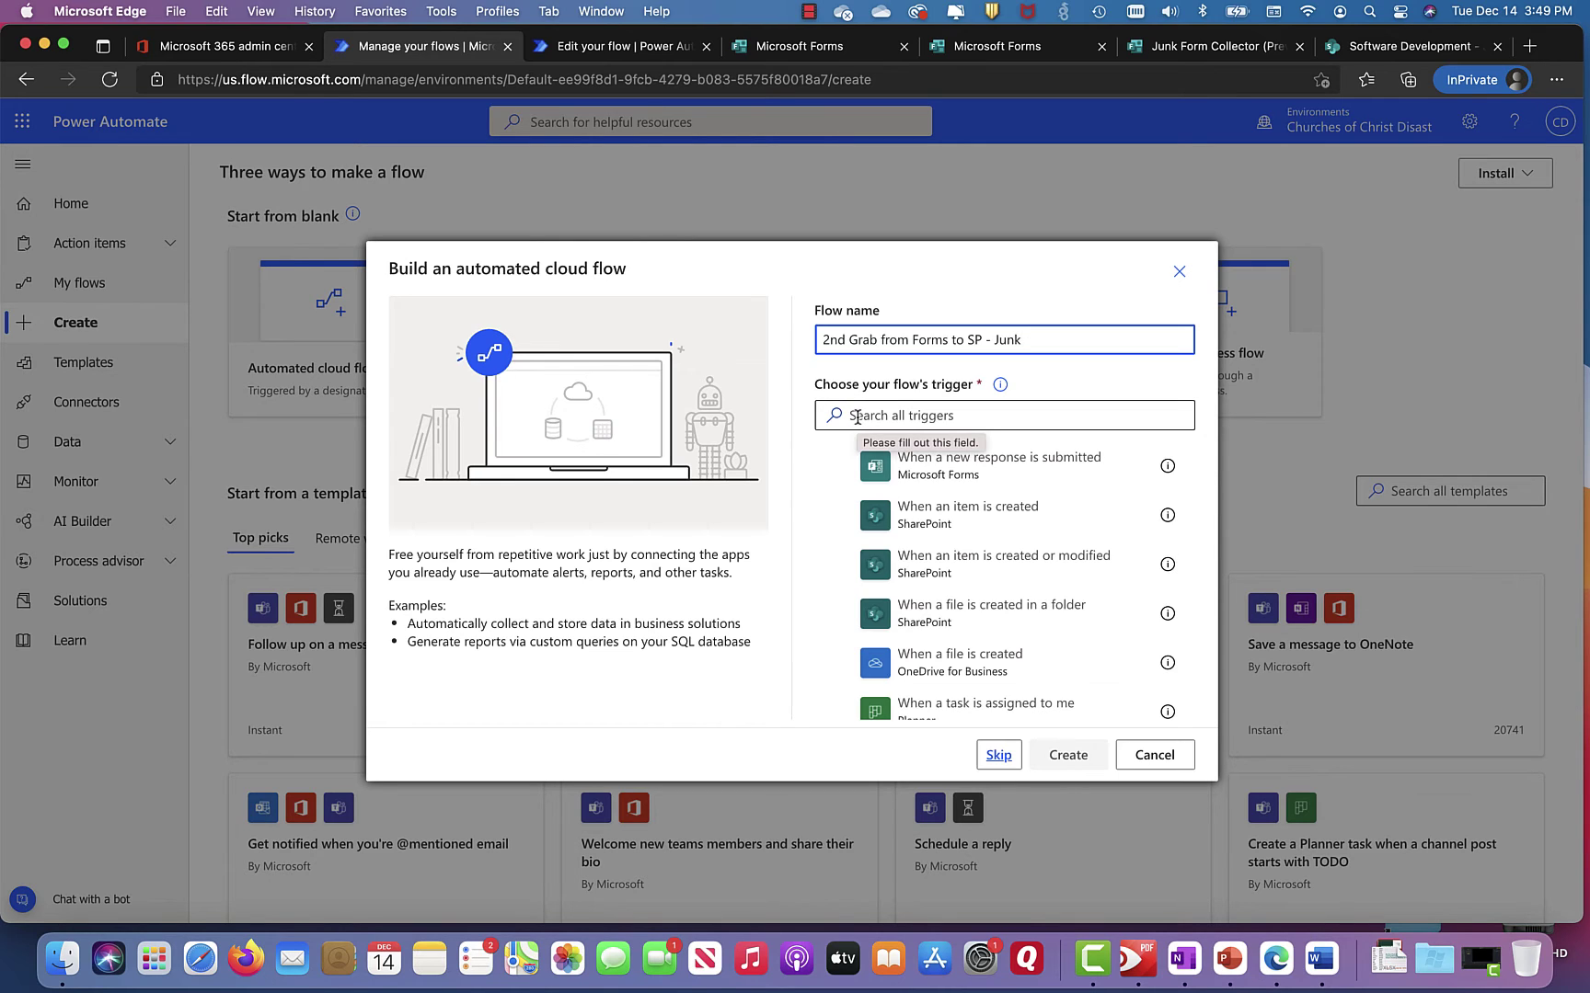
pyautogui.click(857, 416)
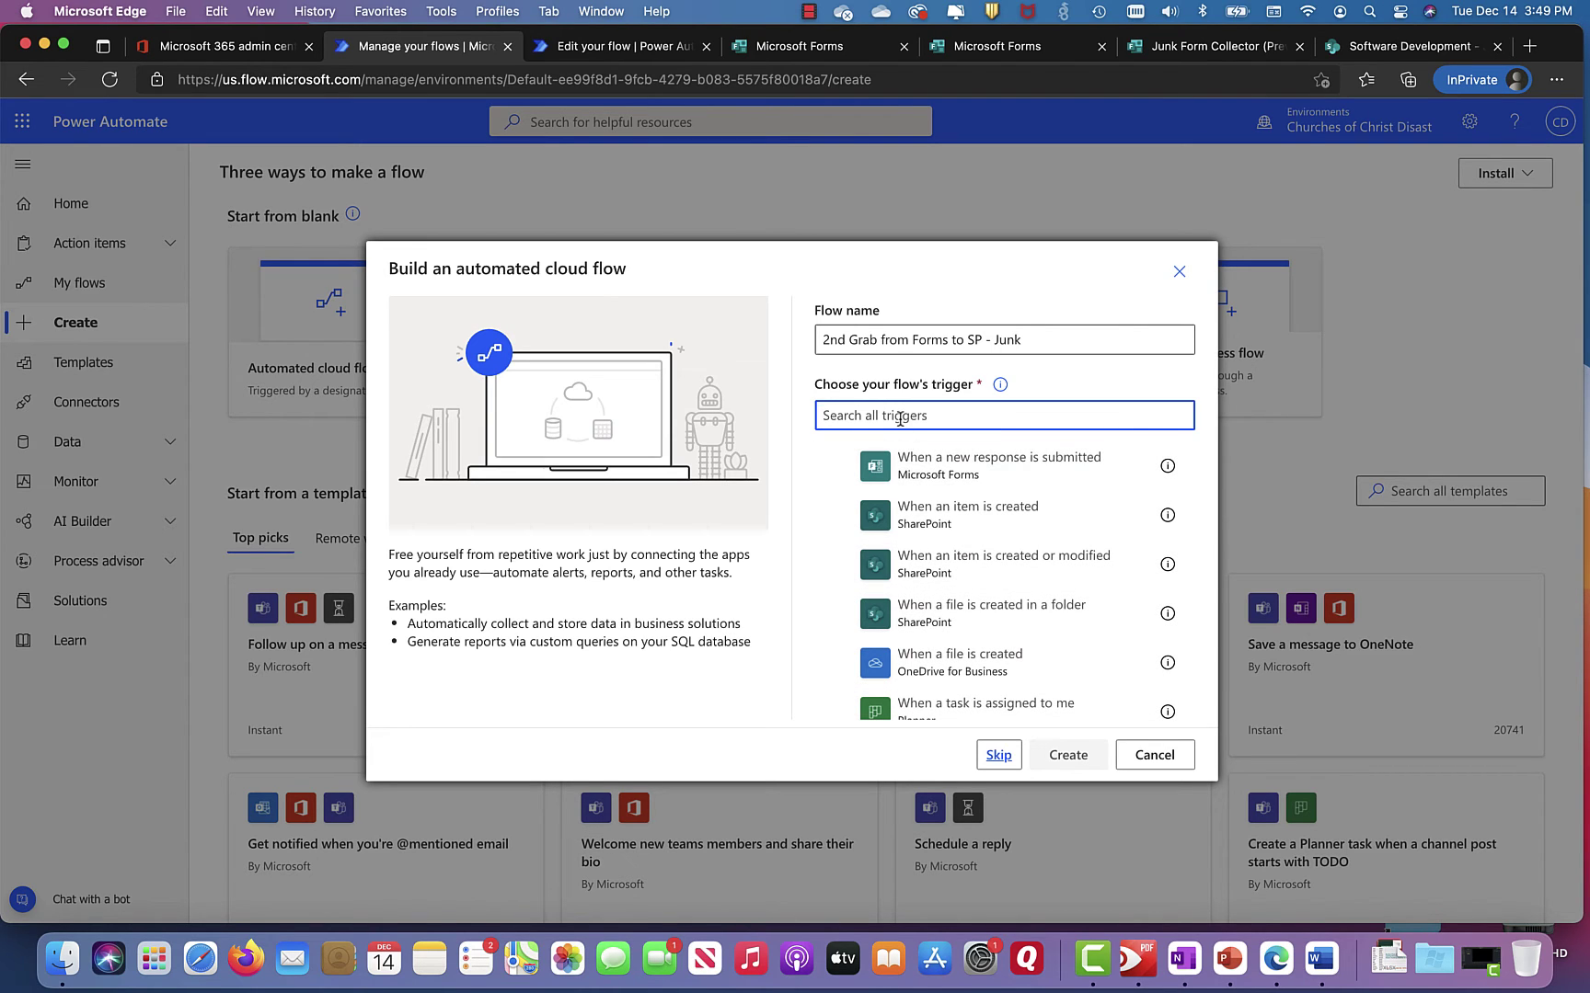
# Step: Search triggers for 'when a form is submitted' and pick Microsoft Forms' 'When a new response is submitted'
pyautogui.write('when a form is ')
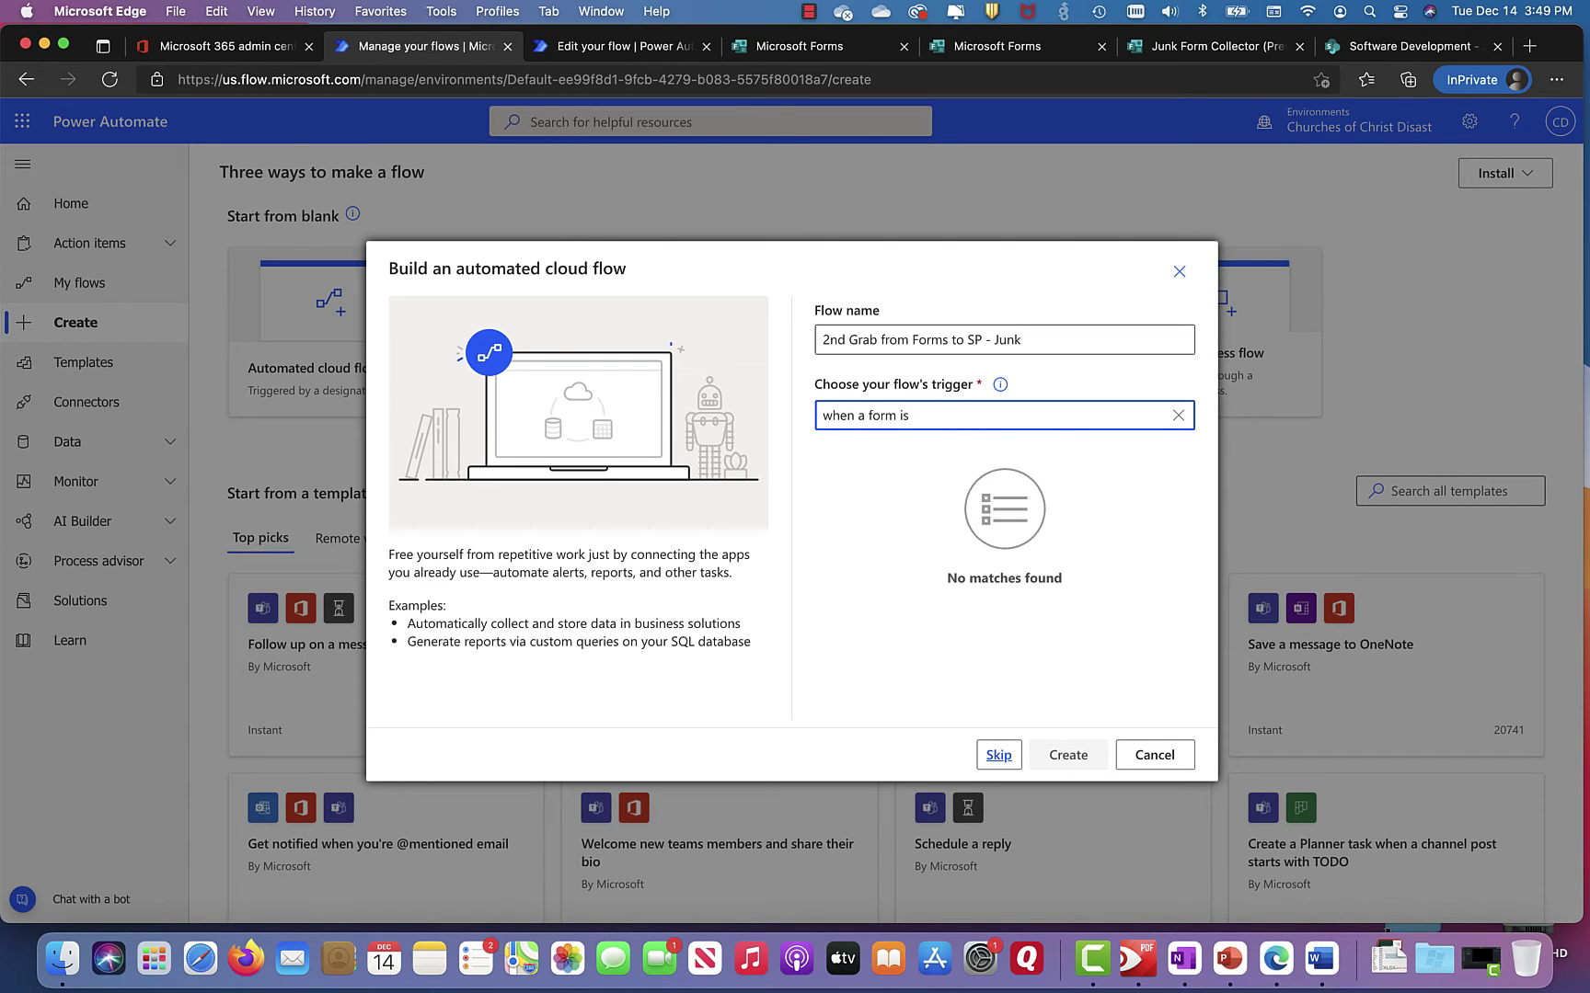
pyautogui.write('su')
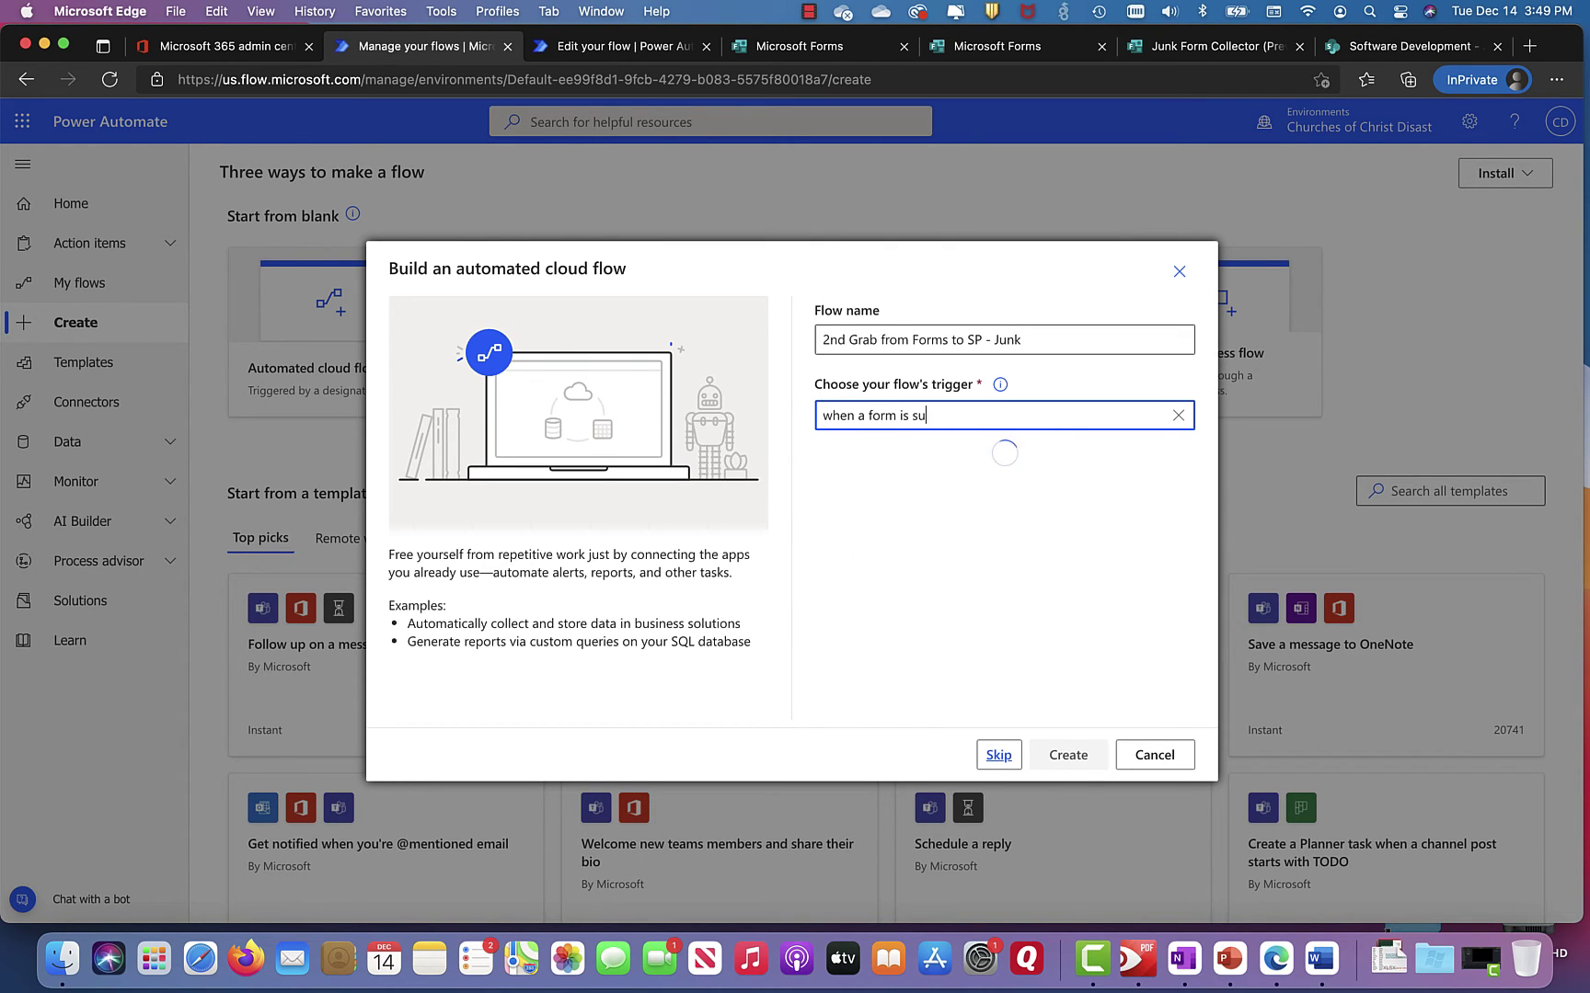
pyautogui.write('bmitted')
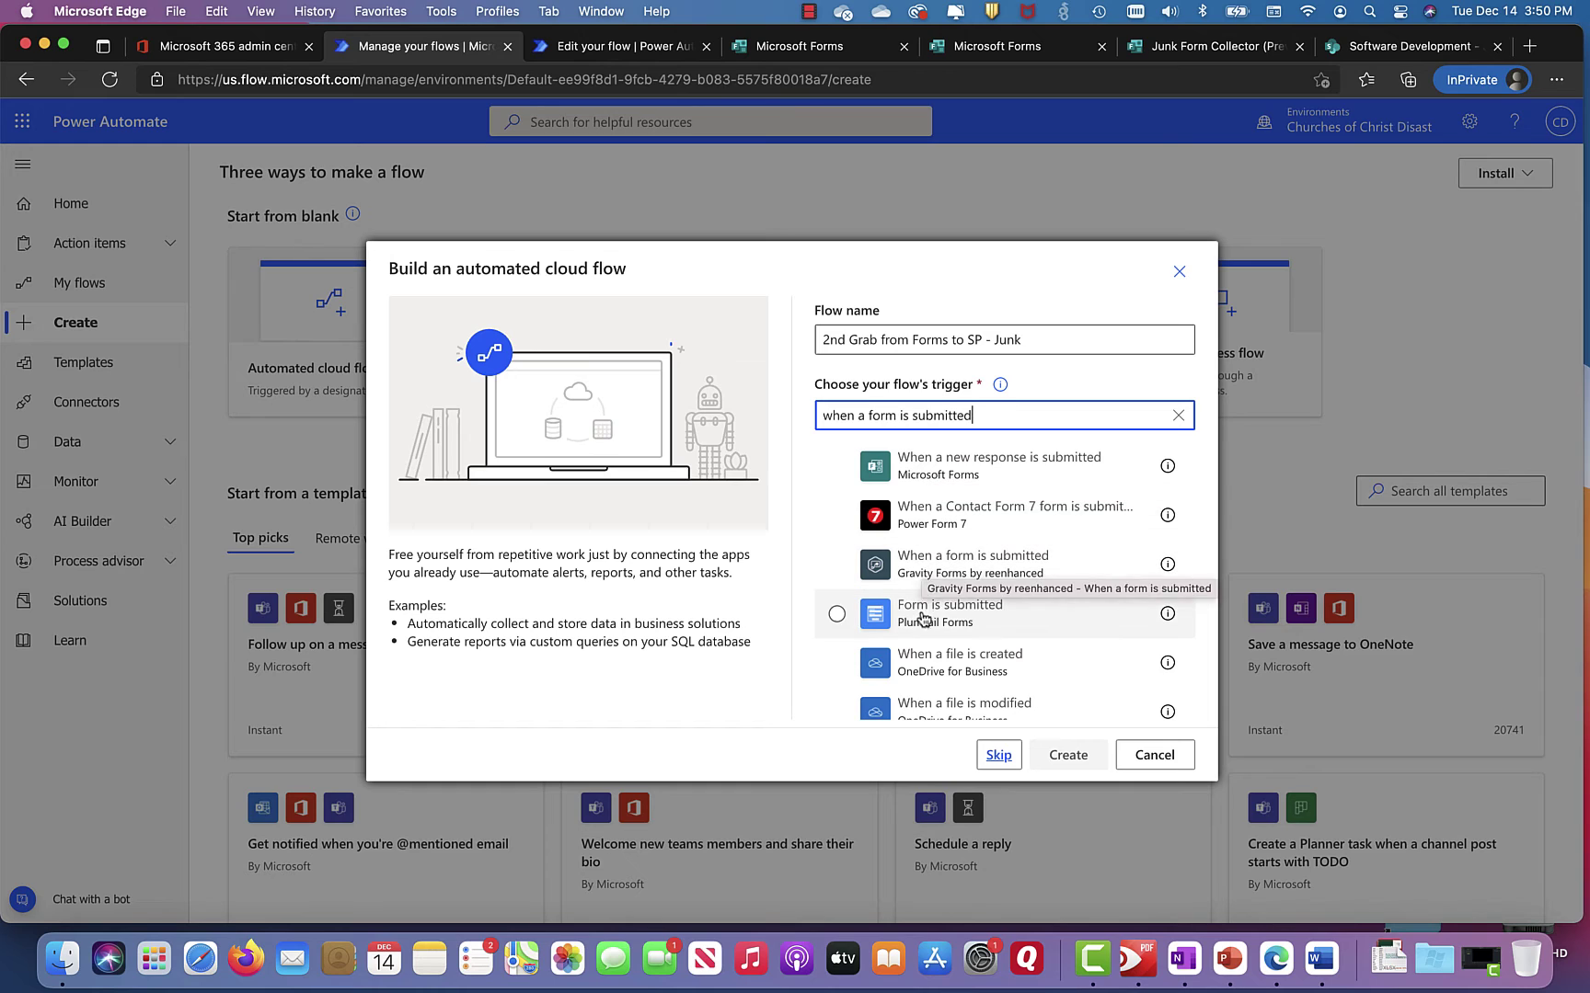
pyautogui.scroll(-2, 920, 679)
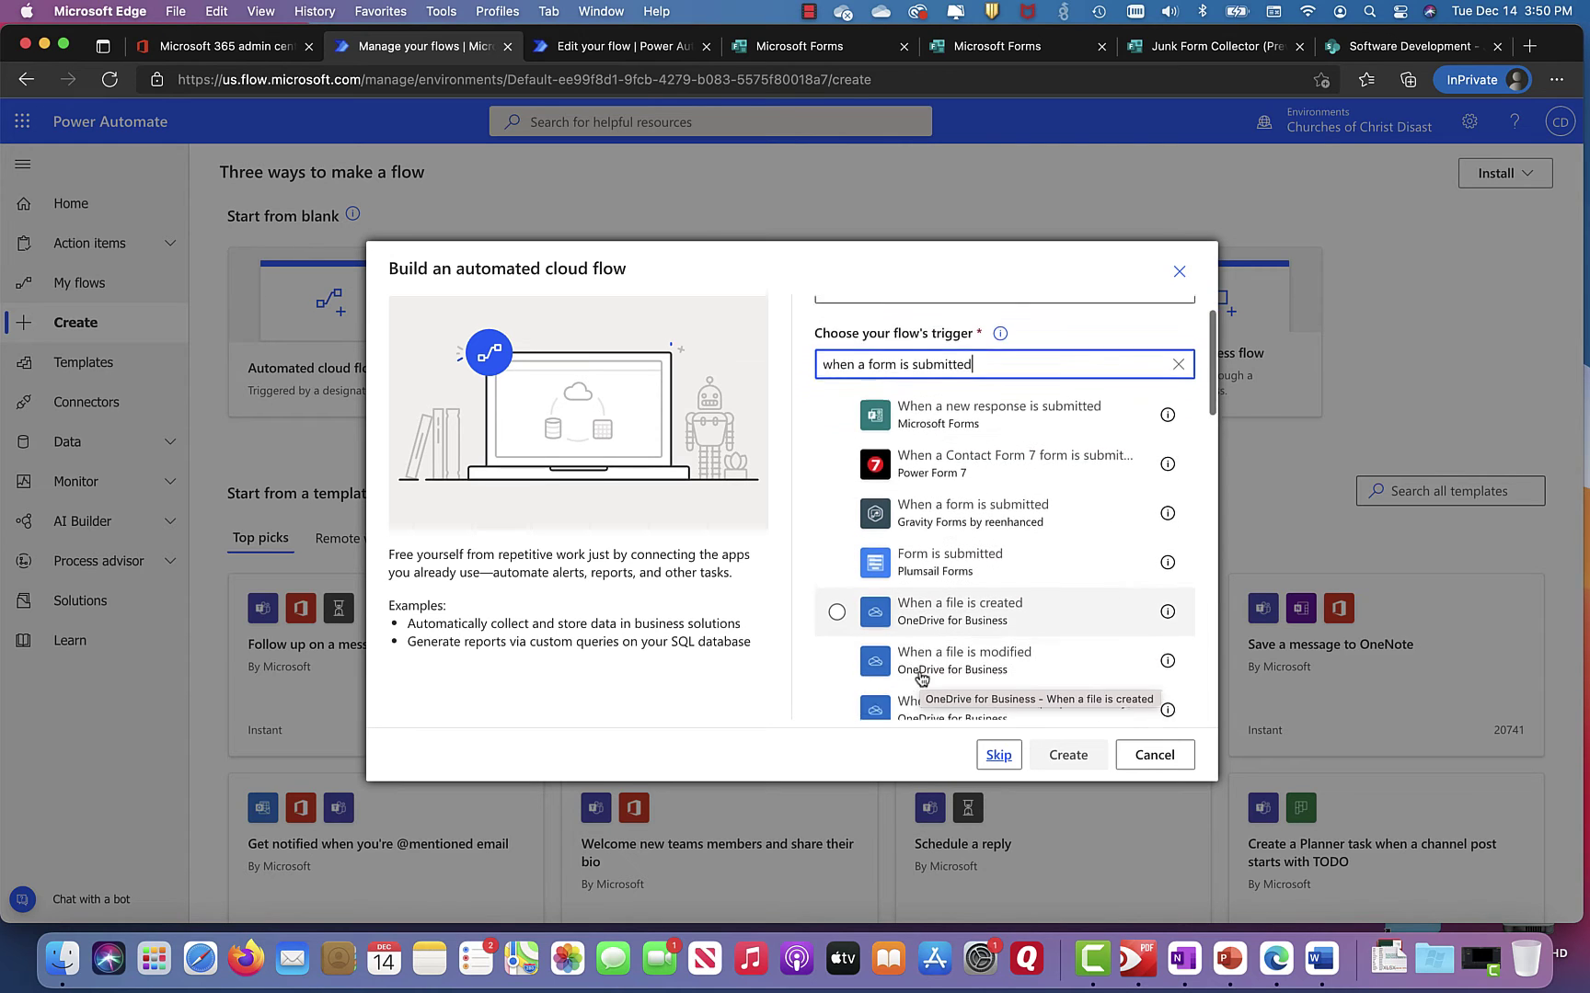
pyautogui.scroll(2, 920, 679)
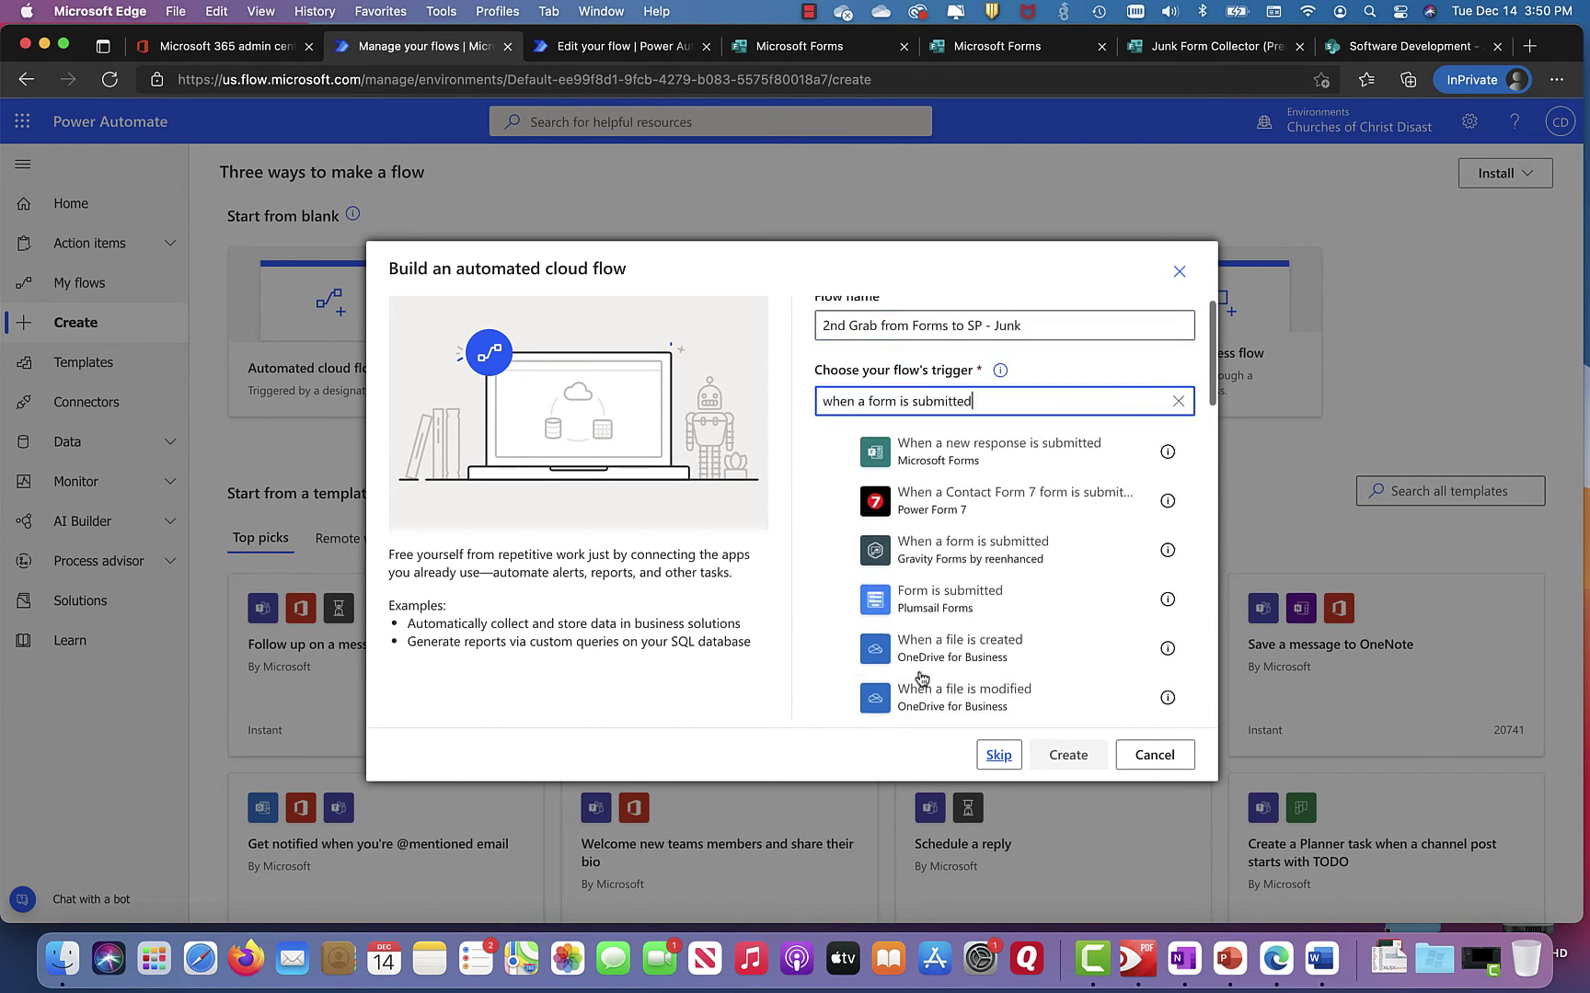
pyautogui.click(931, 469)
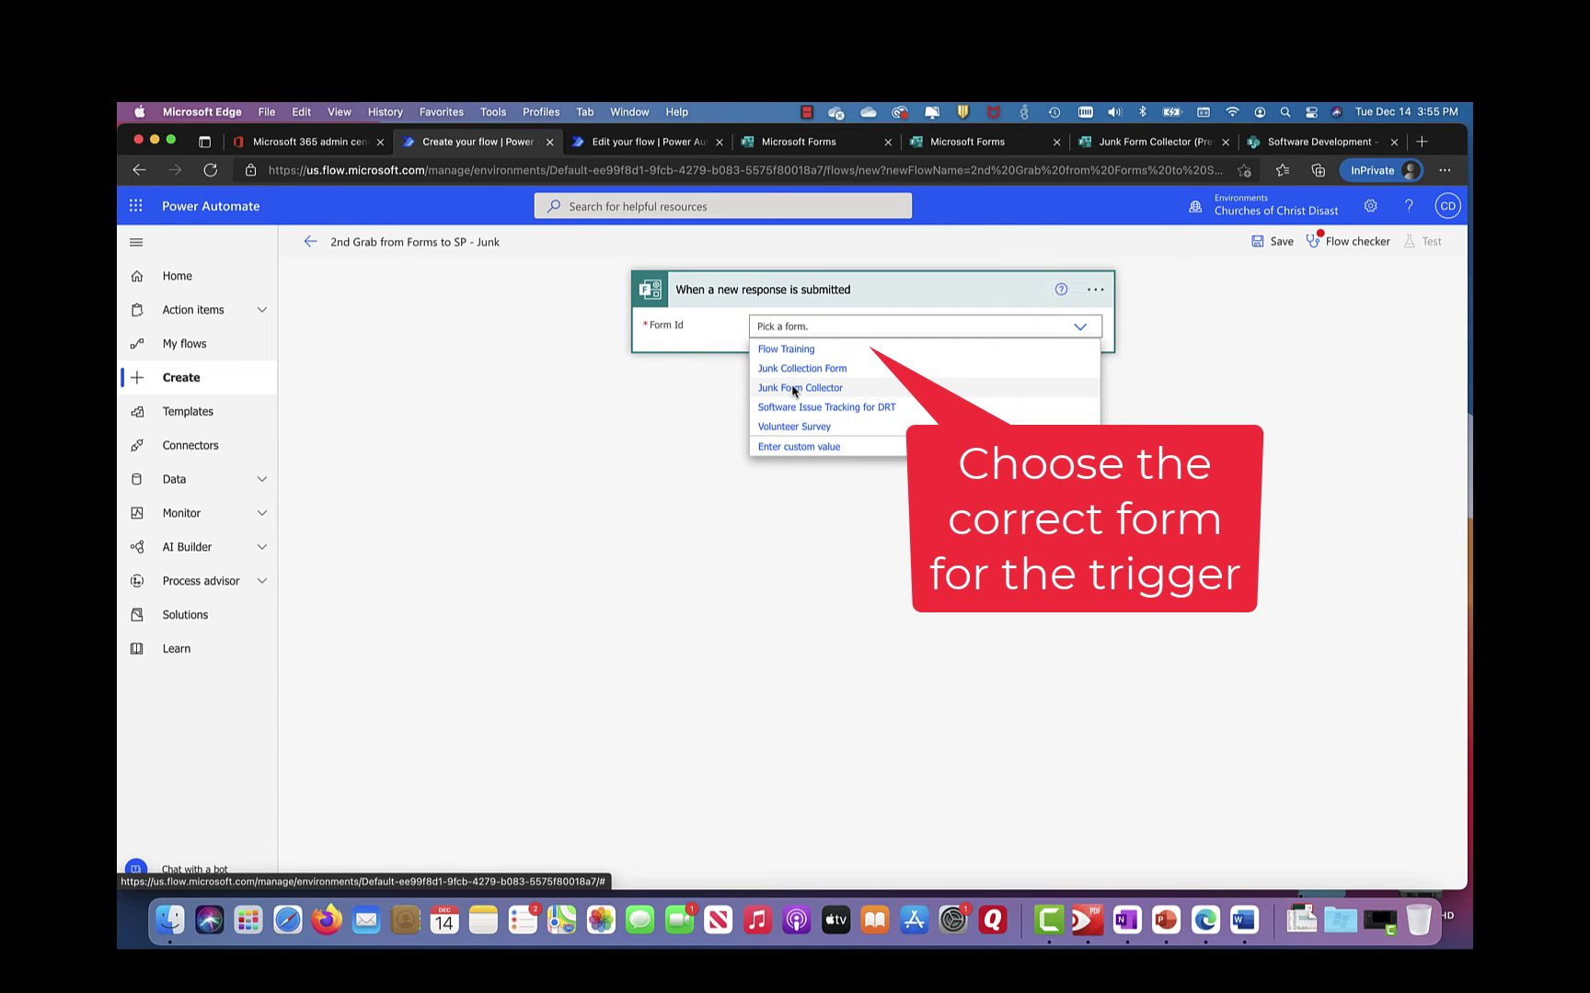
# Step: Set the trigger's form to Junk Form Collector and add a Microsoft Forms Get response details action
pyautogui.click(794, 389)
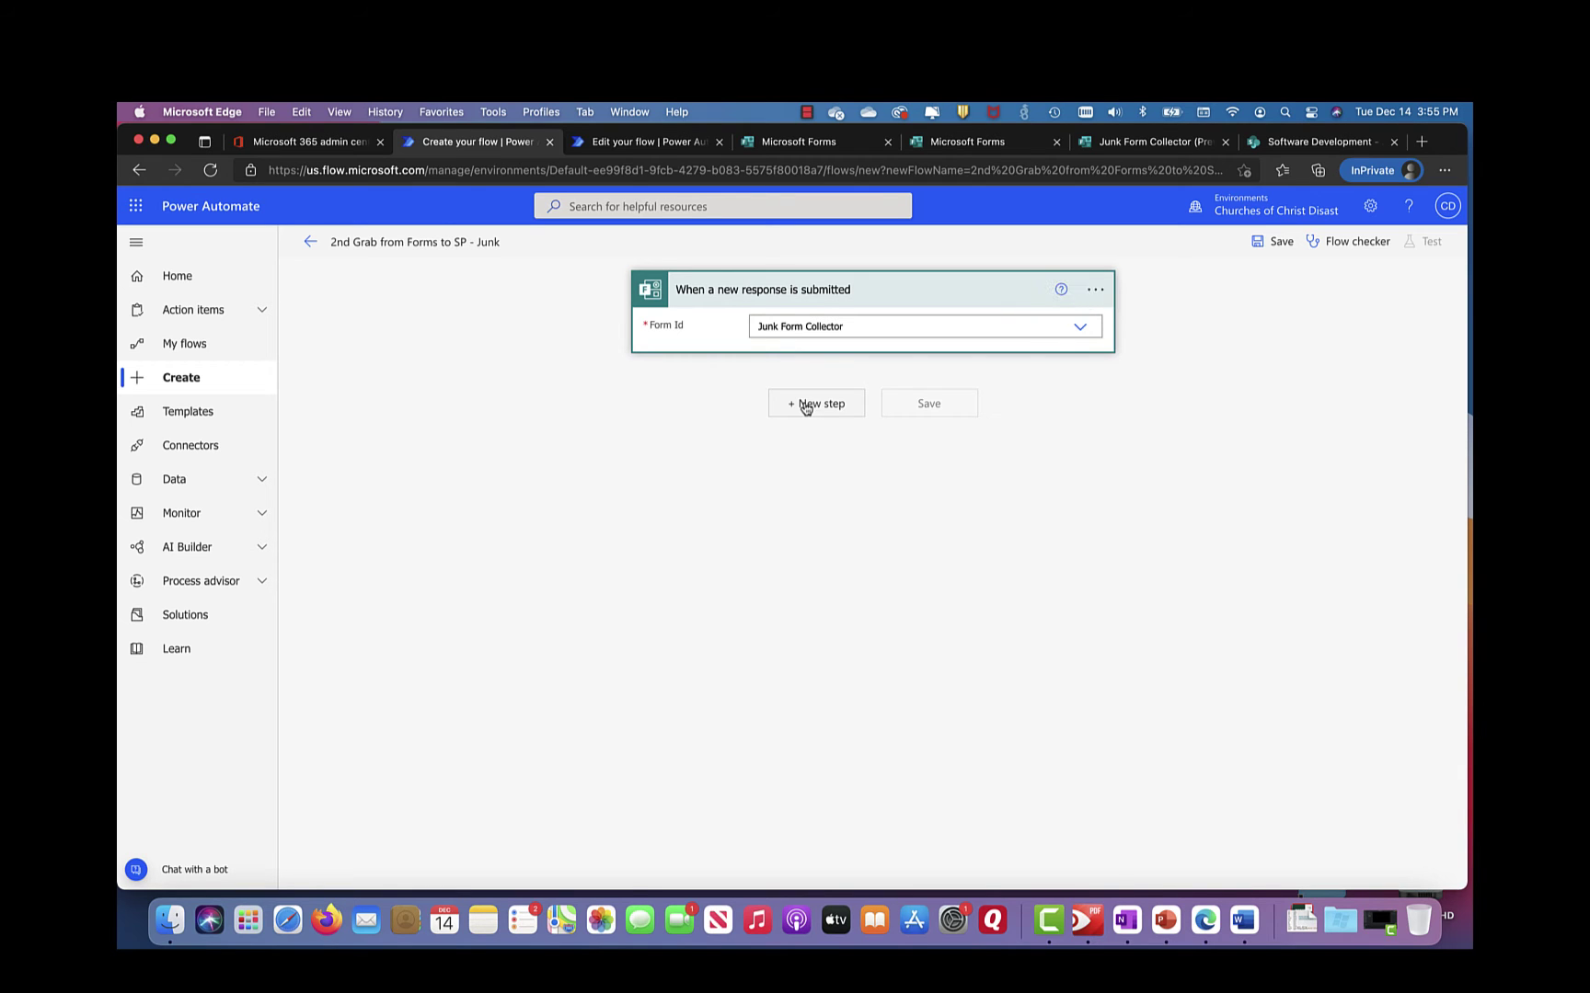
pyautogui.click(806, 406)
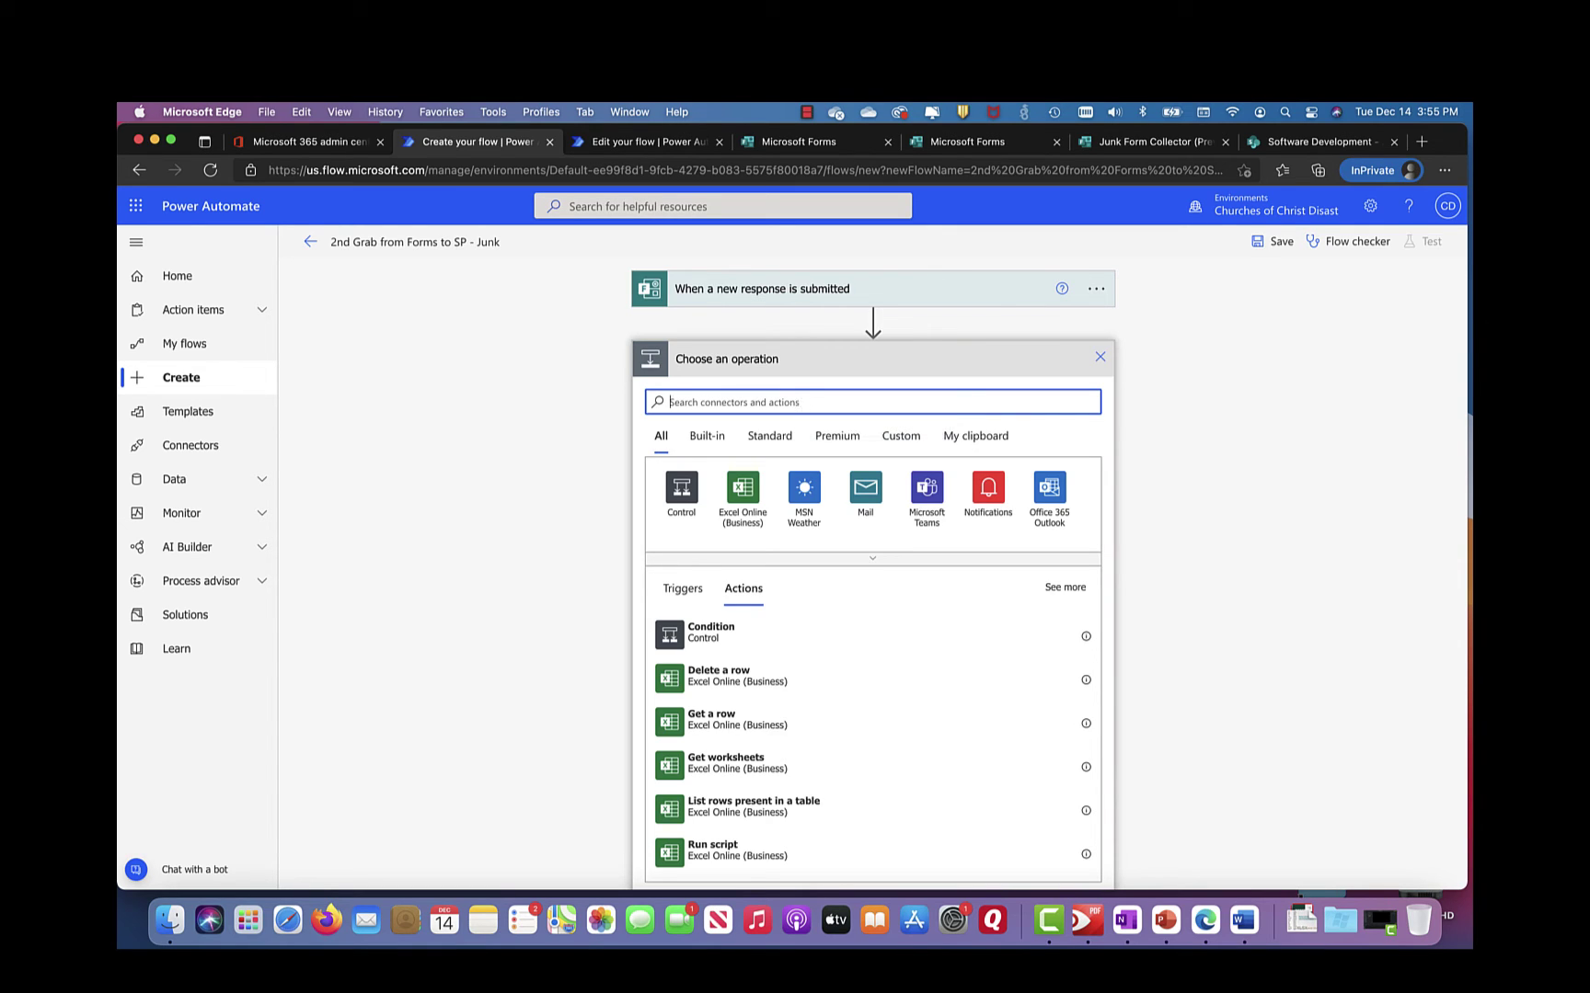
pyautogui.write('Get respon')
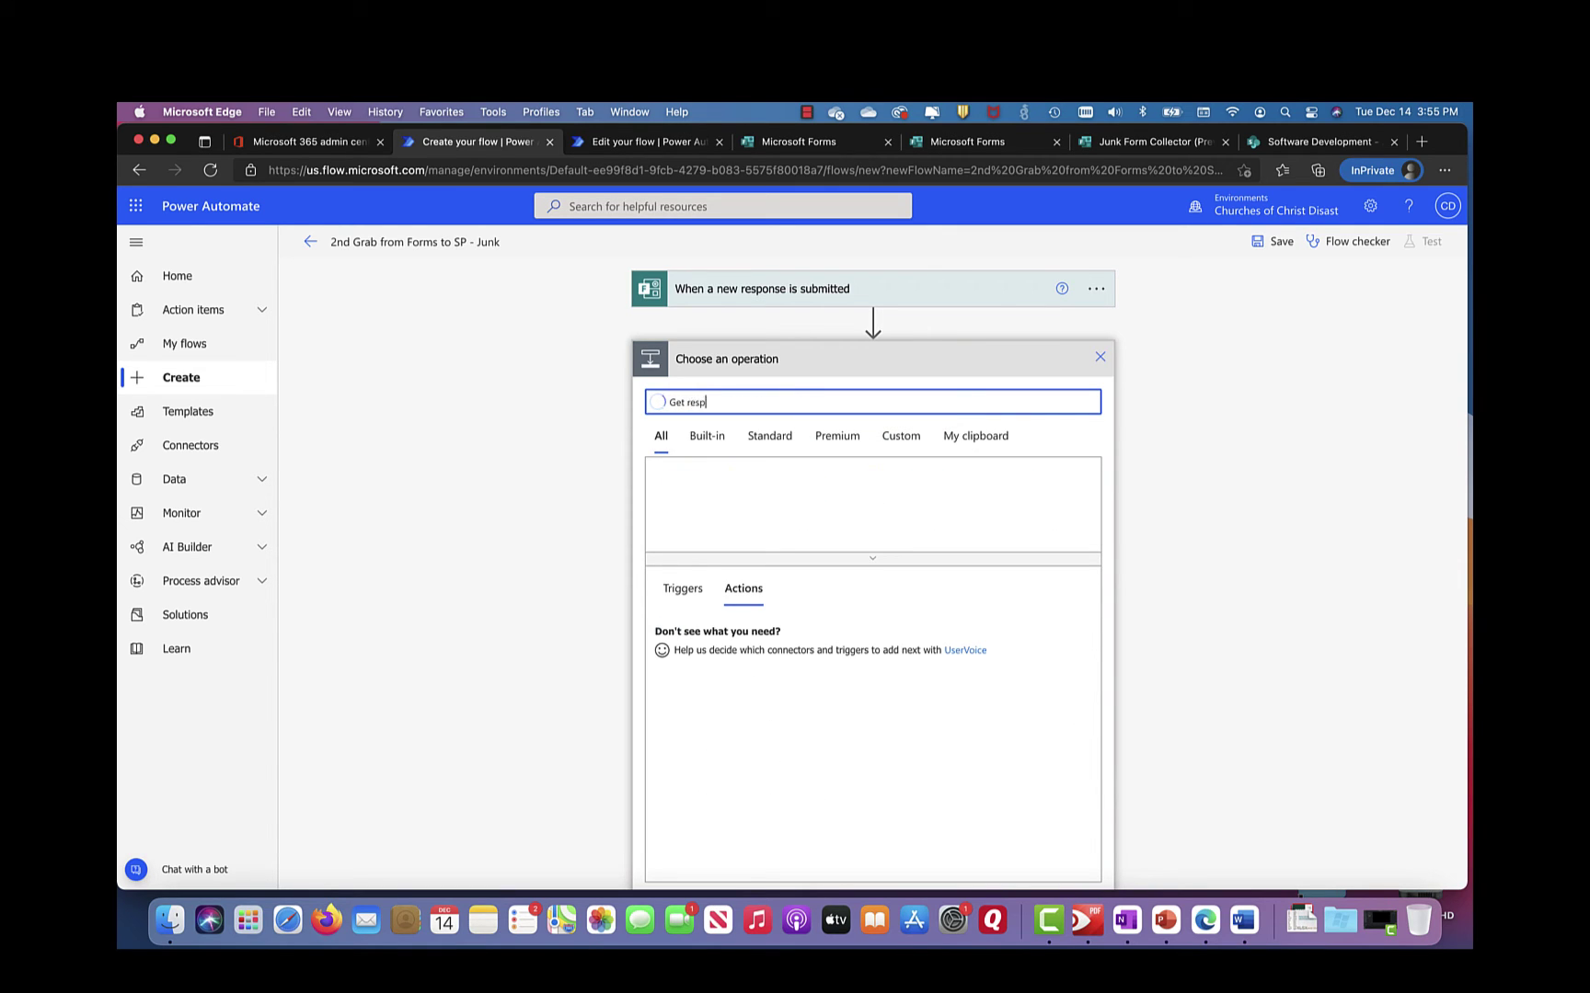
pyautogui.press('BackSpace')
pyautogui.write('ponse detil')
pyautogui.press('BackSpace')
pyautogui.press('BackSpace')
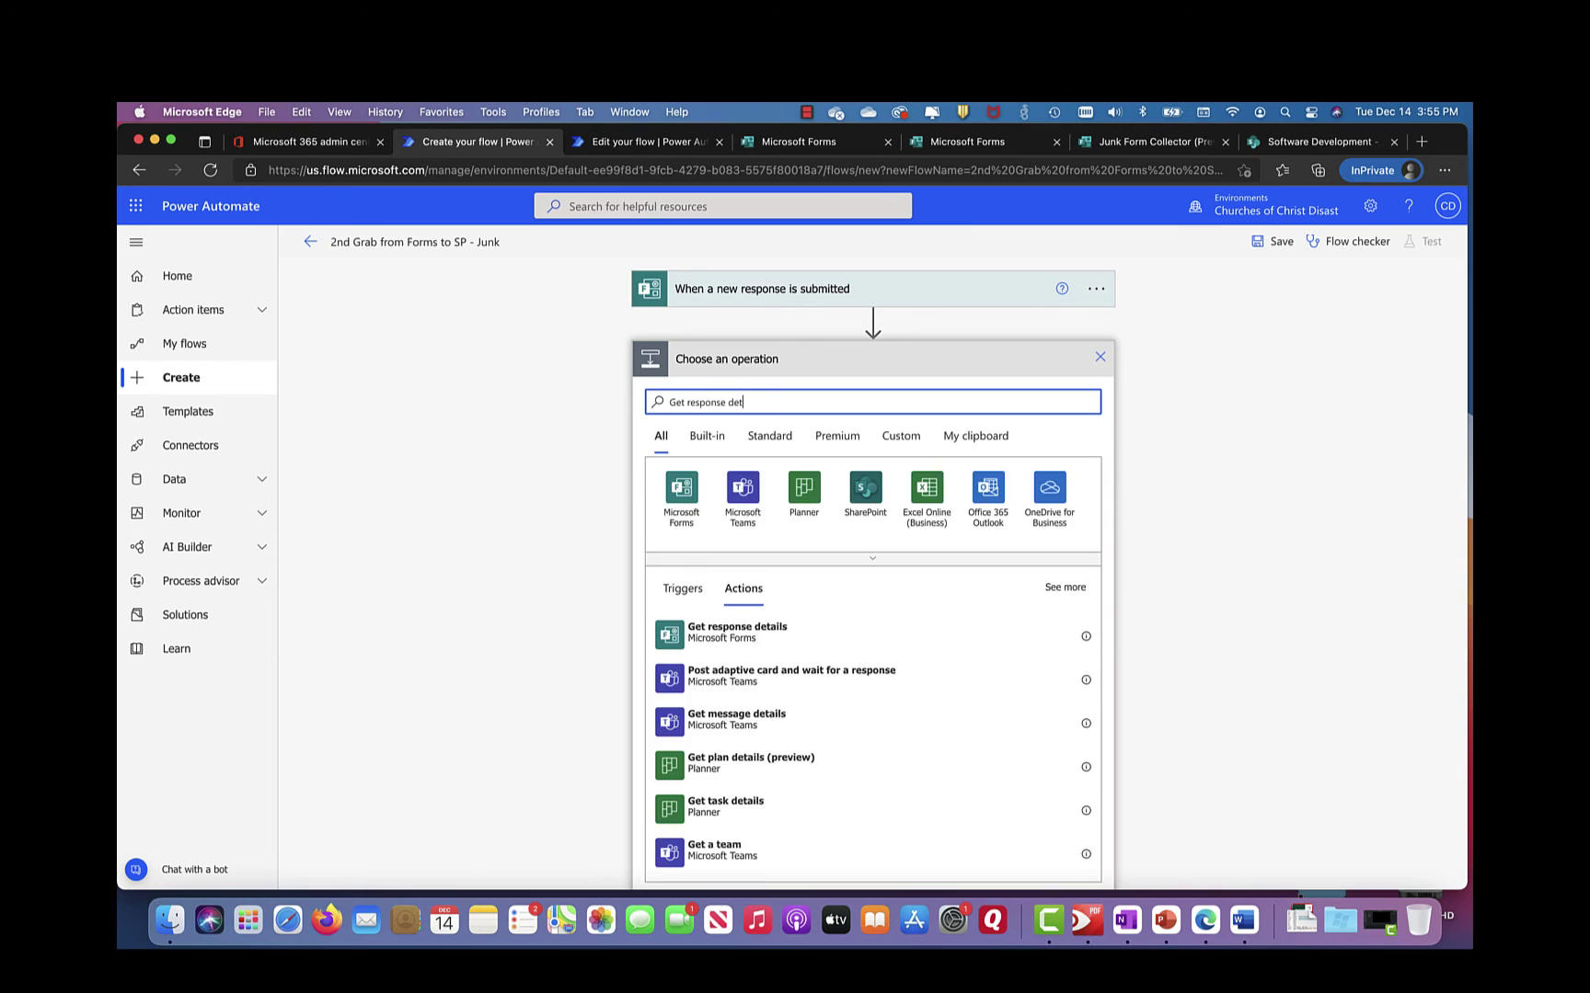
pyautogui.write('ails')
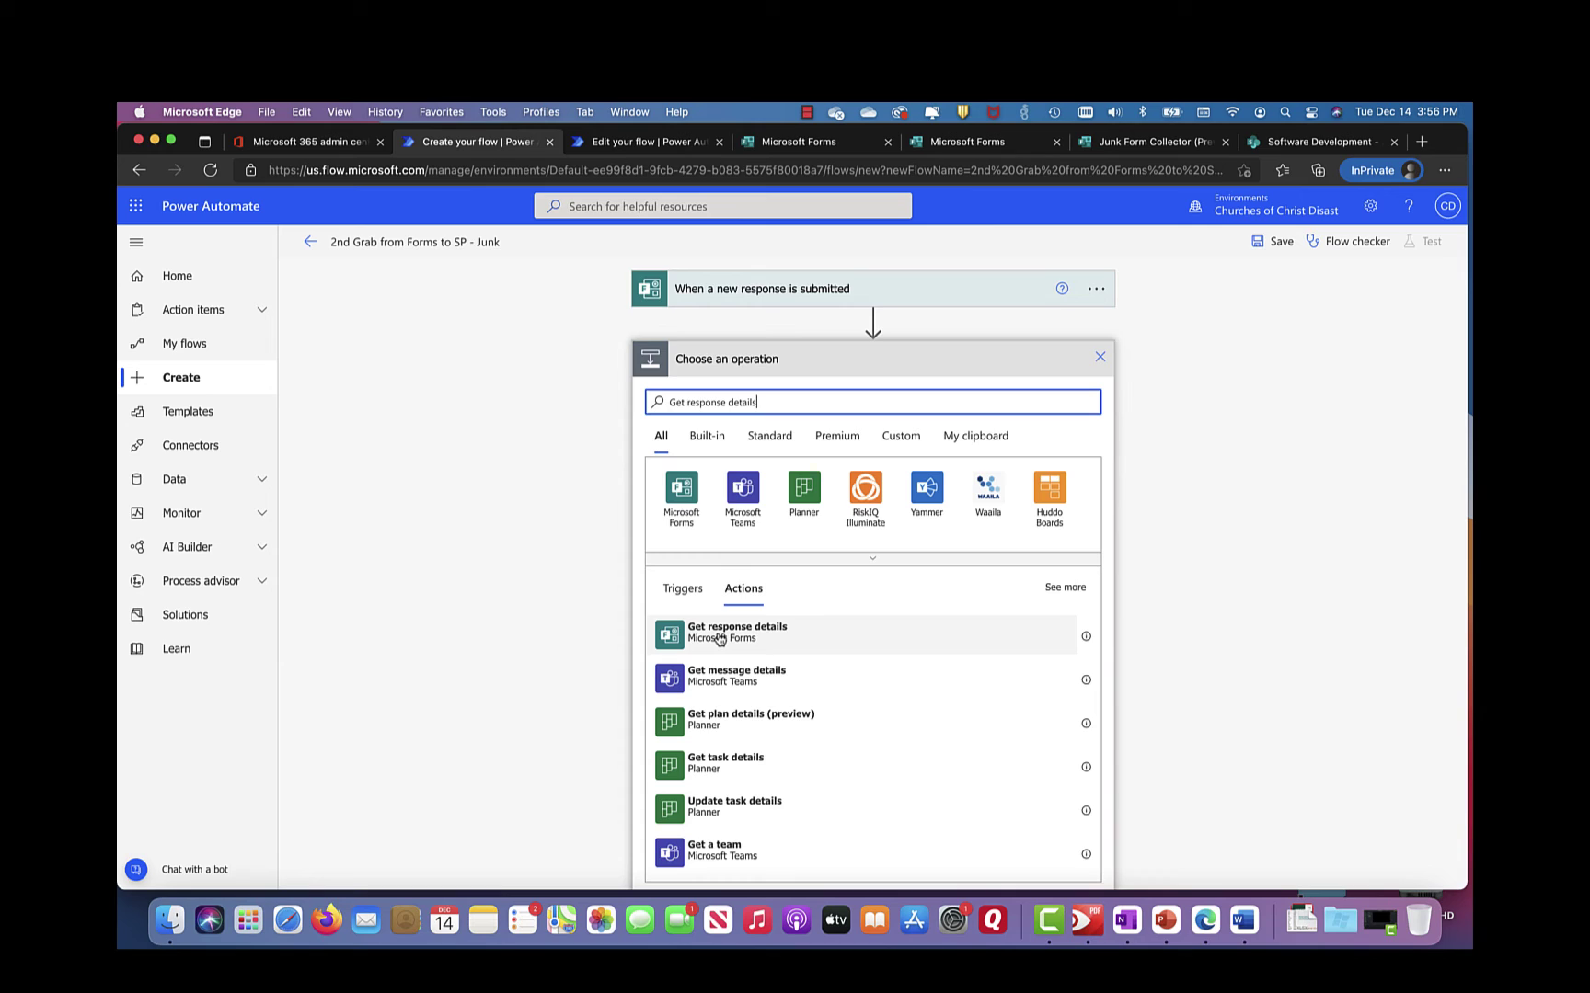
pyautogui.click(719, 639)
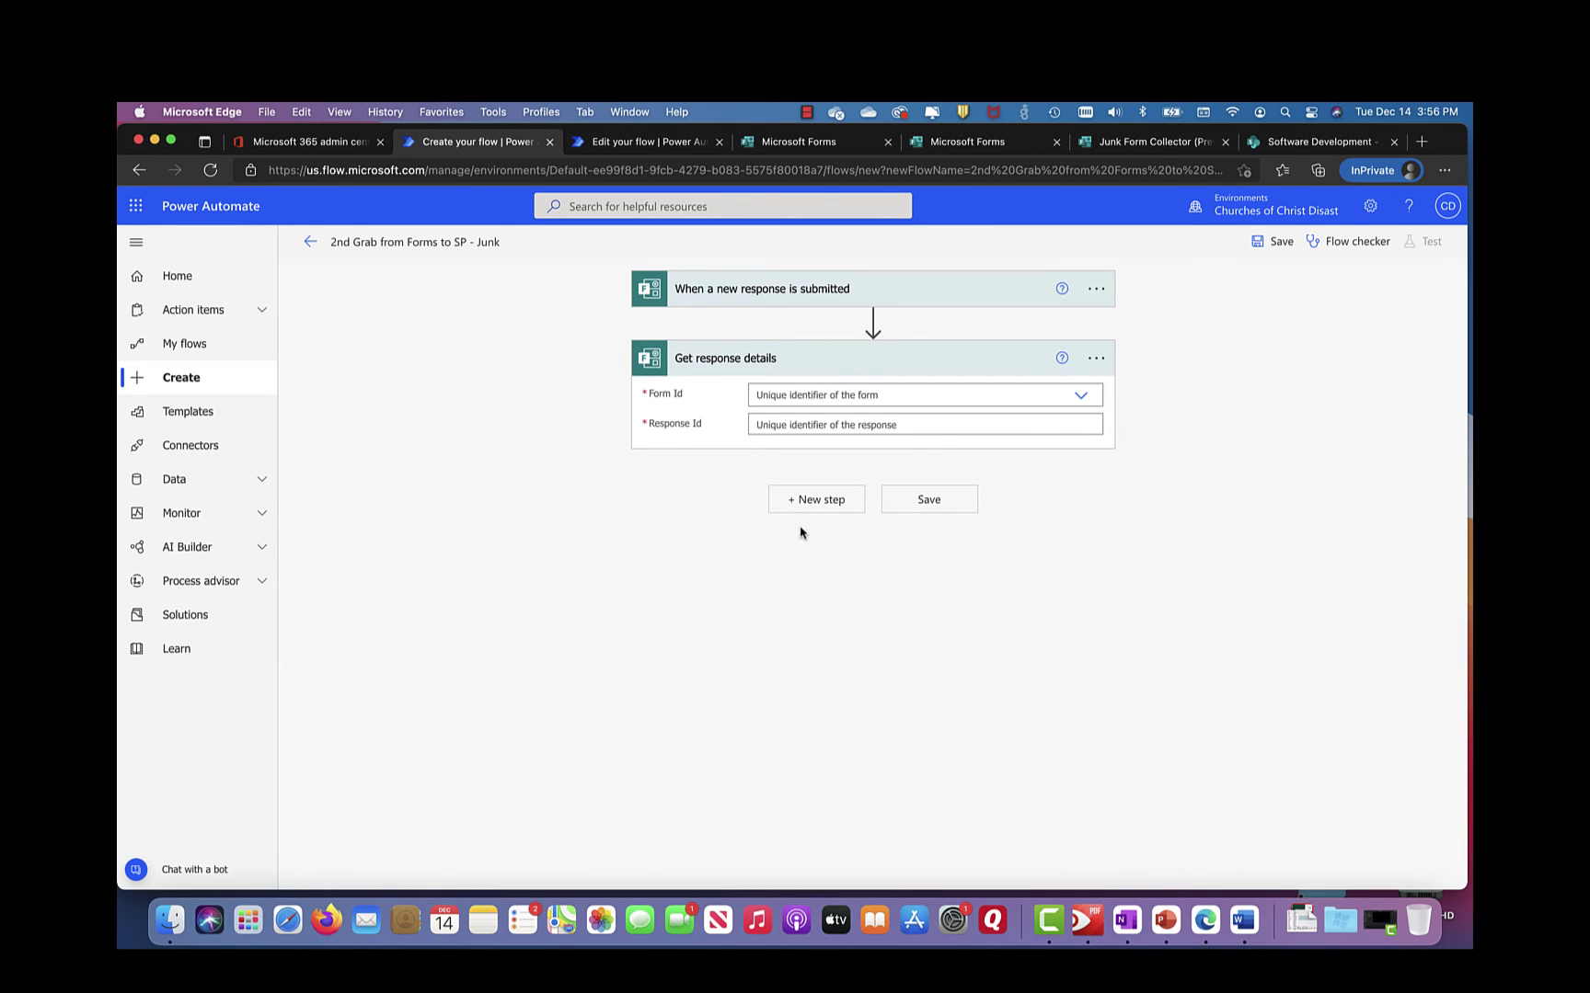
# Step: Point Get response details at the Junk Form Collector form, using the trigger's Response Id
pyautogui.click(1083, 398)
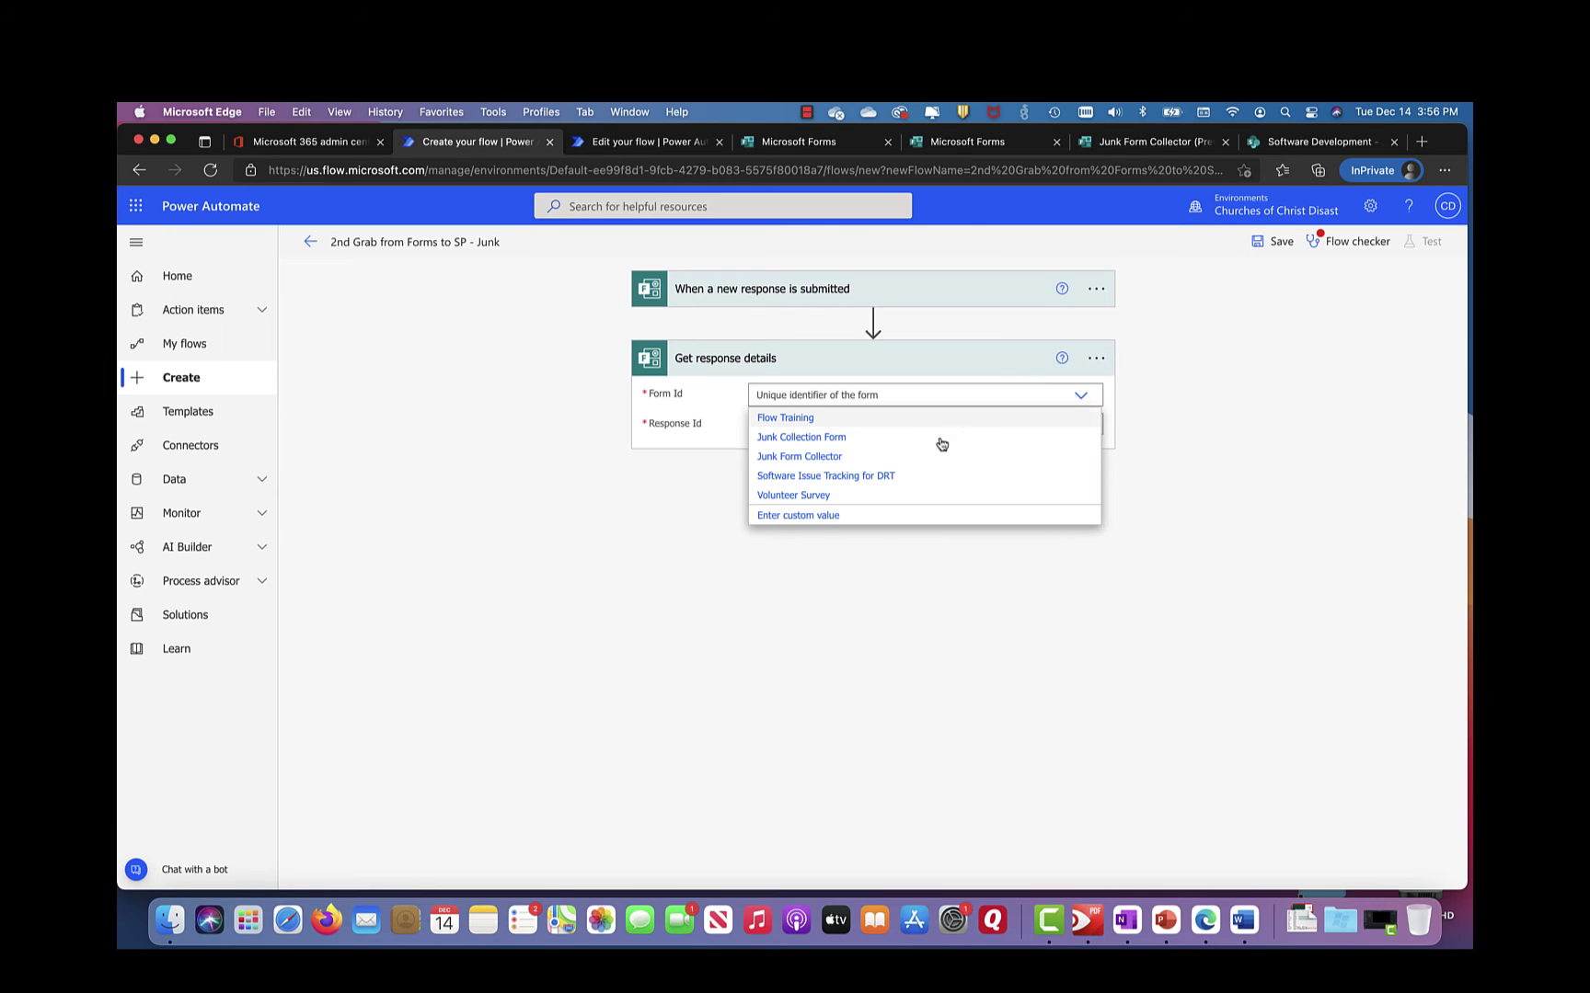
pyautogui.click(809, 460)
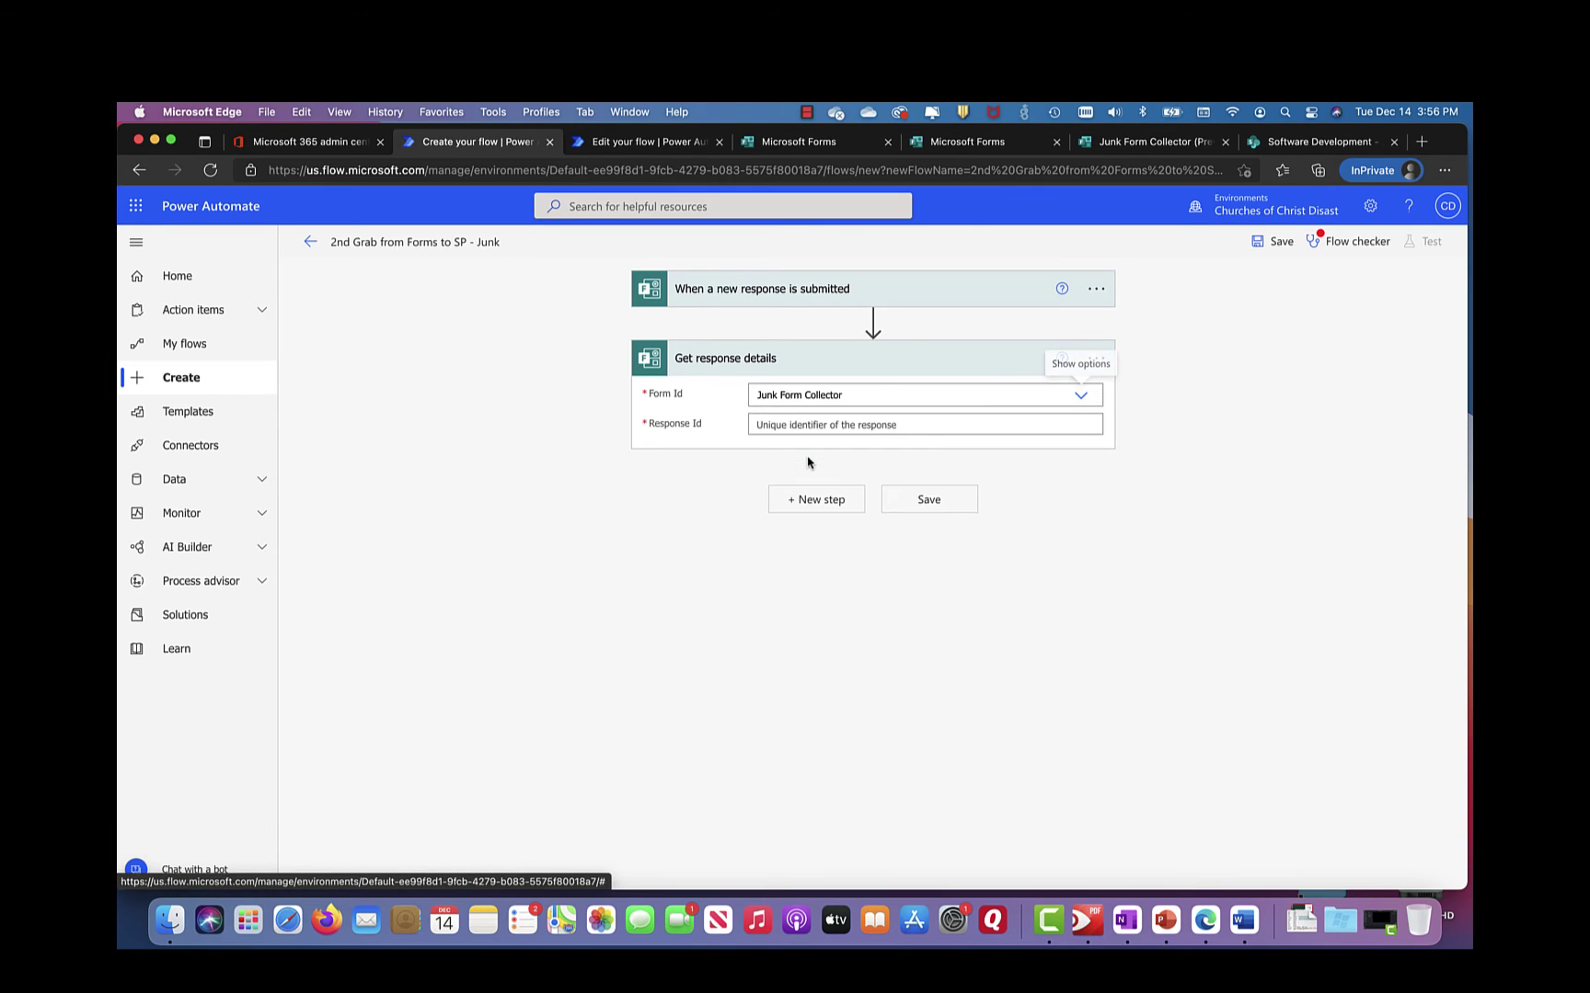
pyautogui.click(902, 427)
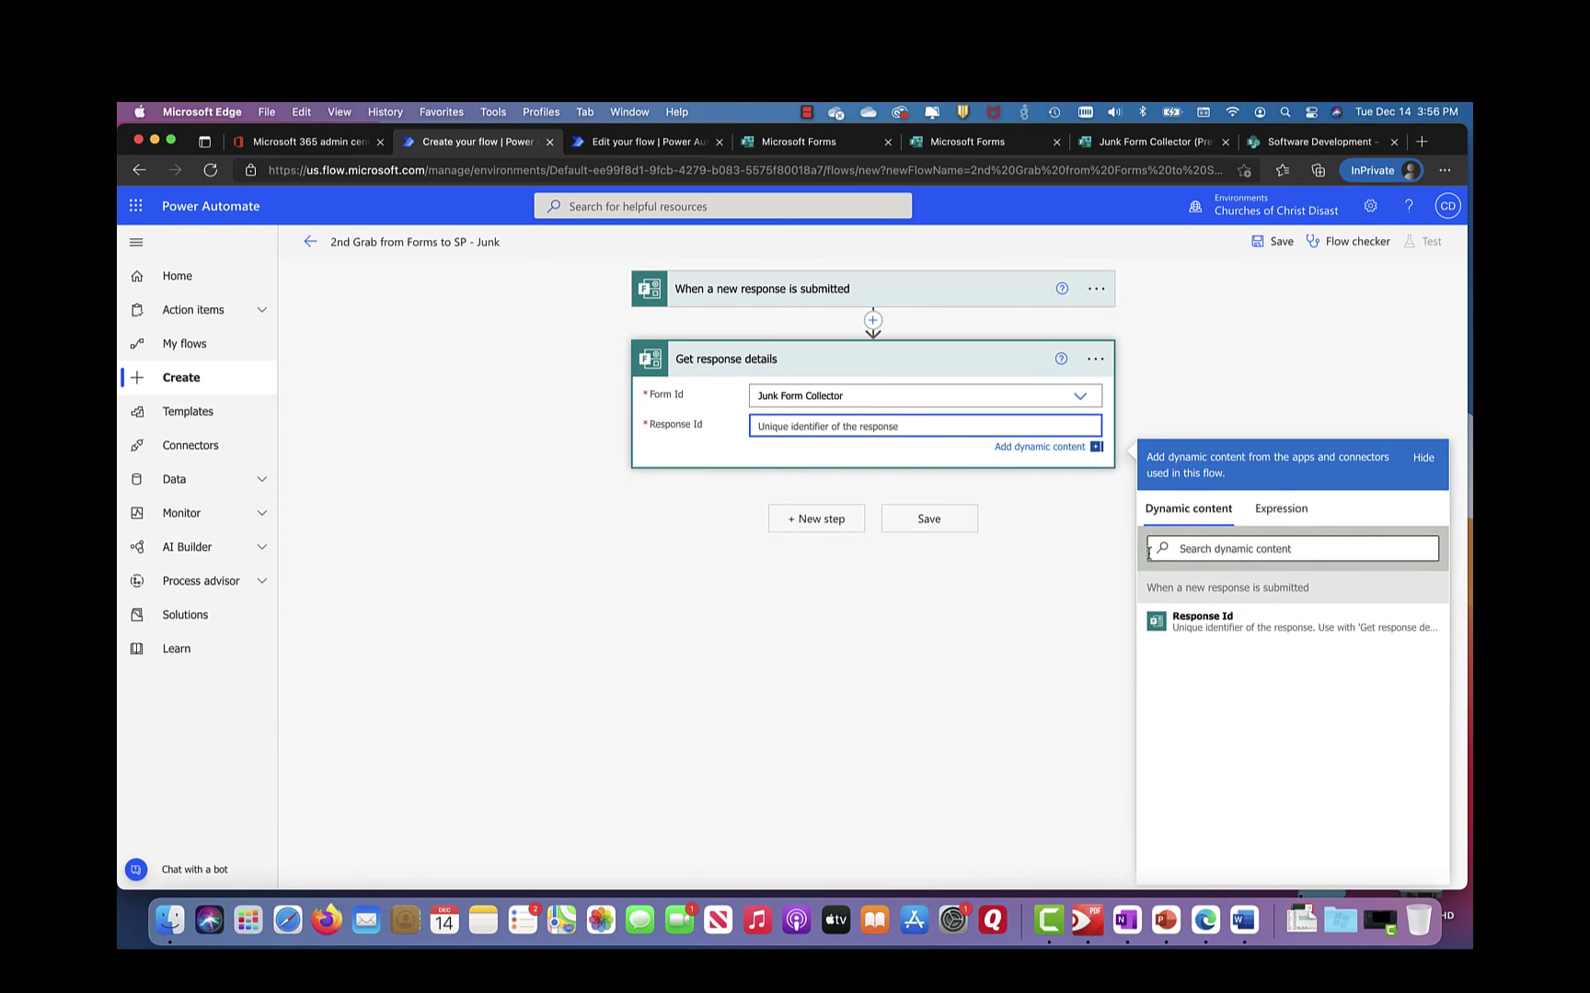
pyautogui.click(1177, 621)
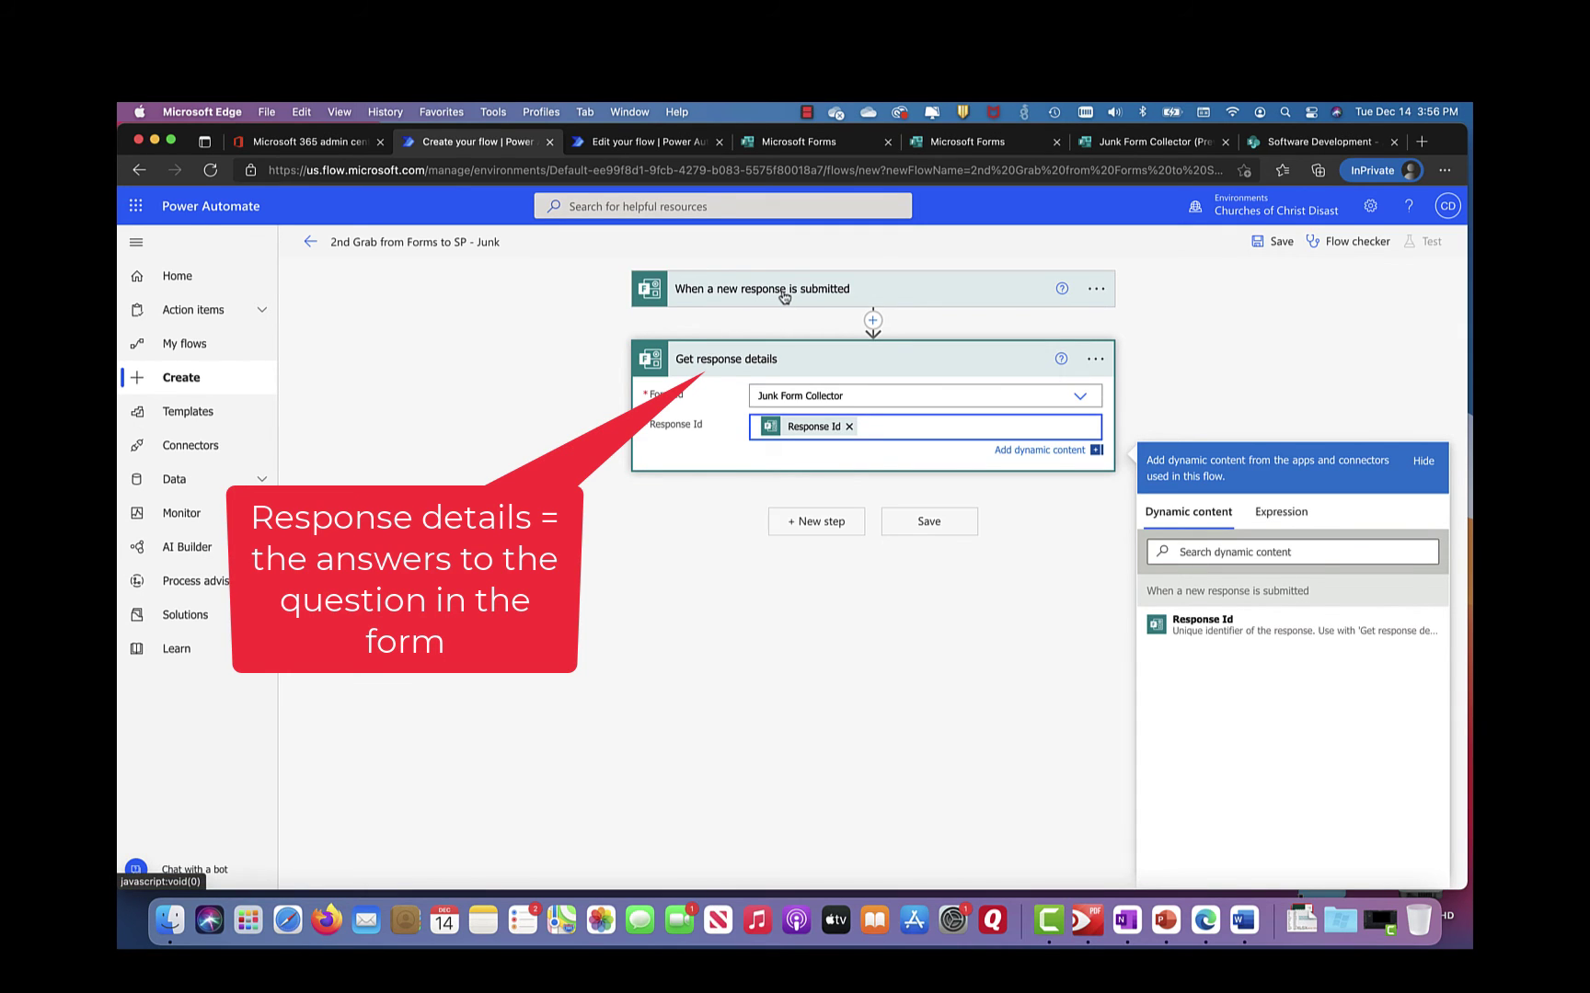
pyautogui.click(796, 292)
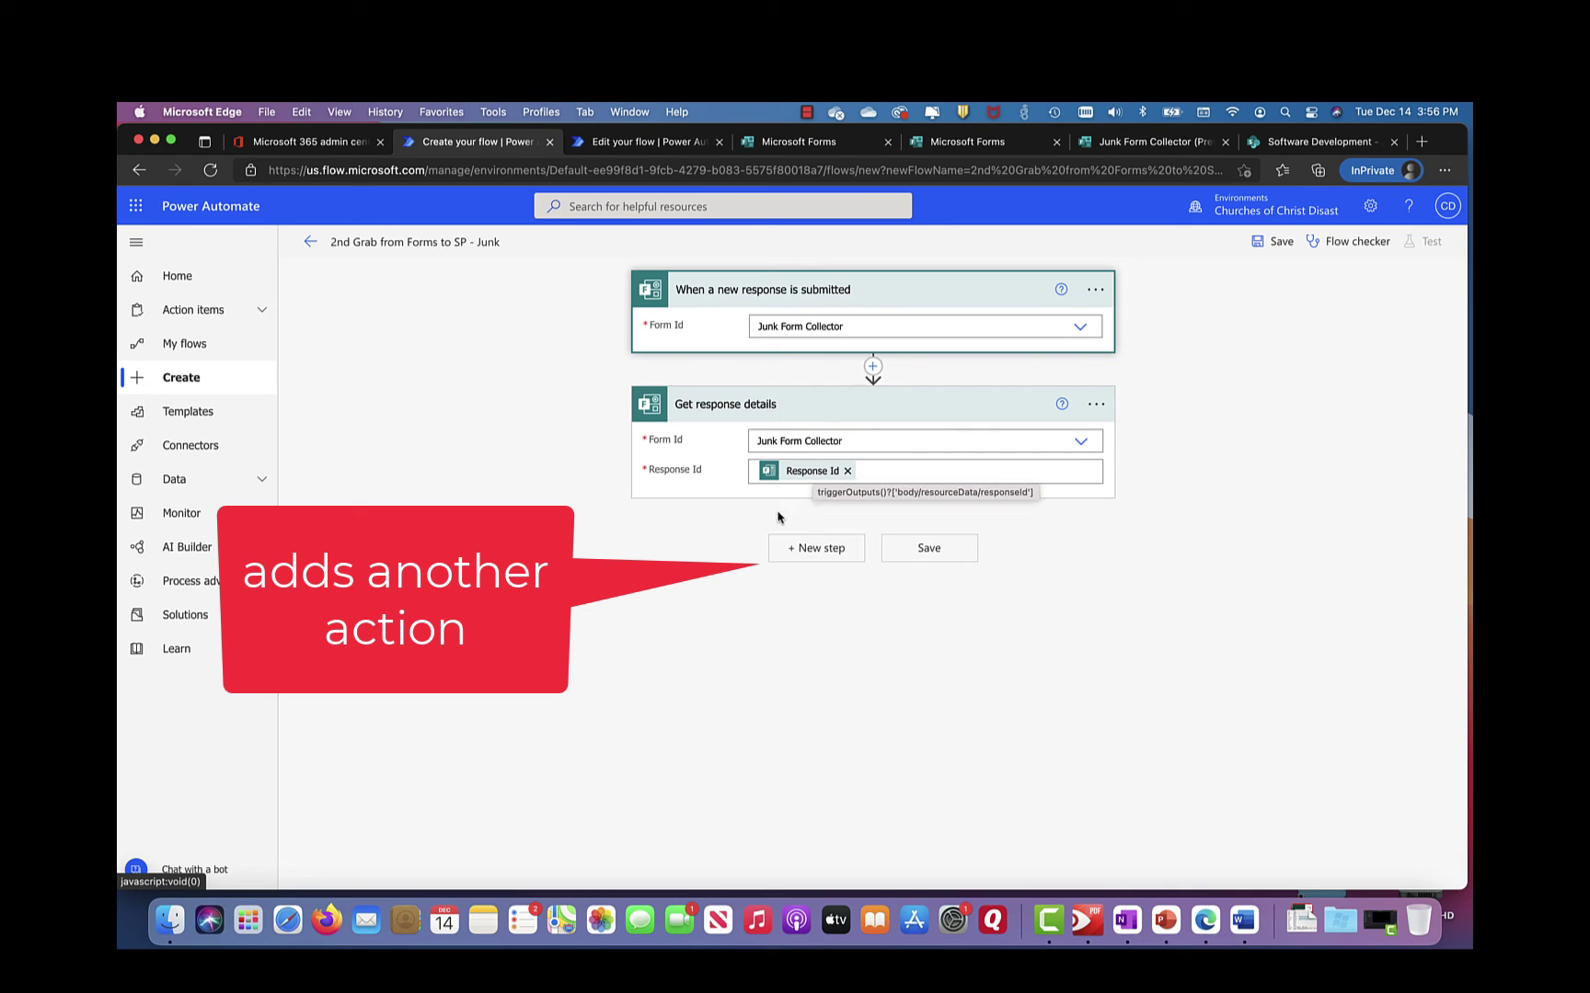
# Step: Add SharePoint's Create item action as the third step, after Get response details
pyautogui.click(814, 552)
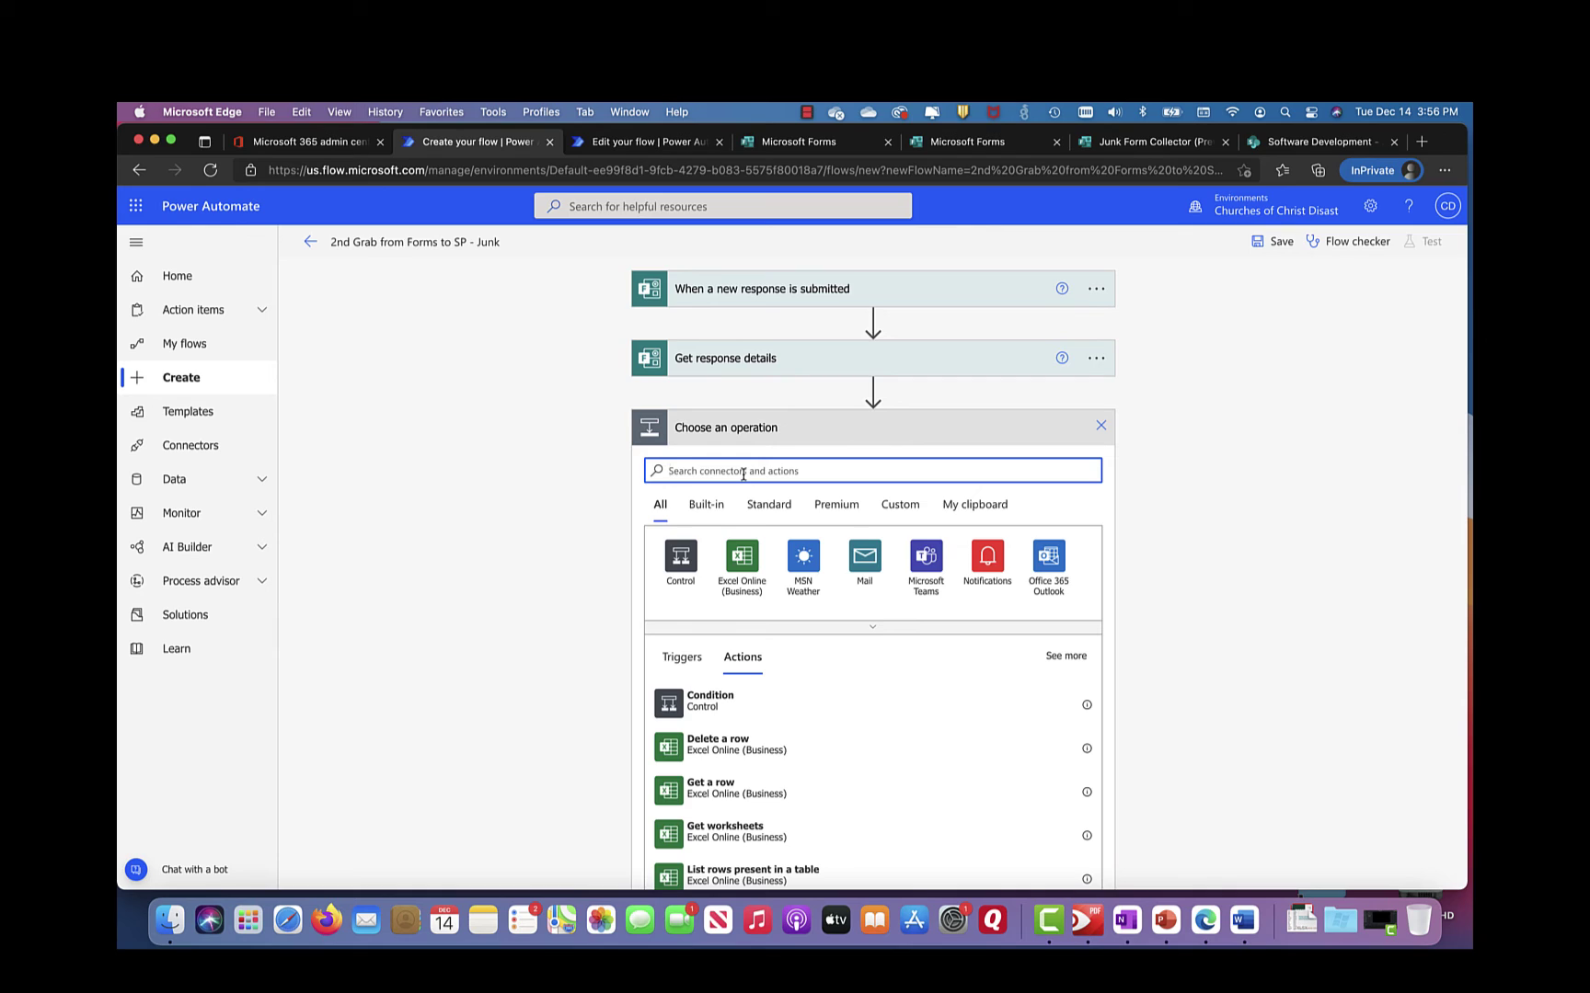
pyautogui.write('Cre')
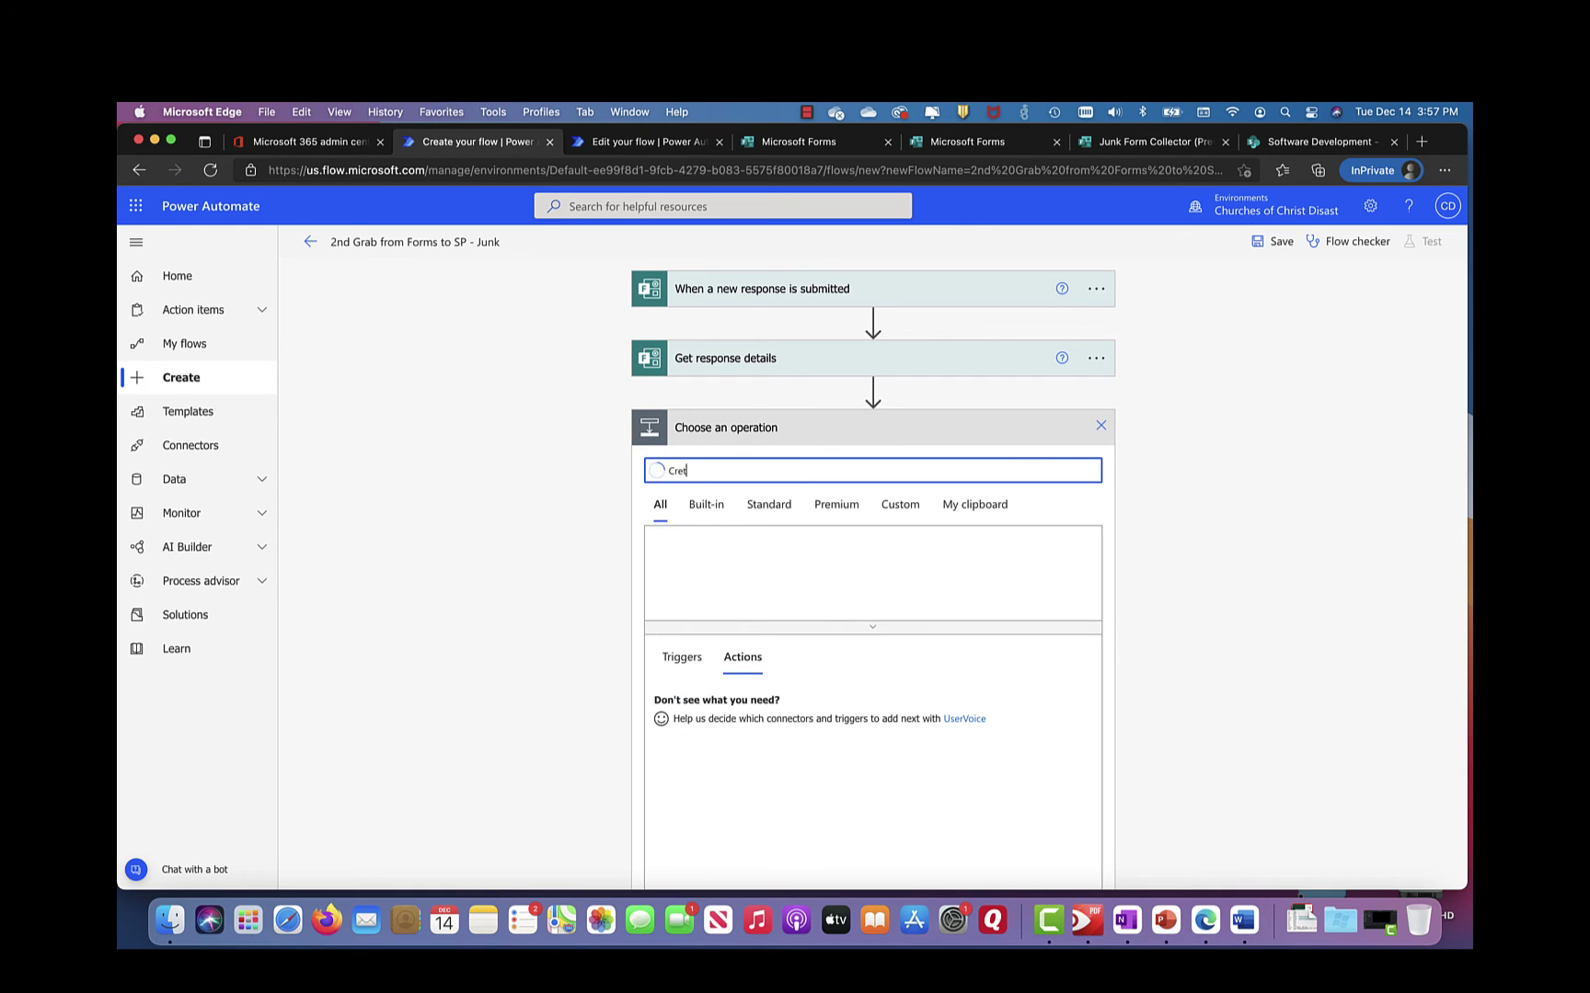
pyautogui.press('BackSpace')
pyautogui.write('eate item')
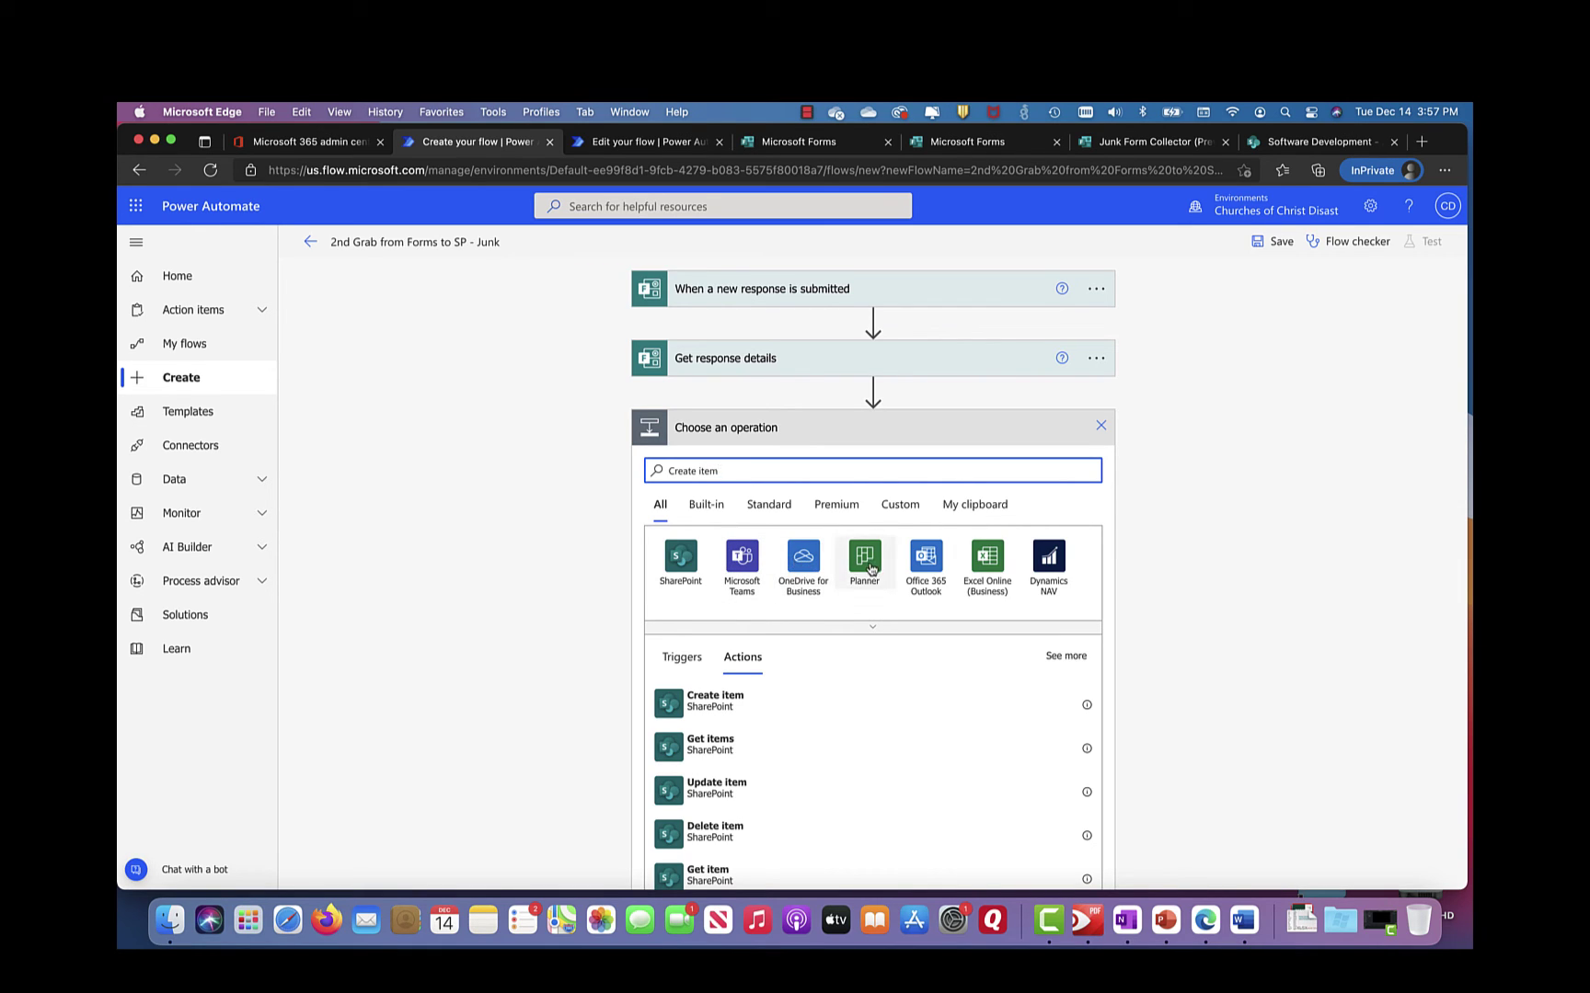
pyautogui.click(676, 564)
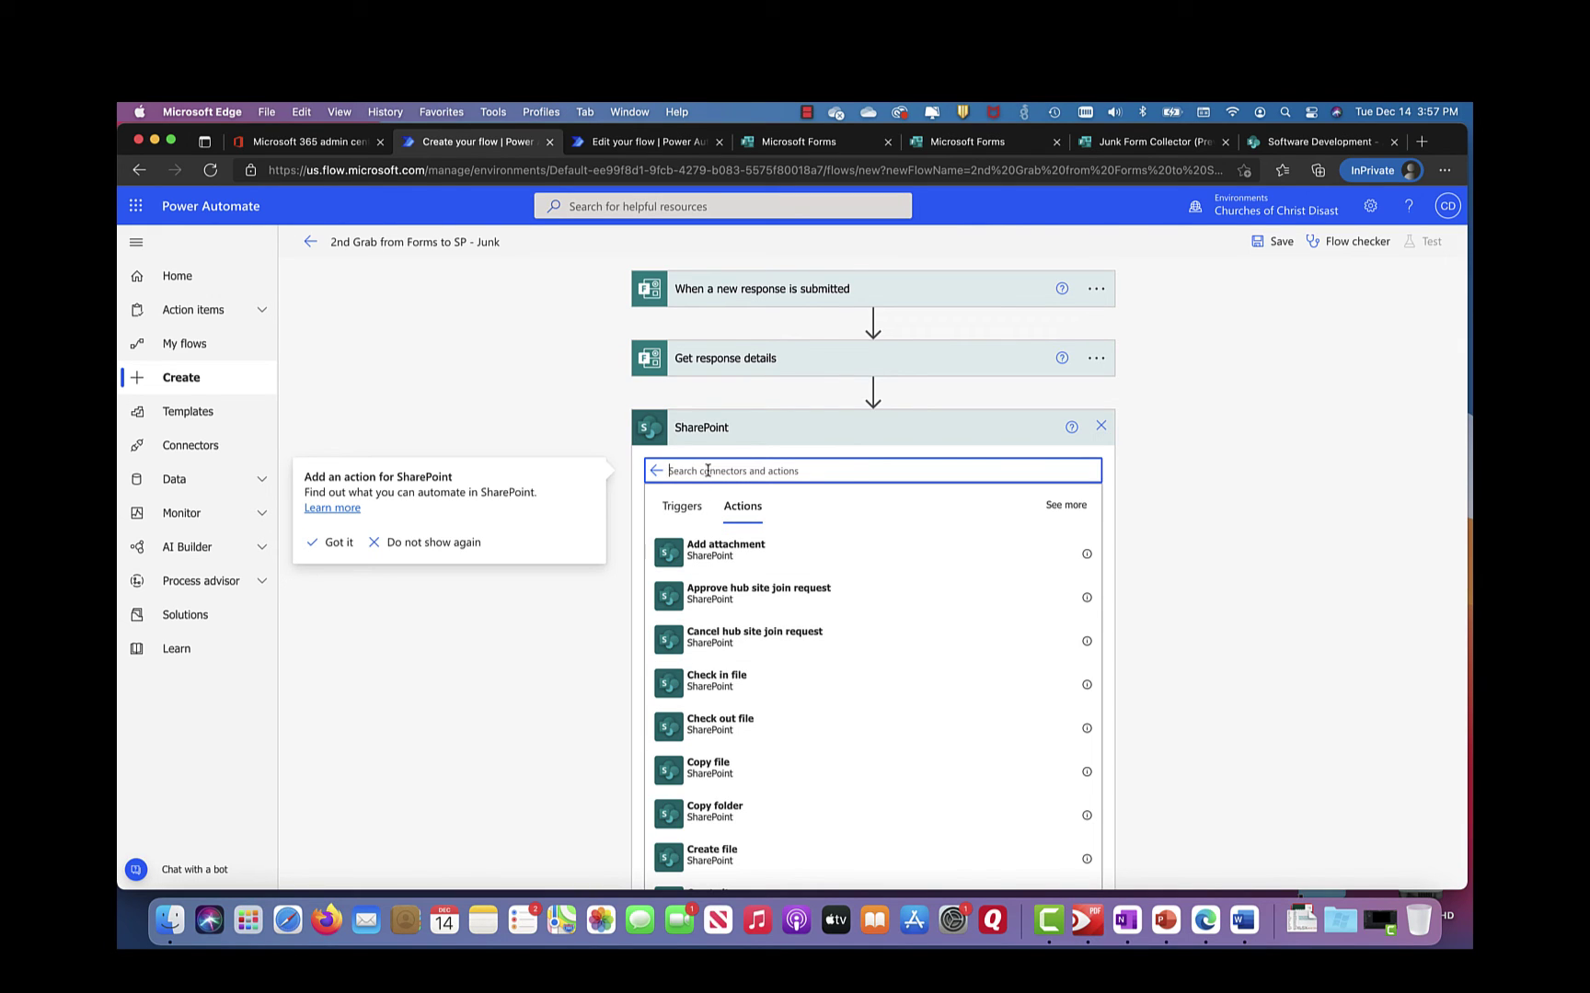
pyautogui.write('create')
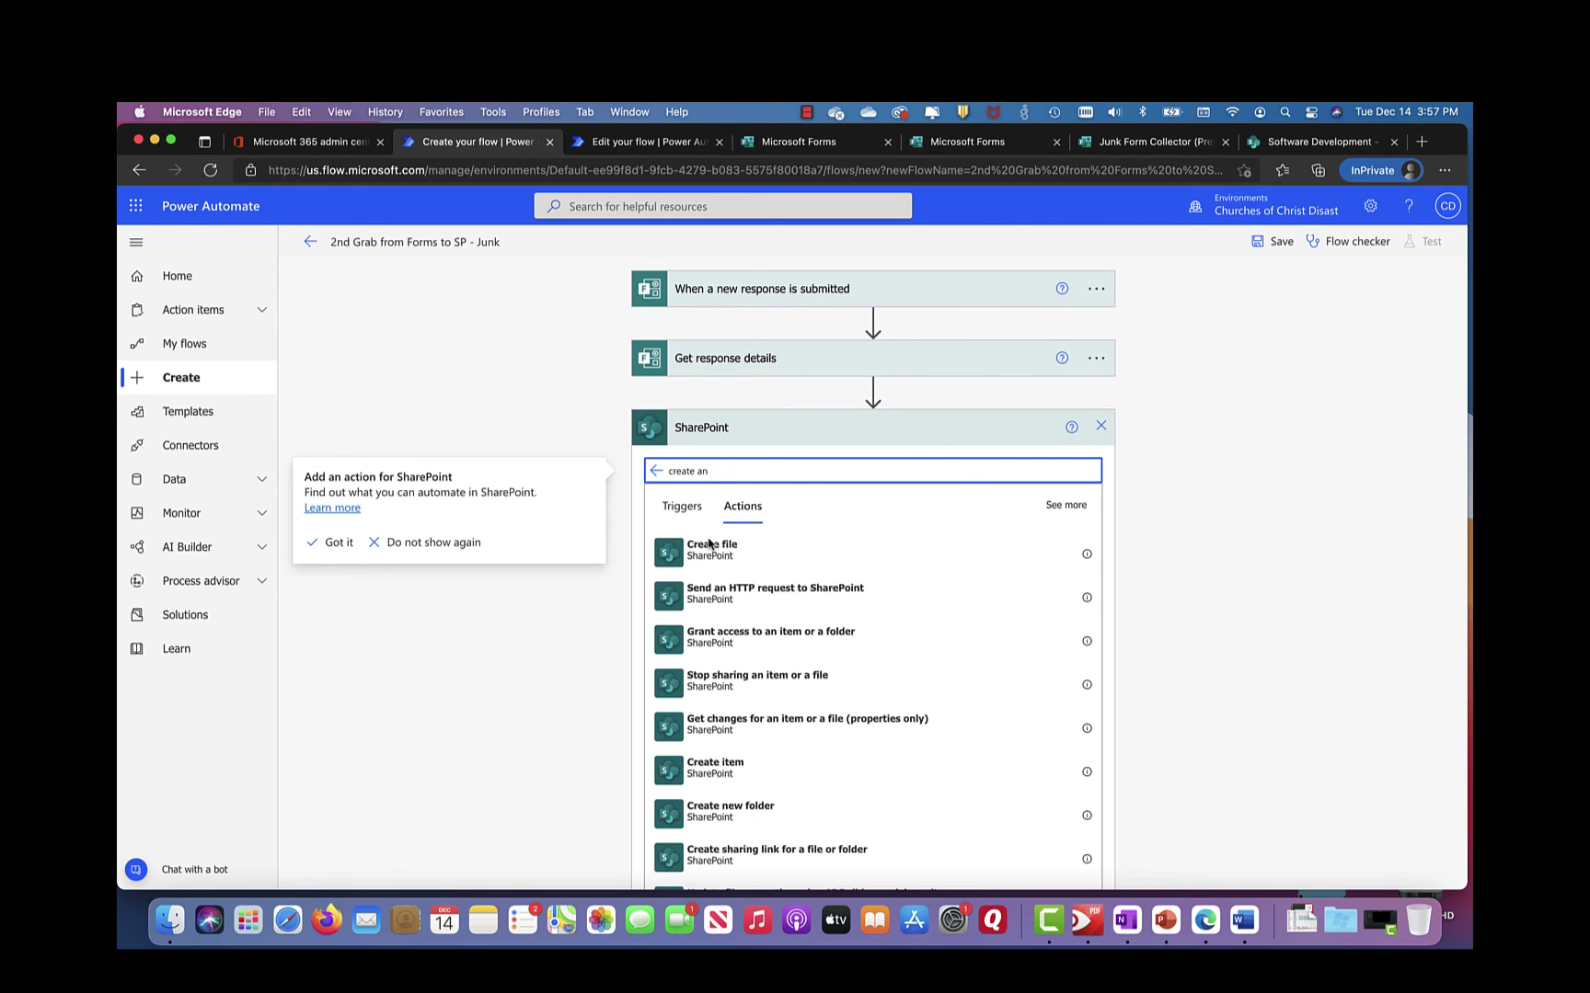
pyautogui.write('an item')
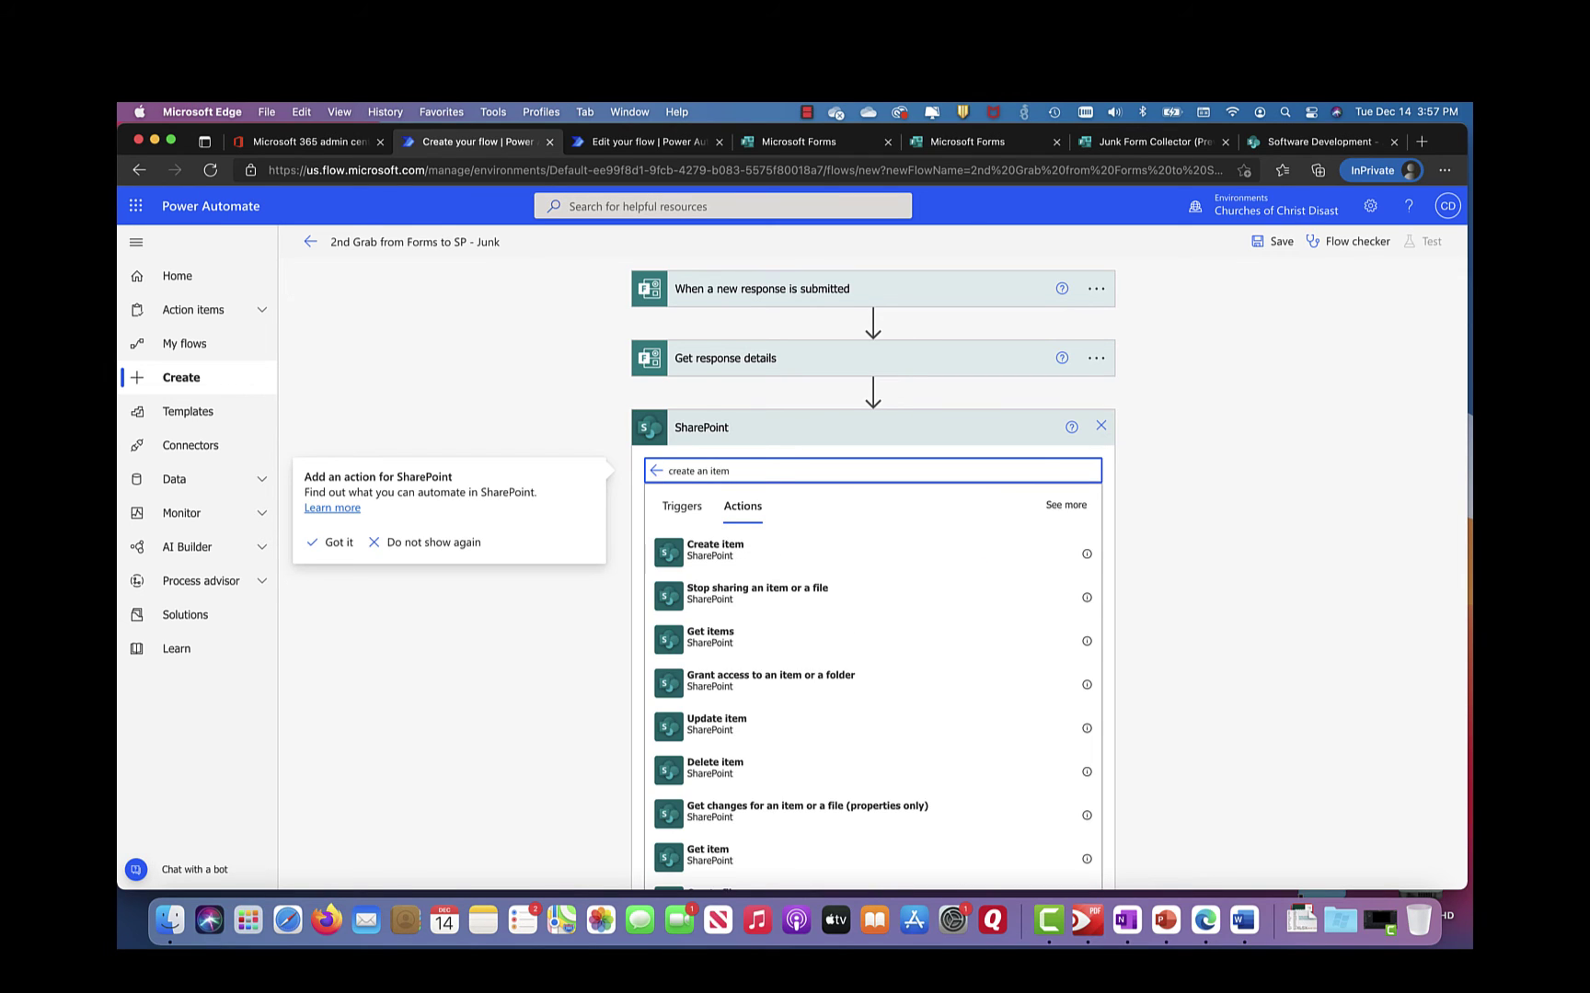
pyautogui.click(716, 556)
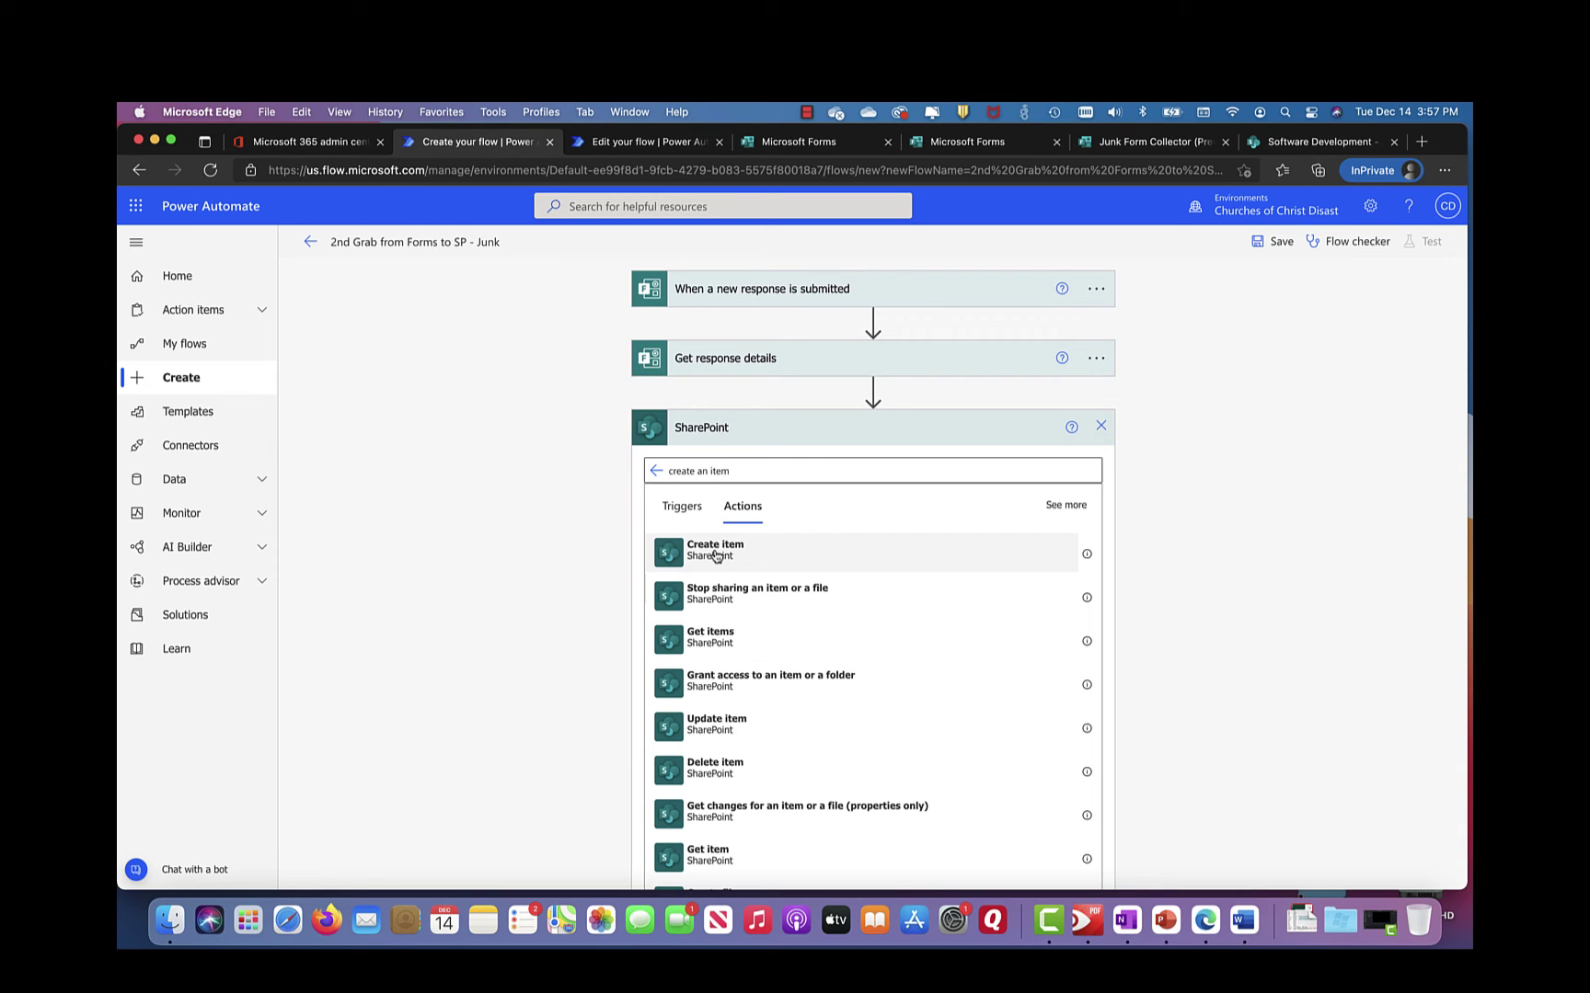
pyautogui.click(716, 555)
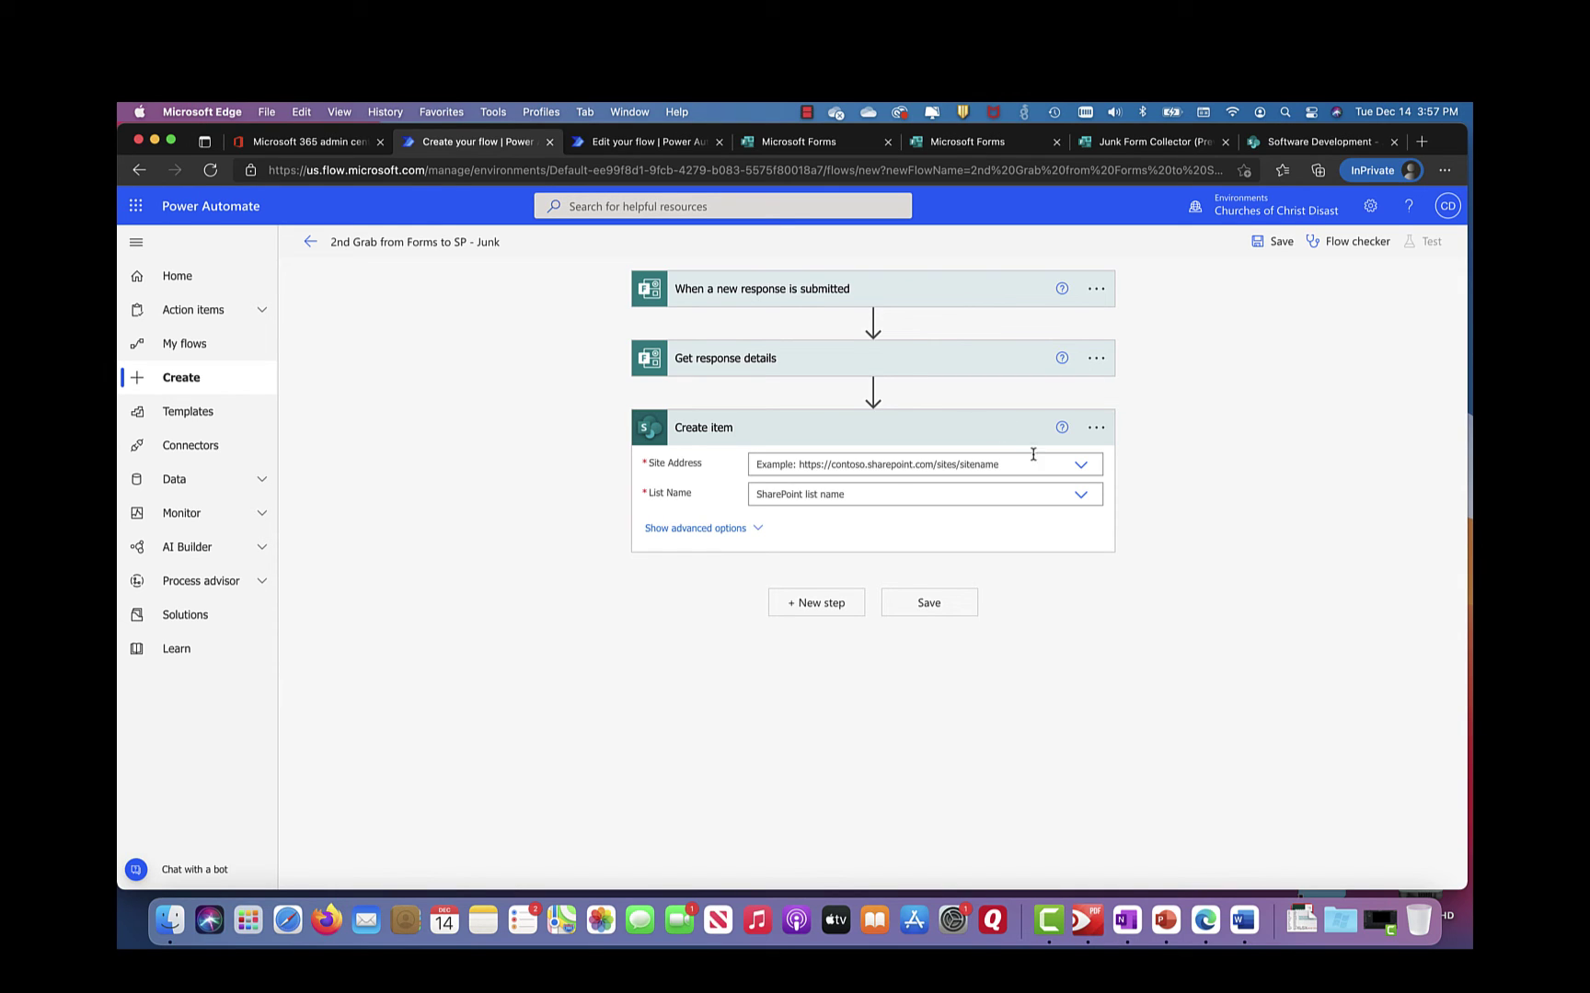
# Step: Target the Create item step at the Junk list on the Software Development site
pyautogui.click(1082, 467)
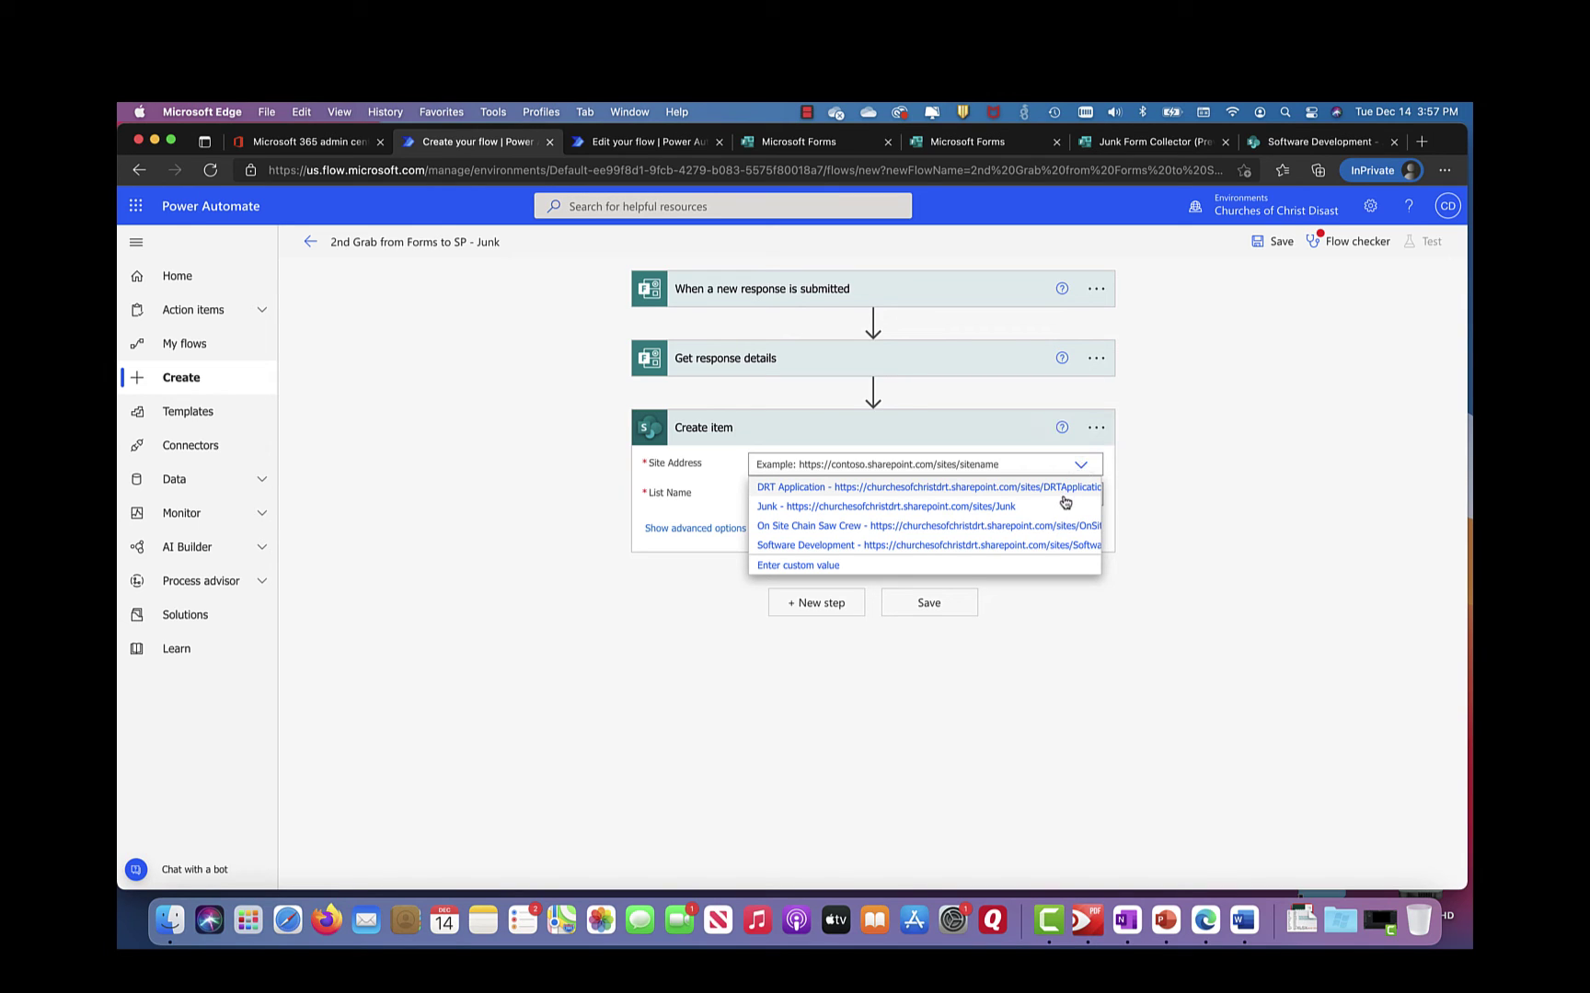
pyautogui.click(1018, 549)
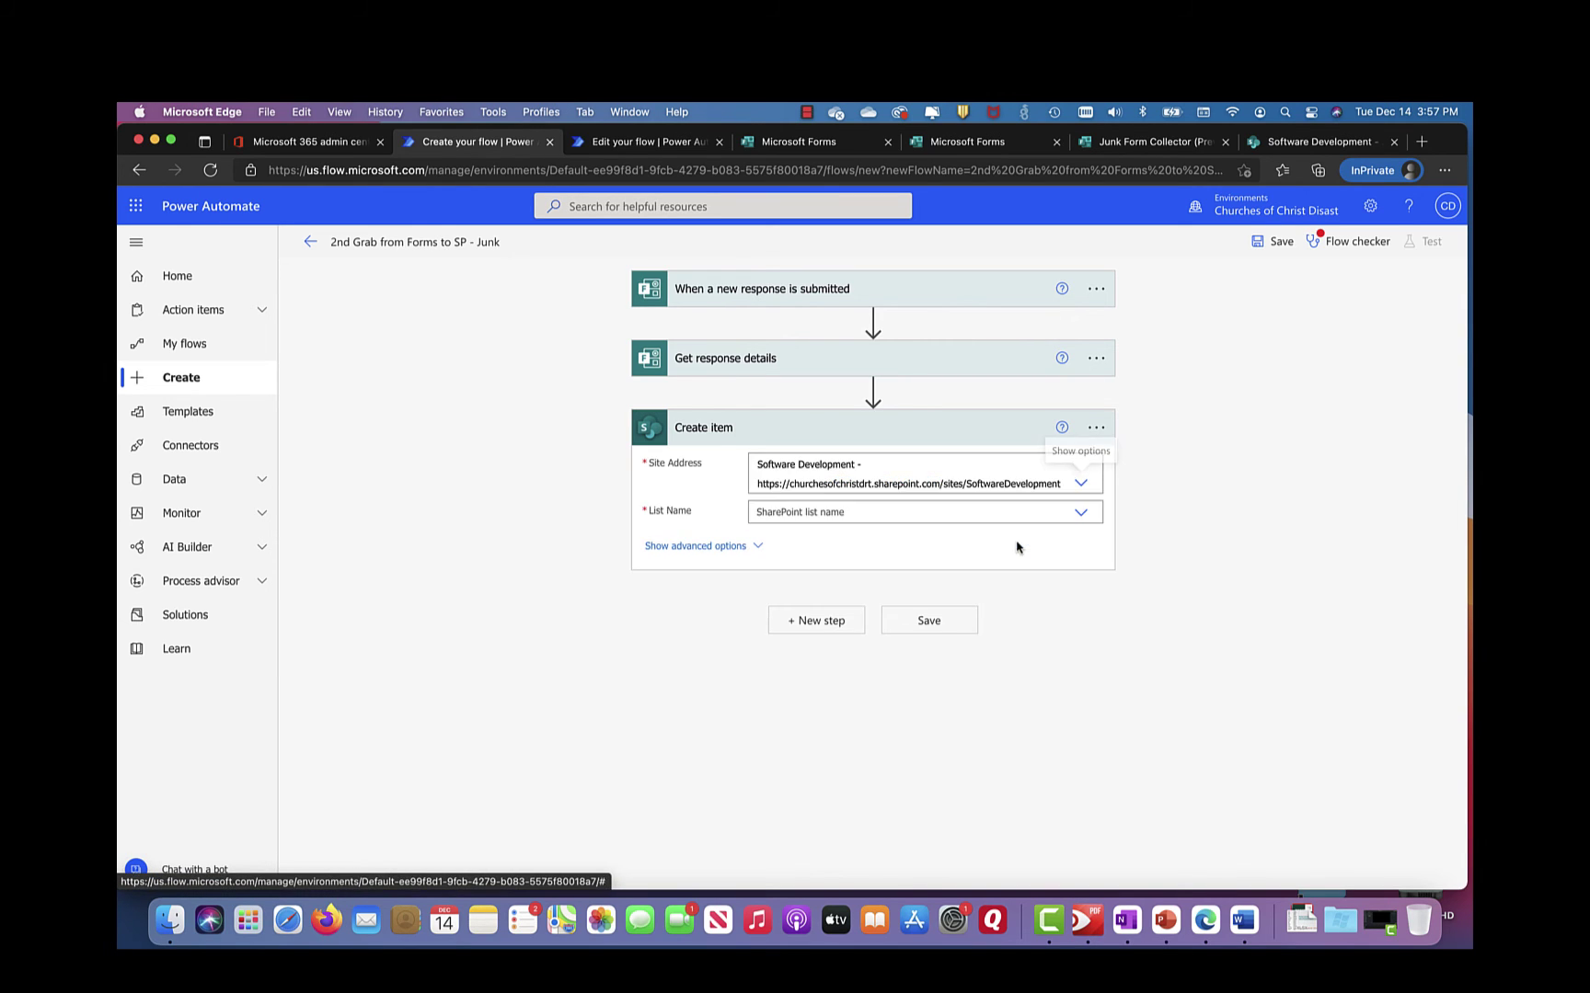
pyautogui.click(1081, 514)
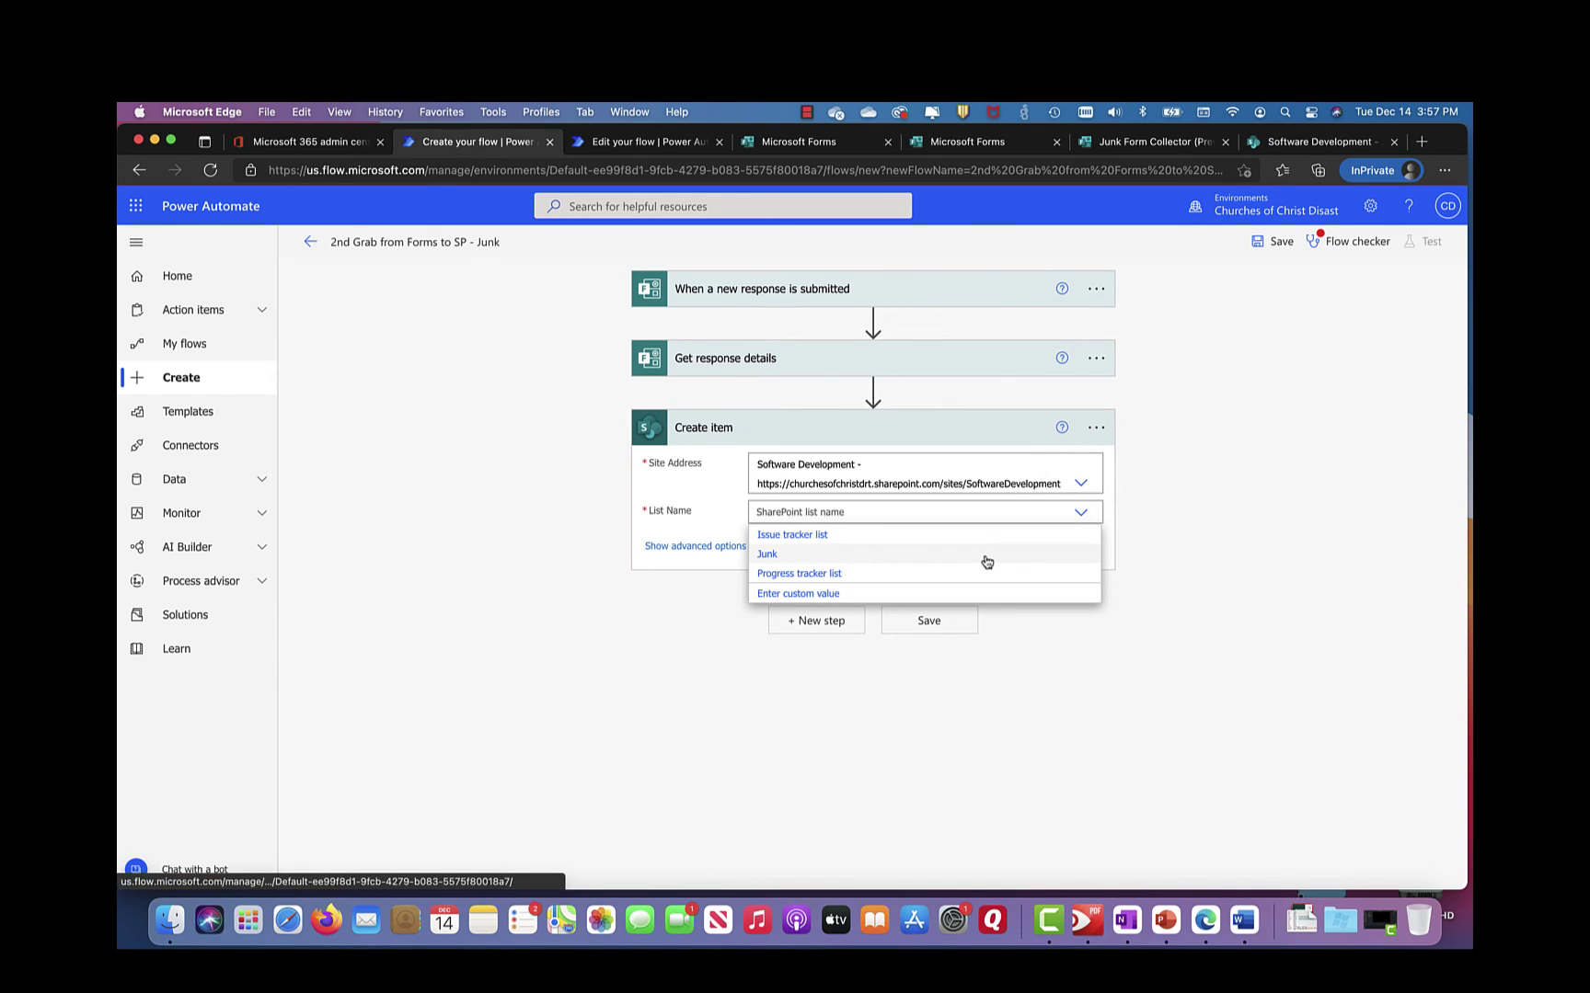
pyautogui.click(774, 557)
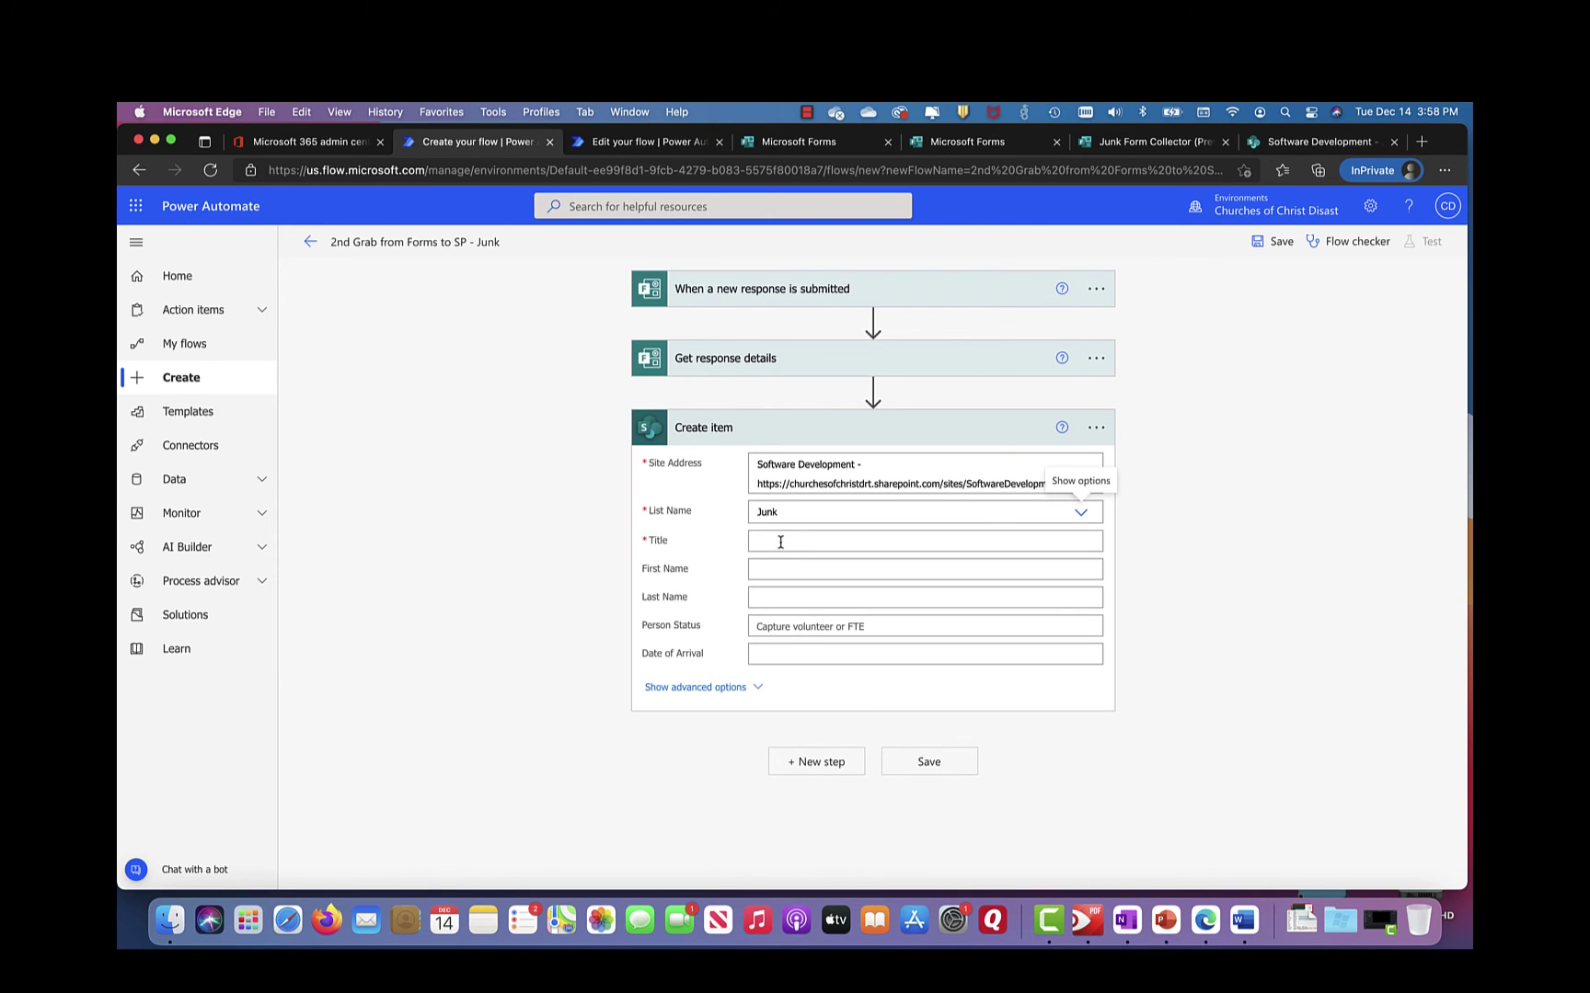
# Step: Map Title to Responders' Email, and First Name and Last Name to the matching form answers
pyautogui.click(780, 542)
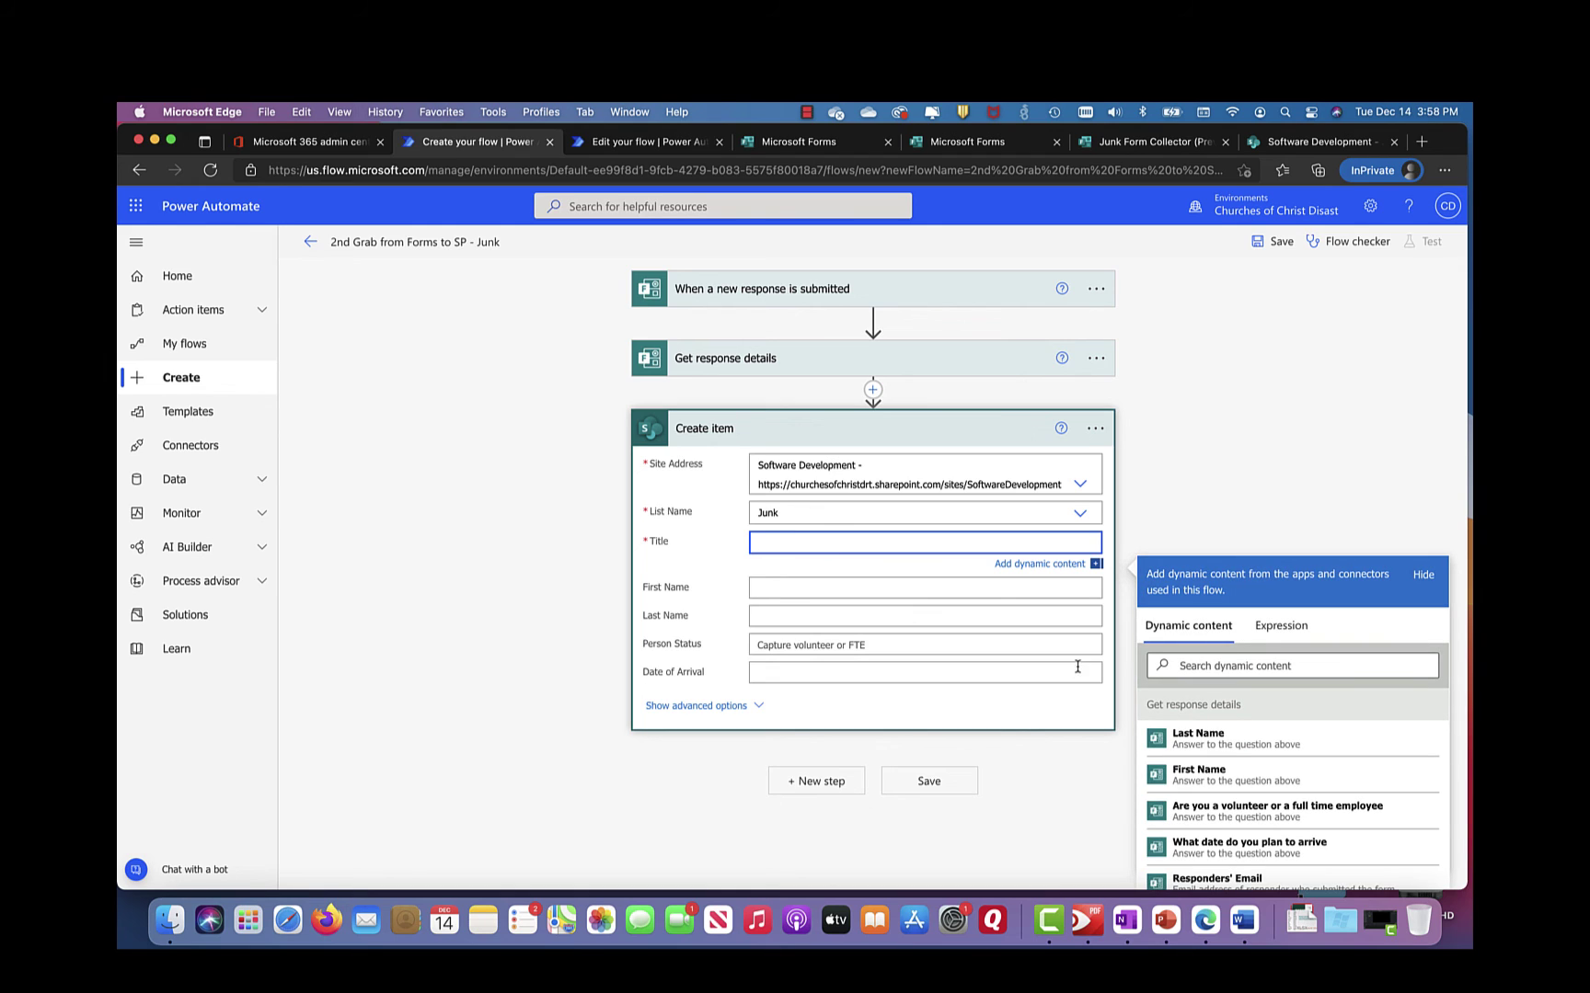
pyautogui.scroll(-1, 1292, 841)
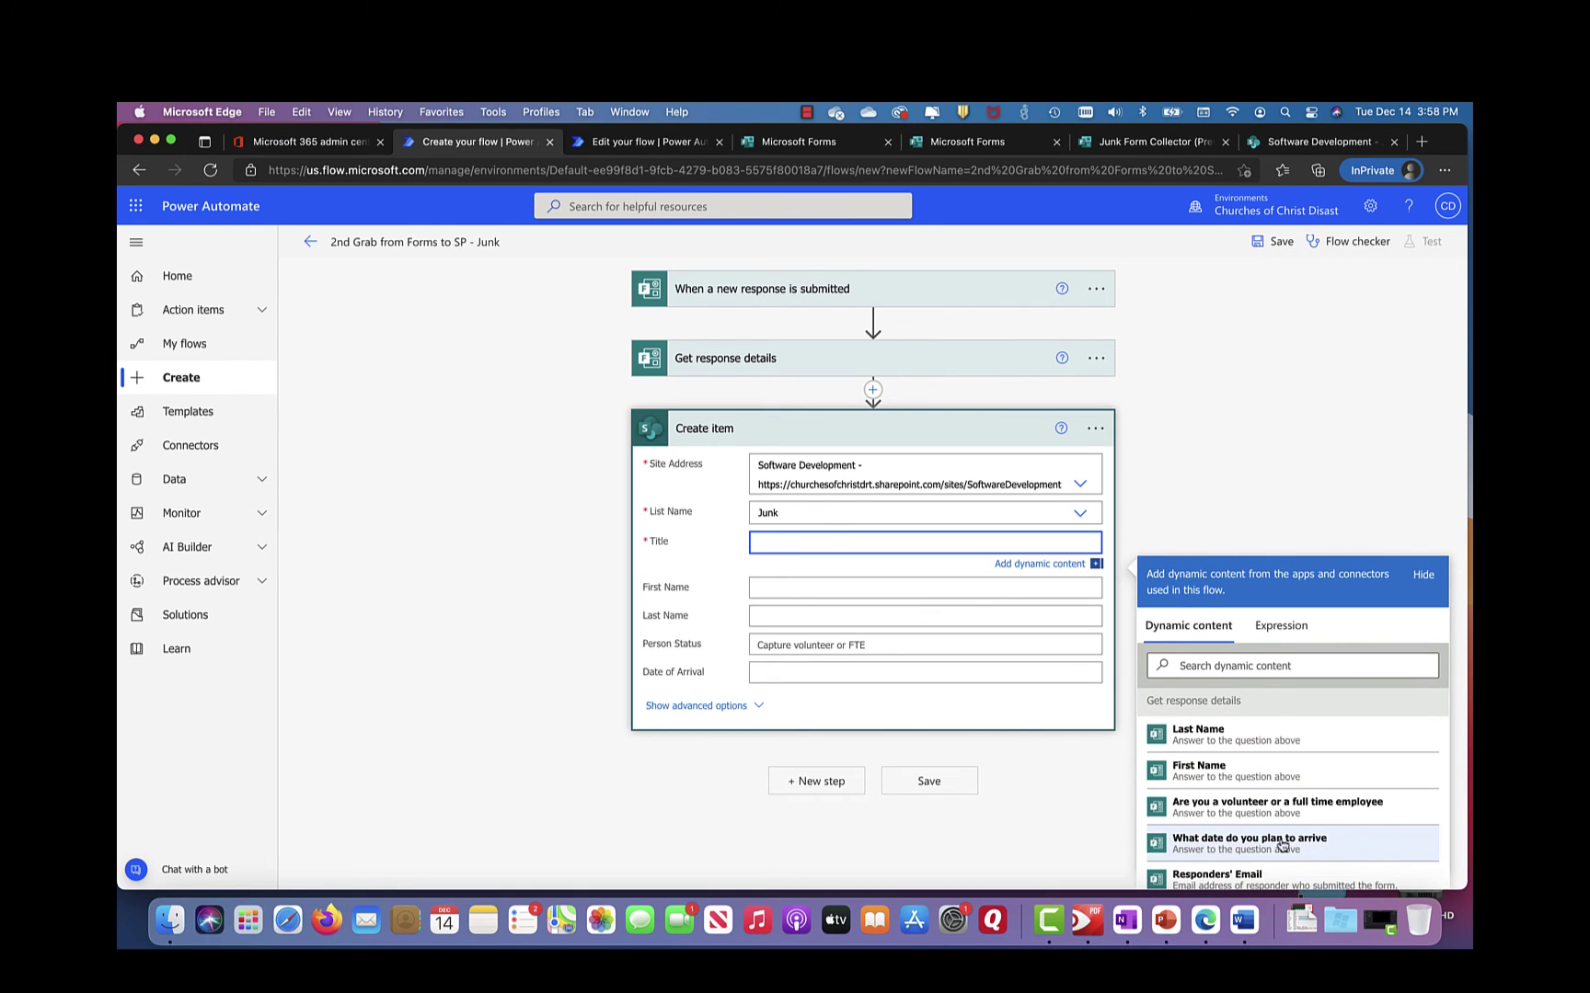
pyautogui.click(1241, 879)
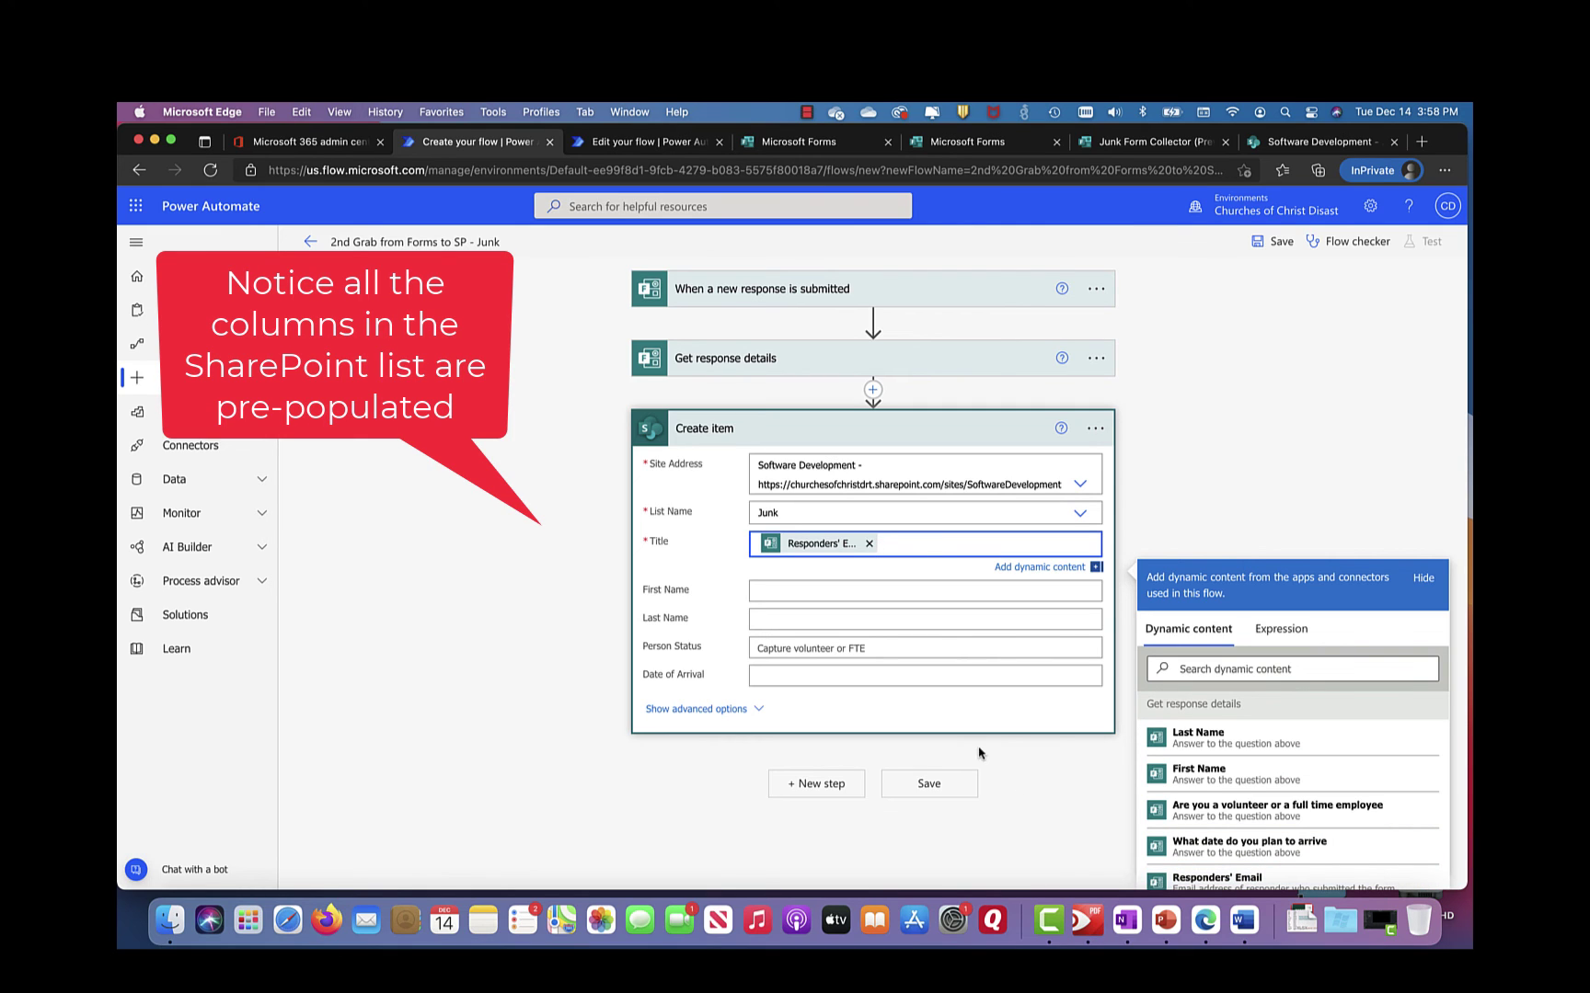
pyautogui.click(879, 593)
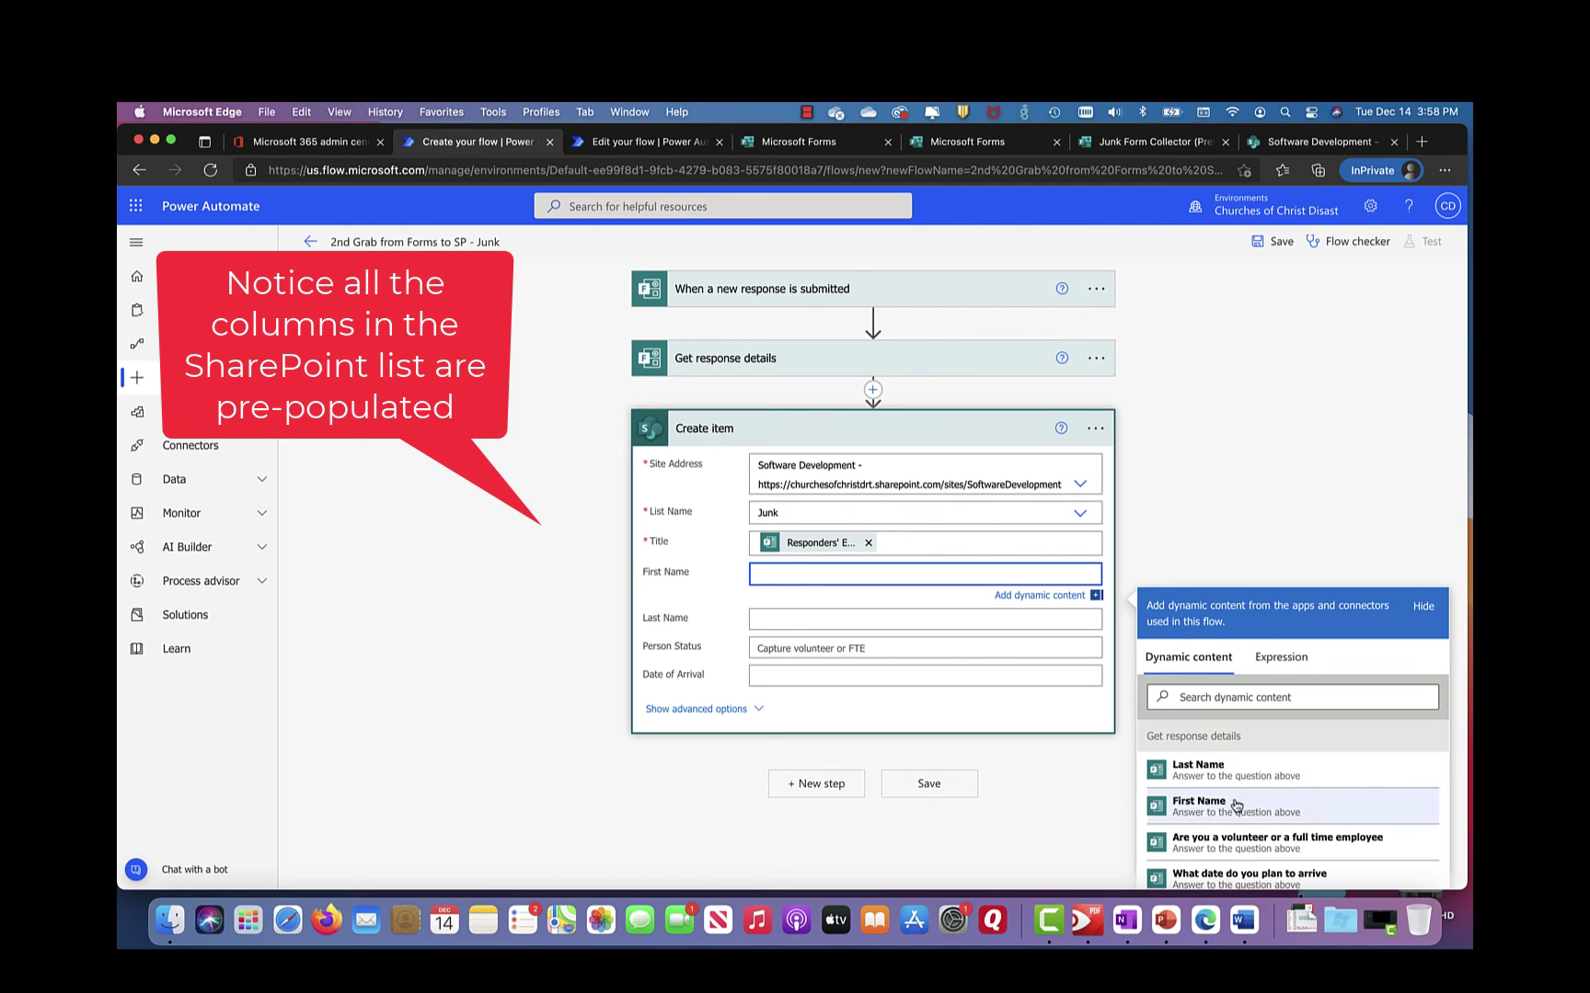
pyautogui.scroll(-1, 1257, 807)
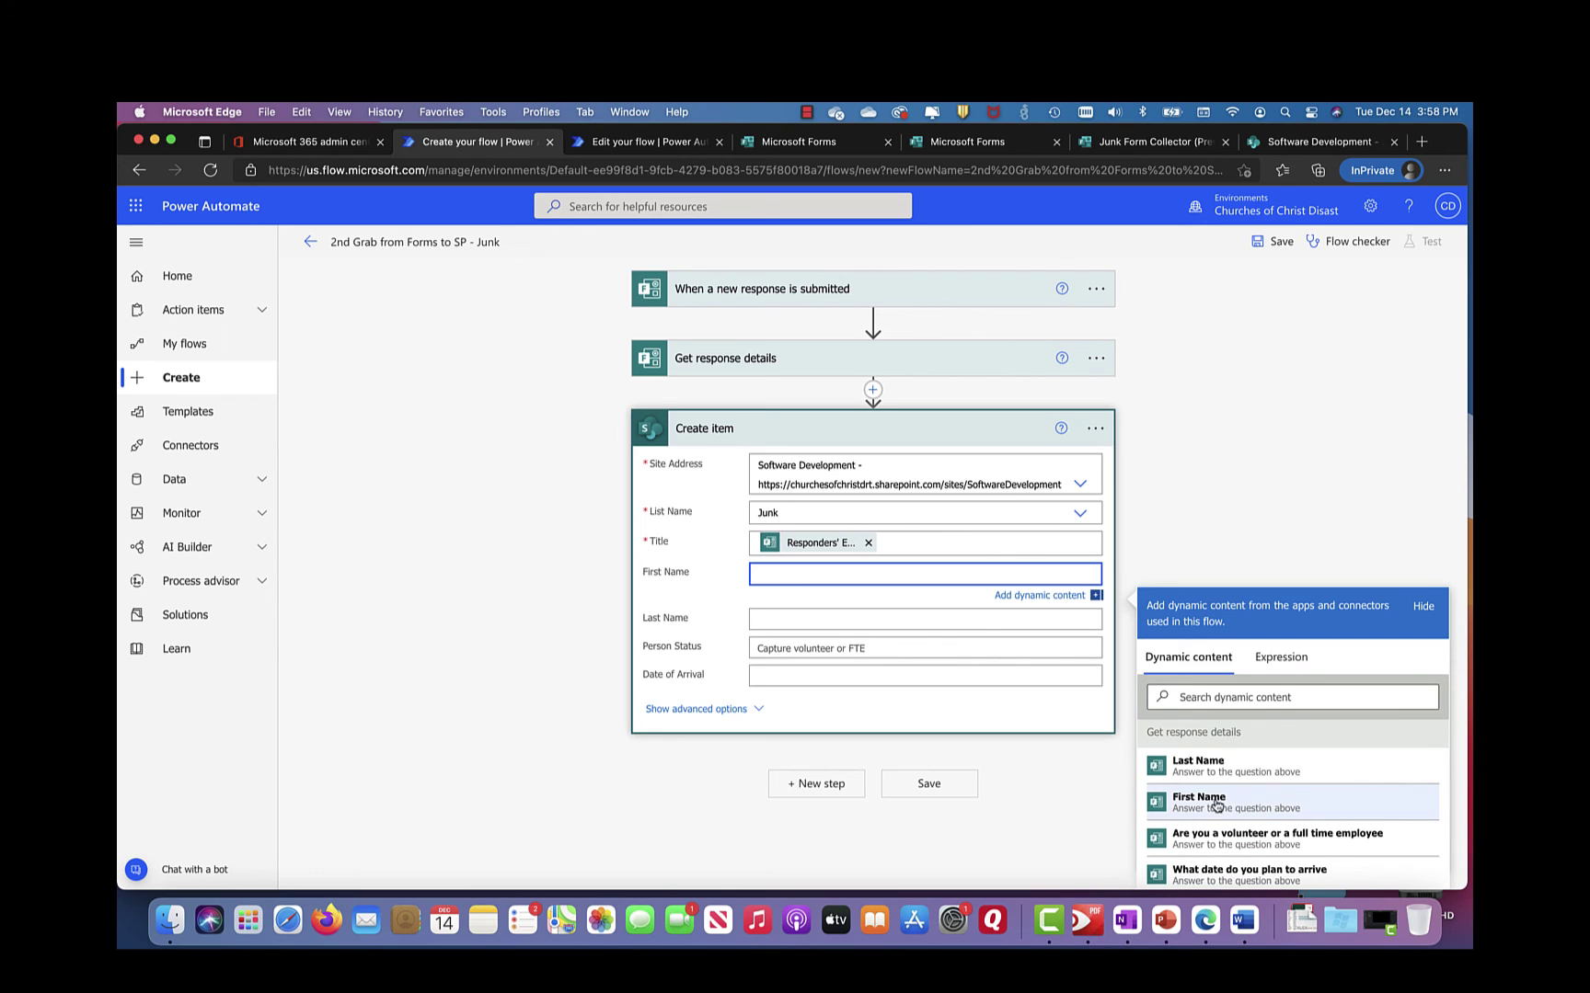
pyautogui.click(1215, 805)
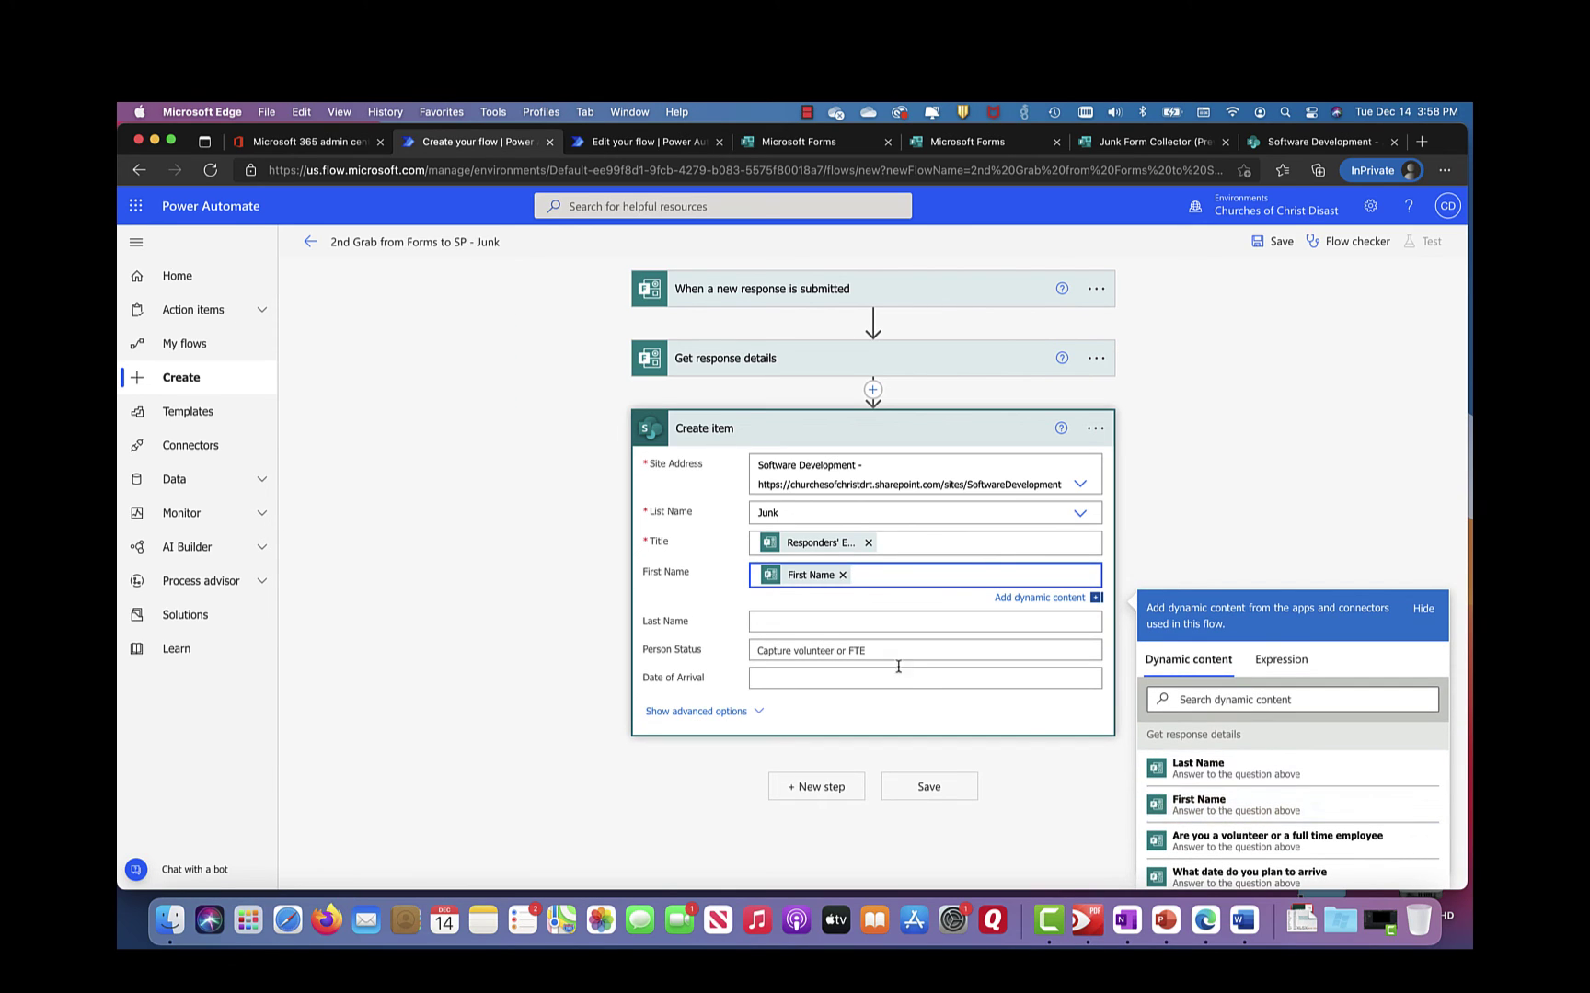
pyautogui.click(813, 622)
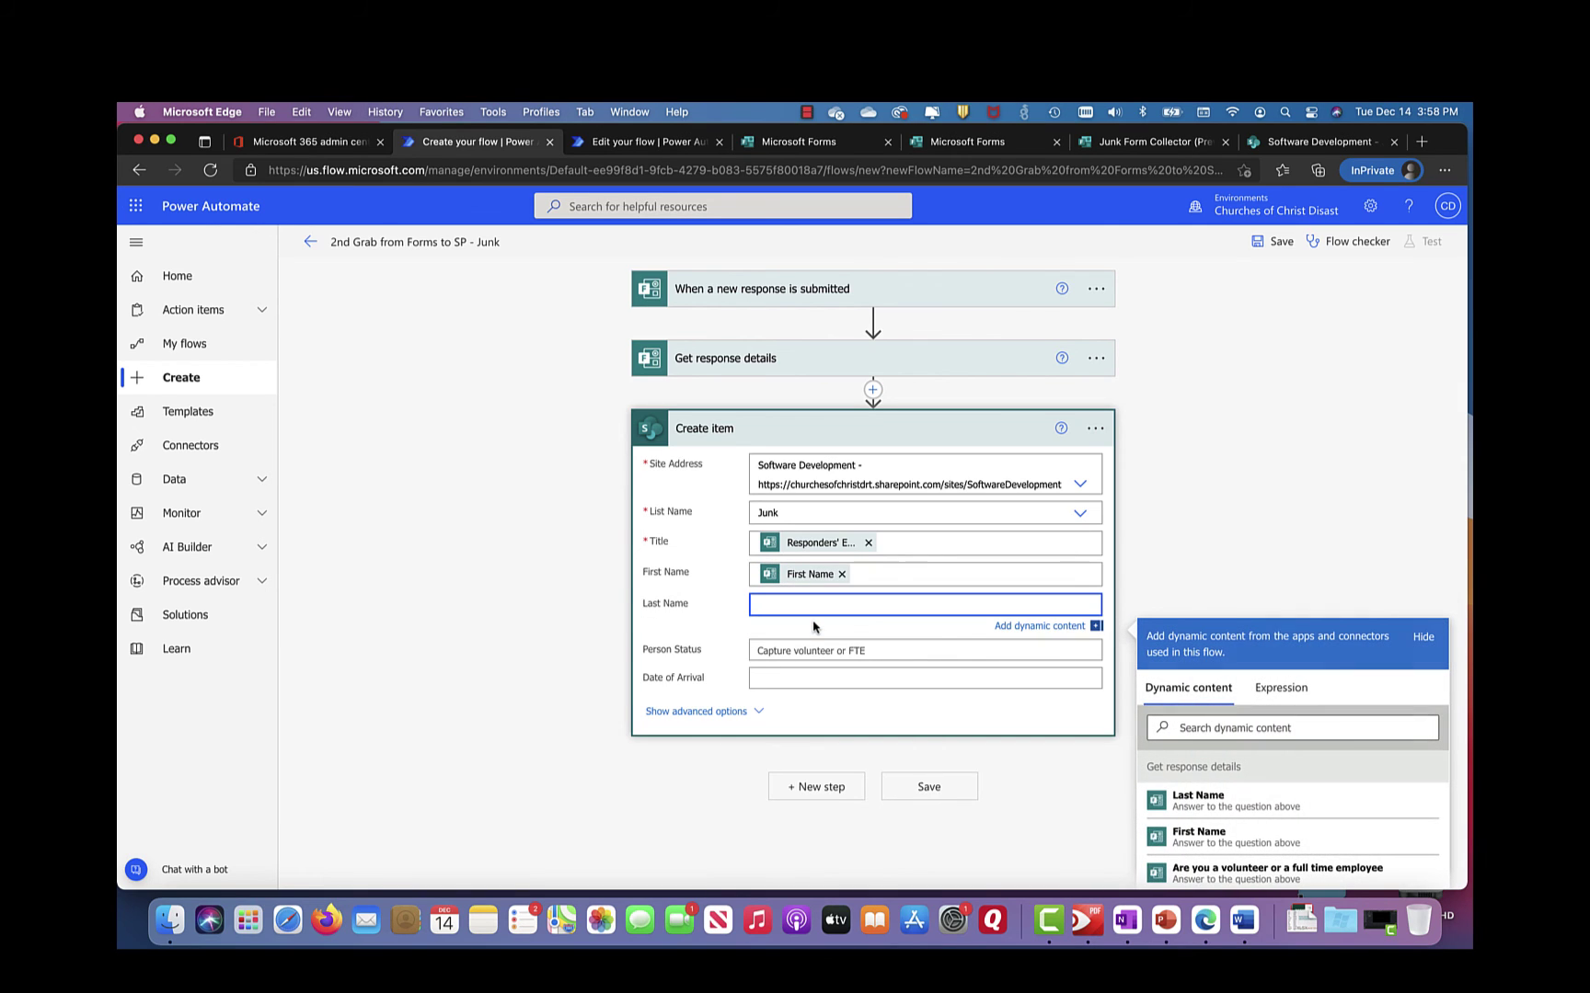
pyautogui.click(1025, 632)
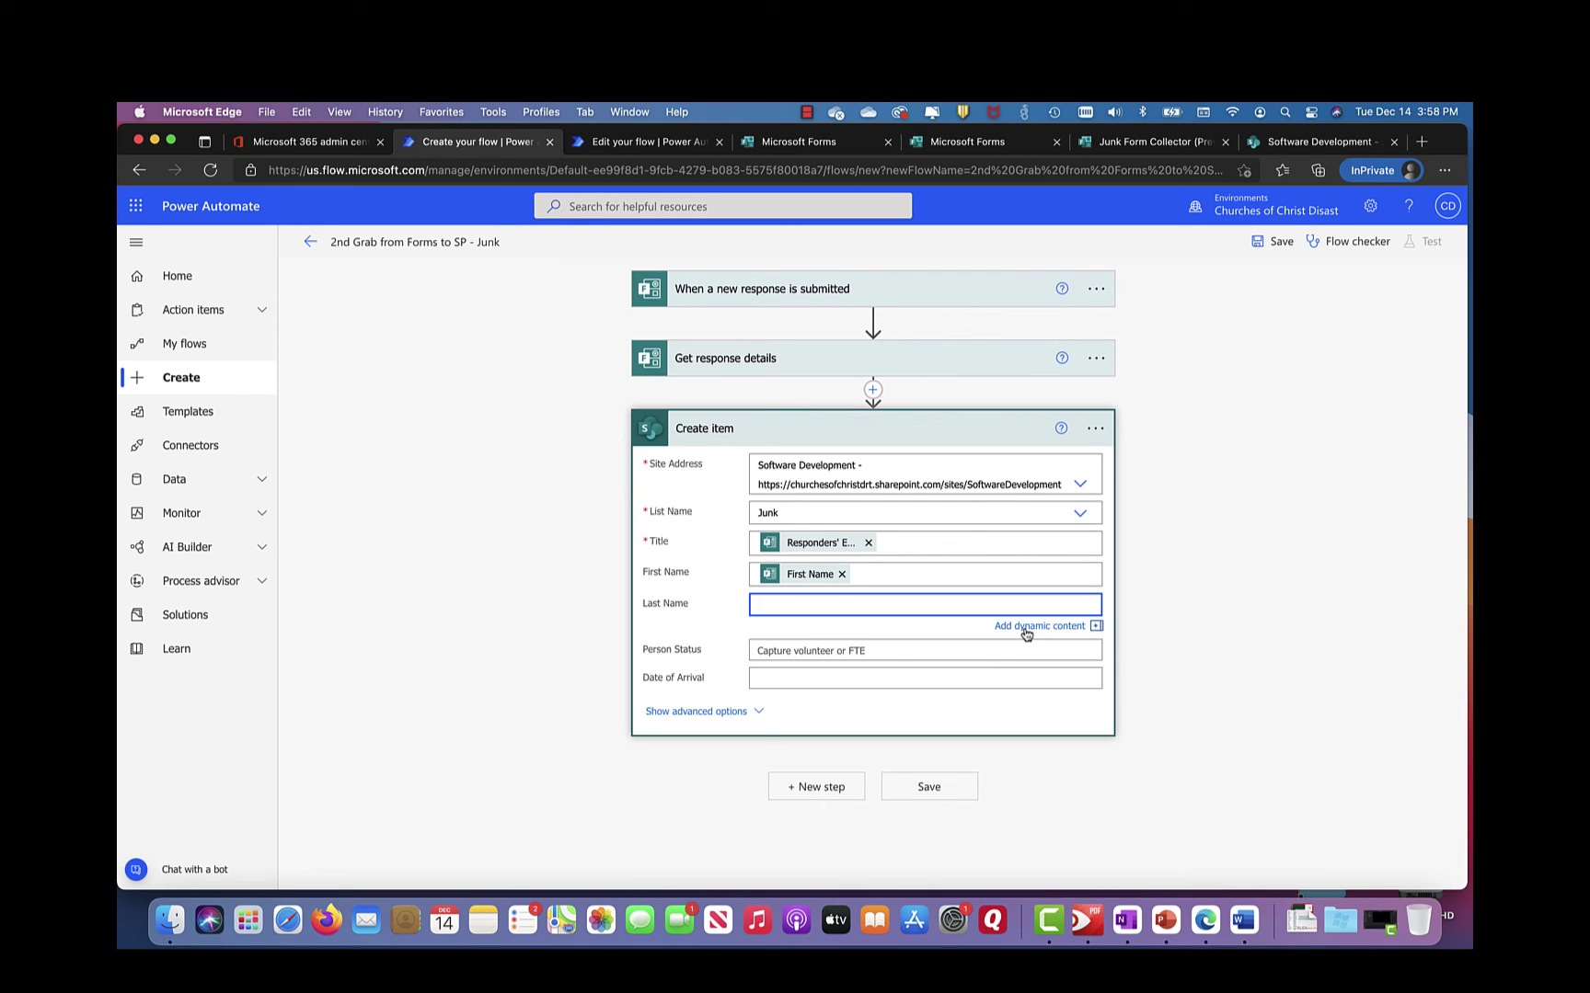
pyautogui.click(1026, 632)
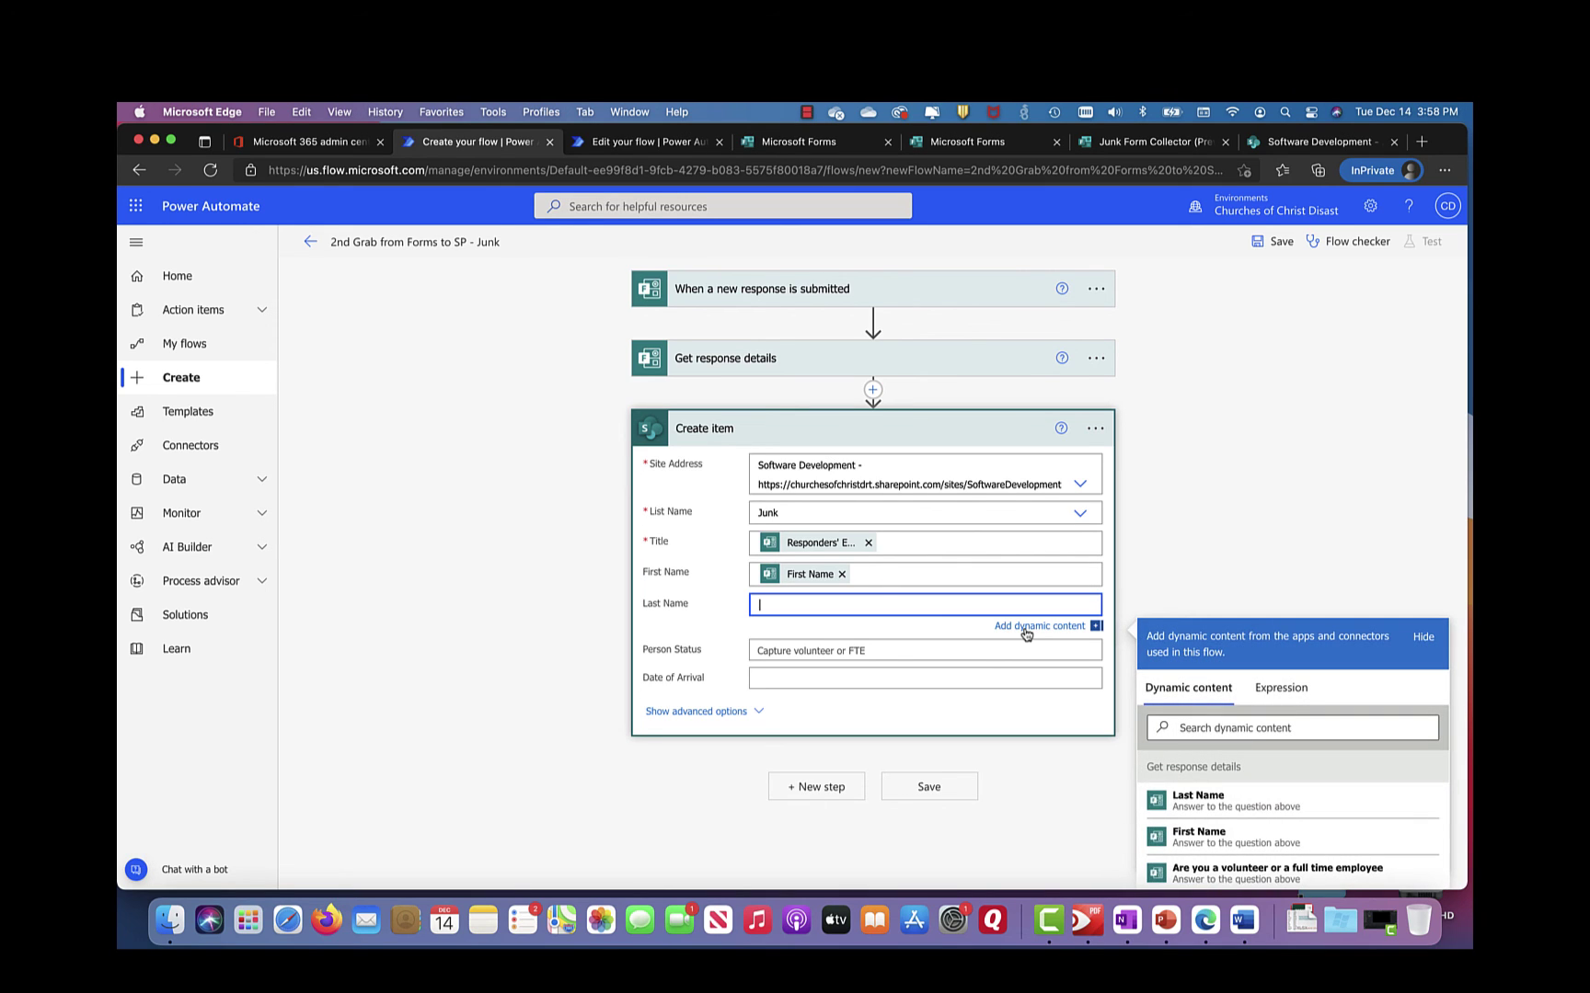
pyautogui.click(1213, 810)
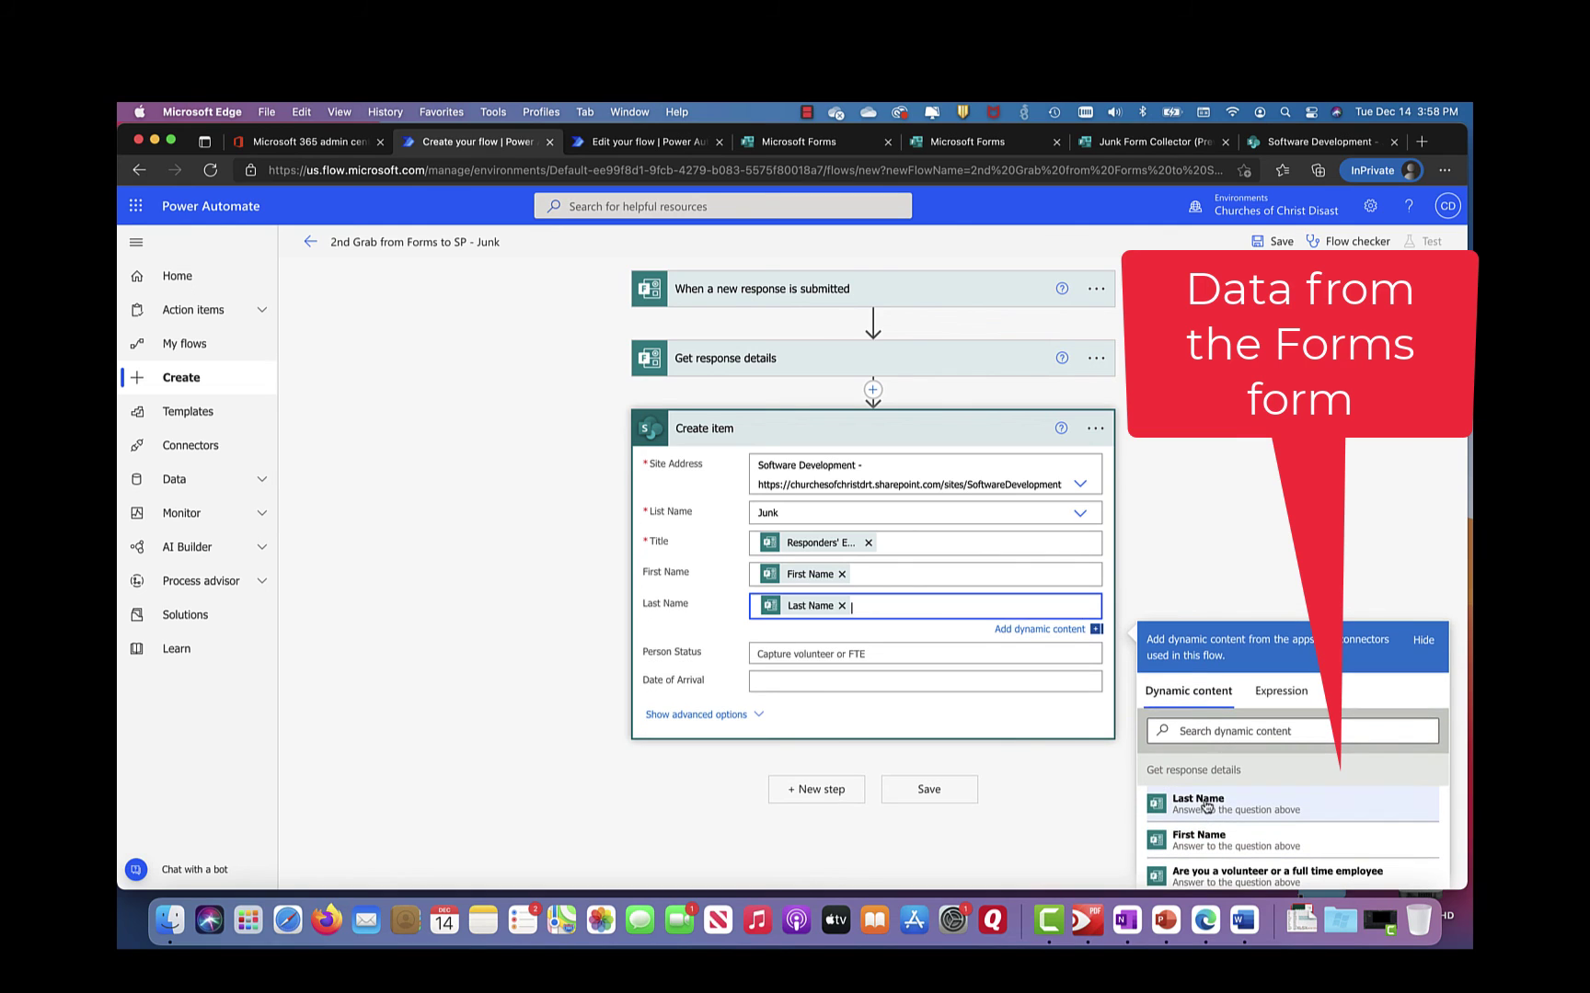
pyautogui.click(839, 654)
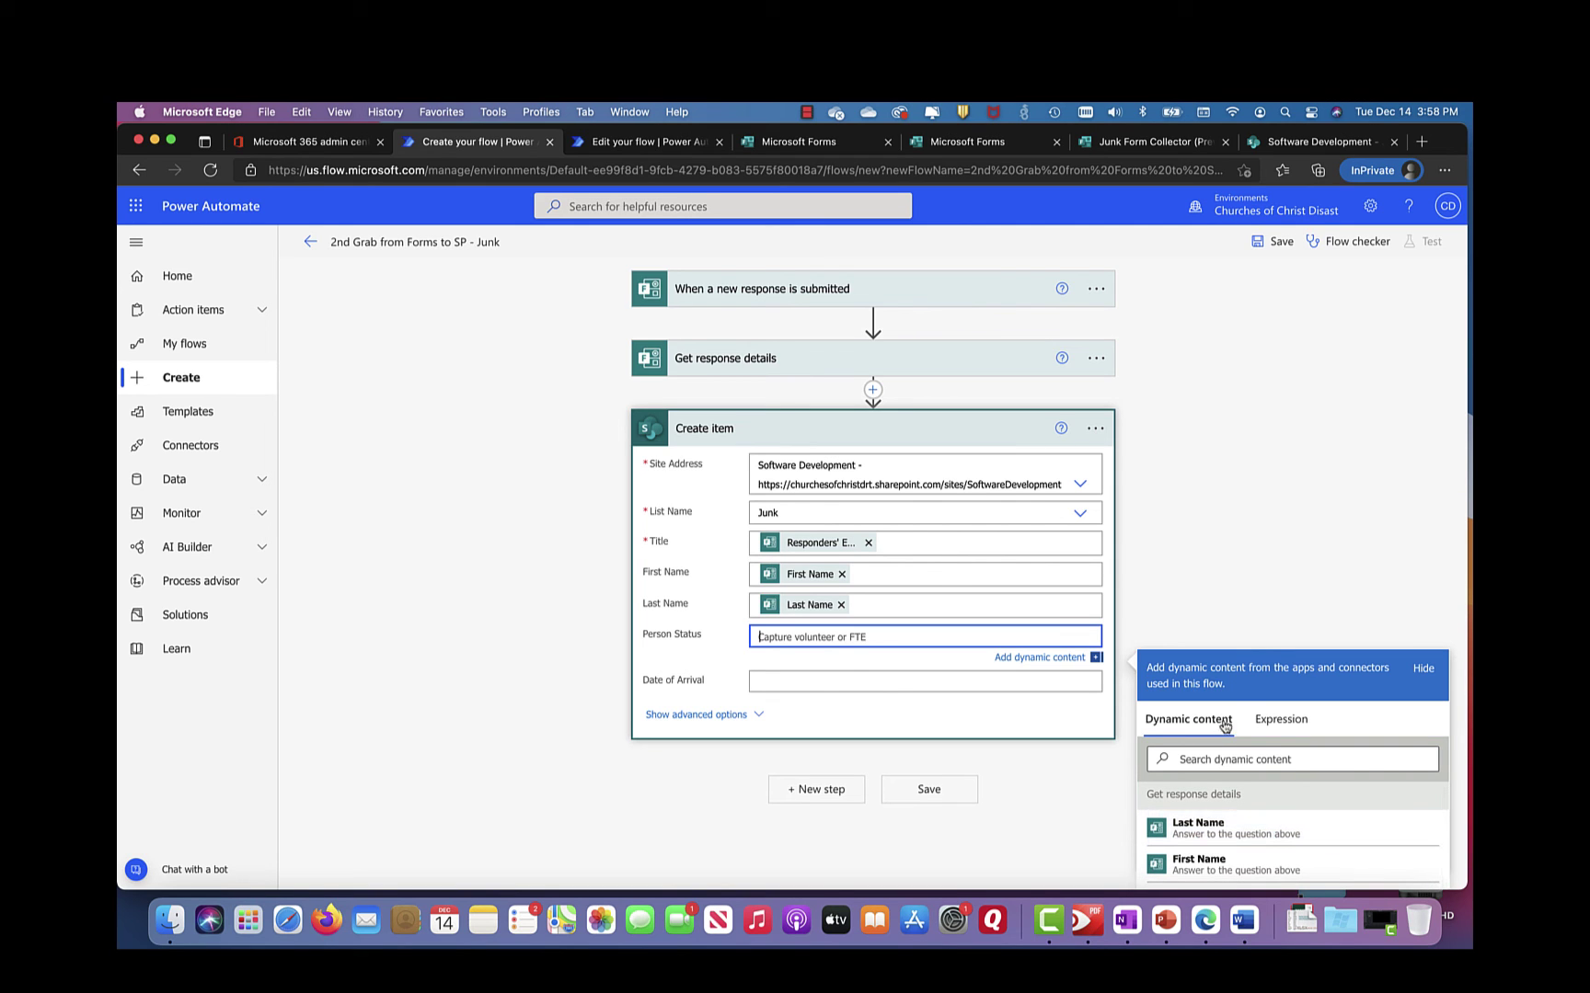
# Step: Map Person Status to 'Are you a volunteer...' and Date of Arrival to 'What date do you plan to arrive'
pyautogui.moveTo(1241, 680); pyautogui.dragTo(1242, 649)
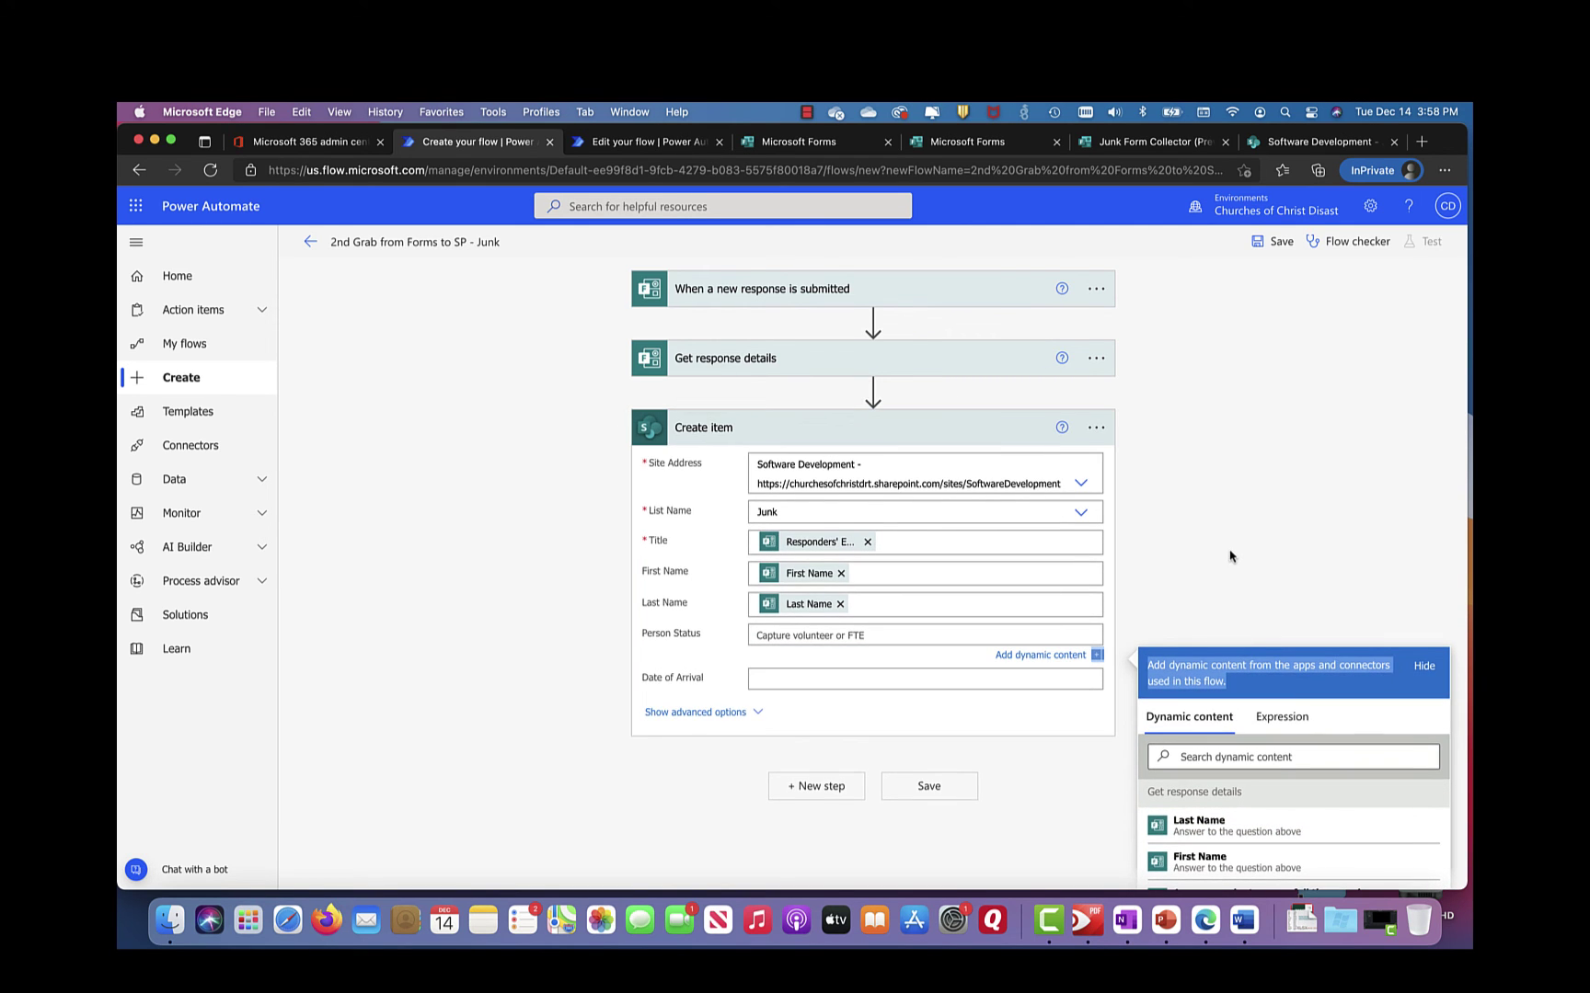
pyautogui.scroll(-5, 1230, 556)
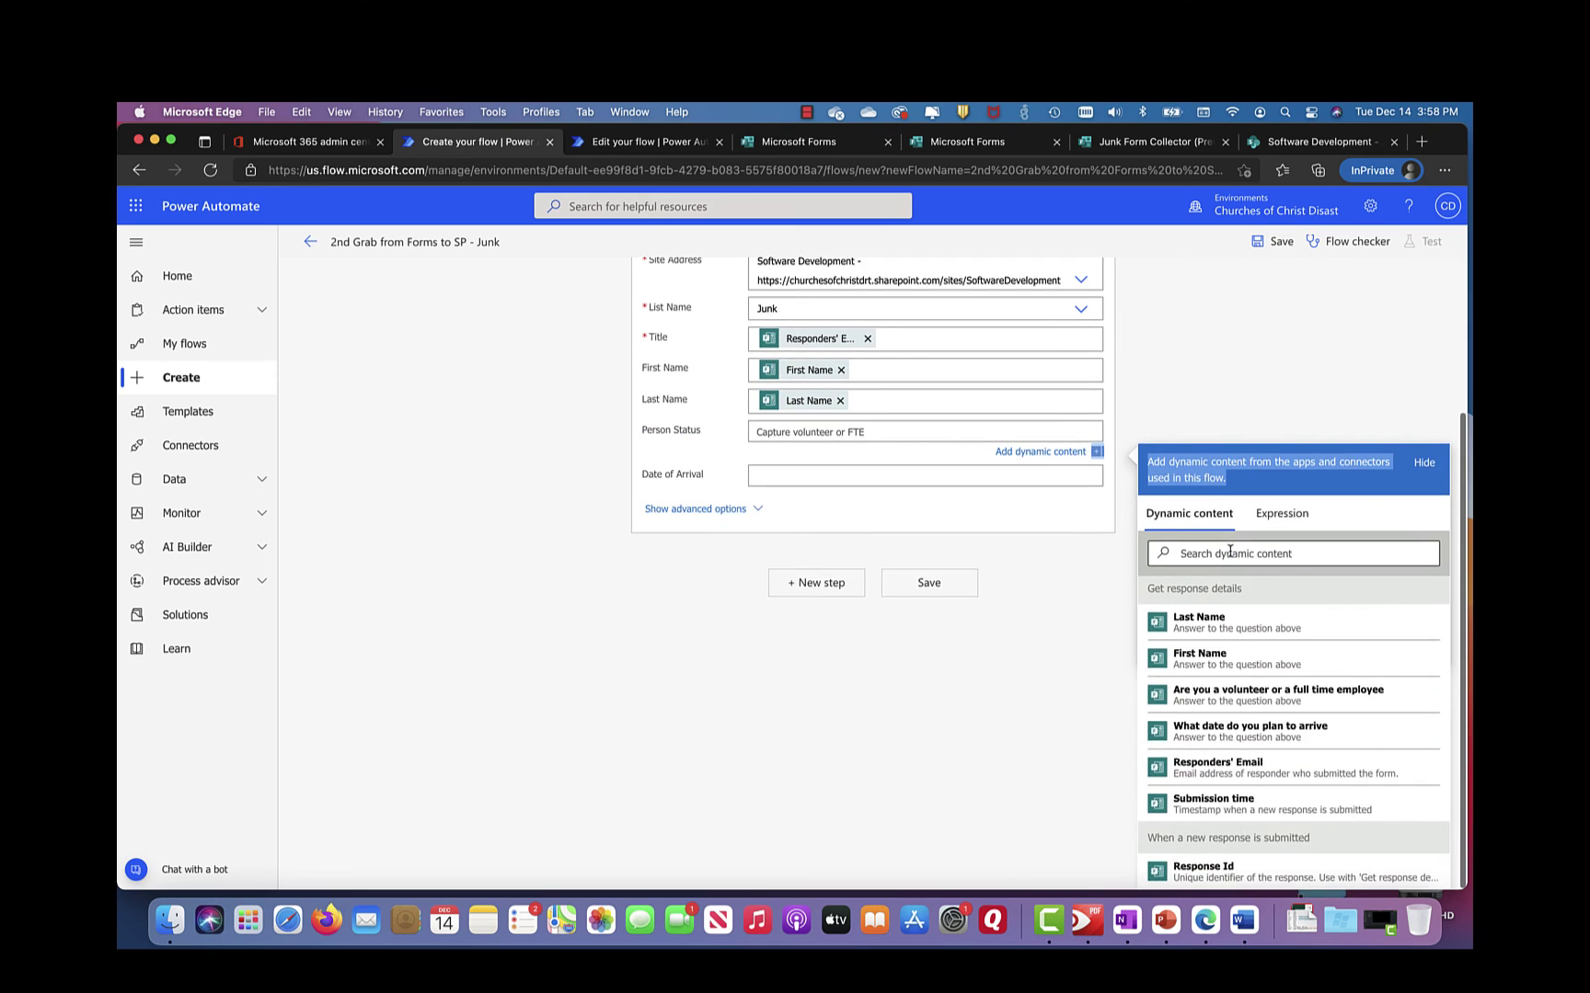
pyautogui.click(1214, 706)
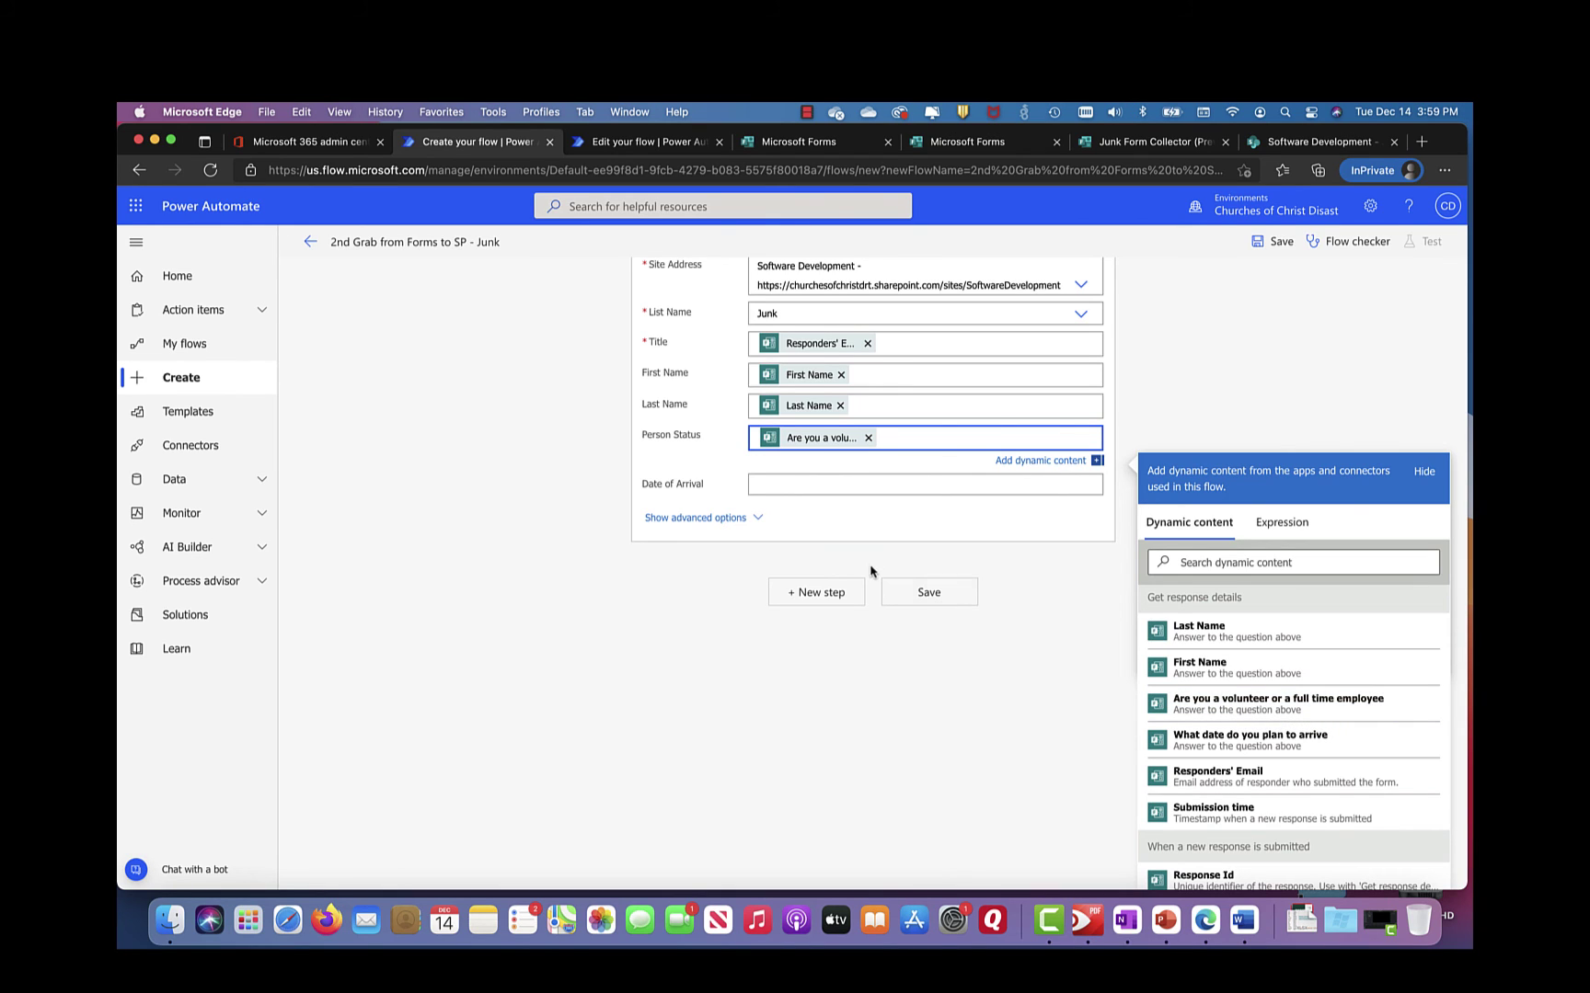
pyautogui.click(796, 486)
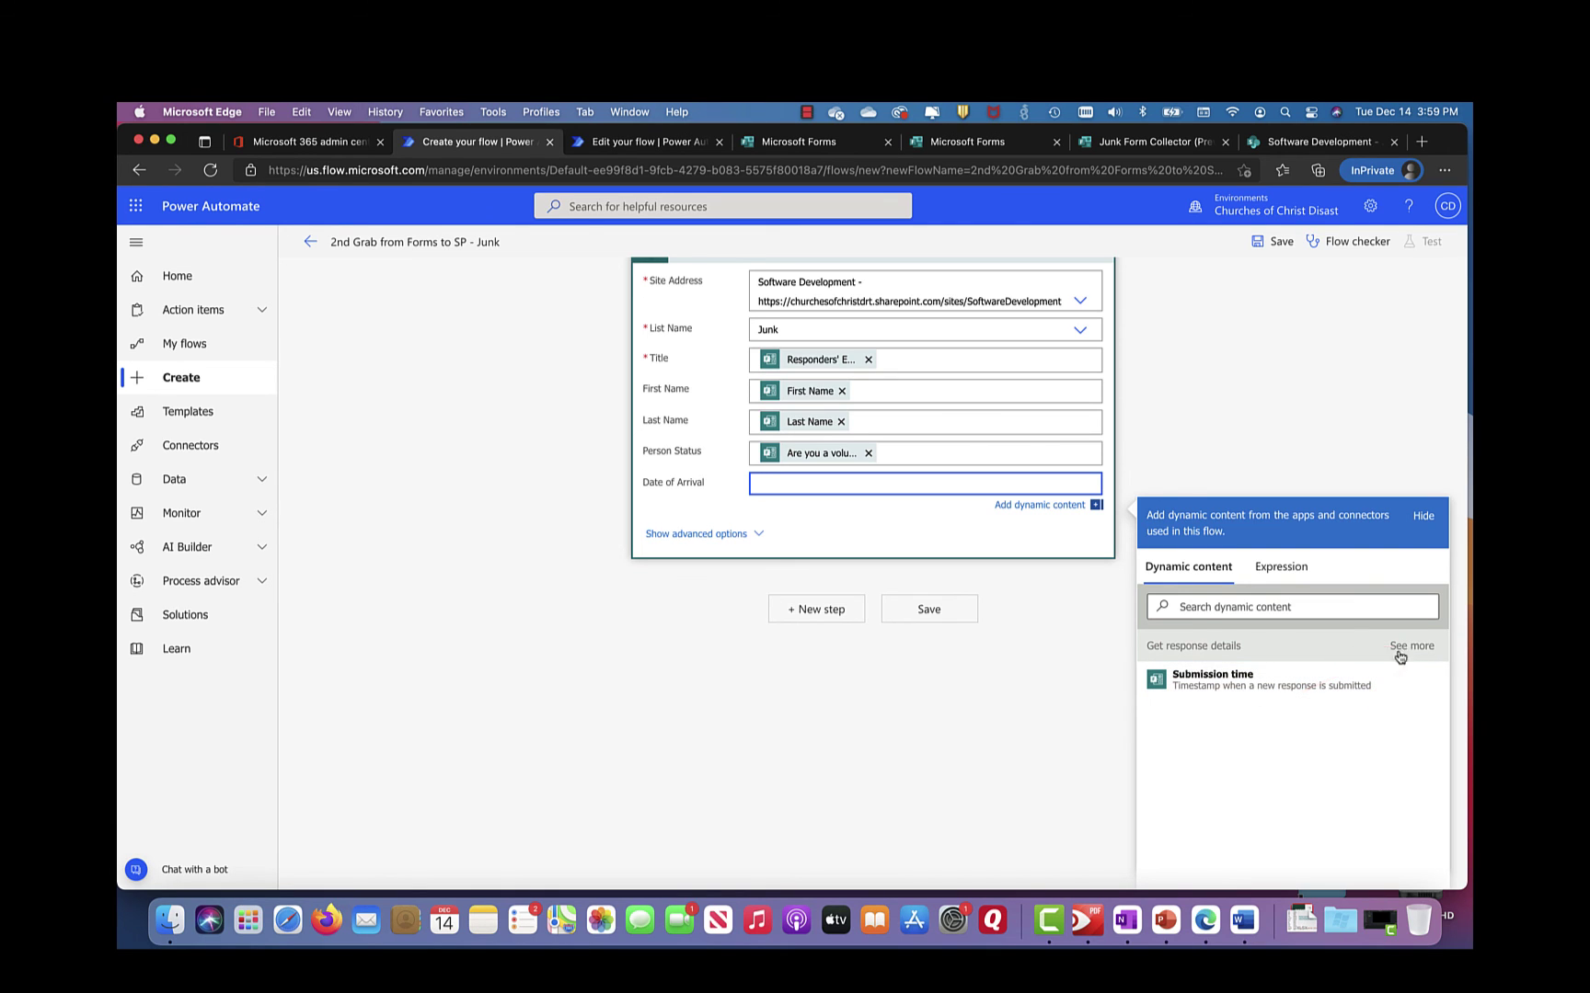
pyautogui.click(1400, 653)
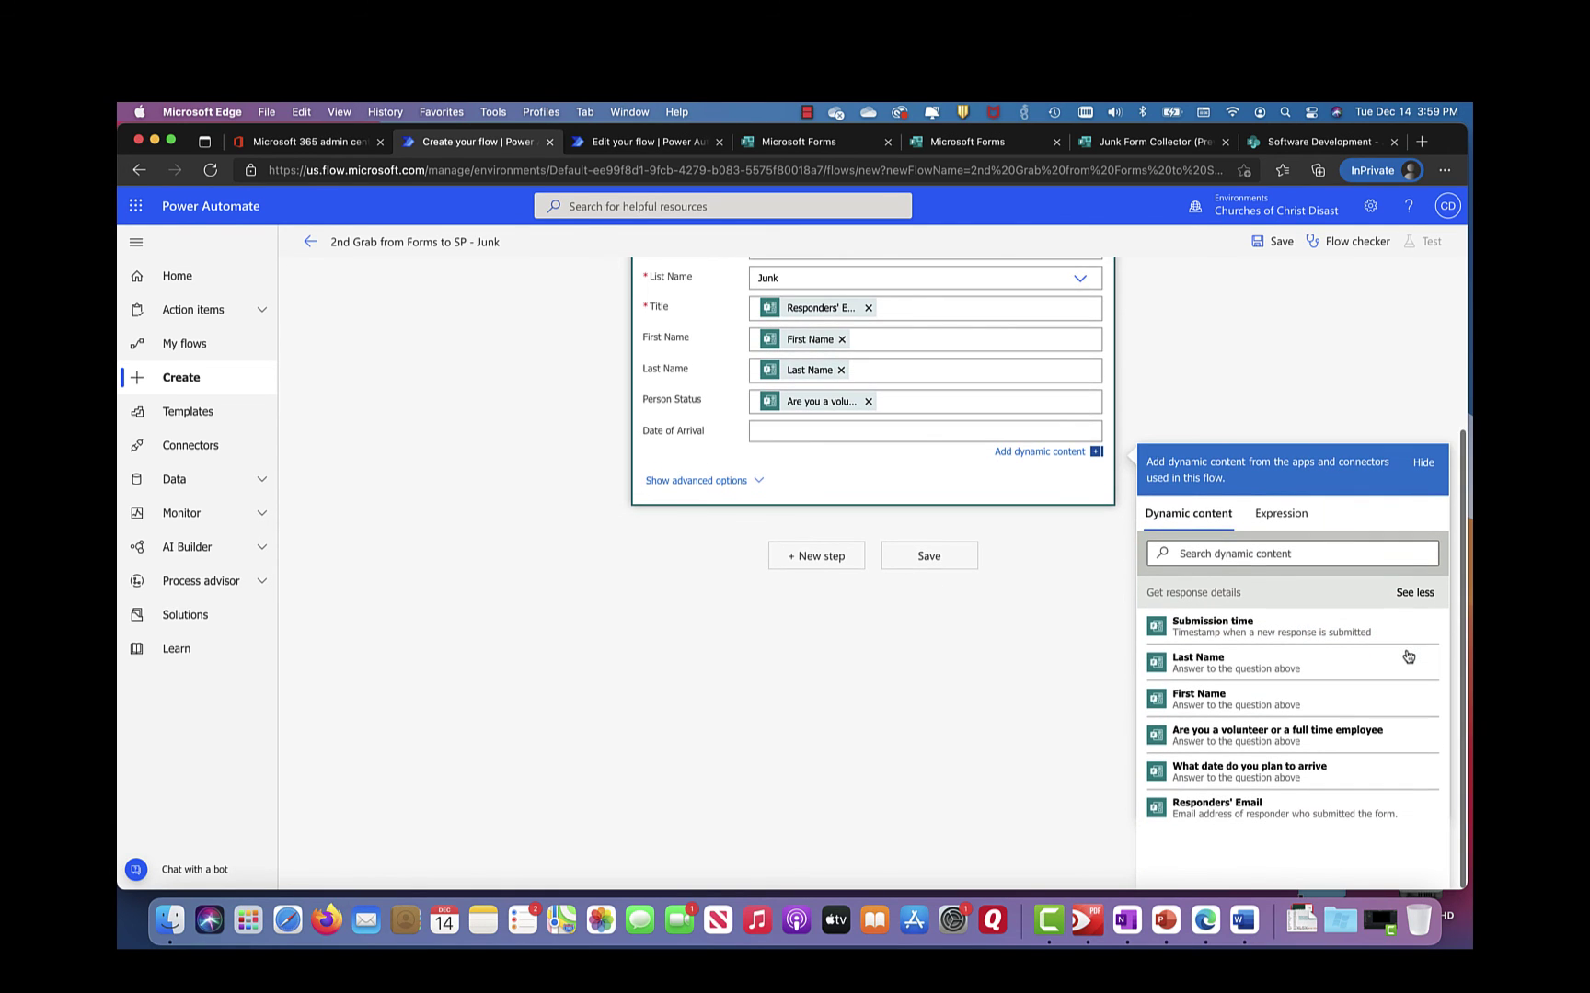
pyautogui.click(1235, 771)
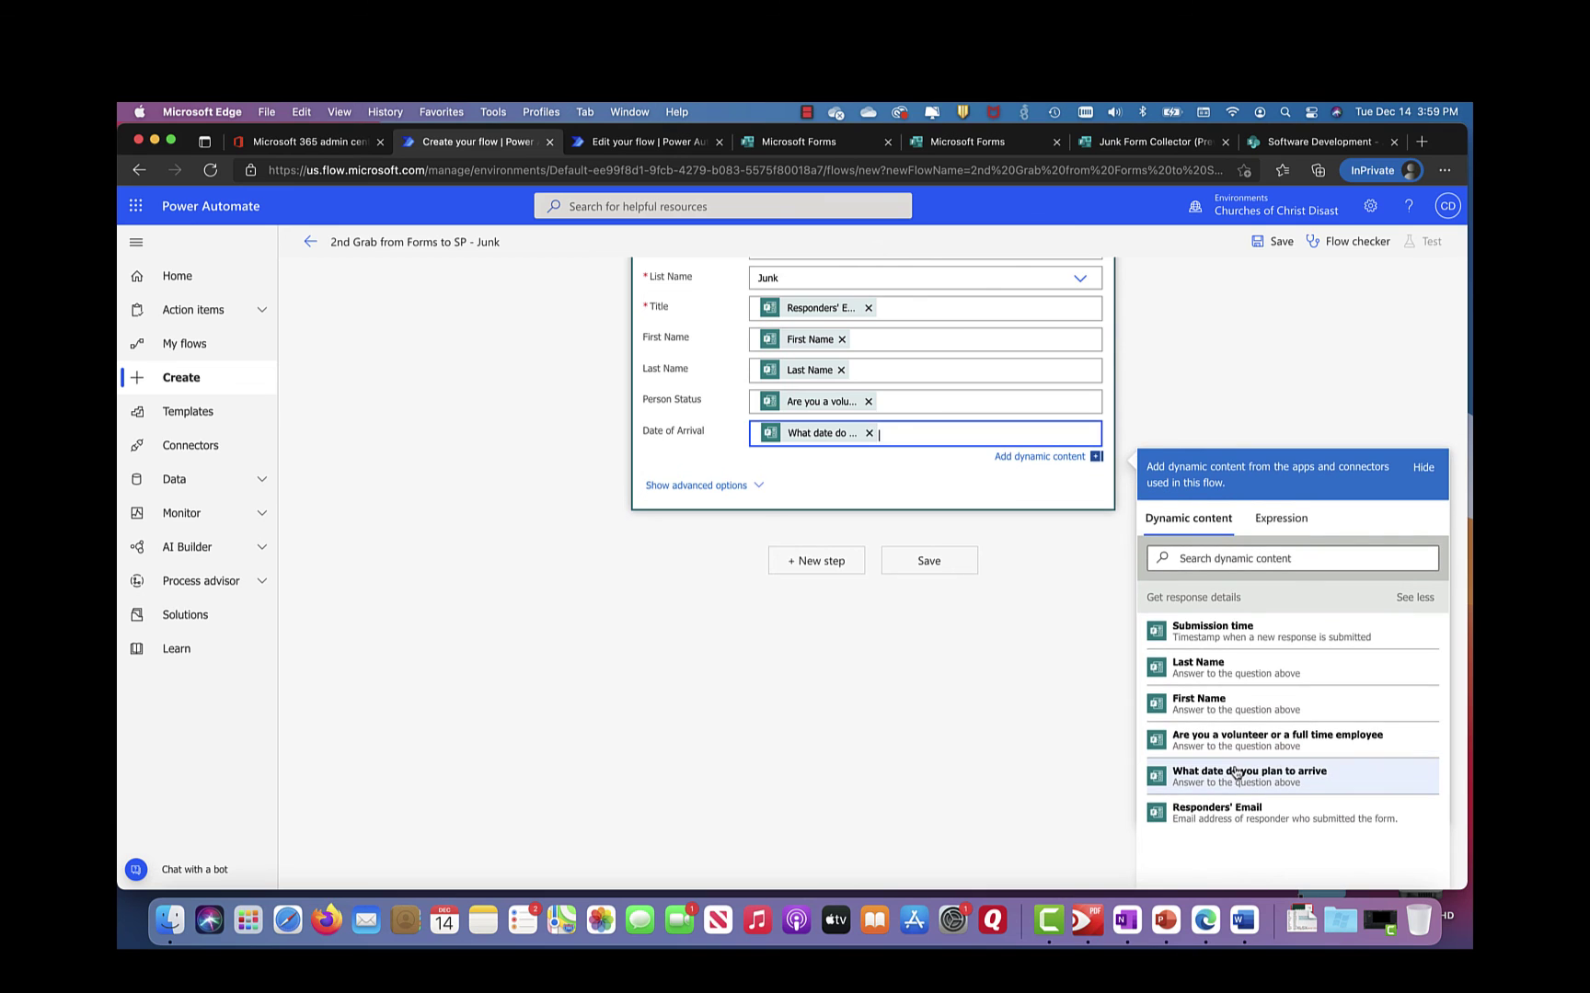
pyautogui.click(942, 674)
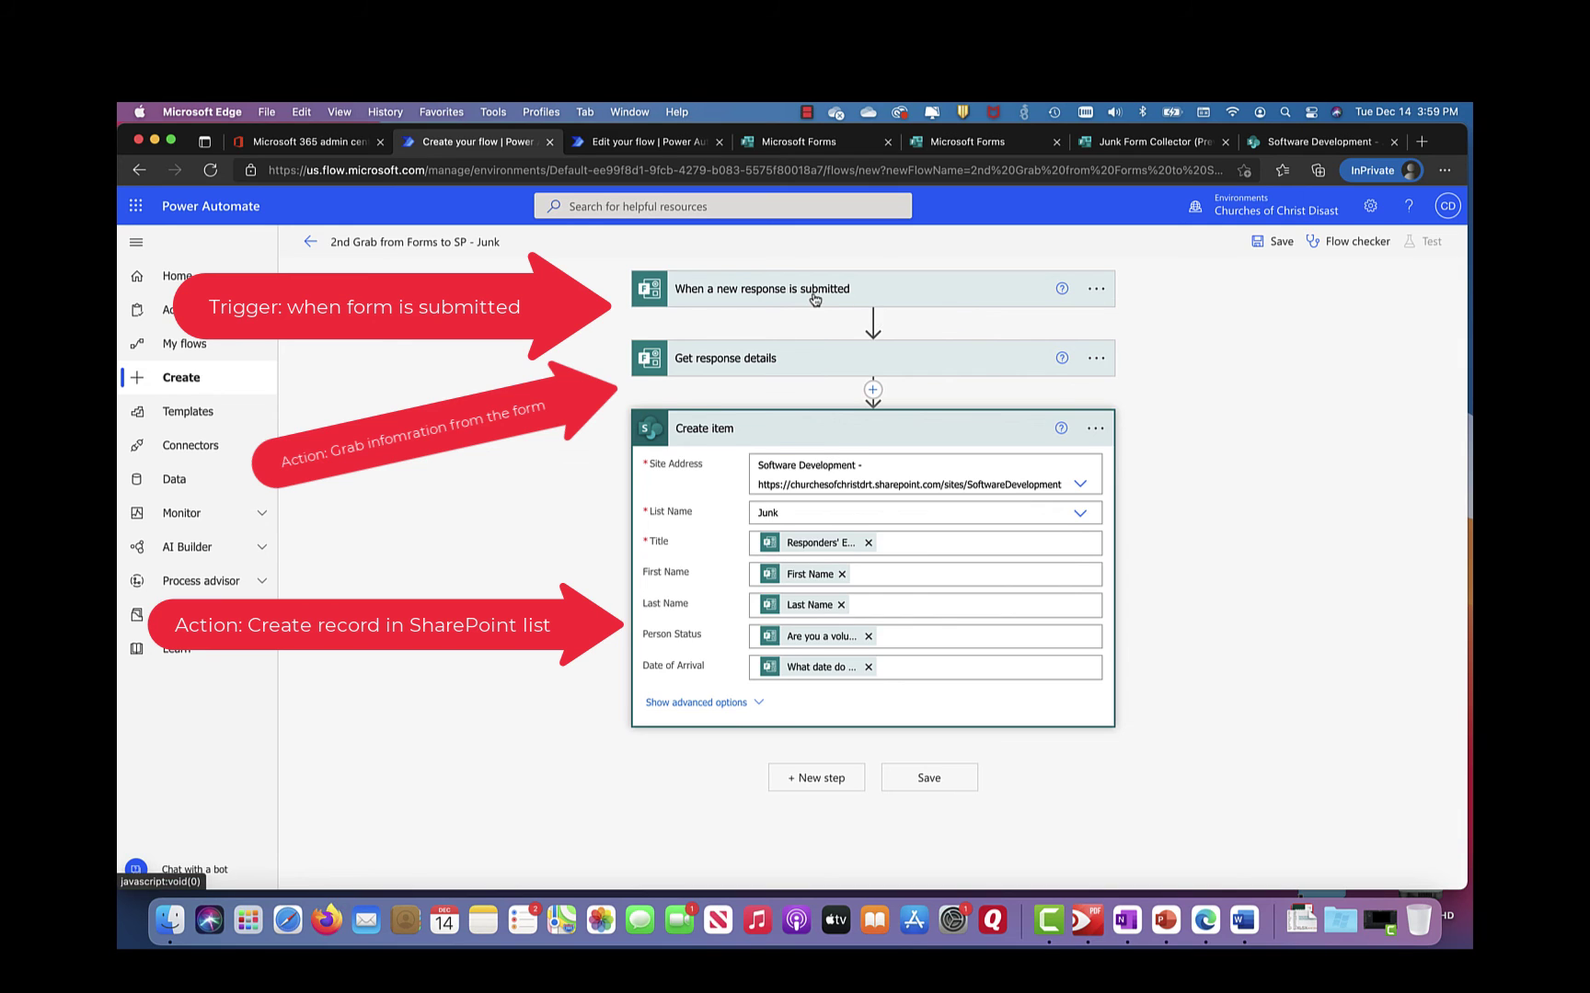
pyautogui.click(815, 300)
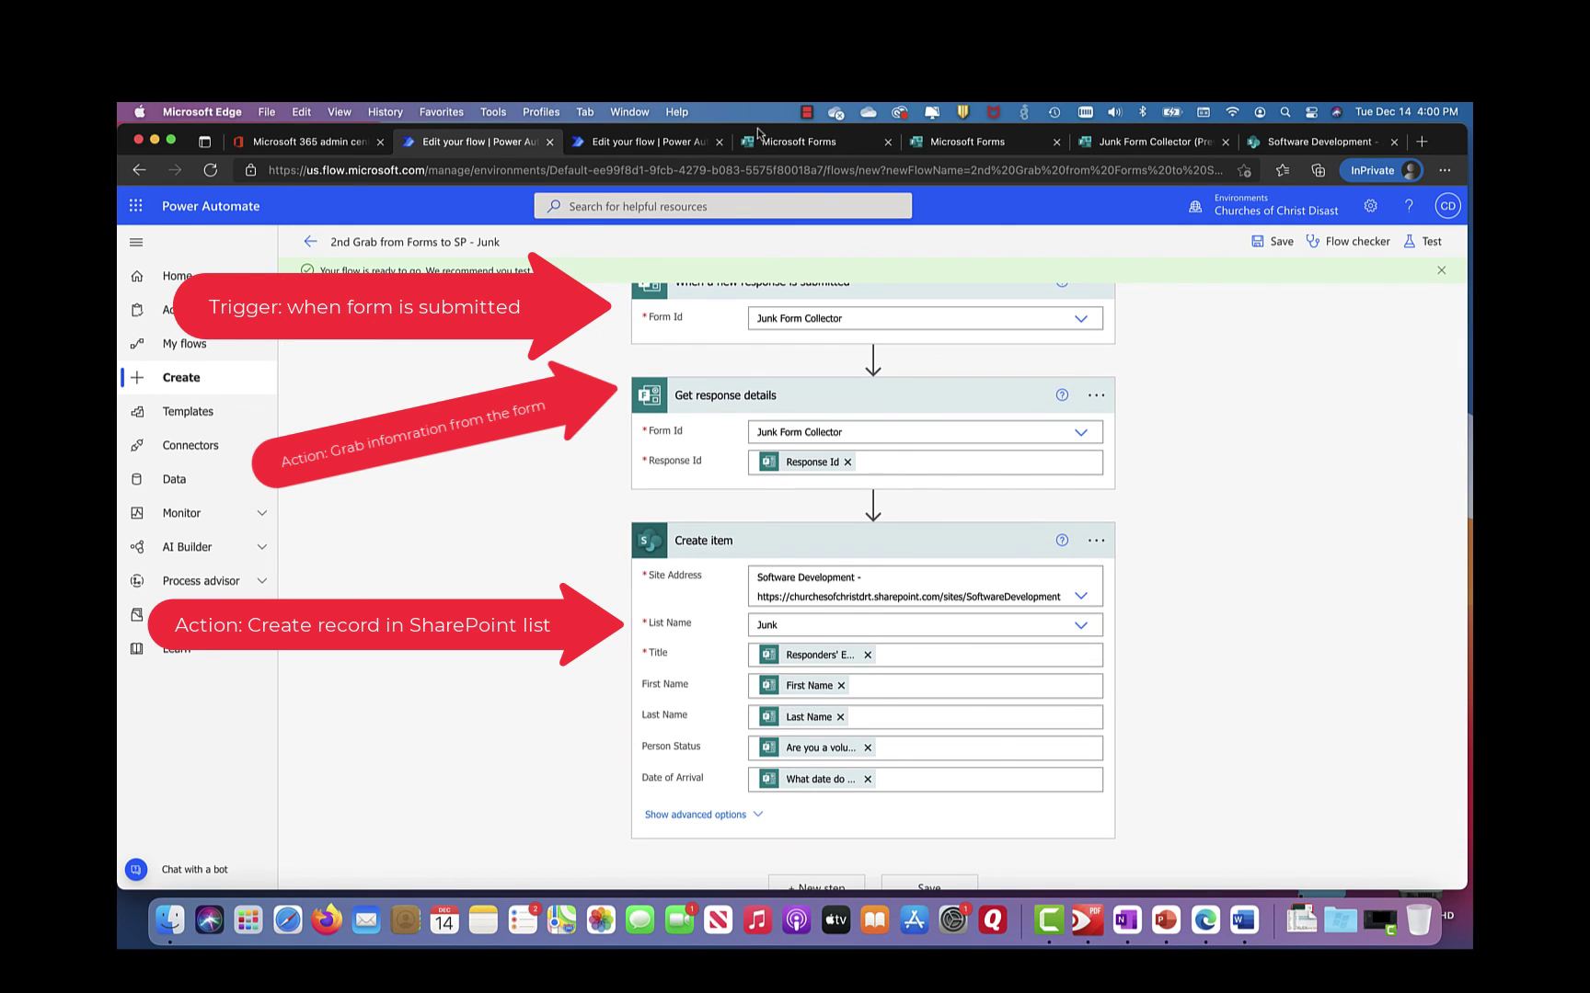
# Step: Glance at the still-empty SharePoint Junk list, then reopen the Junk Form Collector in preview
pyautogui.click(1143, 144)
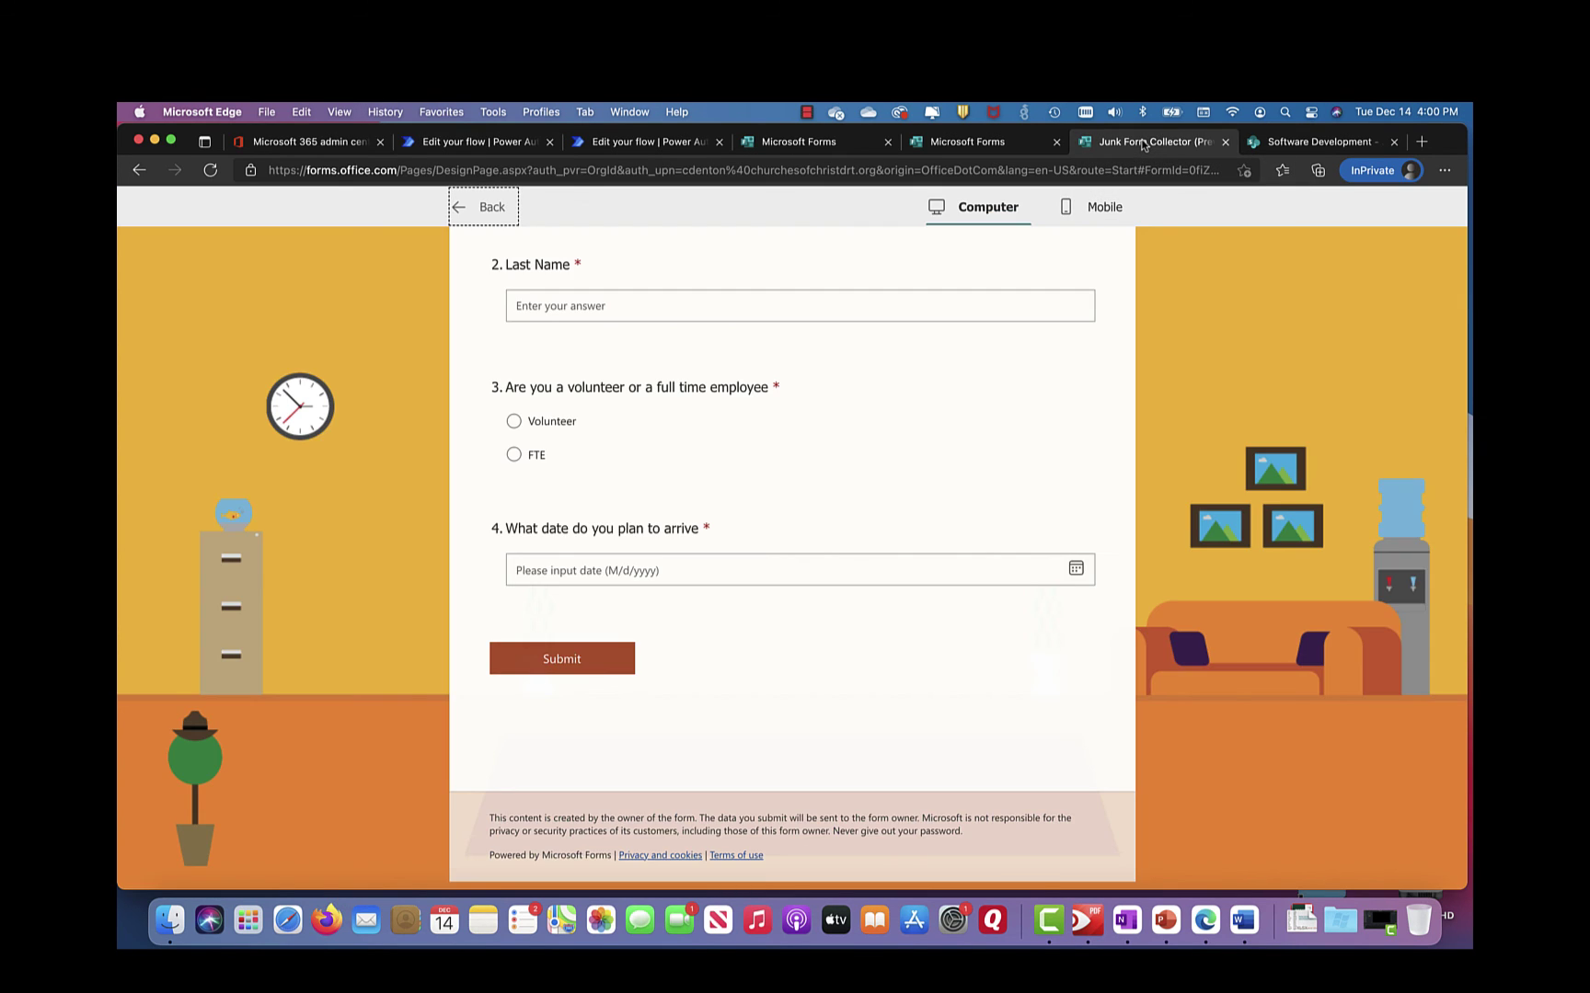
pyautogui.click(1315, 144)
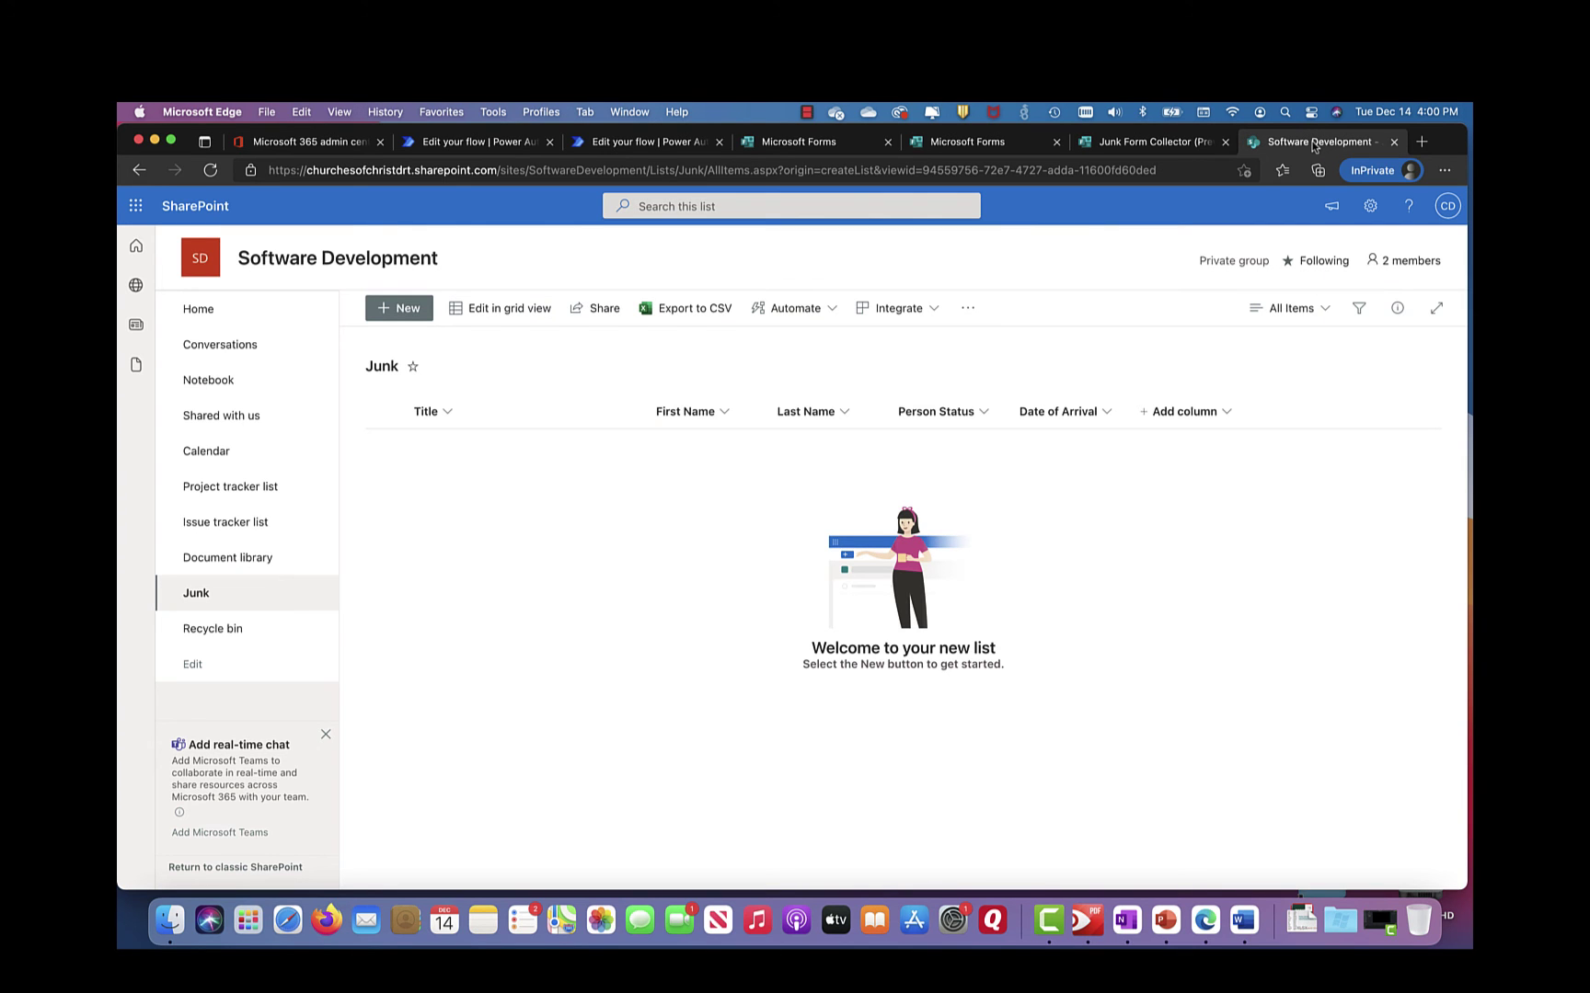
pyautogui.click(1139, 145)
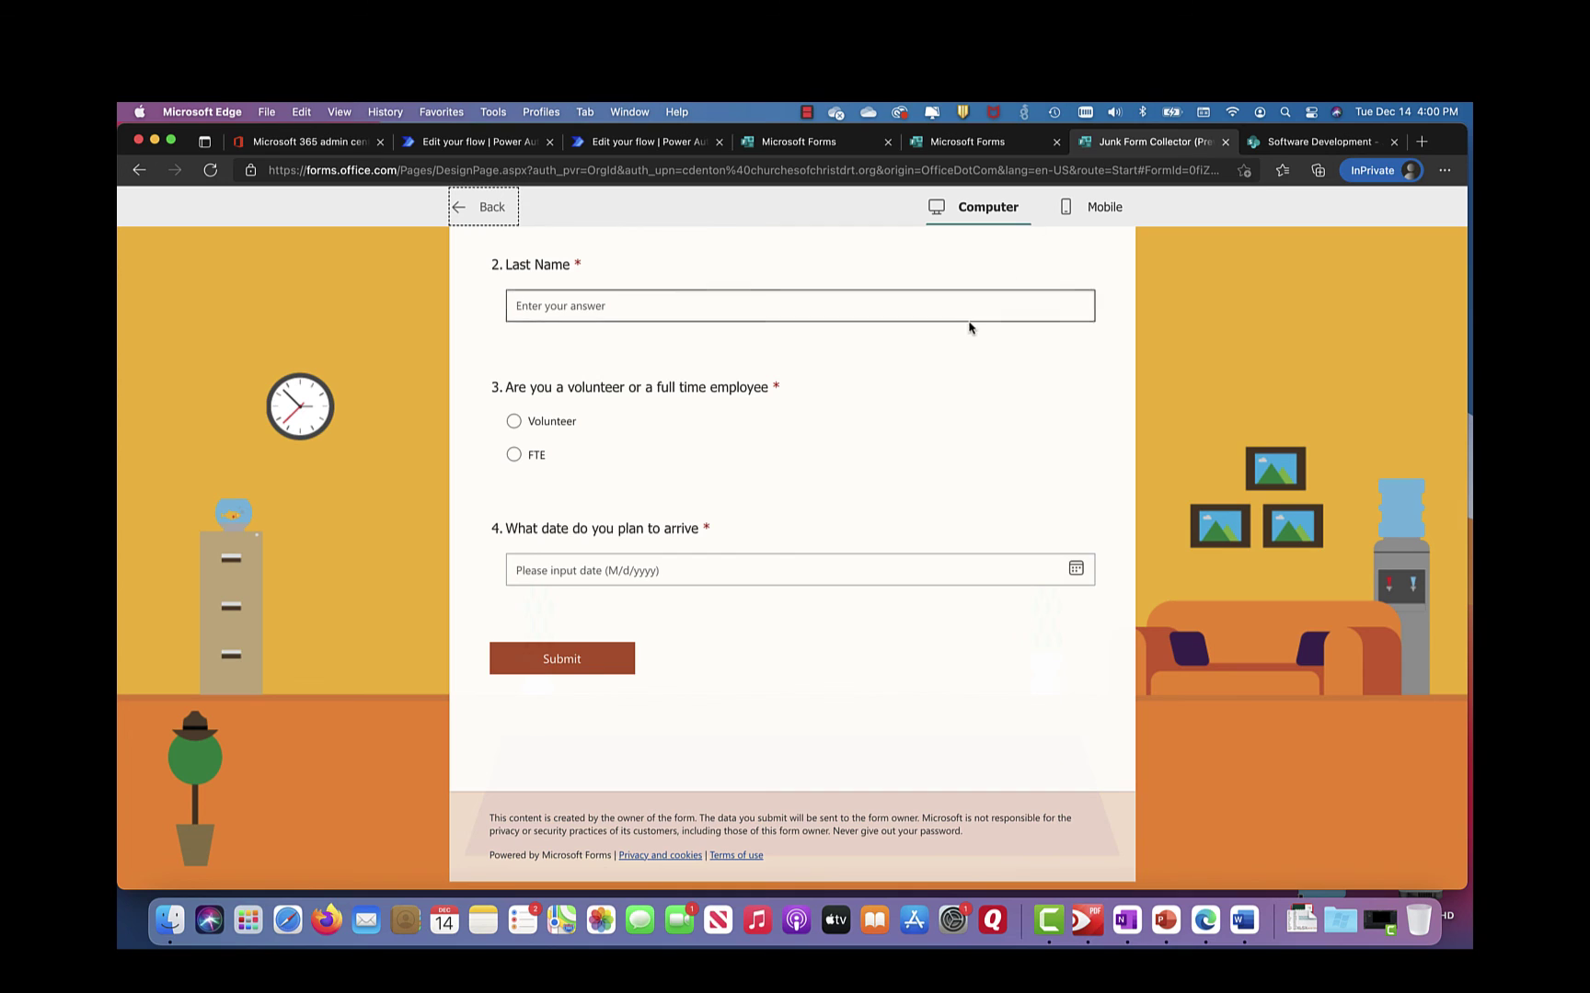
pyautogui.scroll(5, 969, 321)
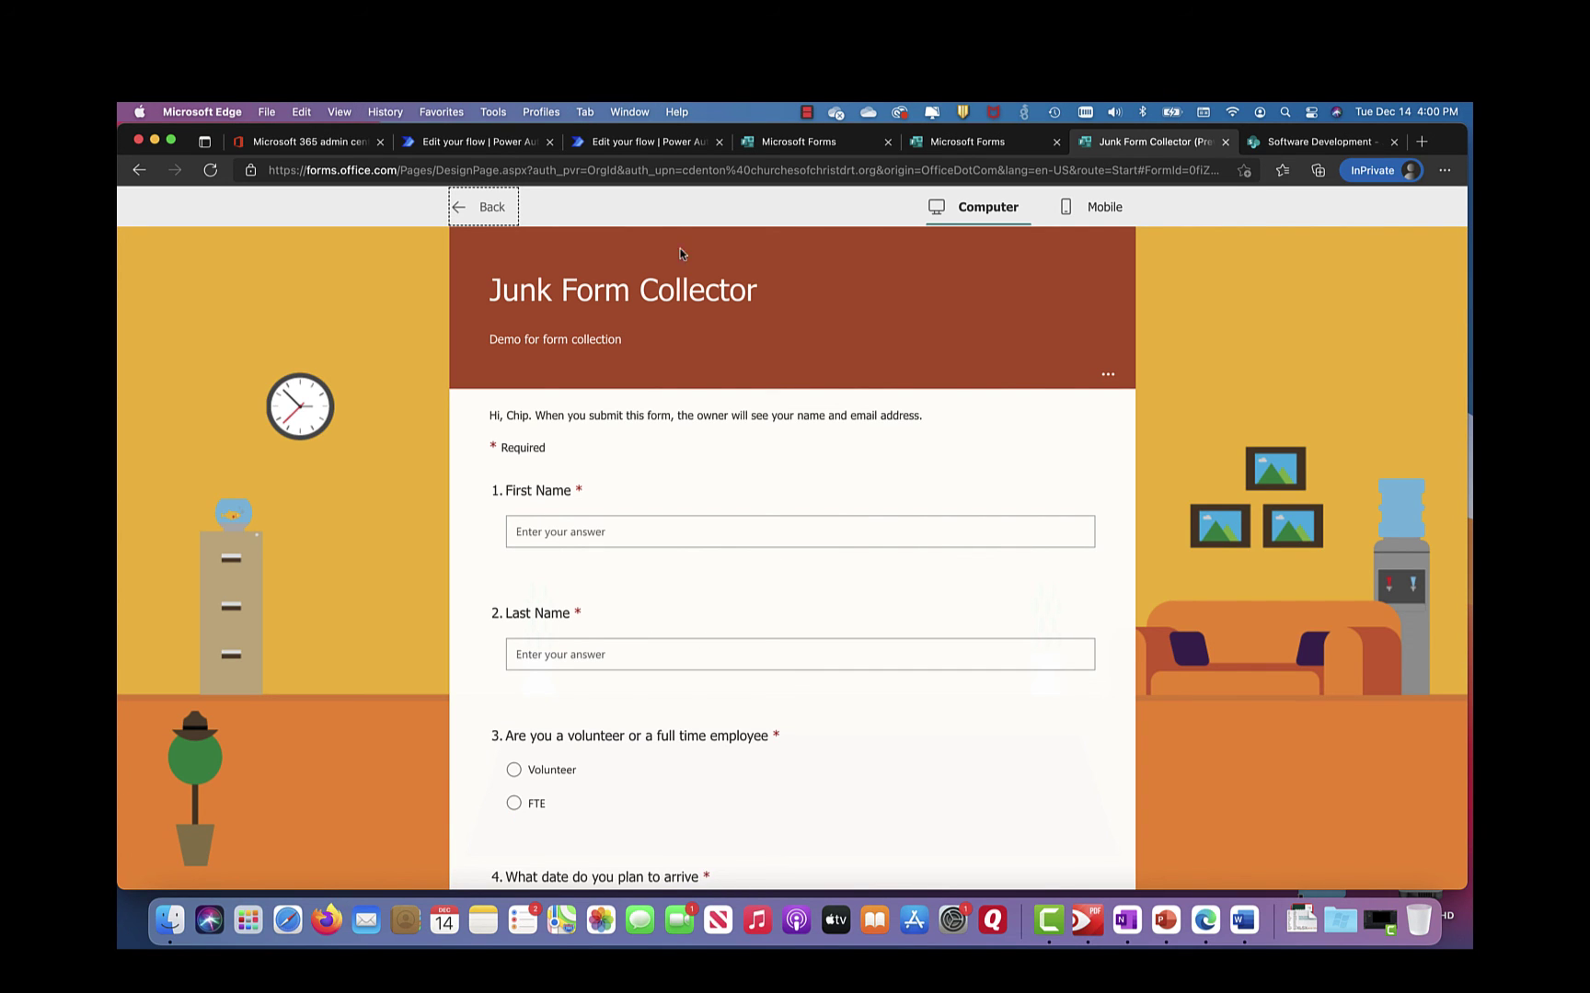
pyautogui.click(479, 207)
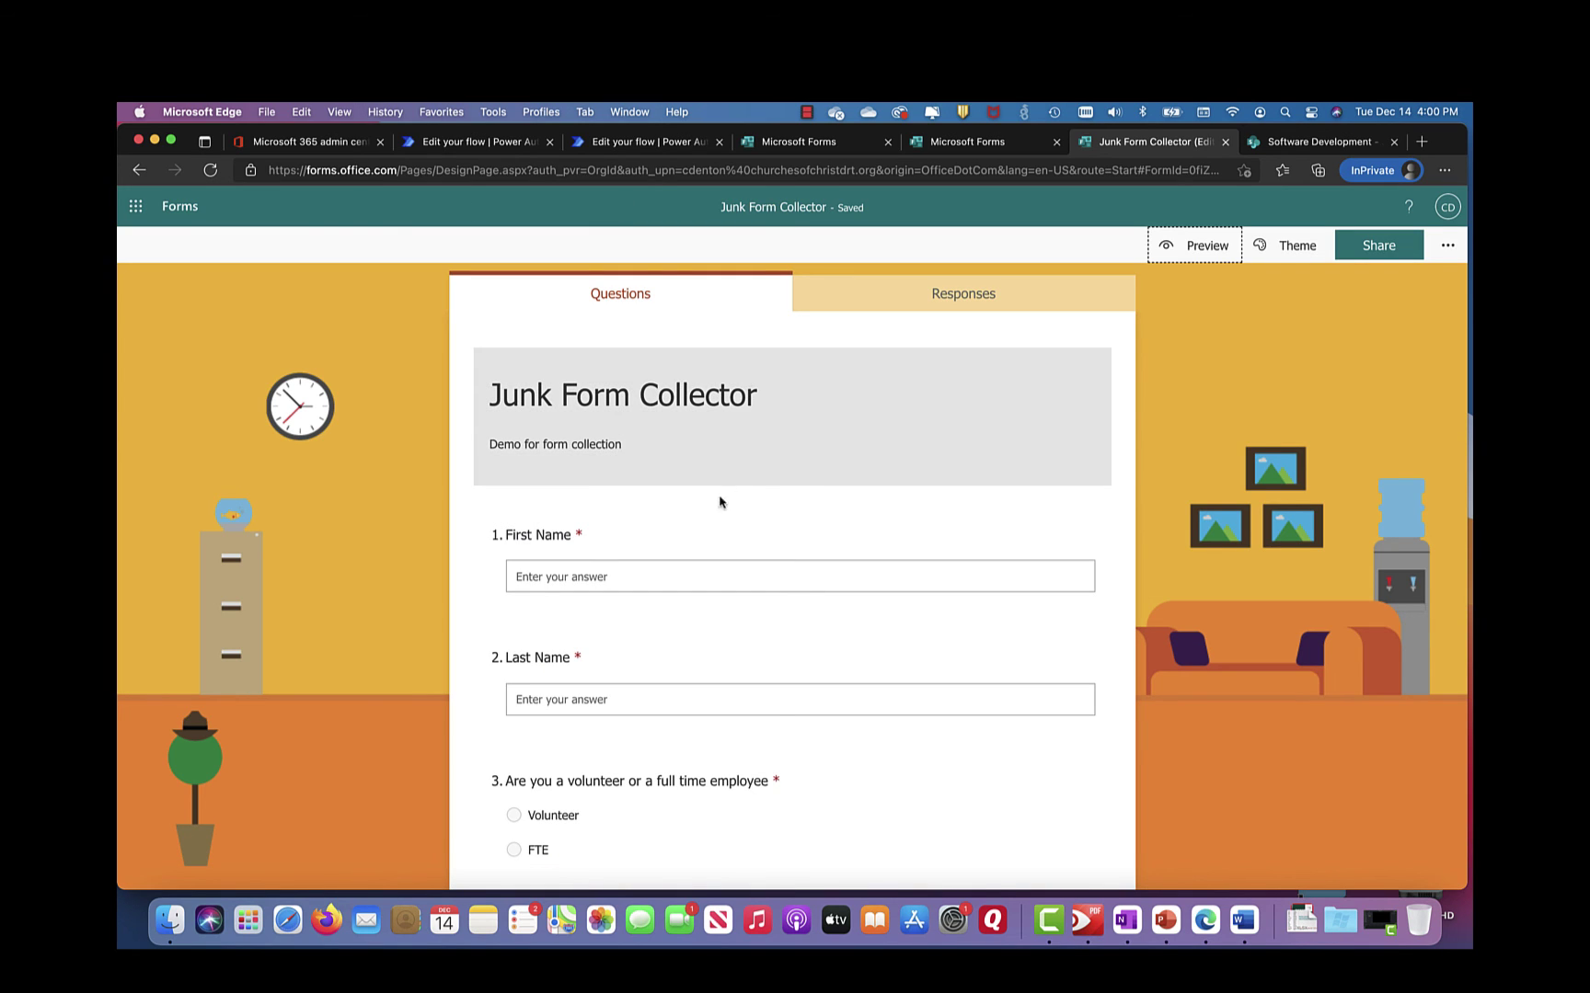
pyautogui.click(1208, 245)
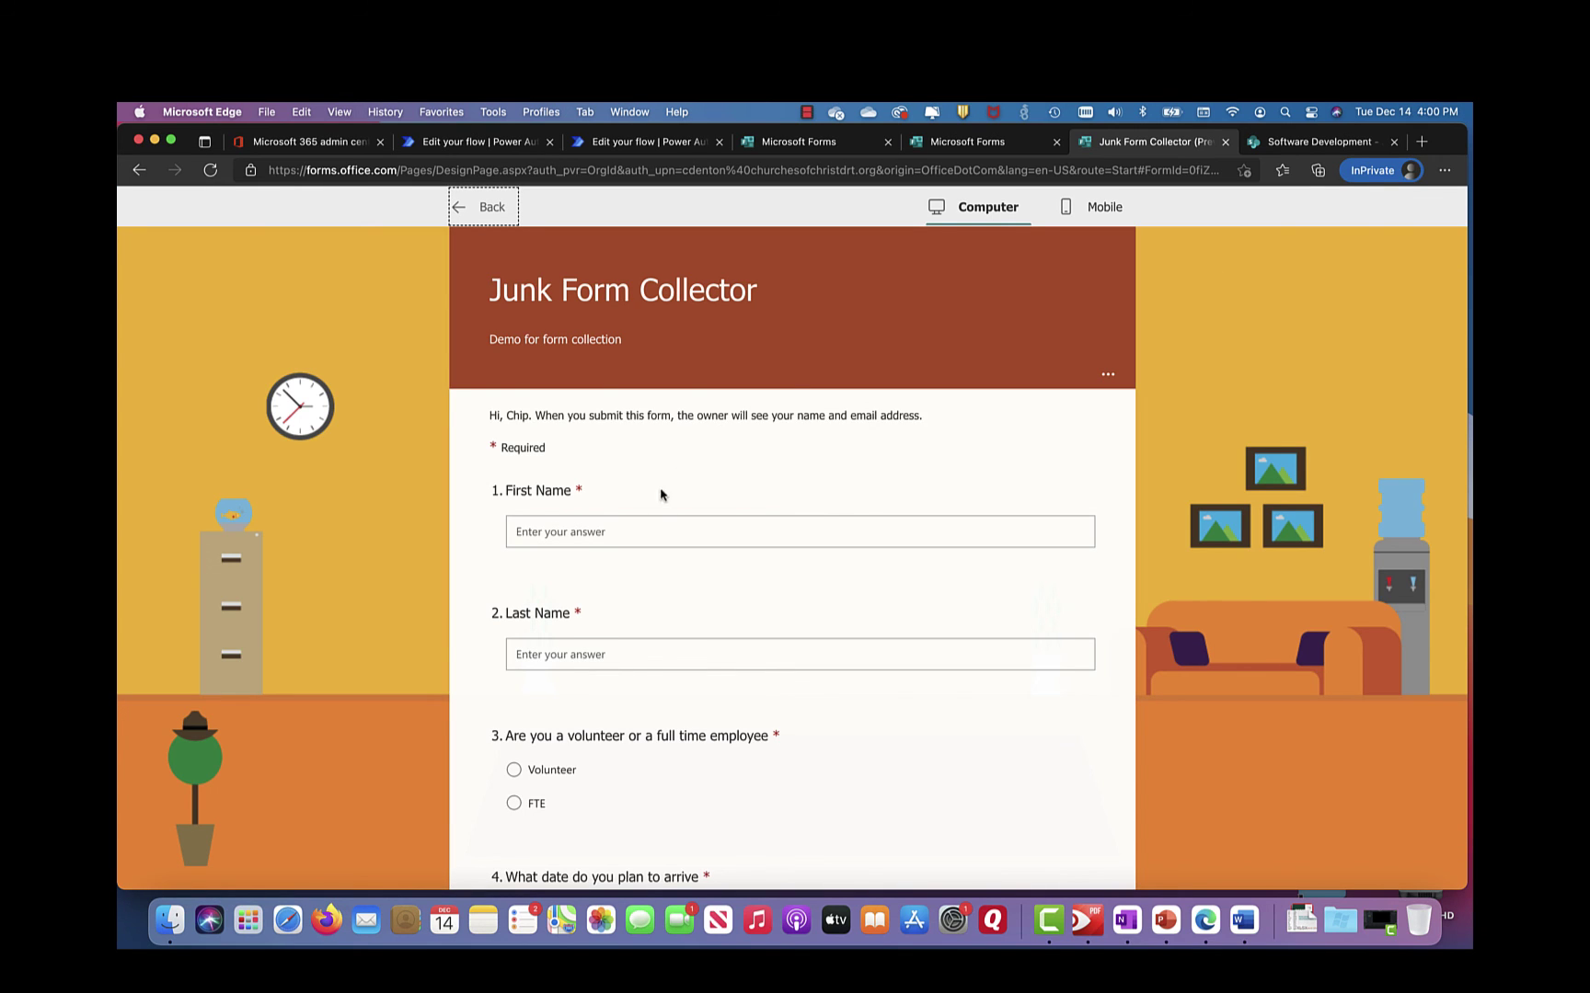
# Step: Answer with the respondent's first and last name, Volunteer, and arrival date 12/23/2021, then submit
pyautogui.click(644, 531)
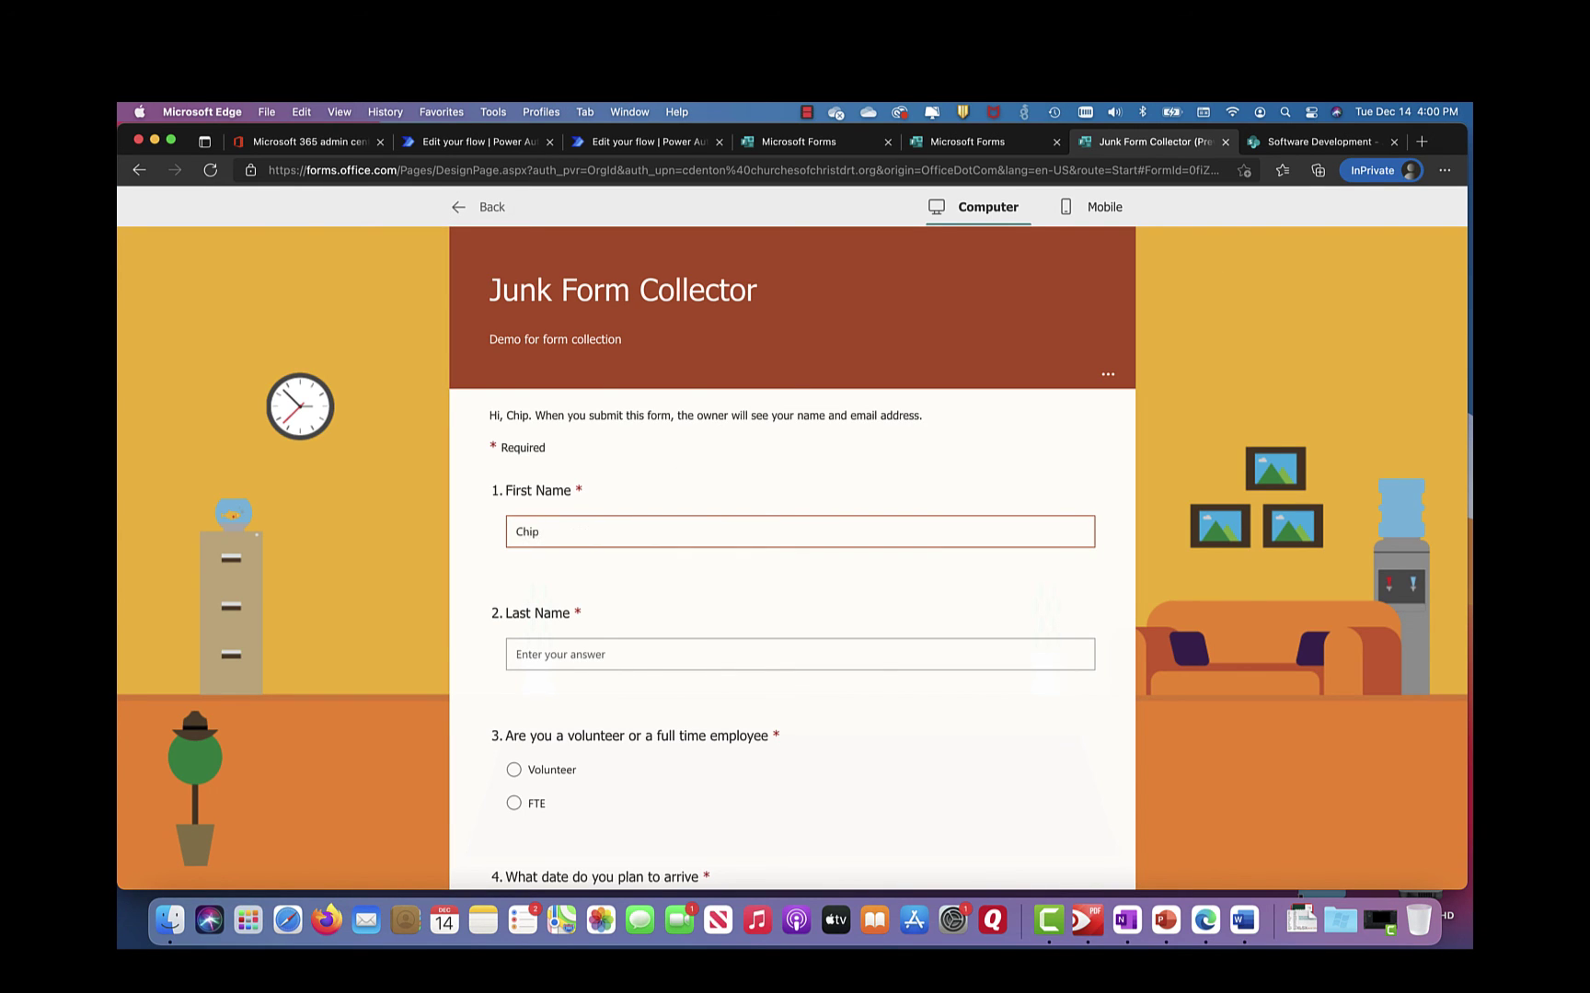
pyautogui.press('Tab')
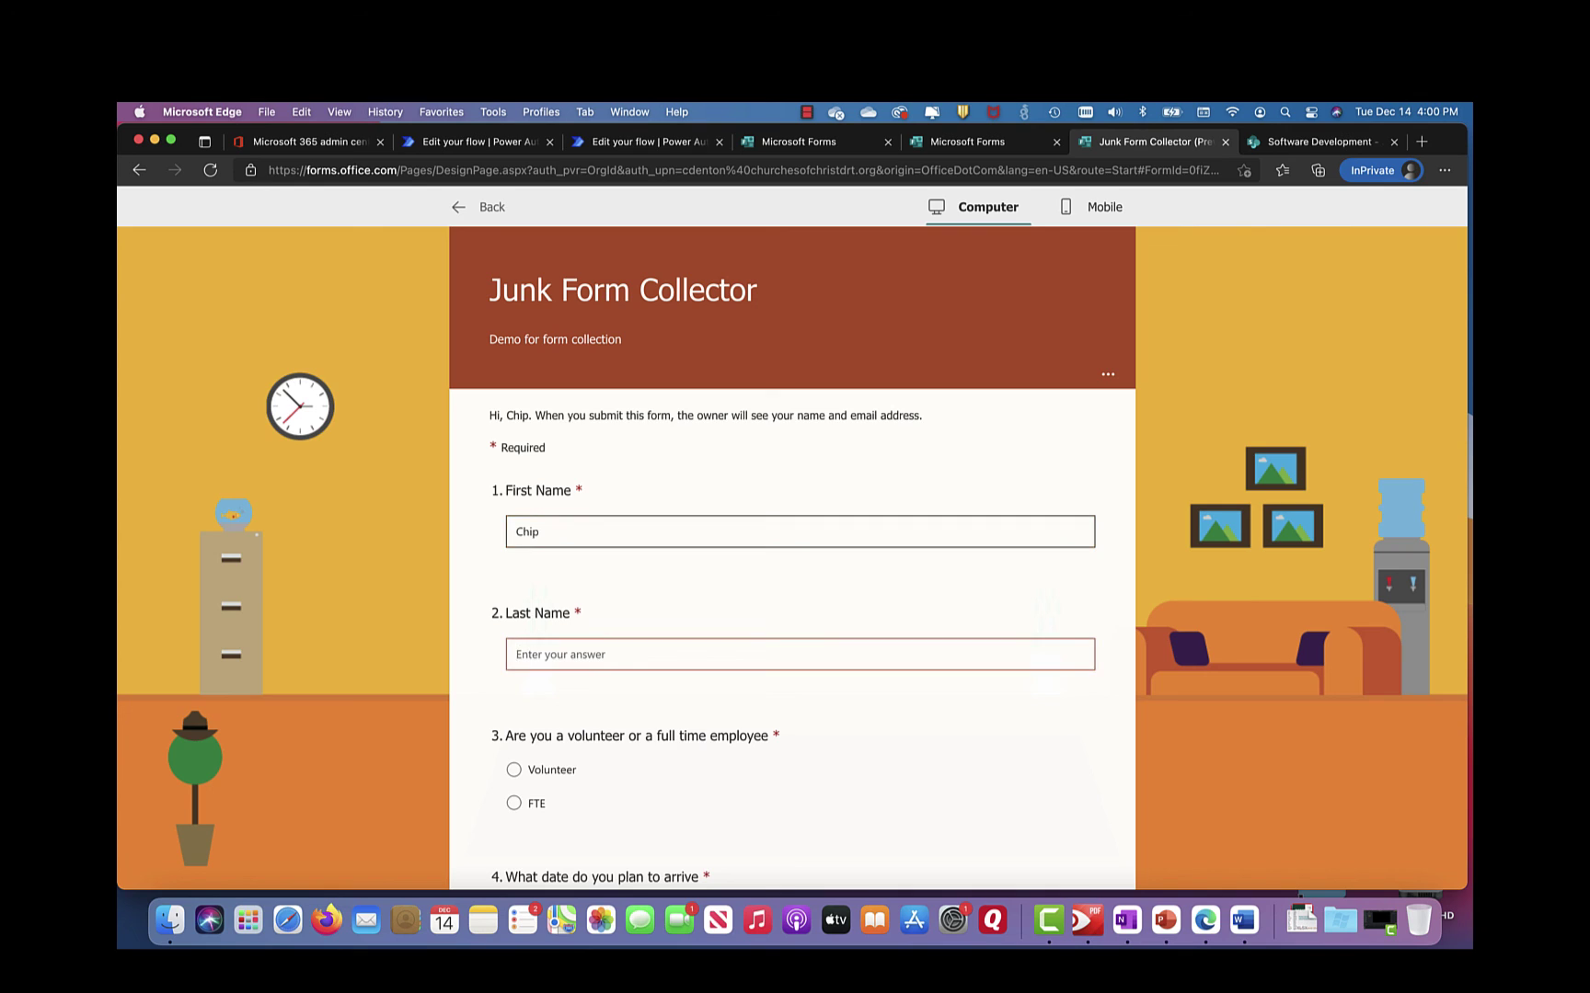
pyautogui.click(513, 770)
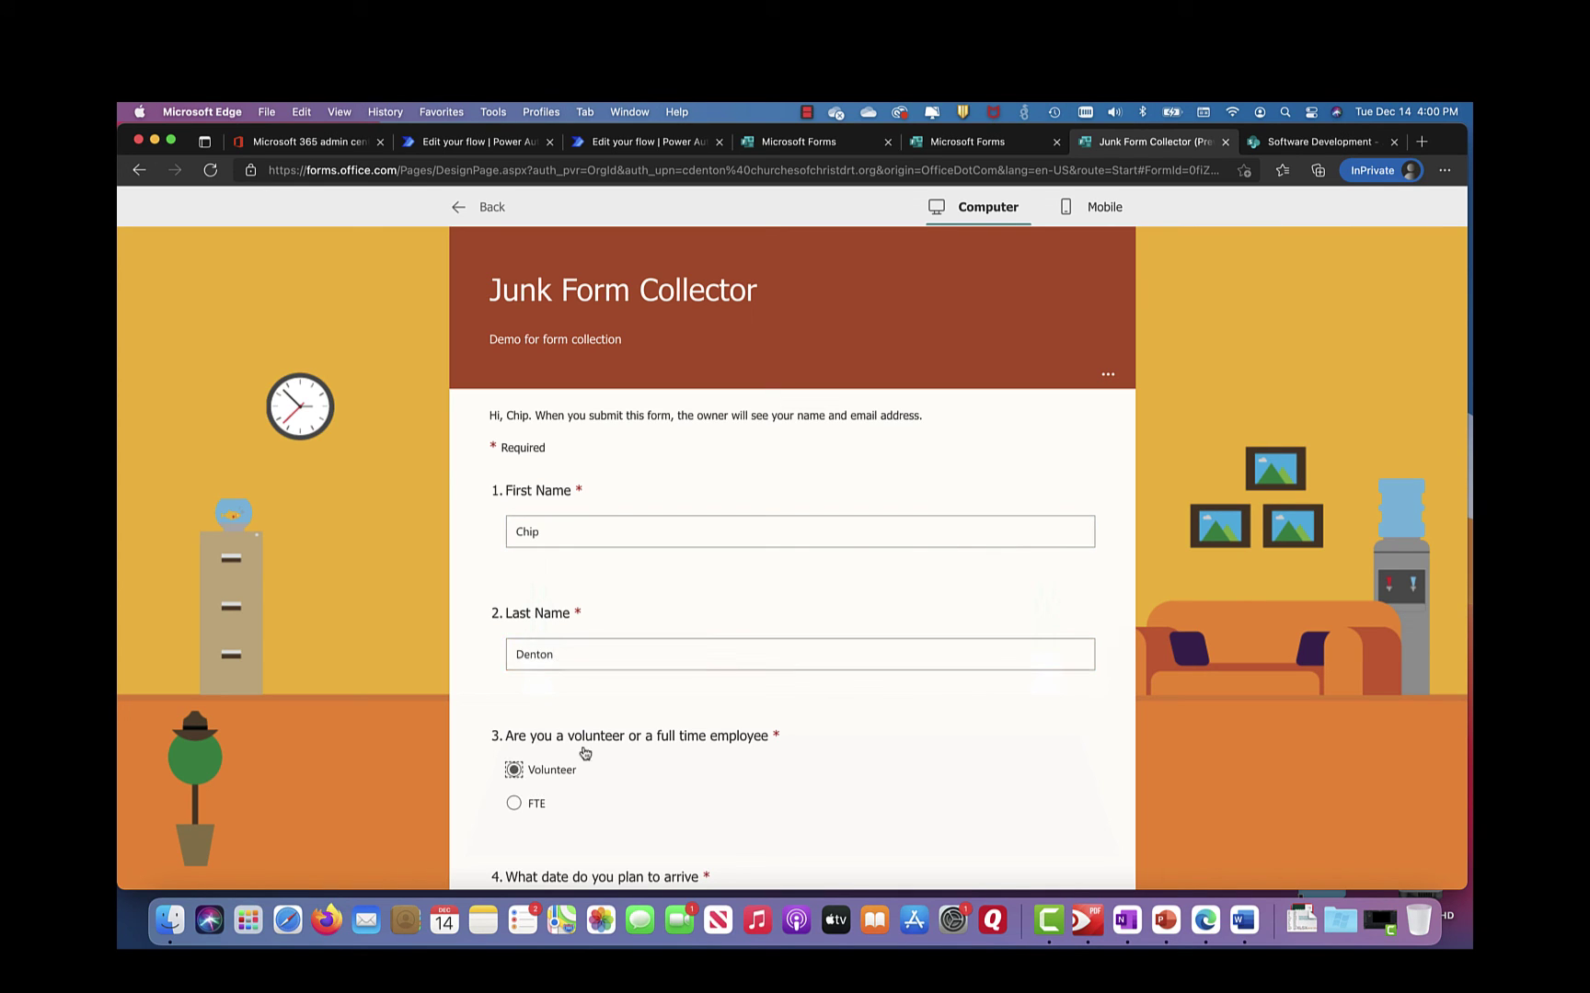
pyautogui.scroll(-3, 585, 754)
pyautogui.click(676, 783)
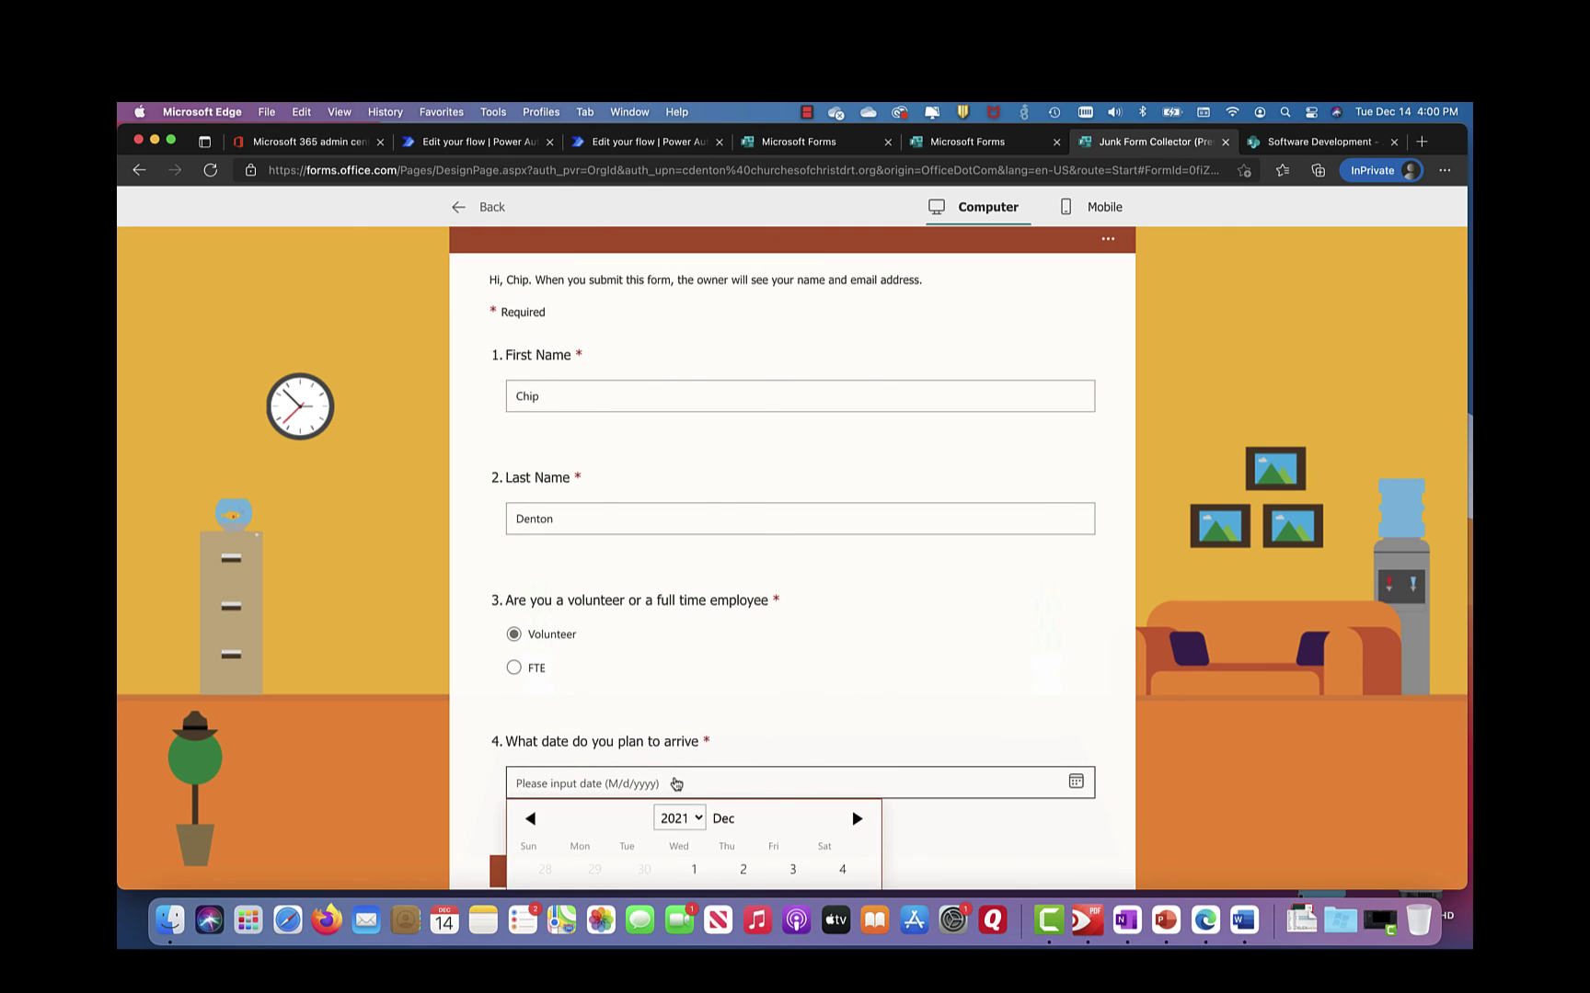
pyautogui.scroll(-5, 678, 756)
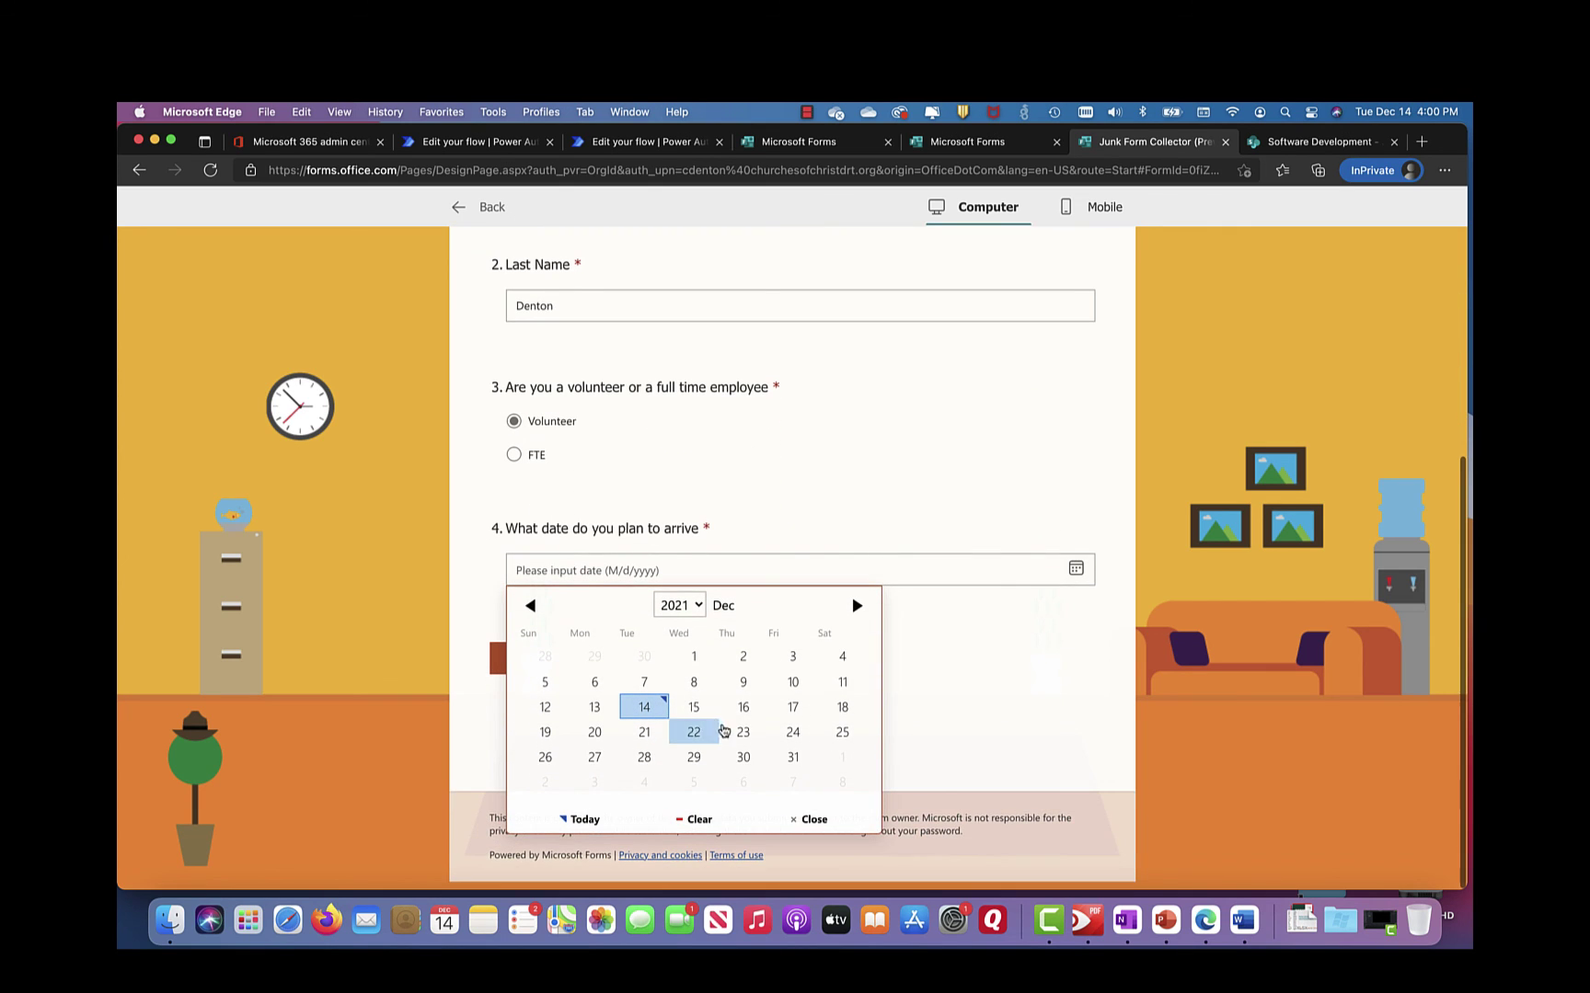
pyautogui.click(742, 734)
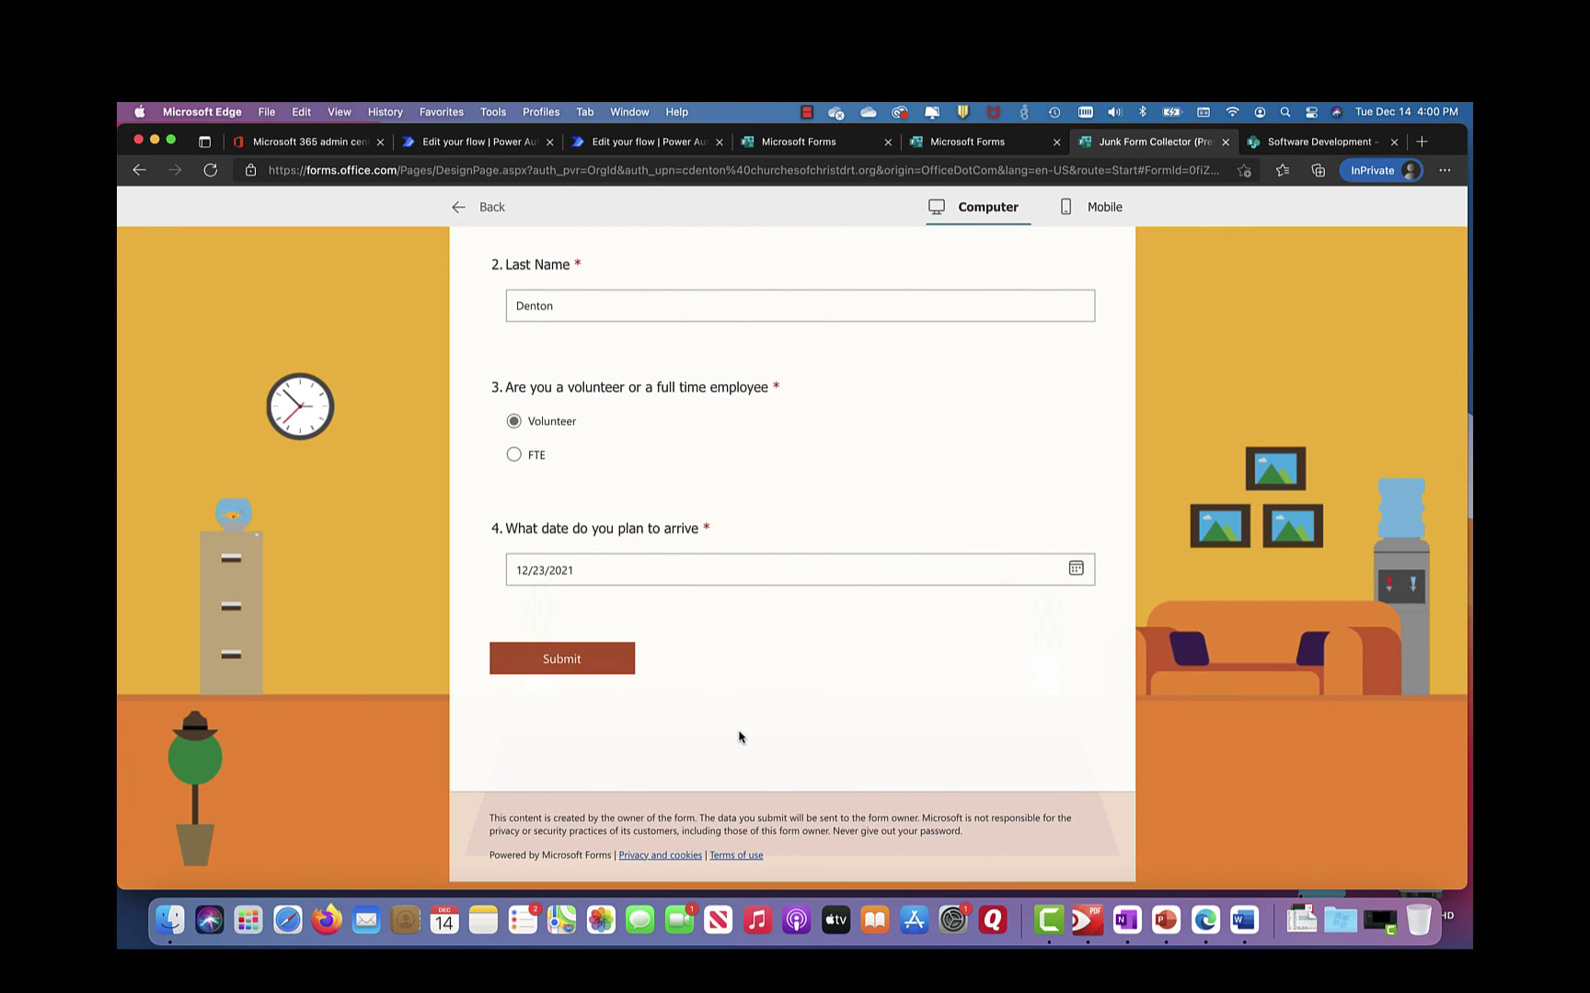
pyautogui.click(560, 655)
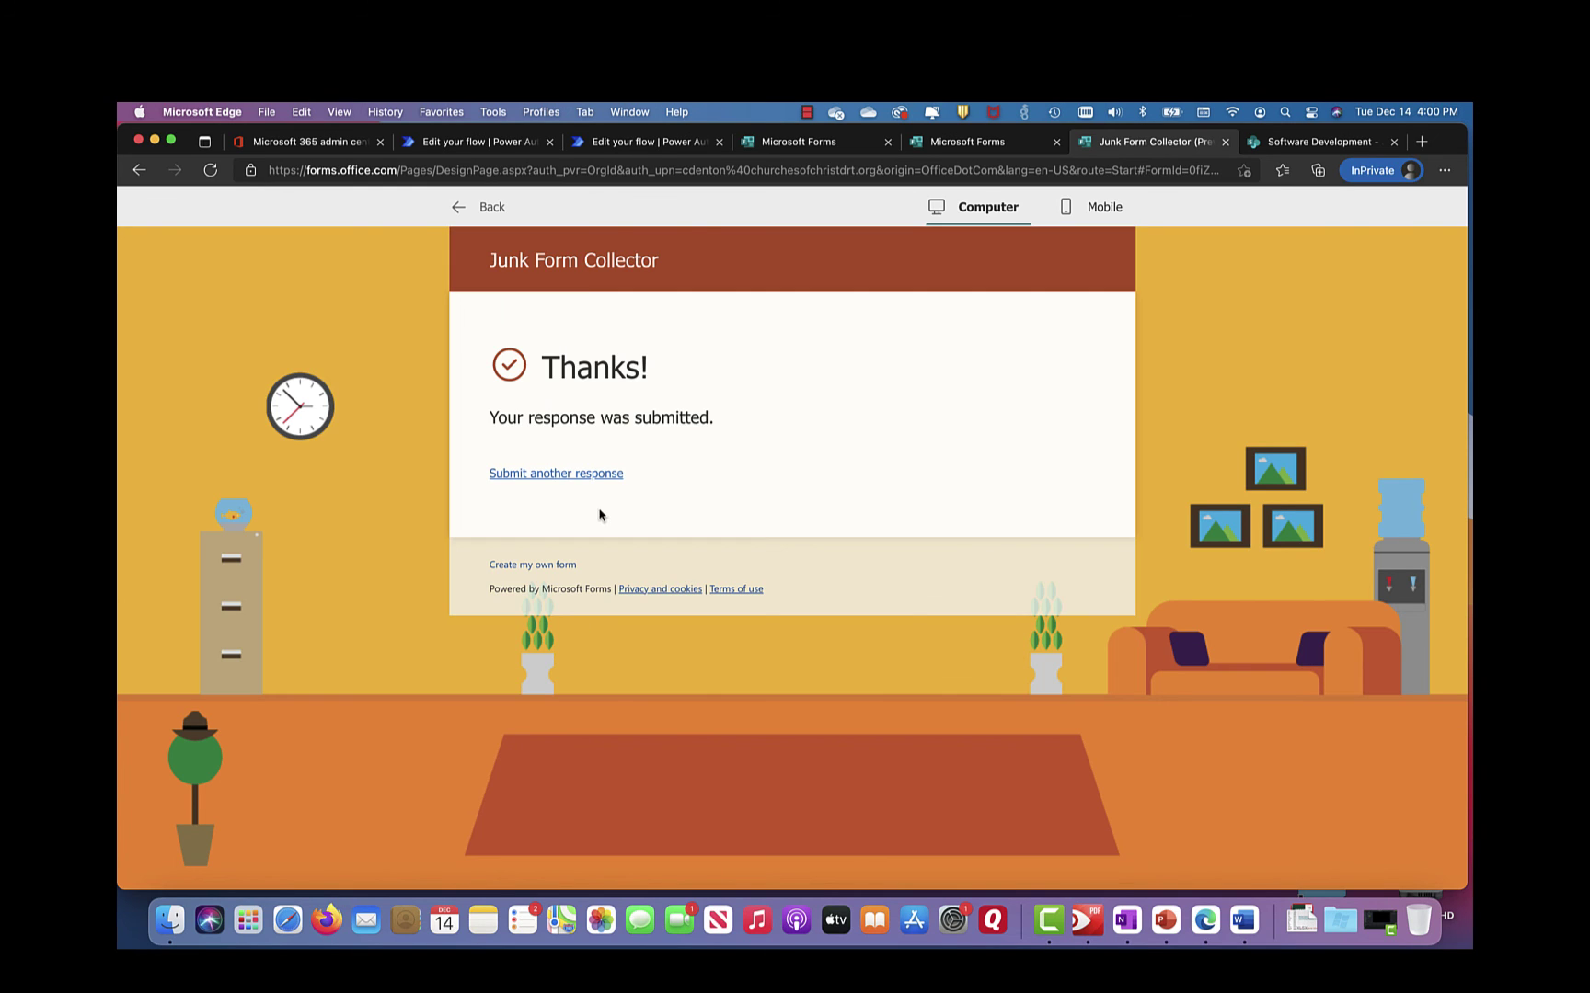
# Step: Start another response, entering the respondent's first and last name and choosing FTE
pyautogui.click(575, 477)
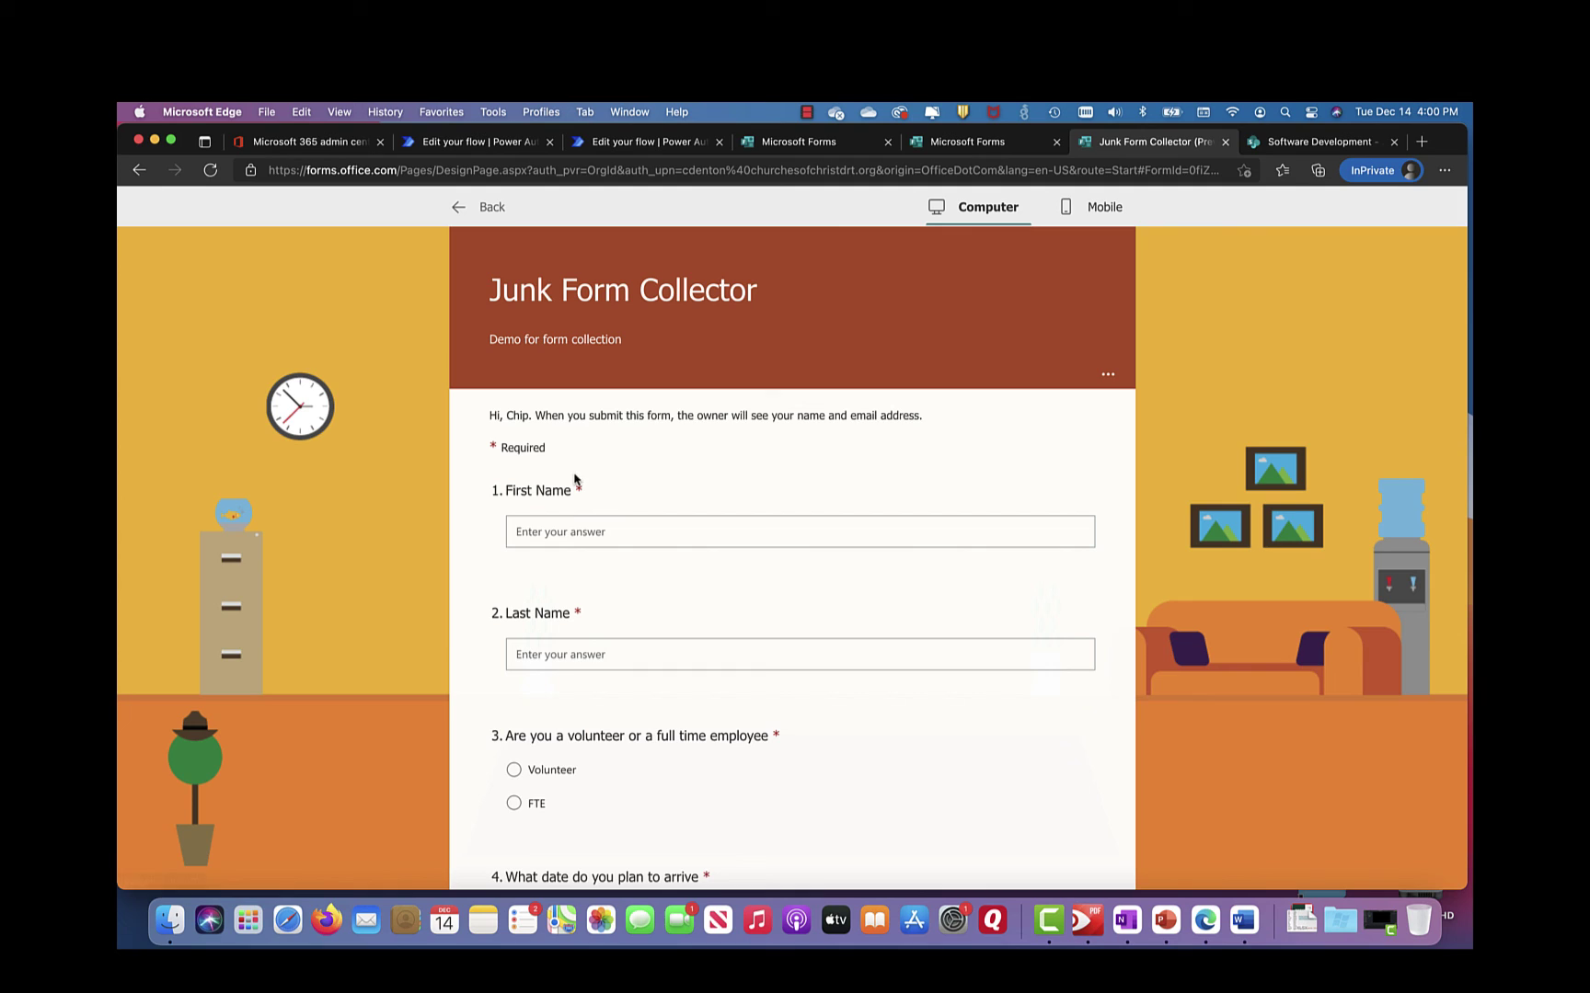
pyautogui.click(559, 532)
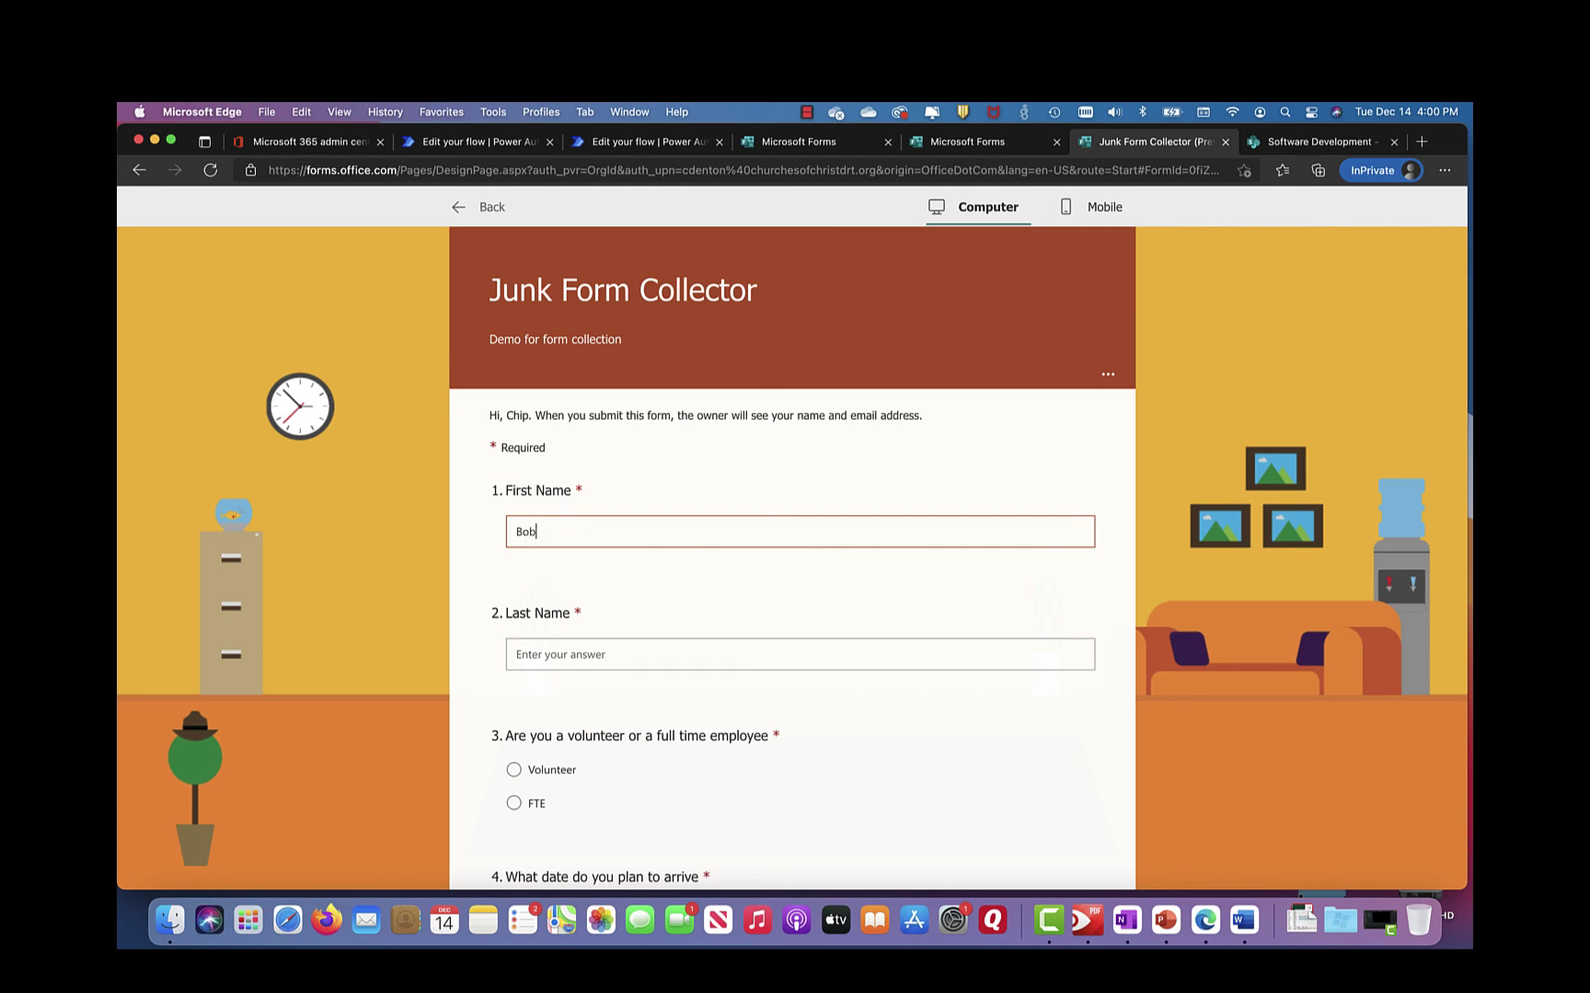
pyautogui.press('Tab')
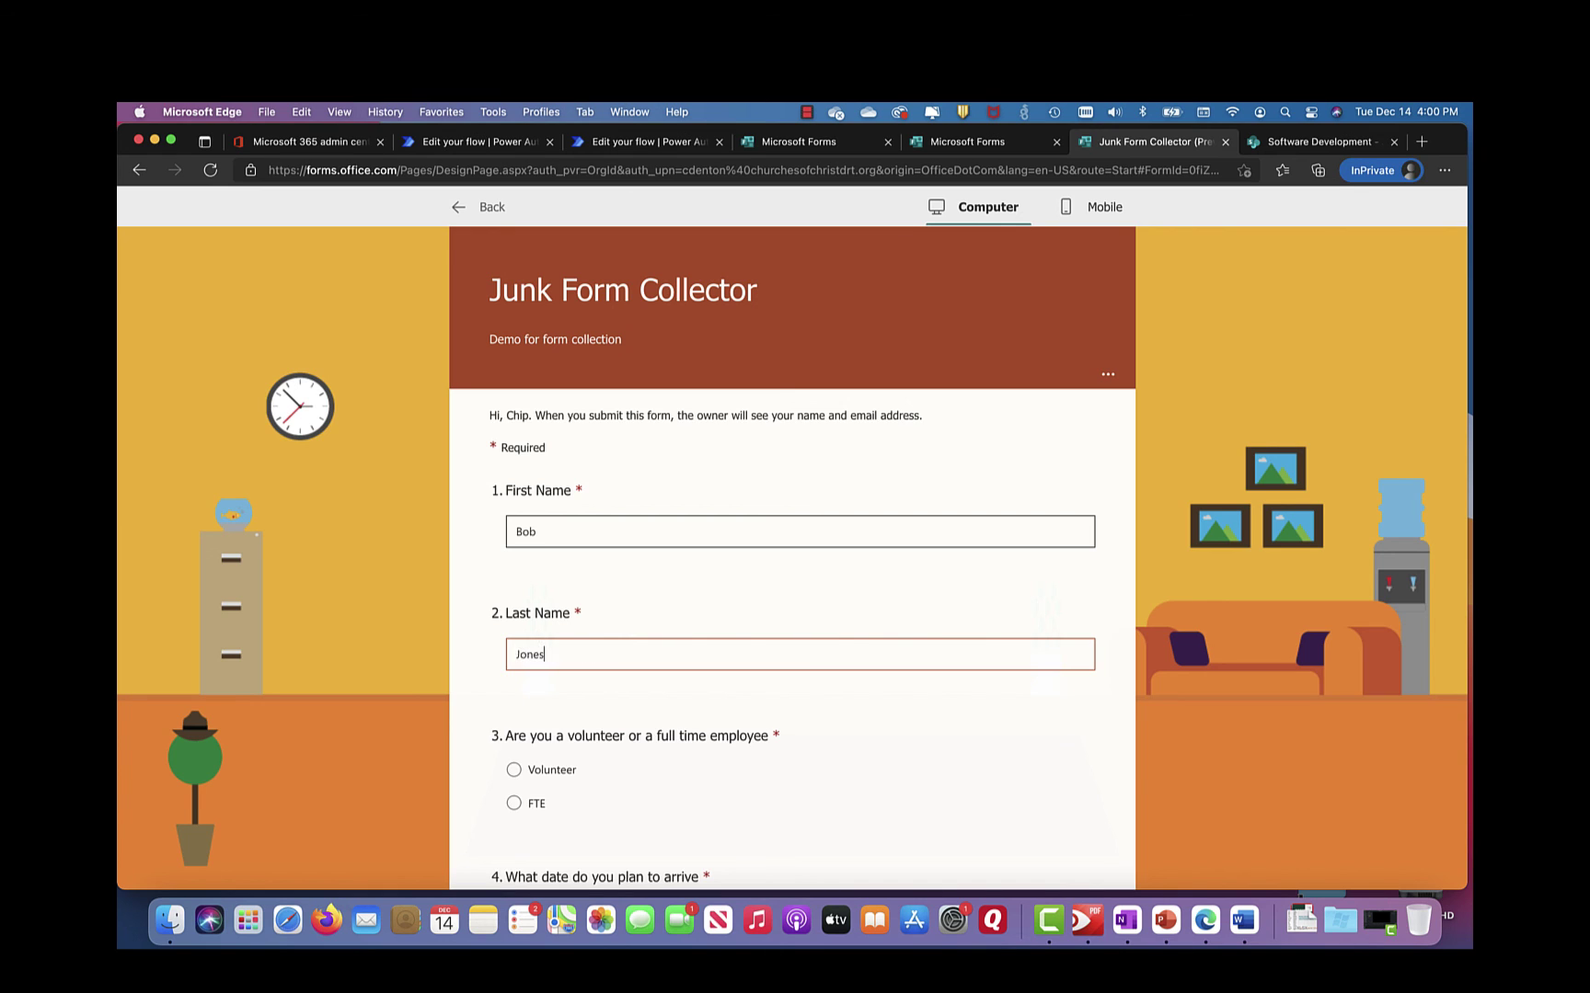
pyautogui.click(513, 804)
# Step: Set the arrival date to 12/15/2021, submit, and view the form's responses summary in the editor
pyautogui.scroll(-5, 621, 726)
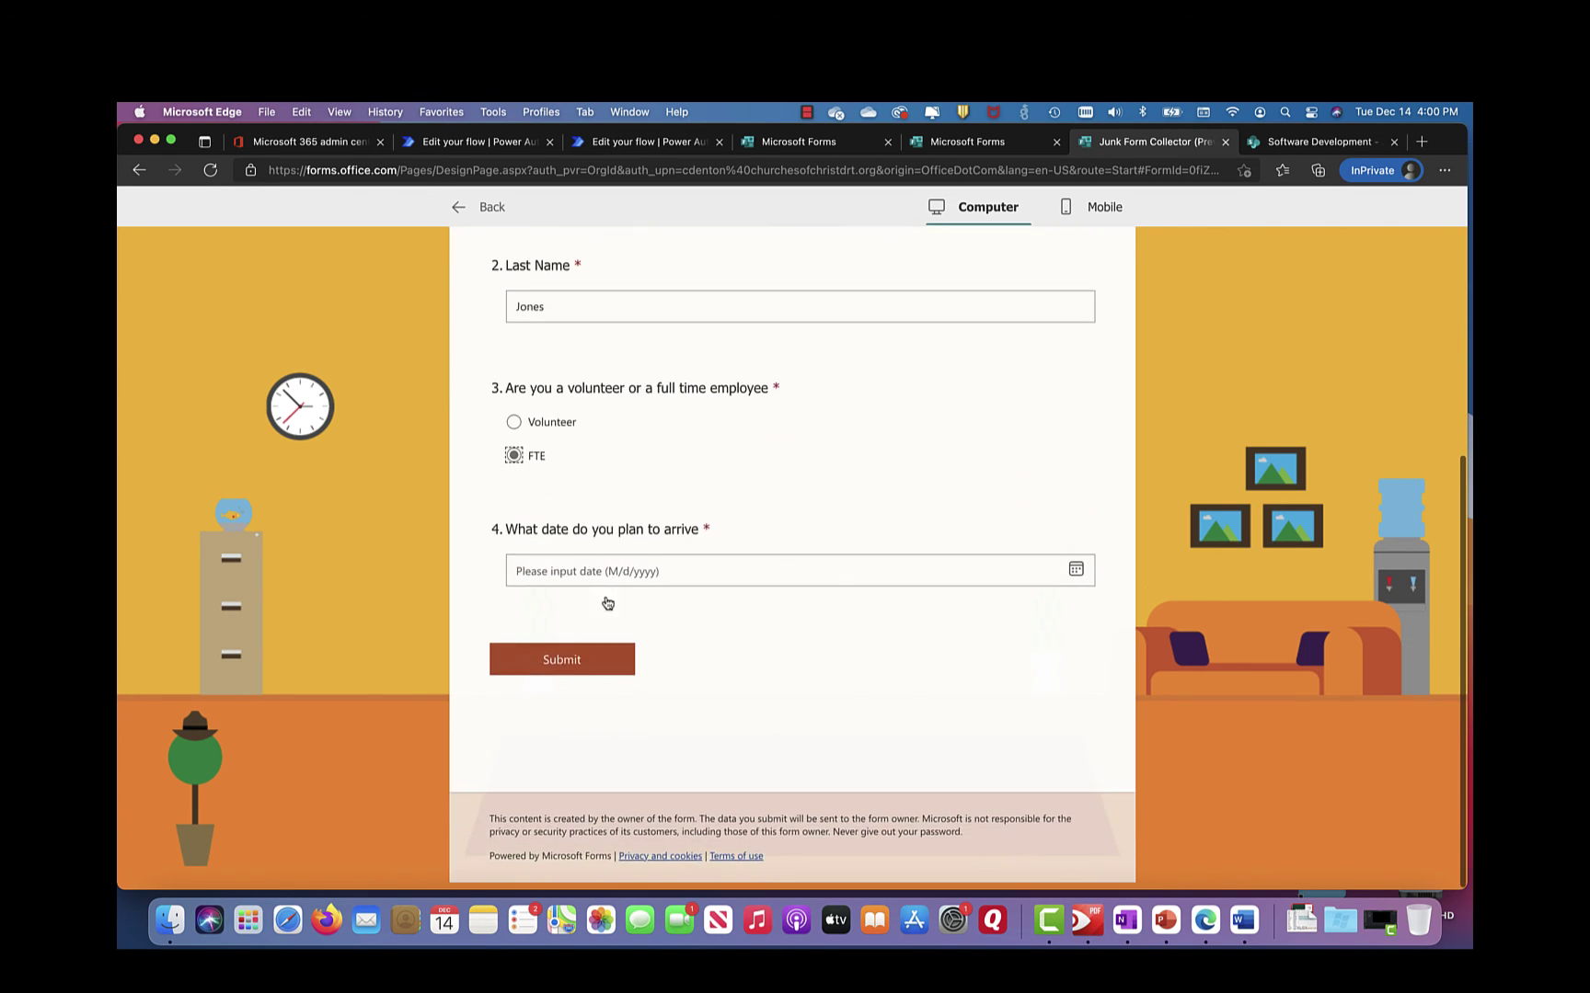
pyautogui.click(619, 576)
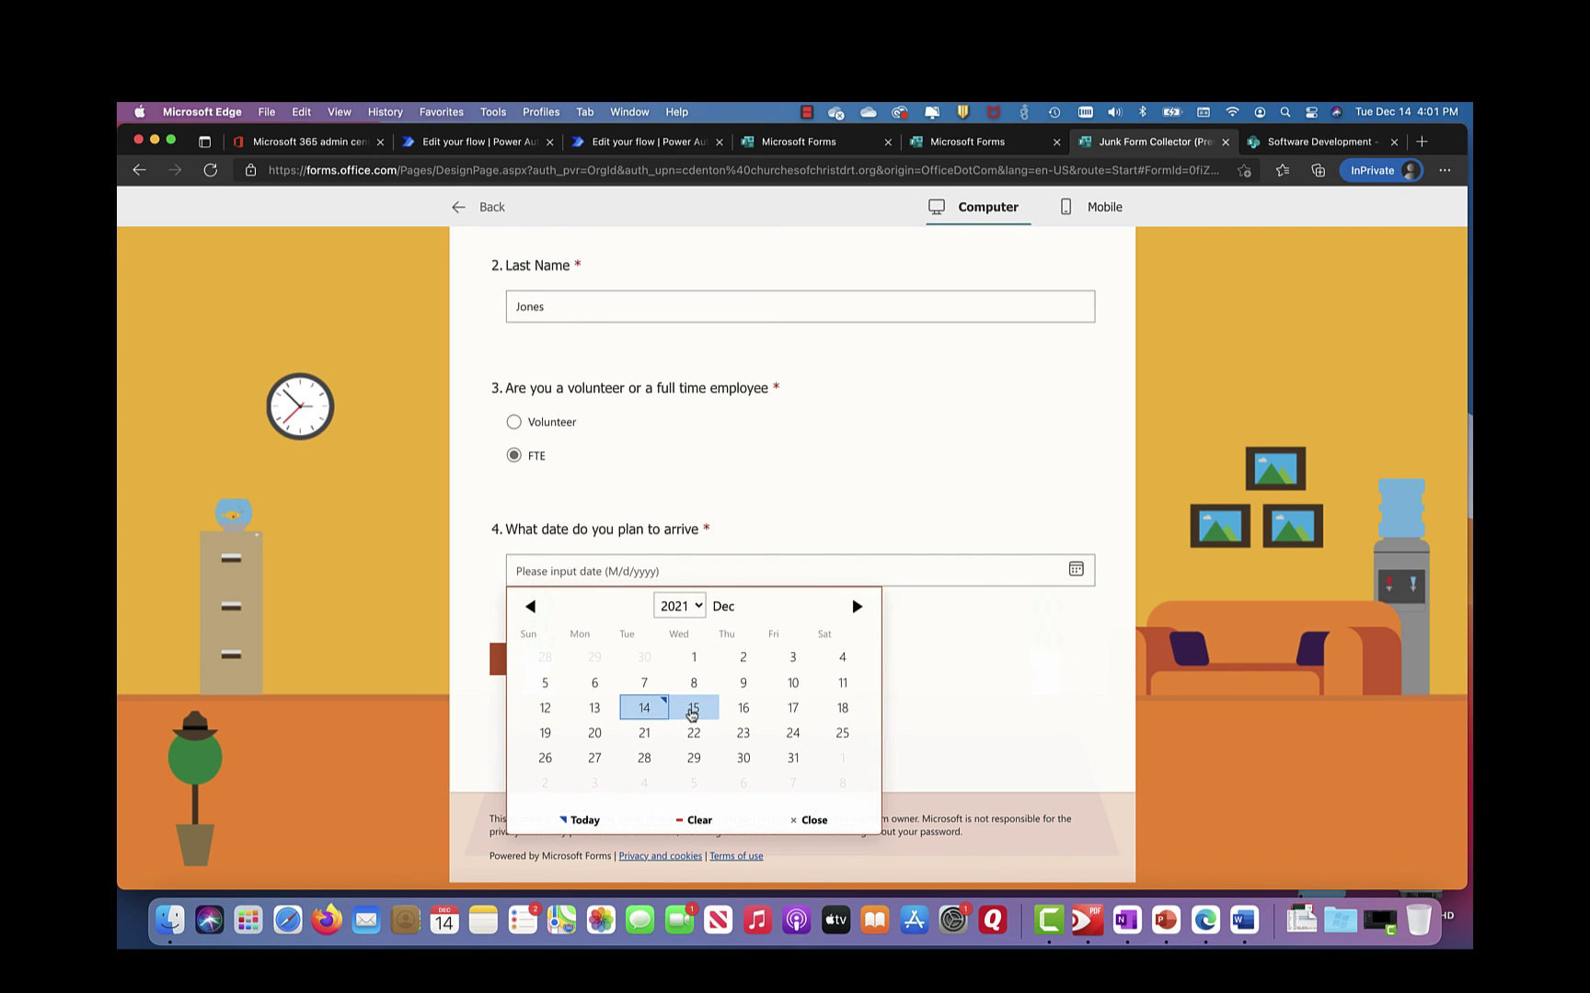
pyautogui.click(689, 709)
pyautogui.click(567, 659)
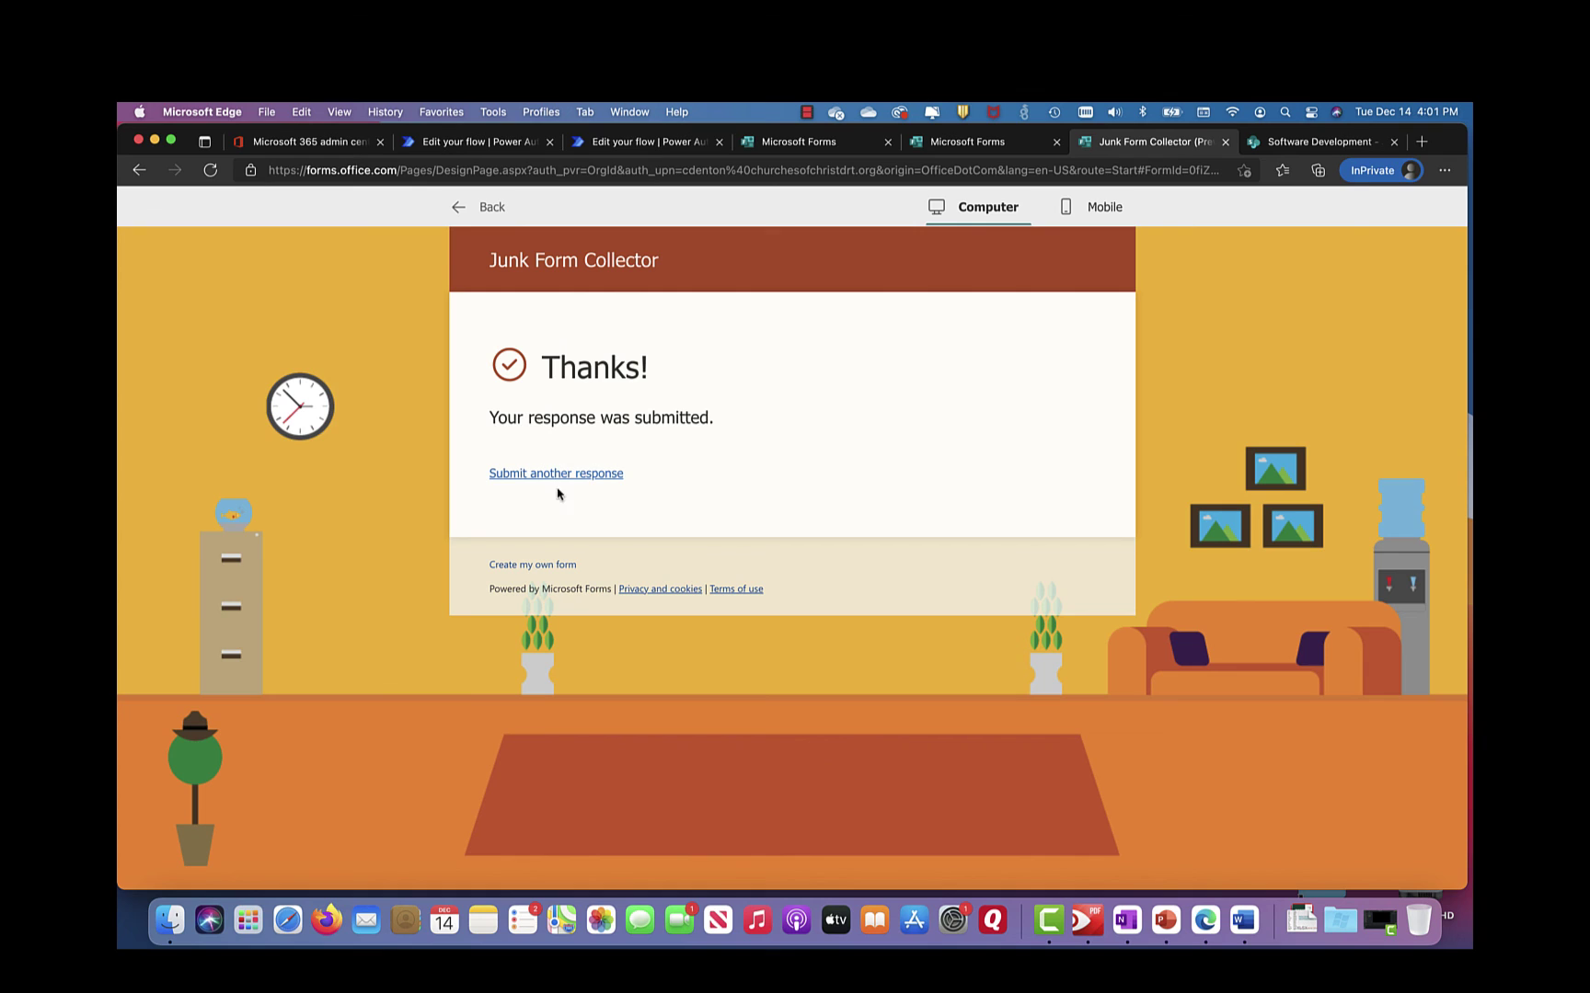
pyautogui.click(490, 207)
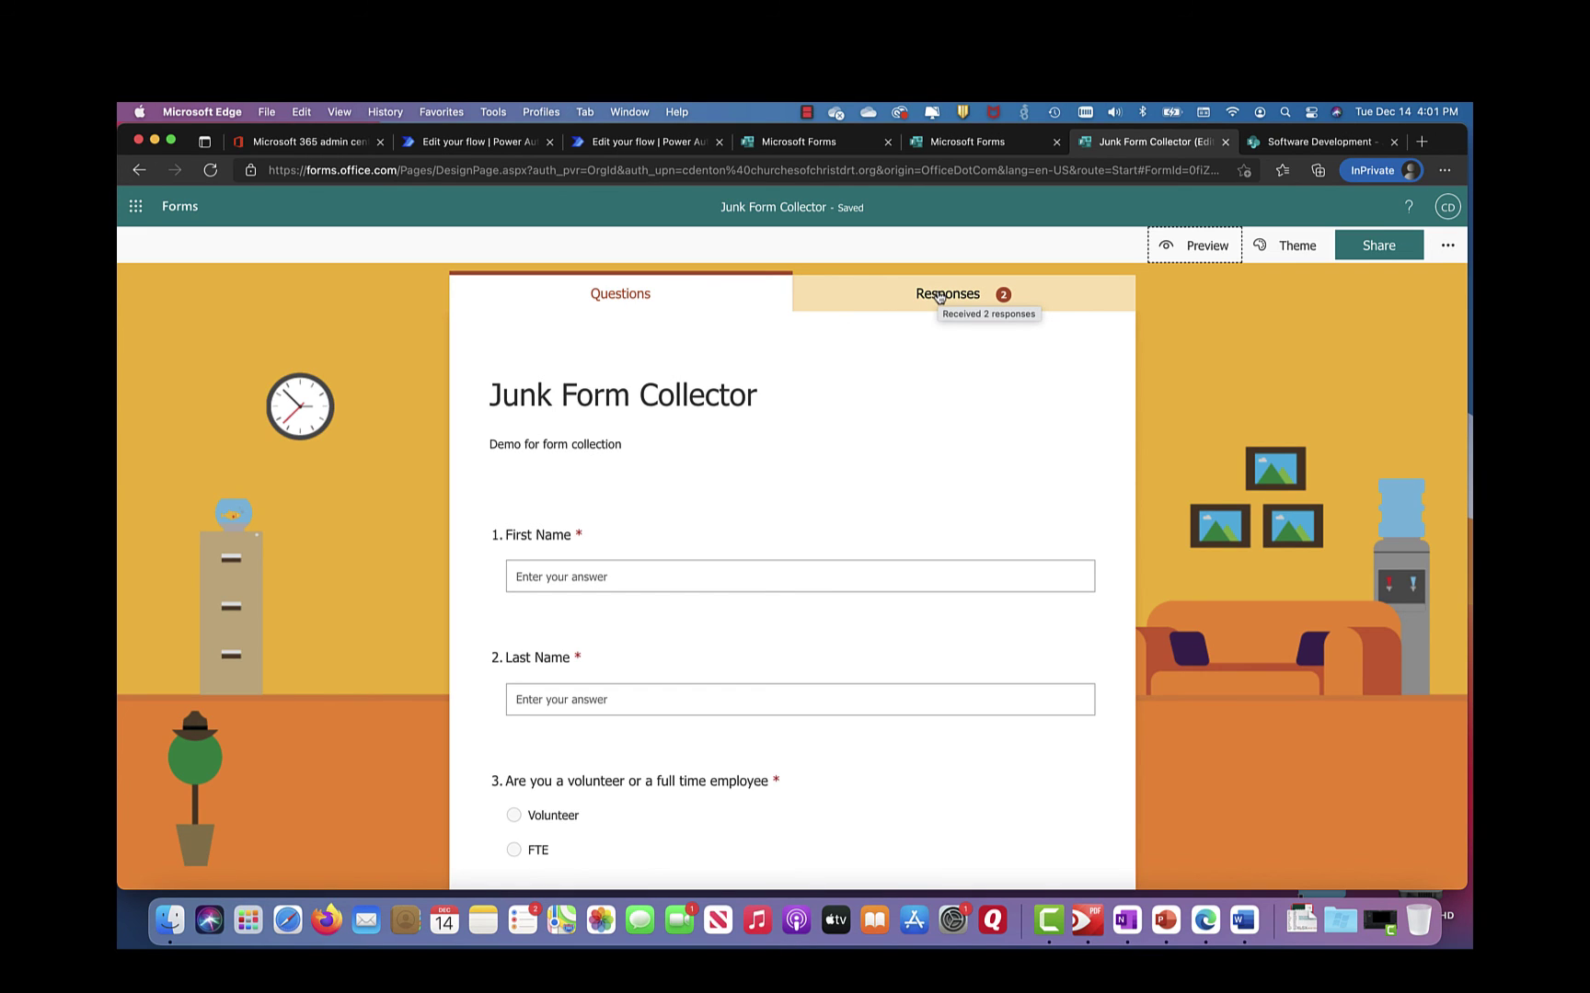
pyautogui.click(938, 294)
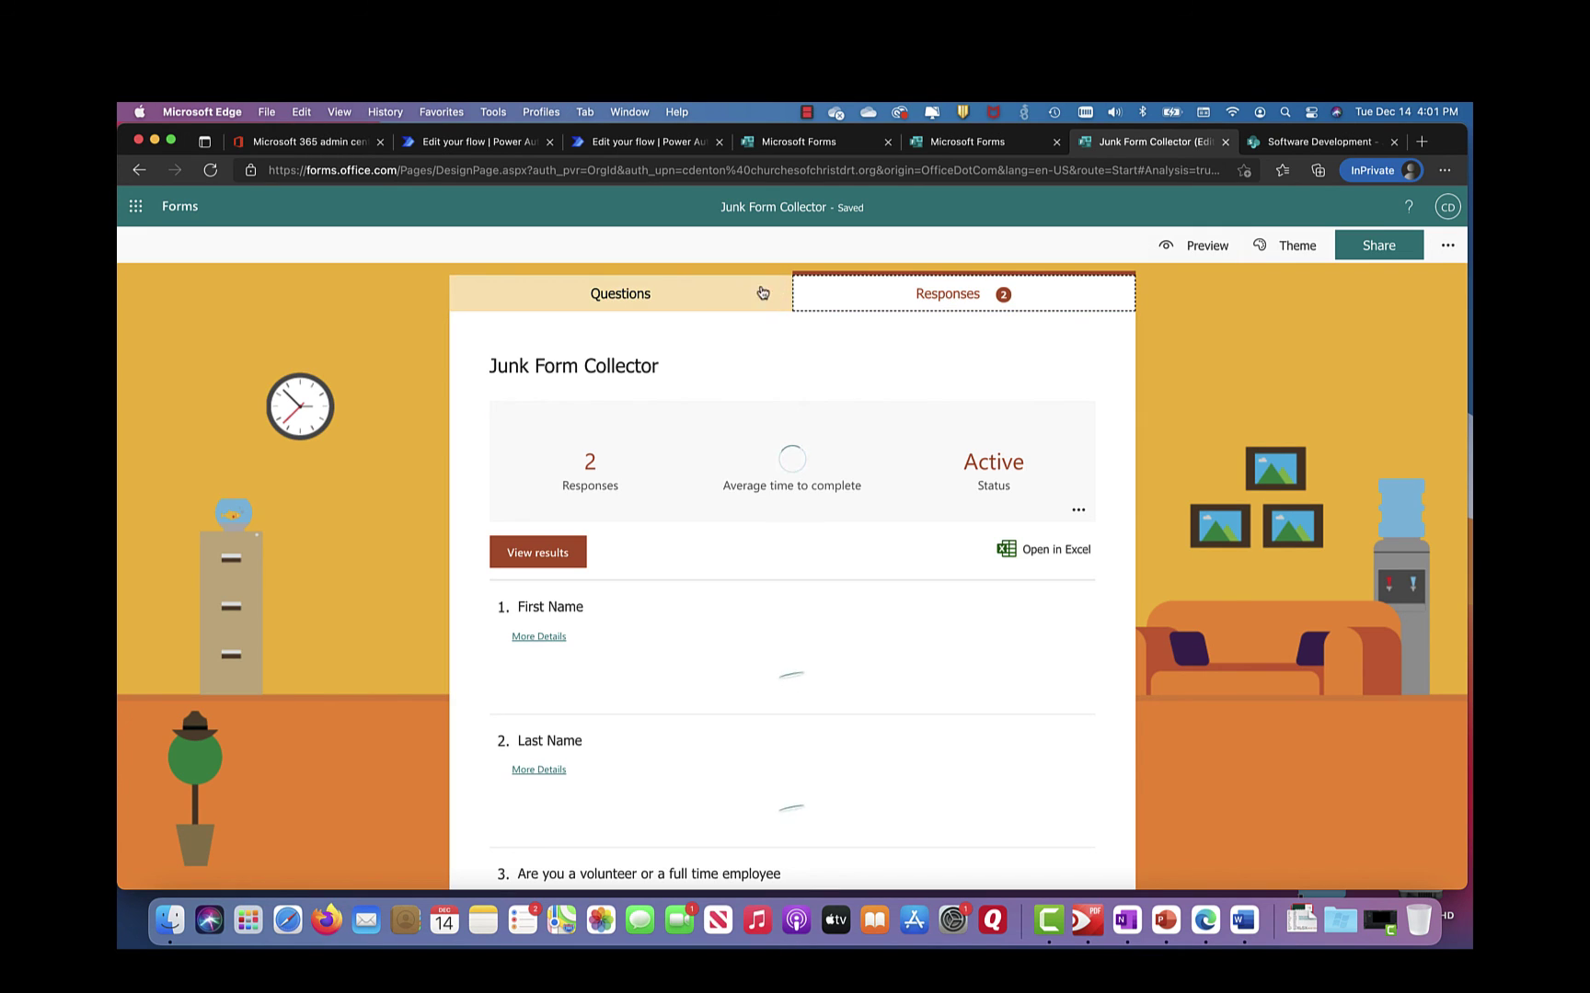
# Step: Return to the Questions view and switch to the SharePoint Junk list
pyautogui.click(633, 296)
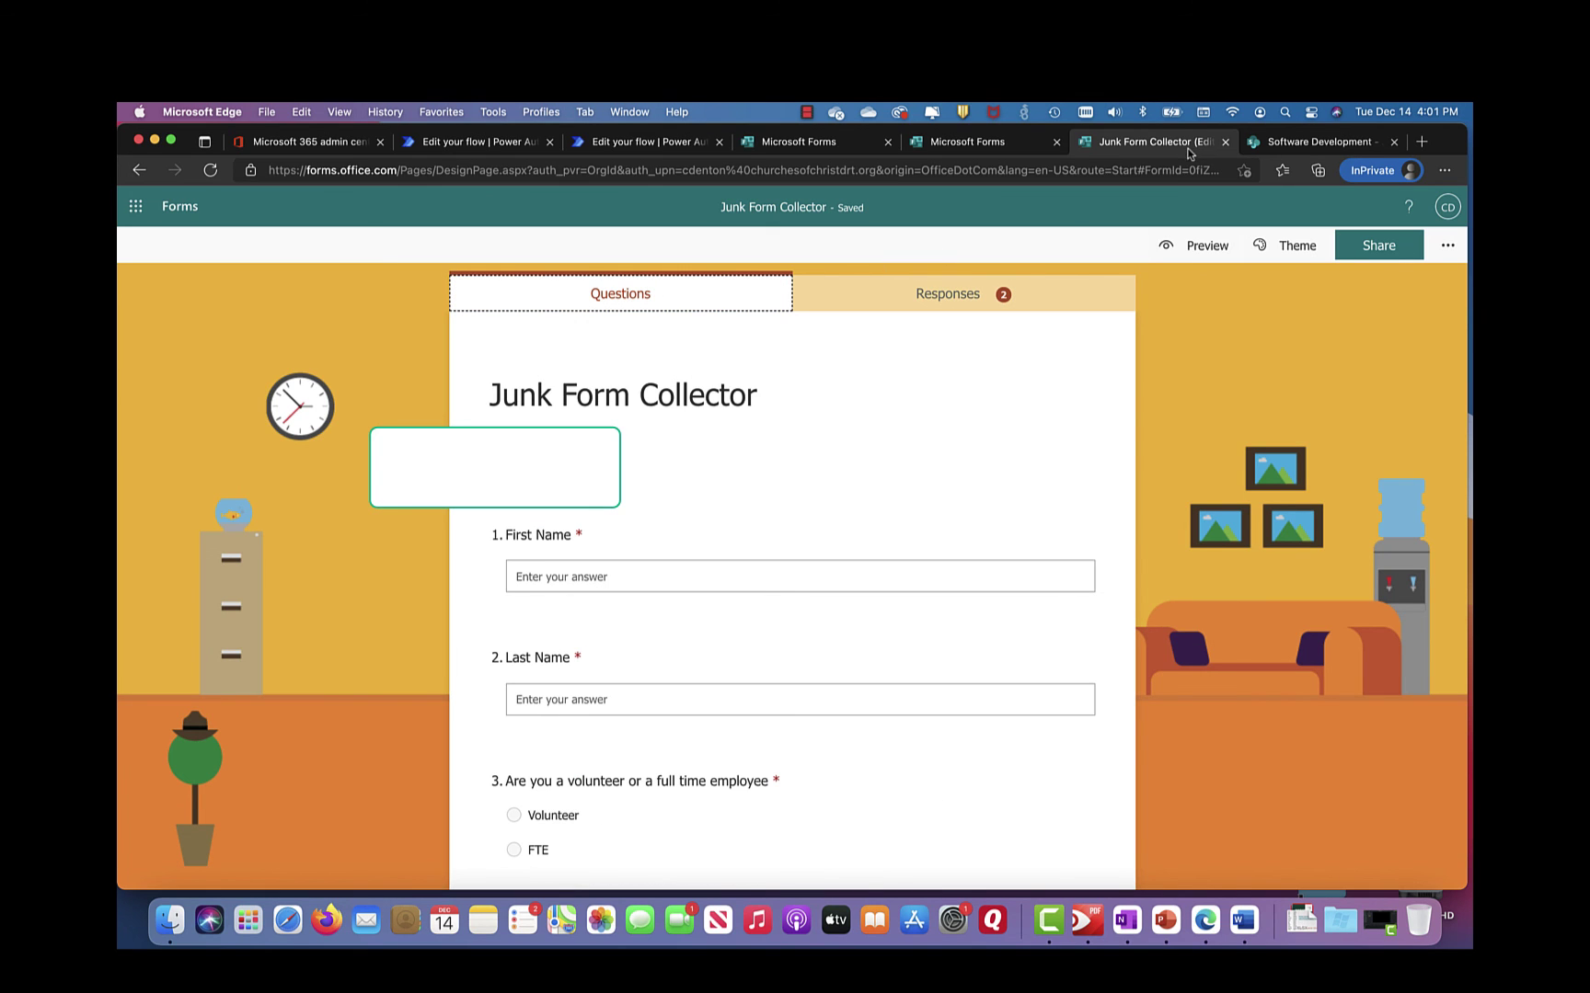
pyautogui.click(1297, 145)
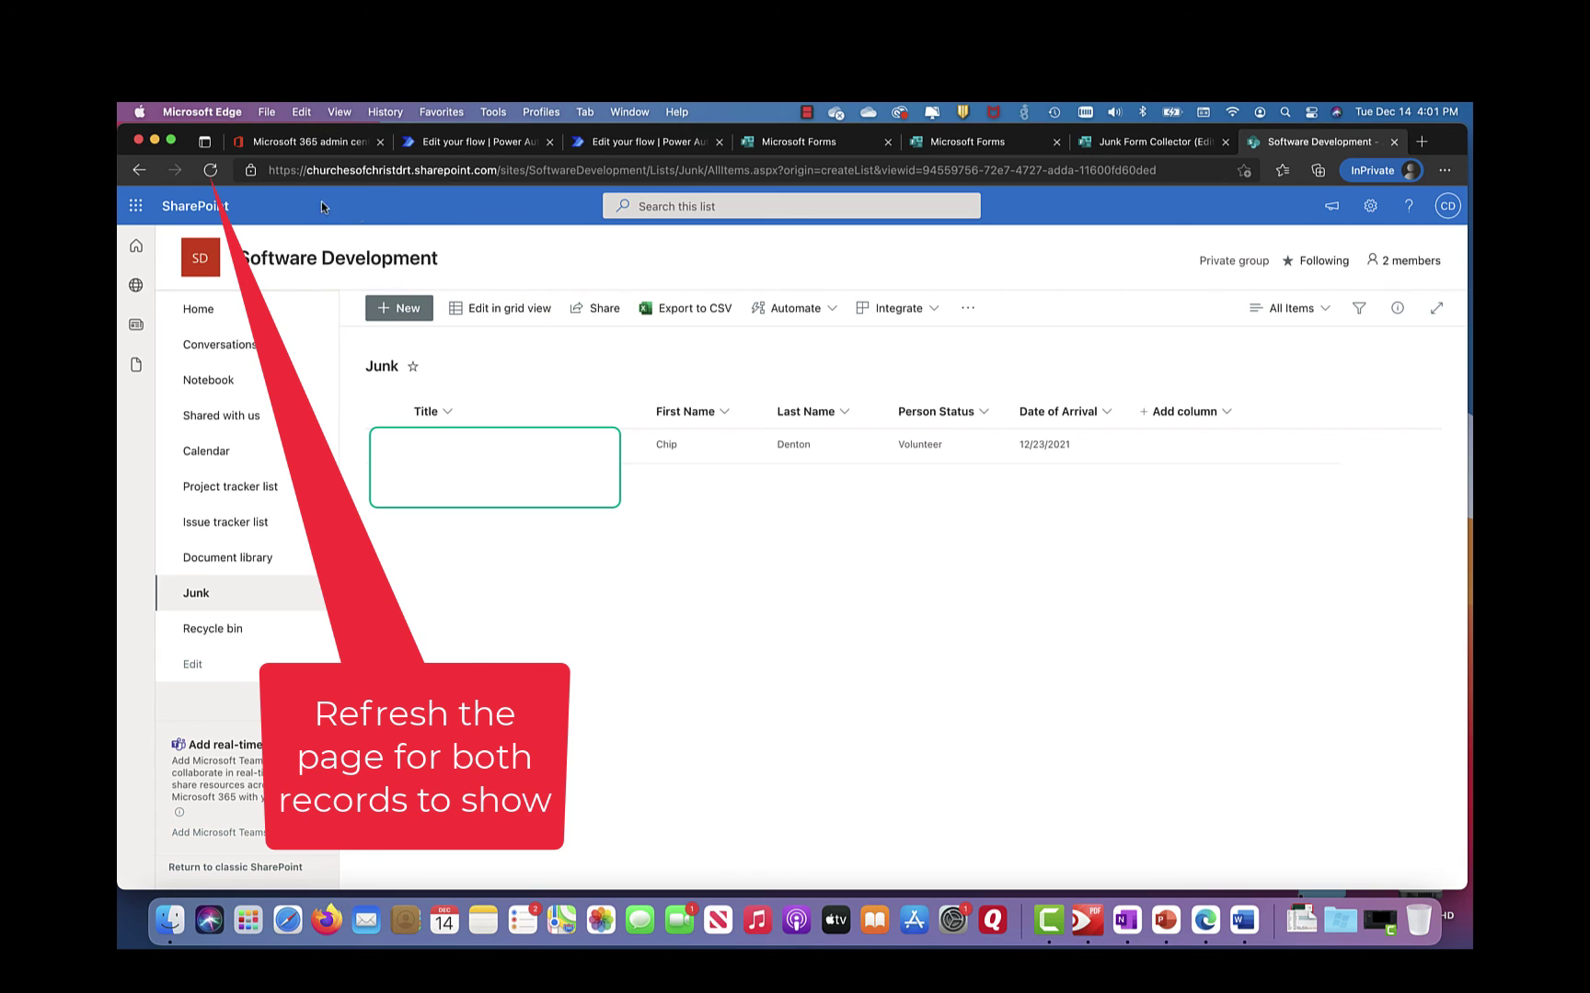
# Step: Refresh the Junk list so both response rows appear, and inspect the first item's details
pyautogui.click(210, 170)
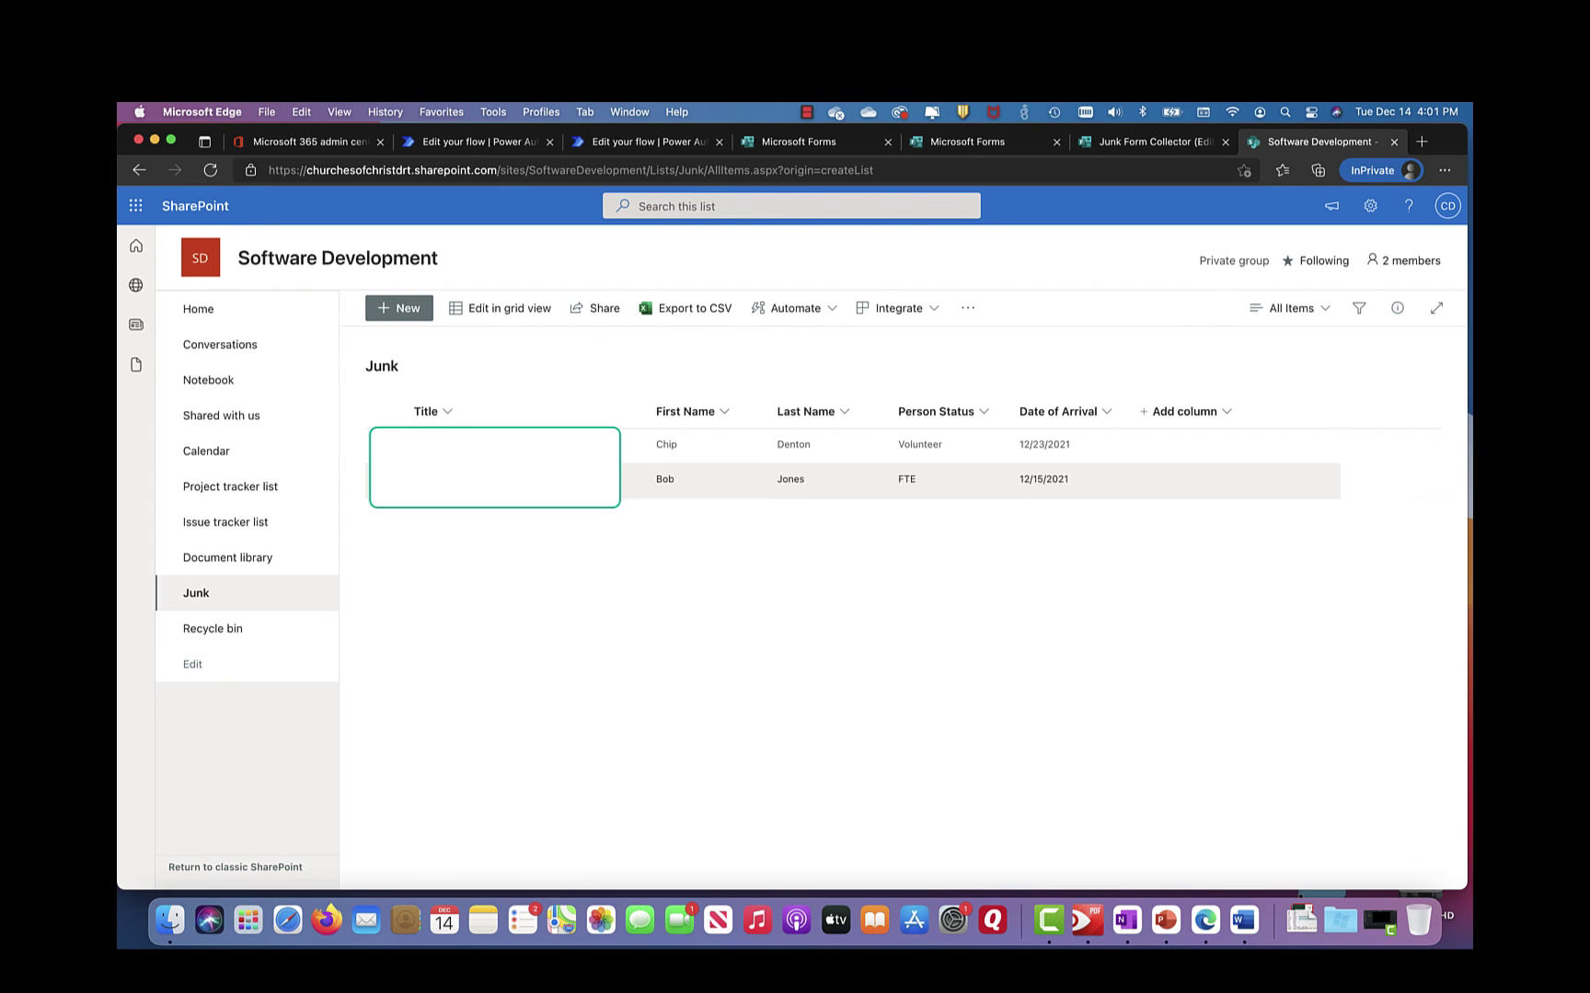
pyautogui.click(460, 445)
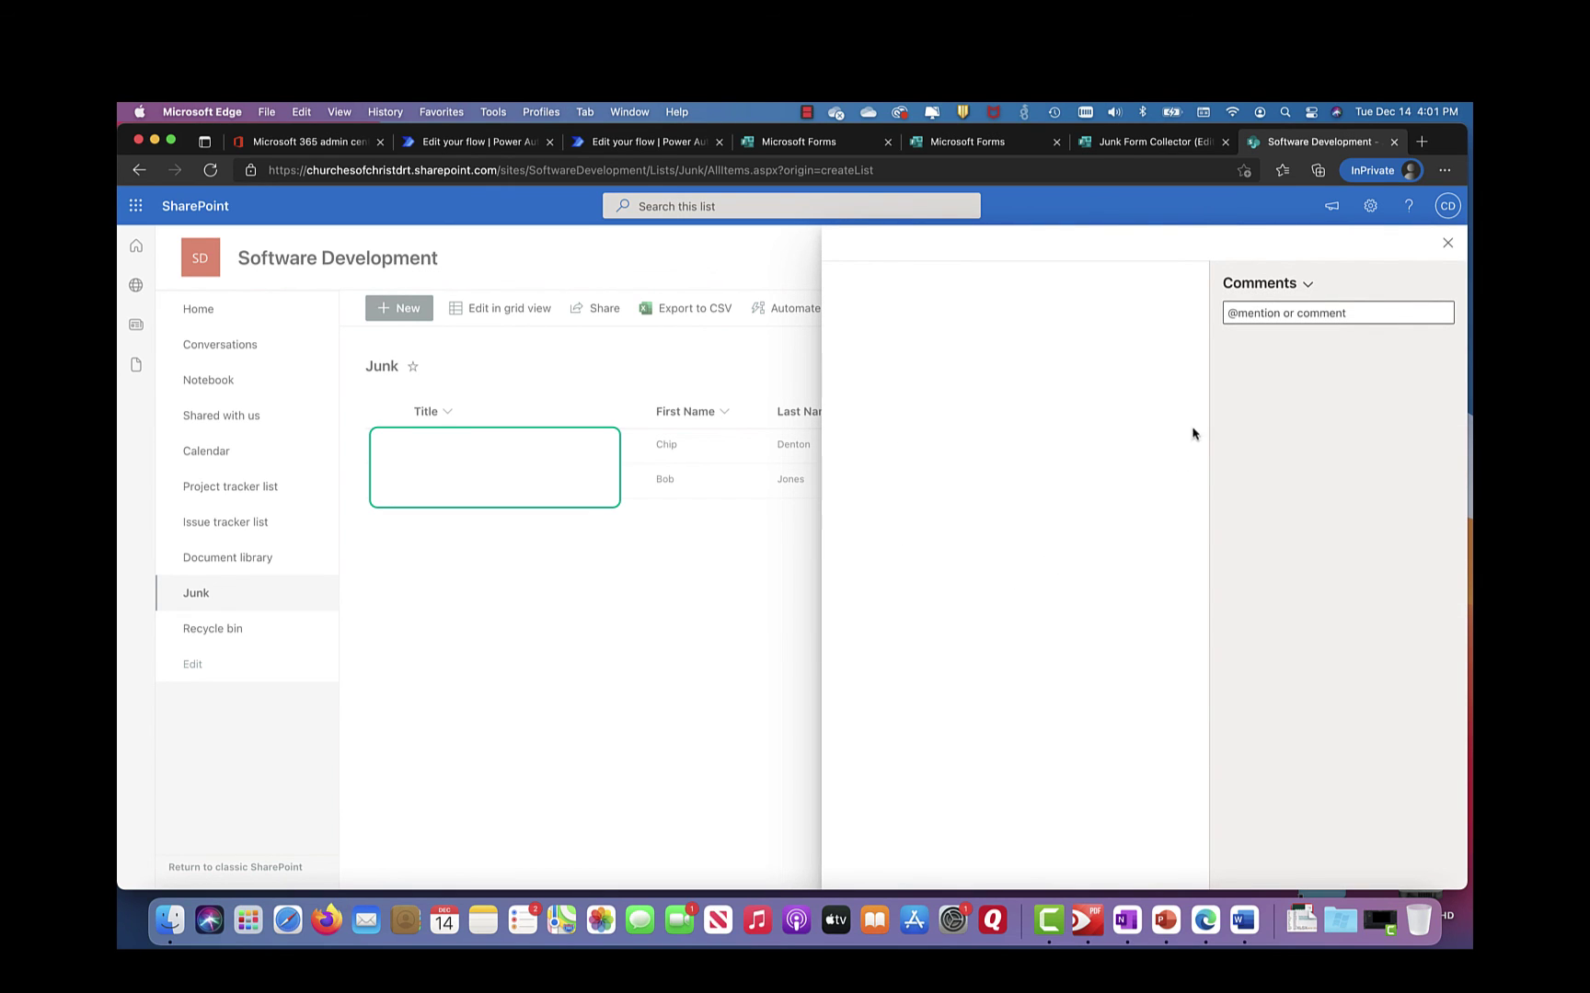
pyautogui.click(1447, 243)
pyautogui.click(792, 444)
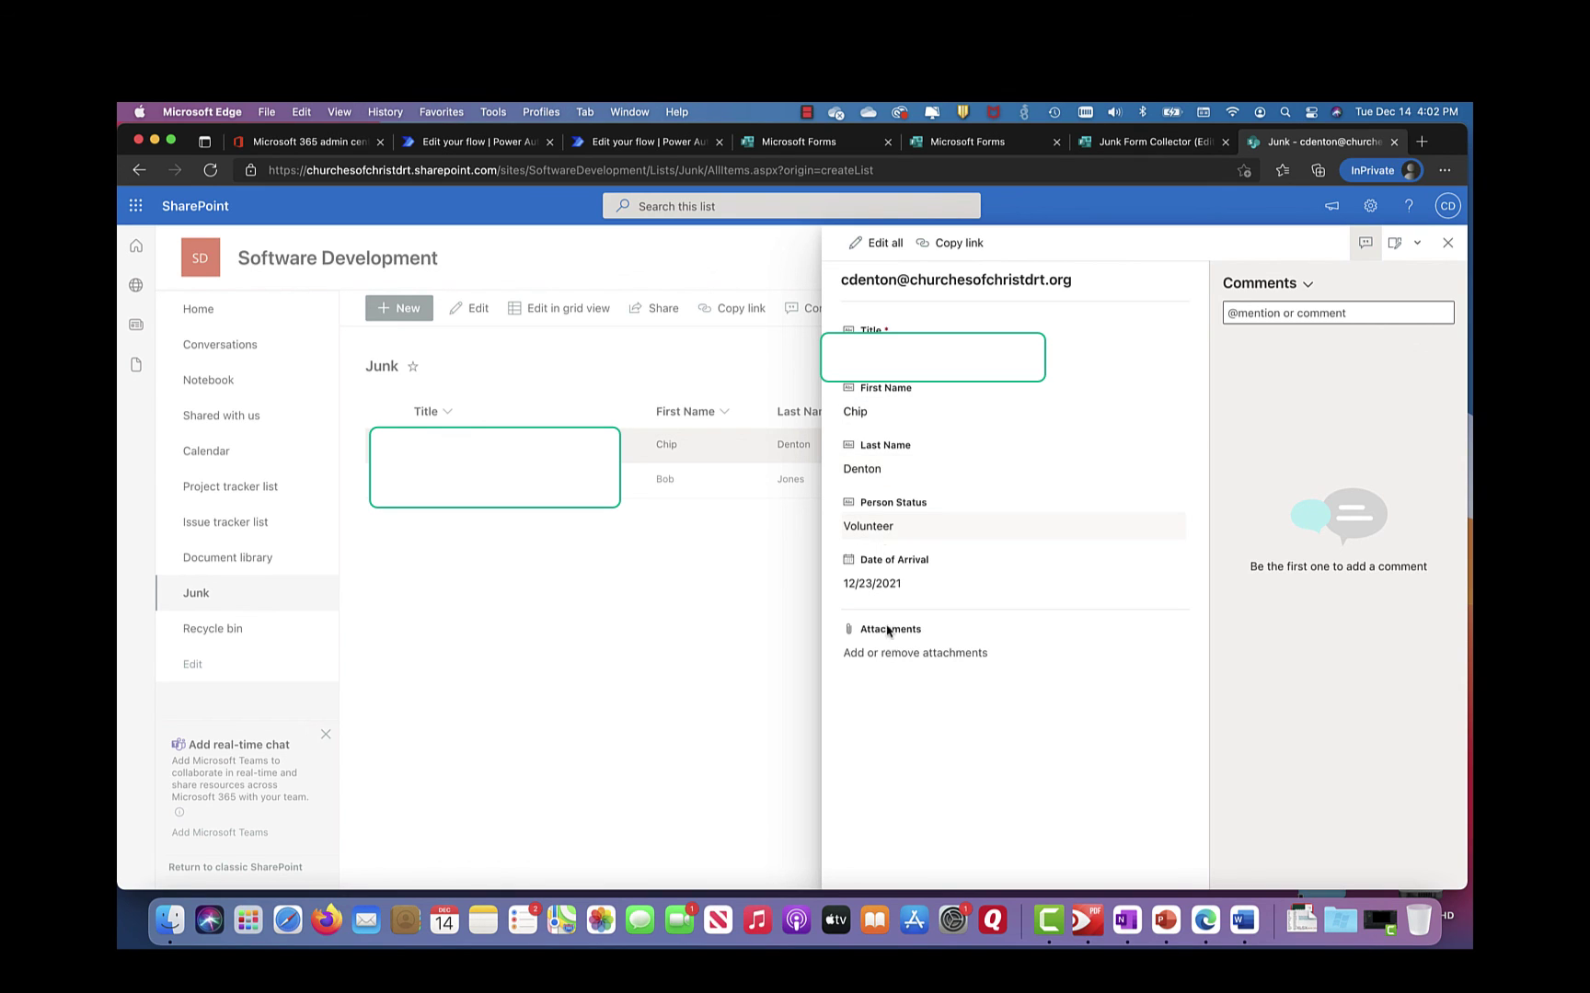
pyautogui.click(559, 559)
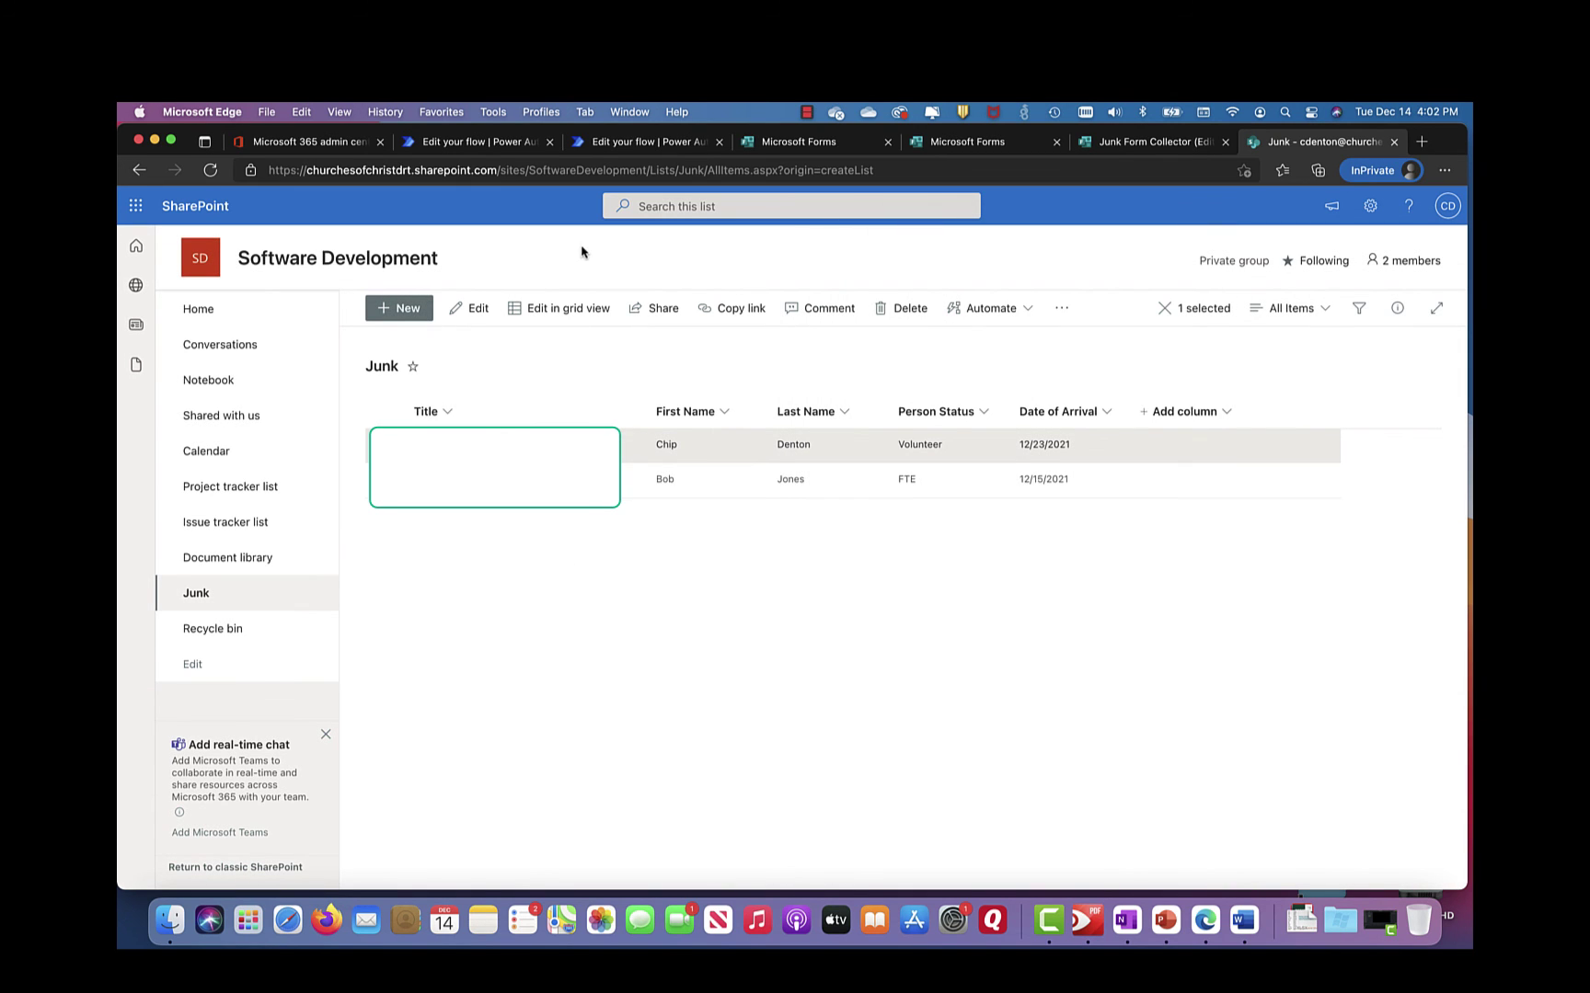
# Step: Scroll through the Junk Form Collector's questions, then bring up the Power Automate flow editor
pyautogui.click(806, 142)
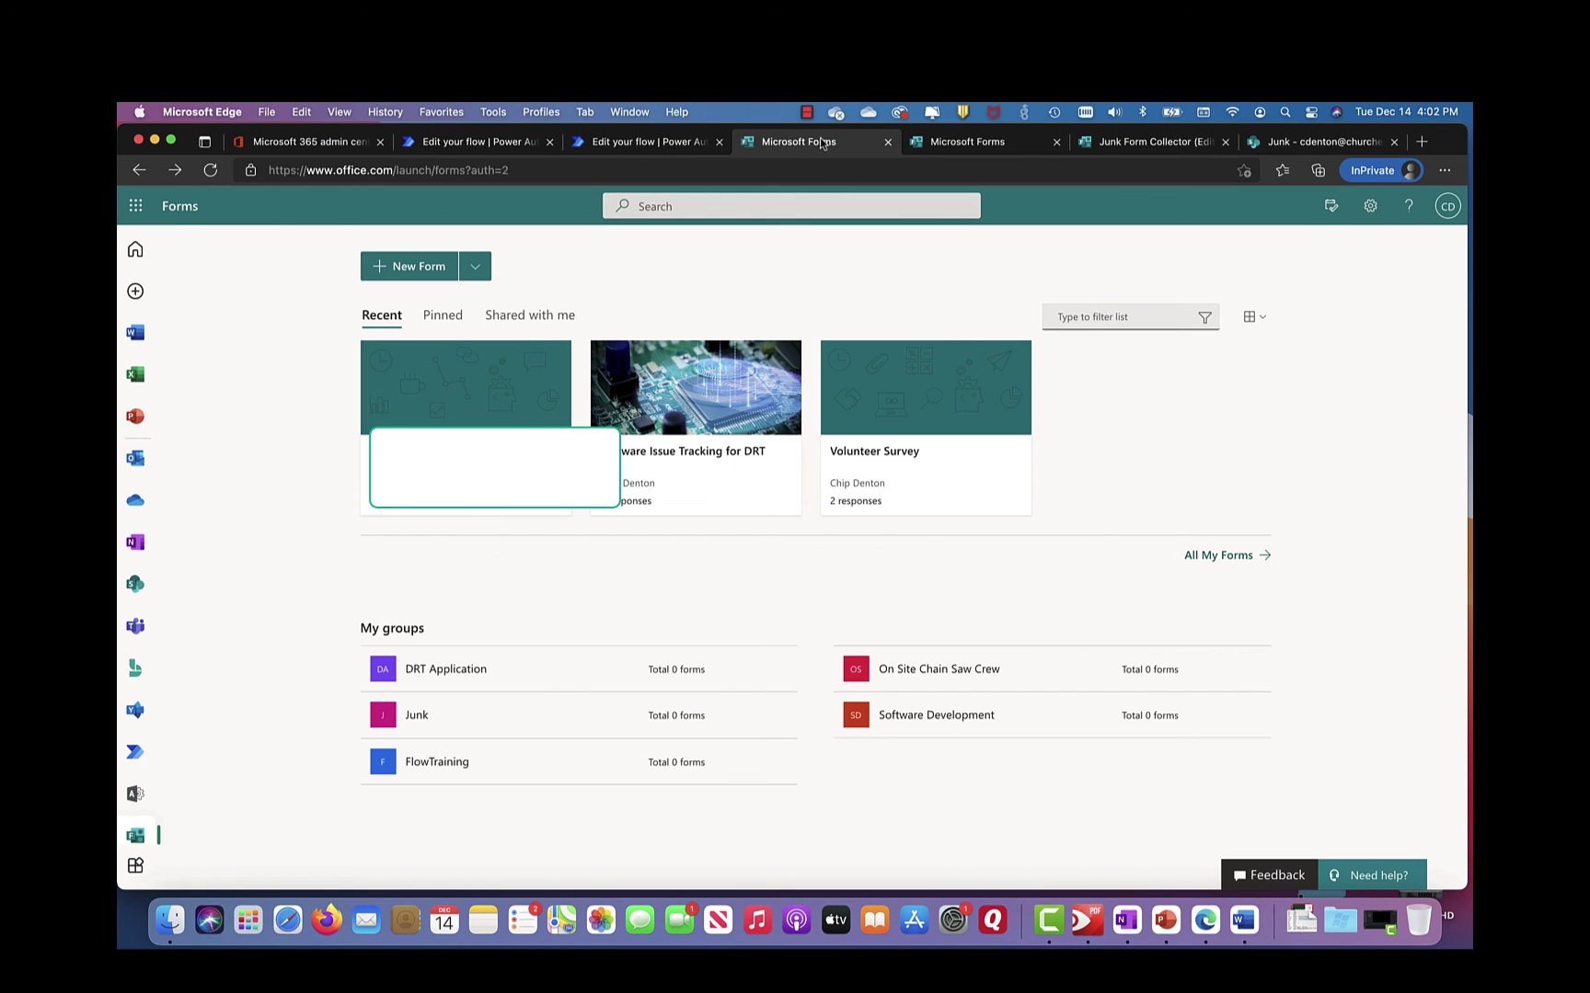
pyautogui.click(952, 142)
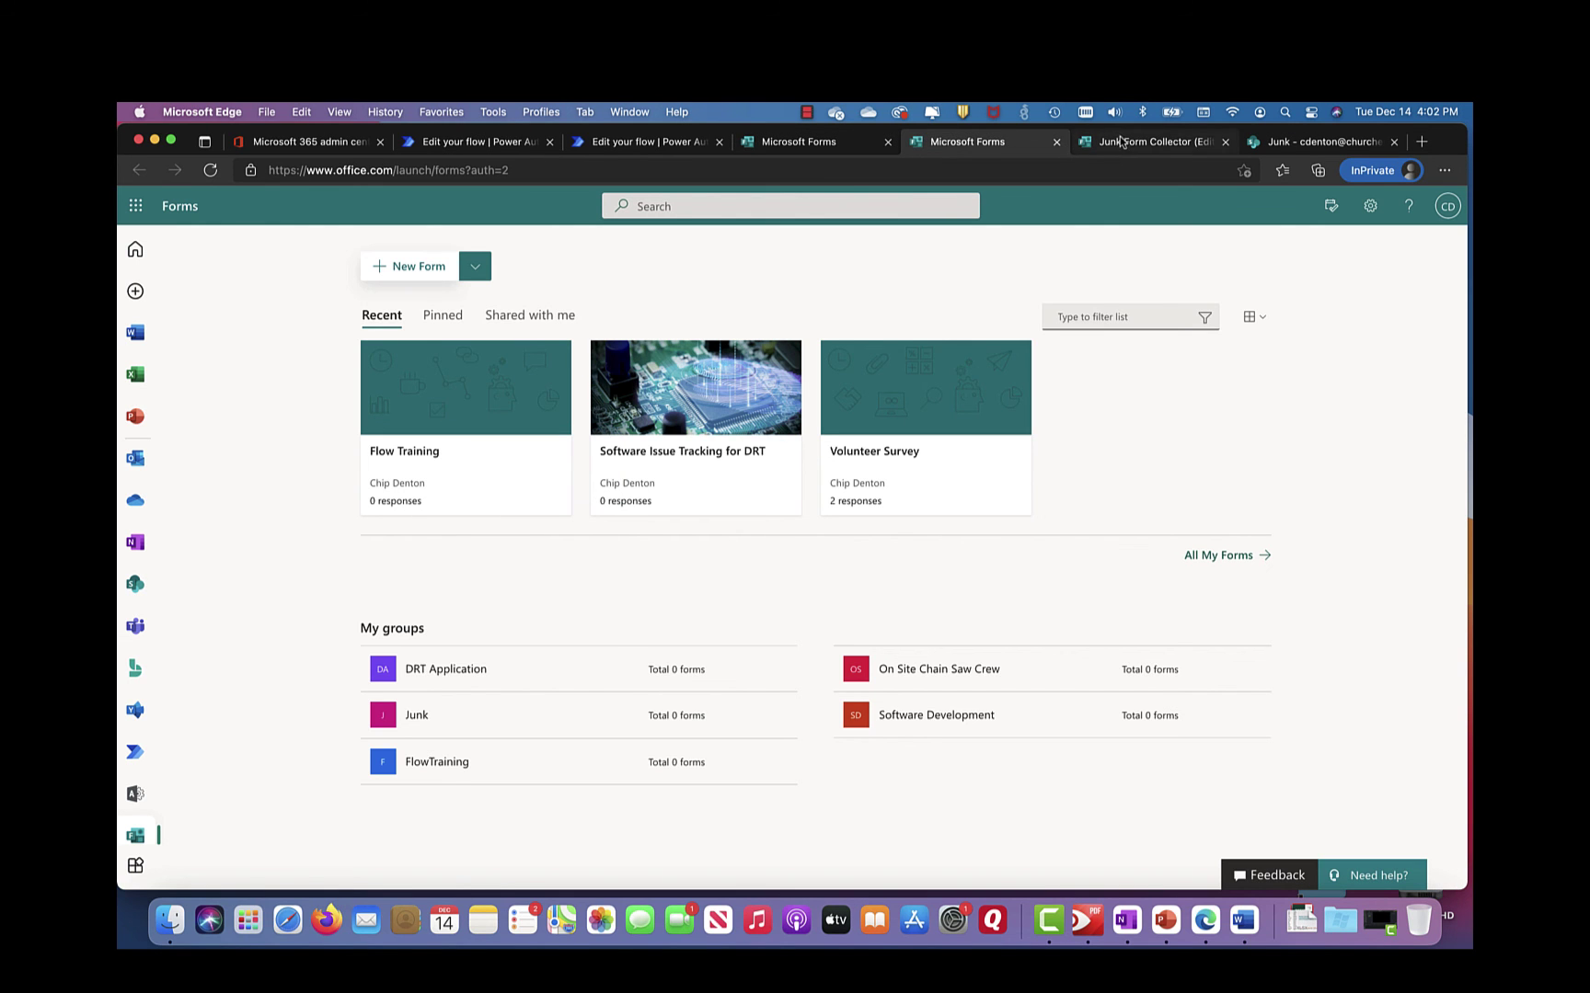
pyautogui.click(1123, 143)
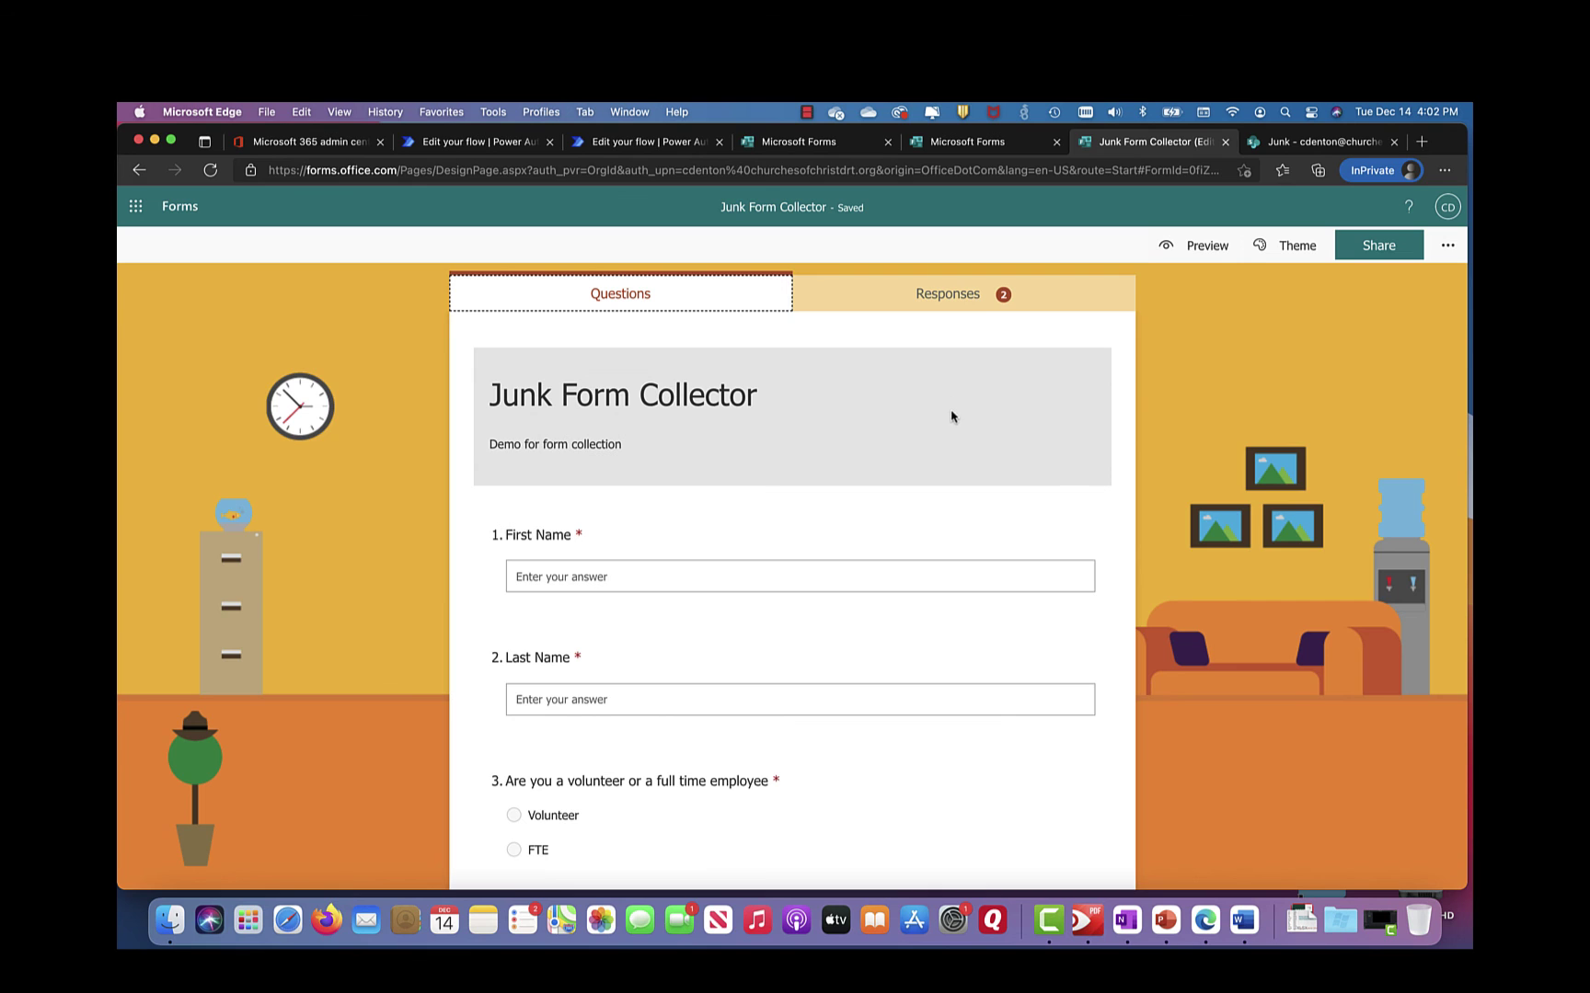
pyautogui.scroll(-4, 928, 472)
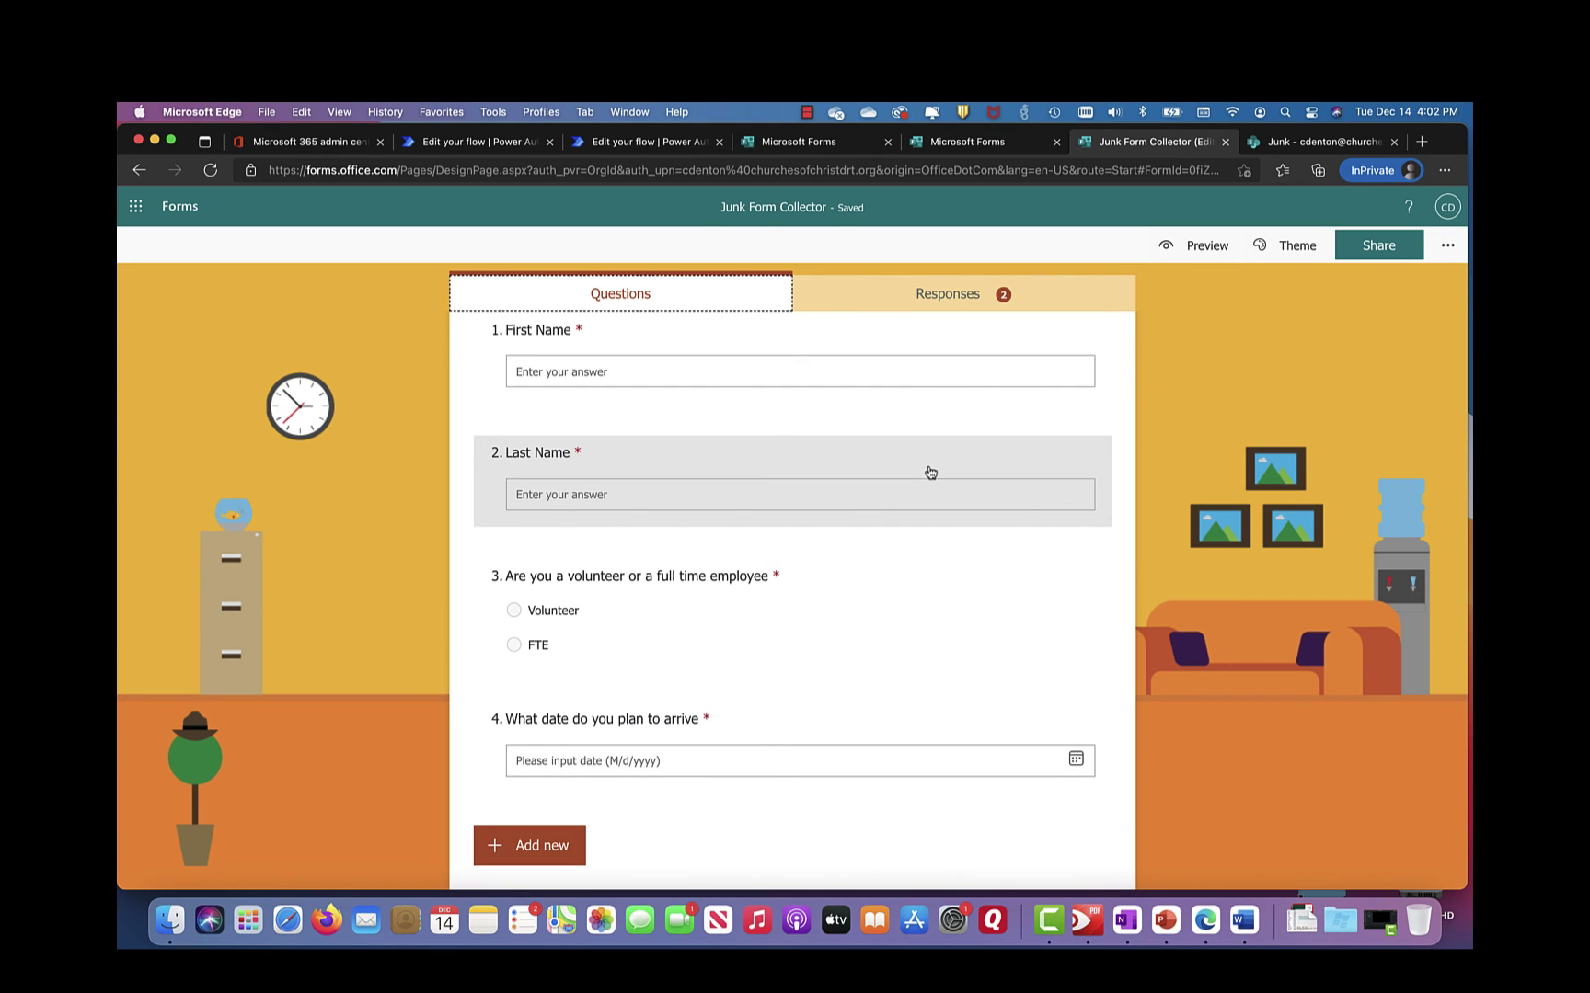
pyautogui.scroll(2, 930, 472)
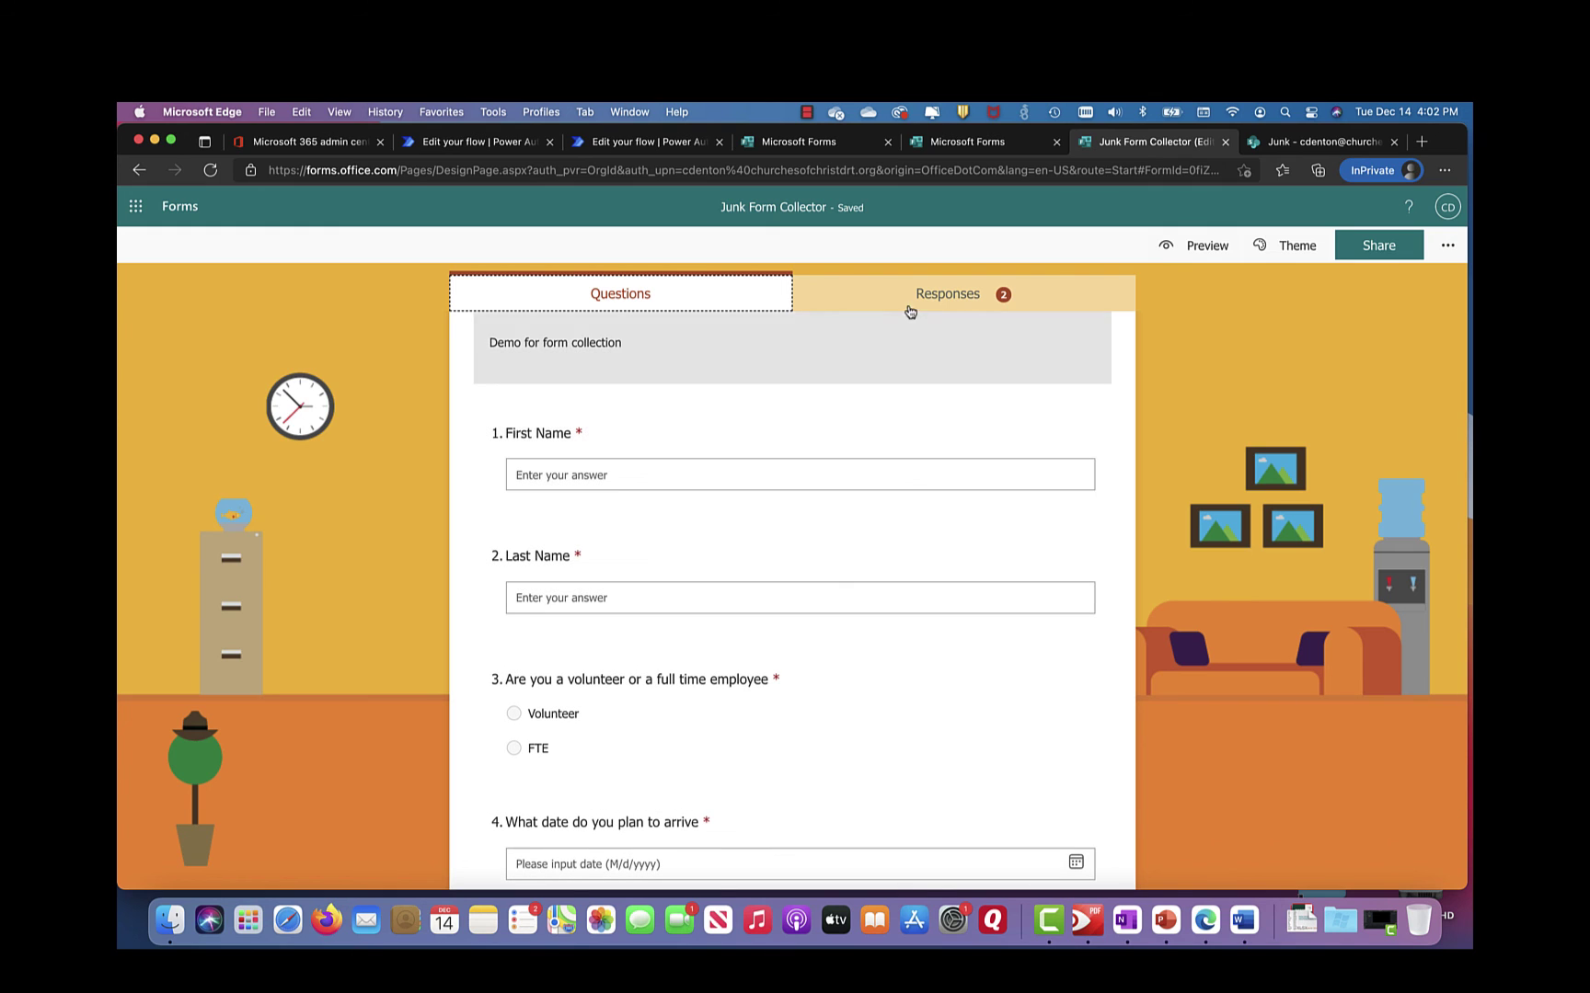
pyautogui.click(483, 142)
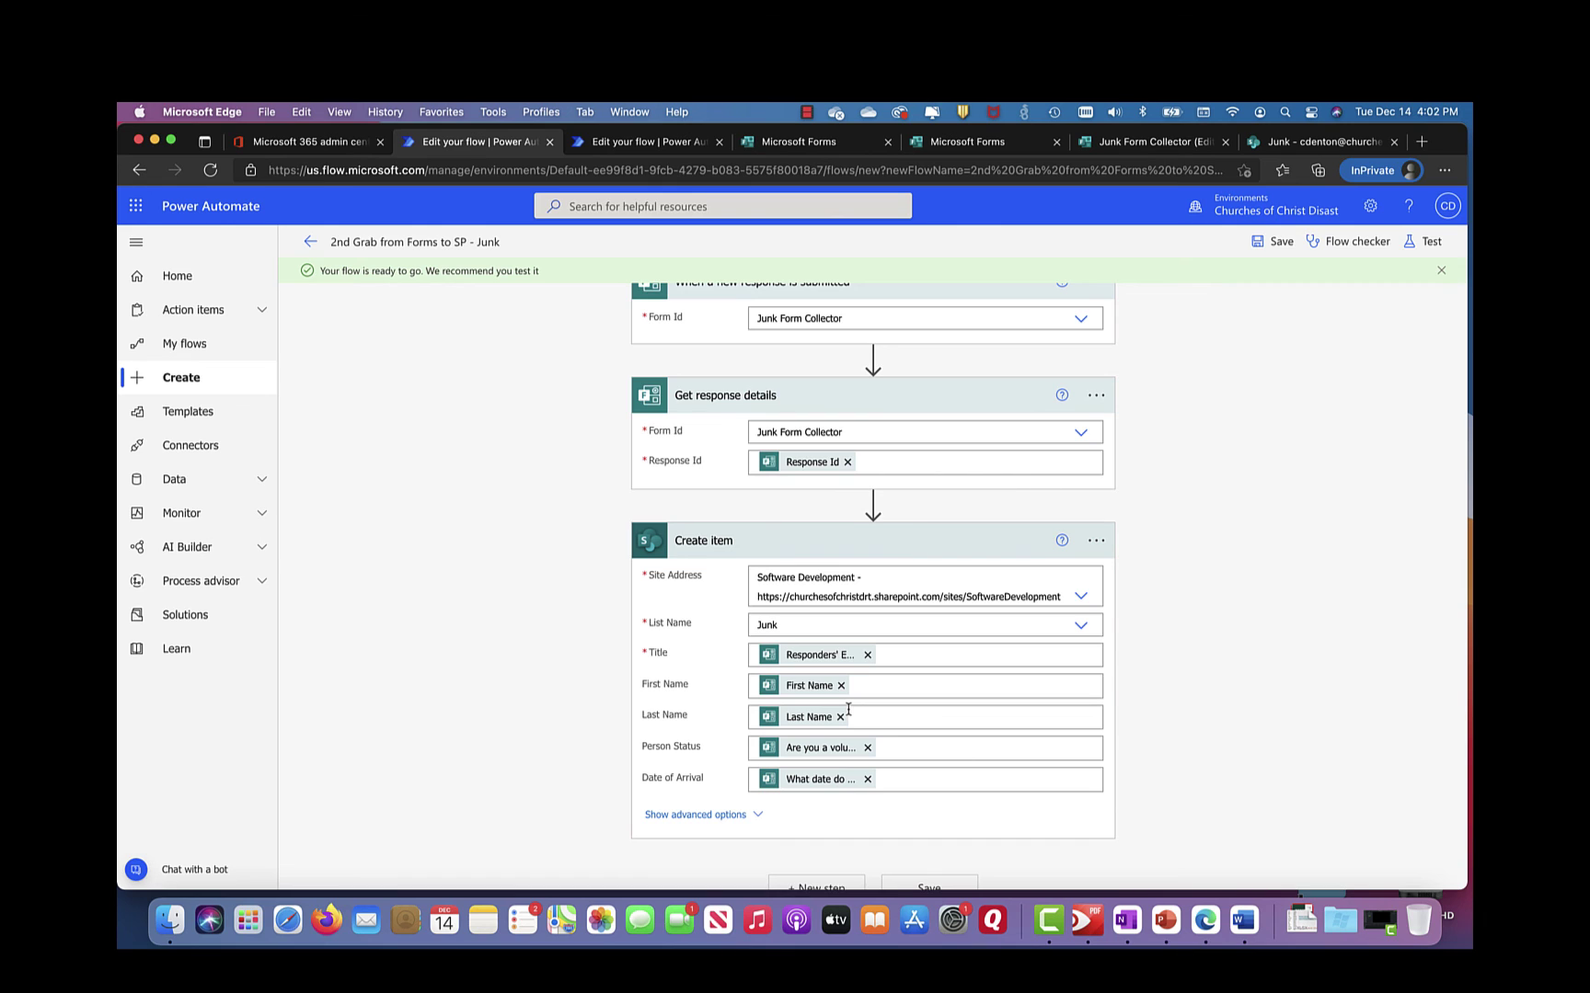
# Step: Show the SharePoint Junk list with both test rows and stop the screen recording
pyautogui.click(1289, 145)
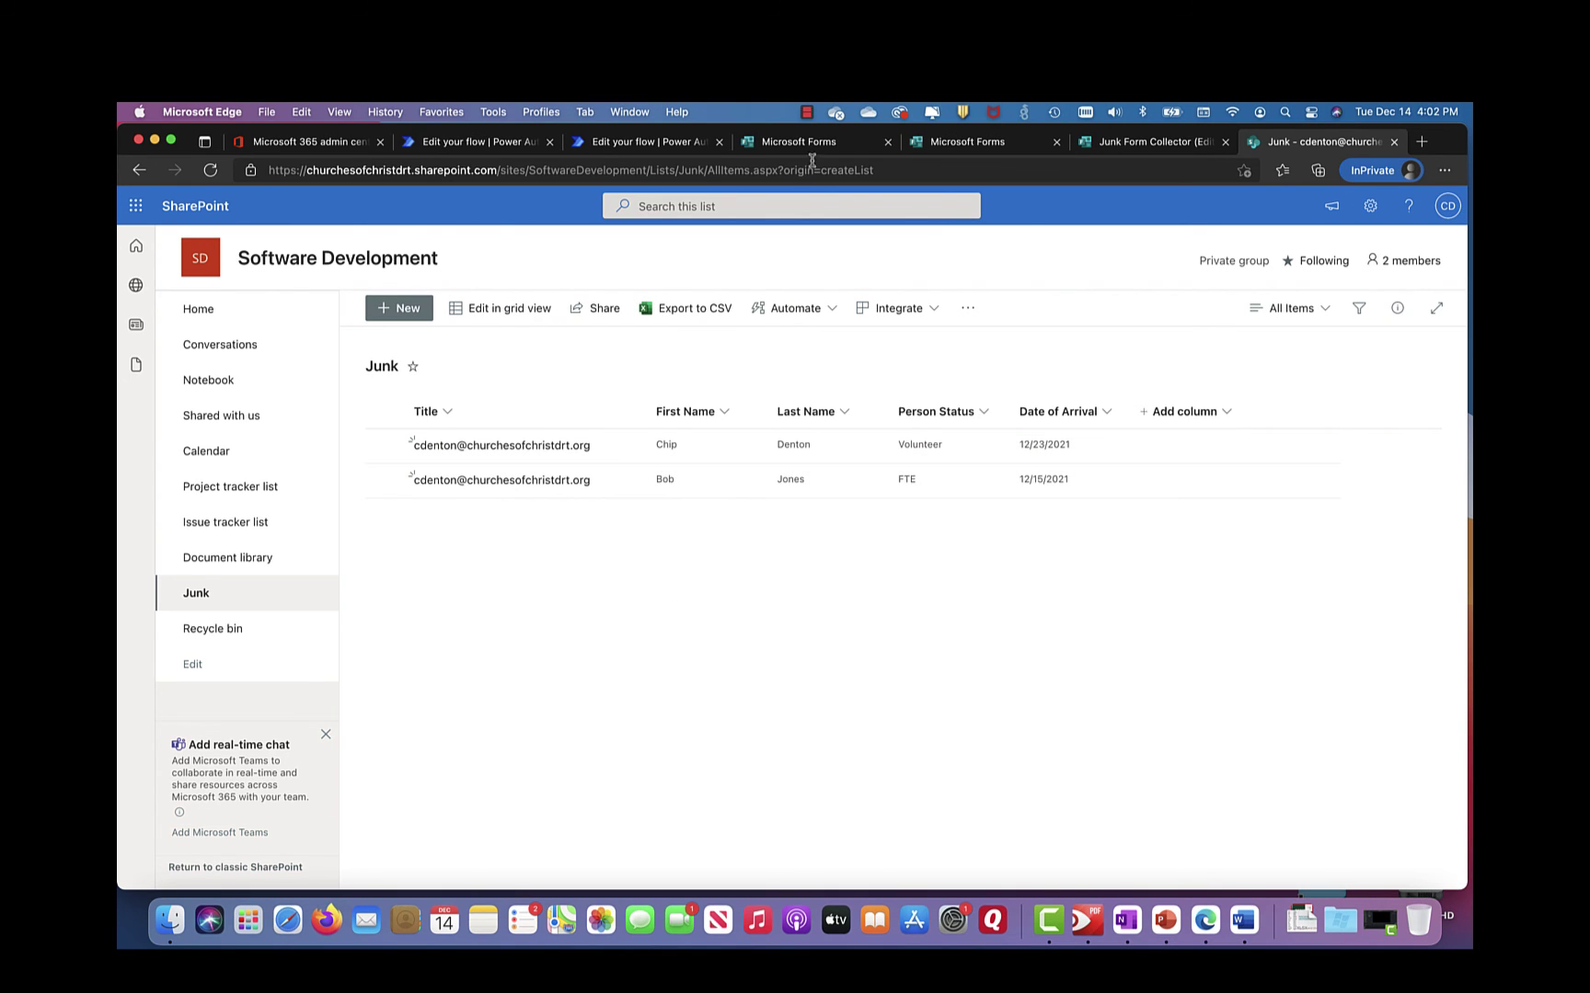
pyautogui.click(808, 116)
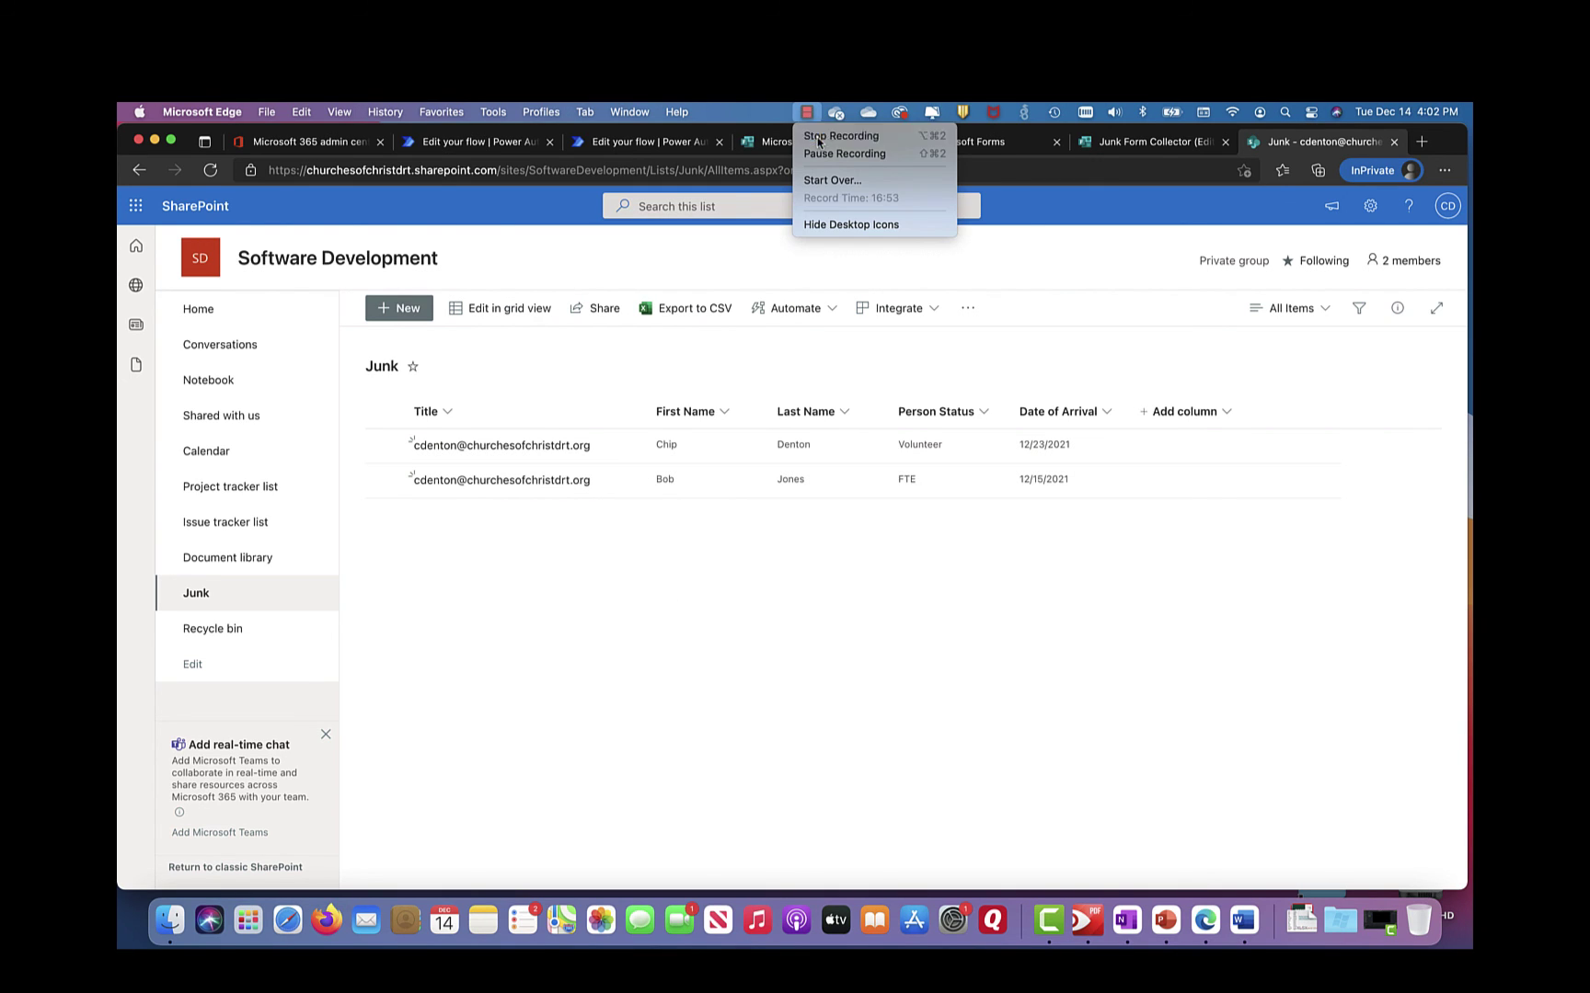
pyautogui.click(828, 139)
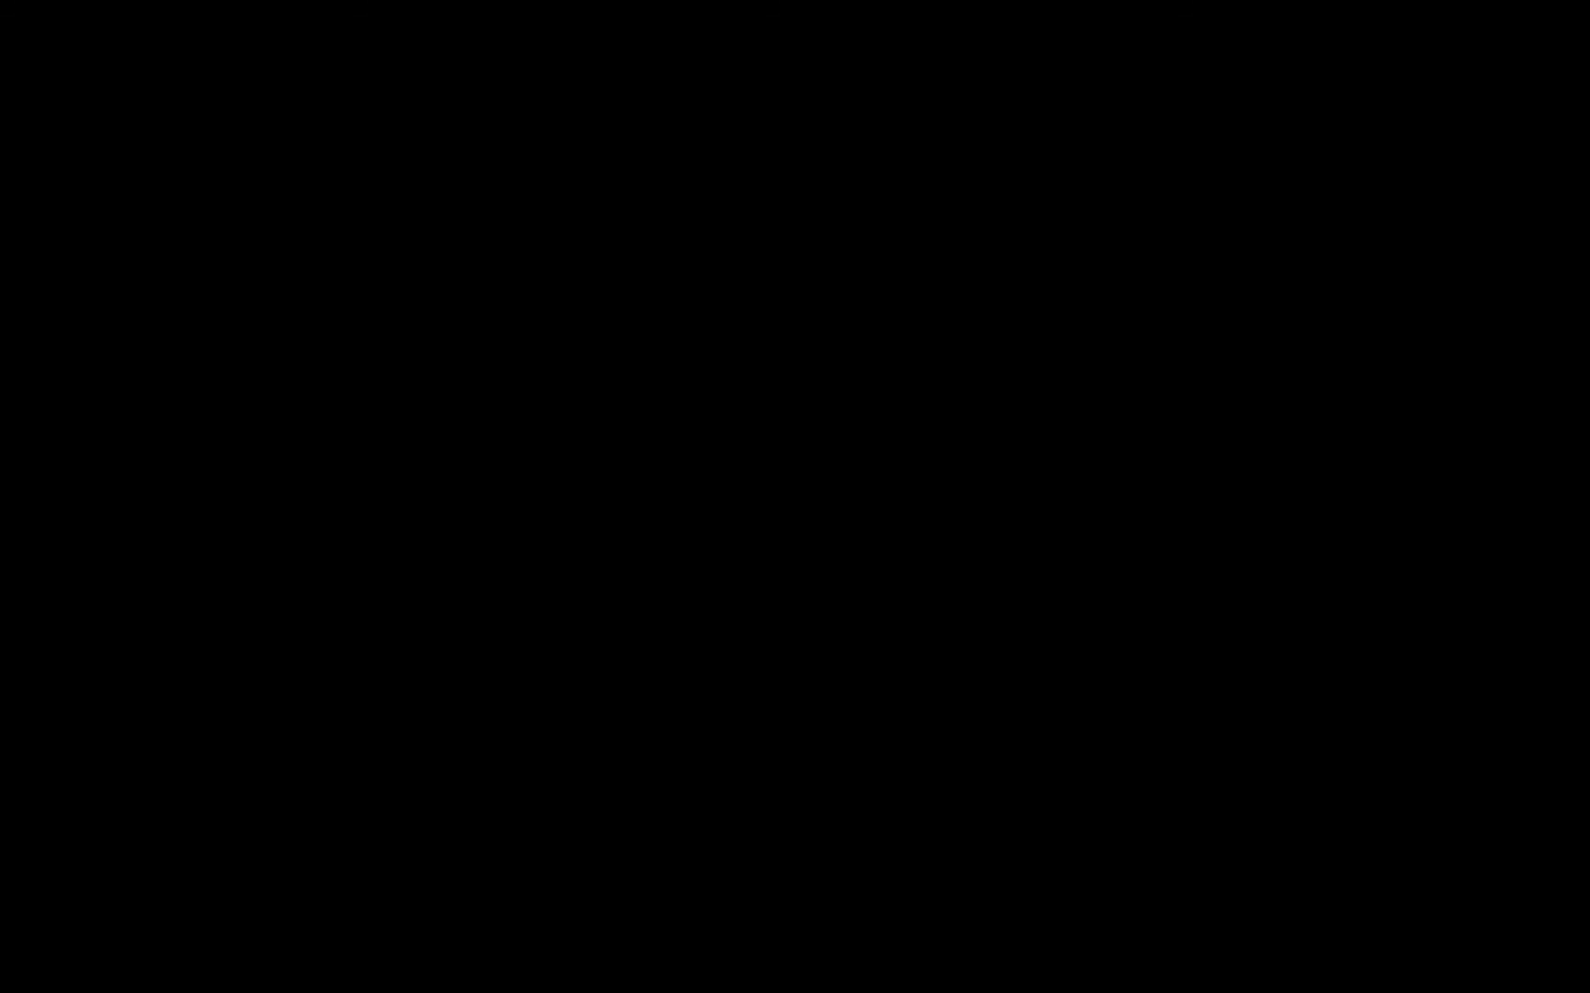